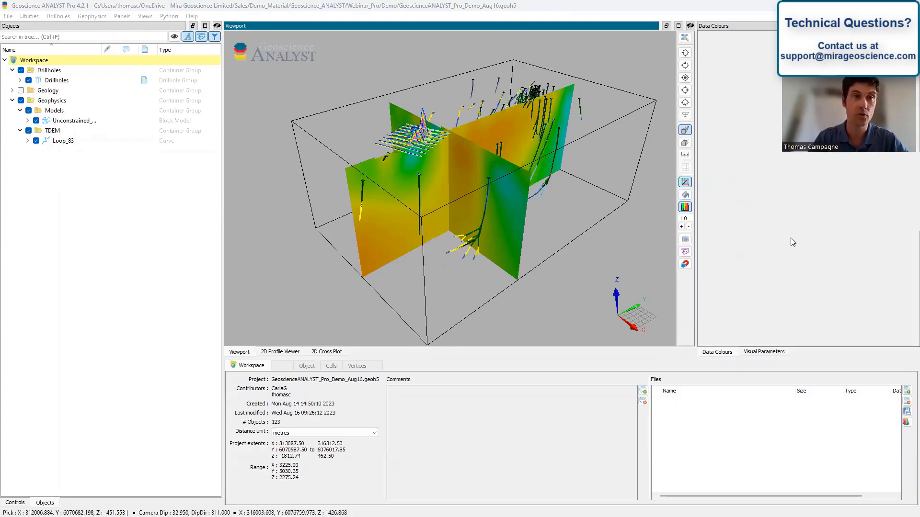
- Examine the drillhole data list, the unconstrained block model's properties and the surrounding 3D scene from several angles
drag(353, 196, 179, 121)
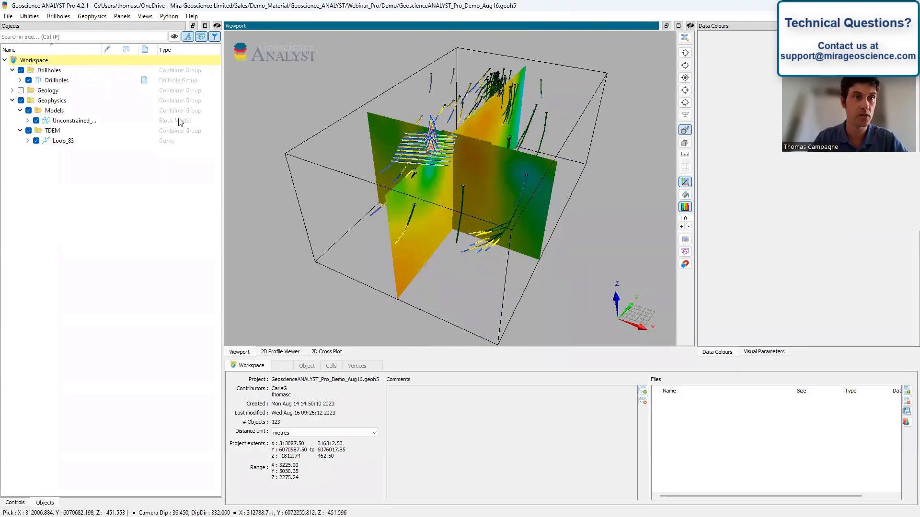
click(20, 81)
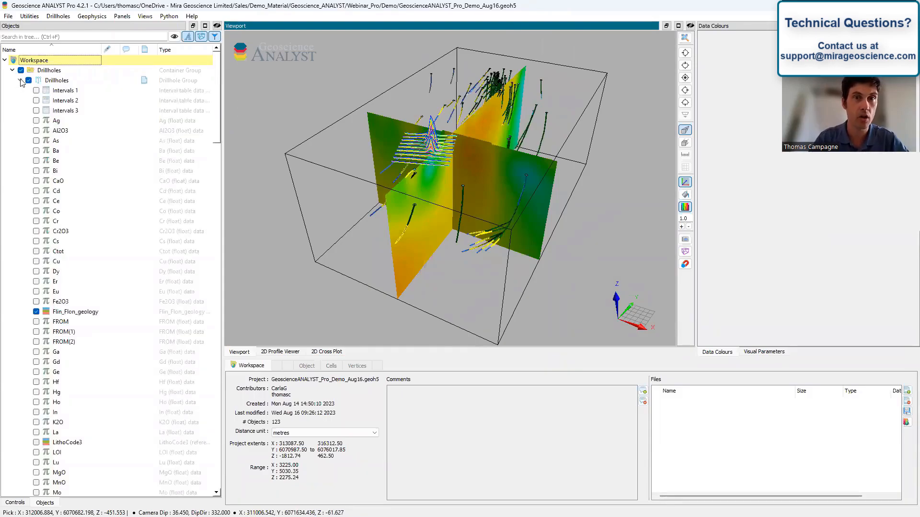
click(20, 81)
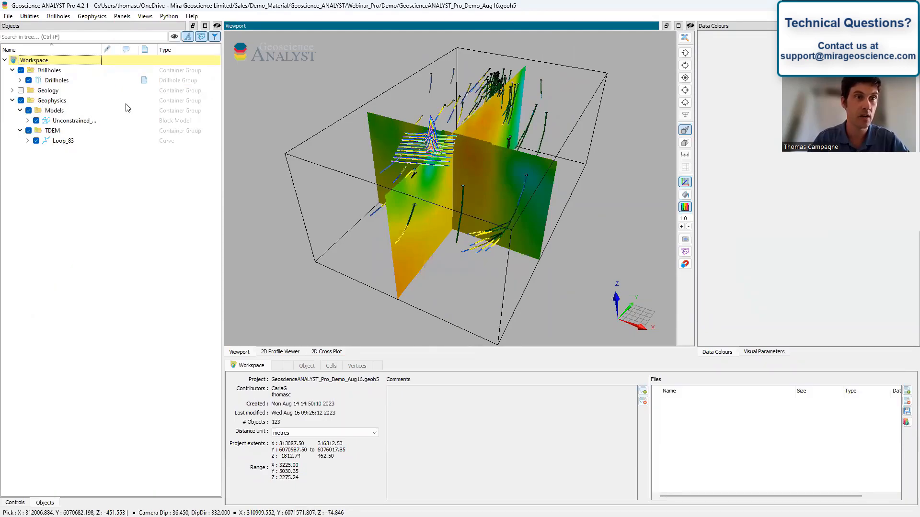
mouse_move(401, 176)
mouse_down()
mouse_move(480, 158)
mouse_move(428, 150)
mouse_move(387, 171)
mouse_move(361, 135)
mouse_move(334, 128)
mouse_move(339, 168)
mouse_move(428, 181)
mouse_move(519, 163)
mouse_move(412, 167)
mouse_up()
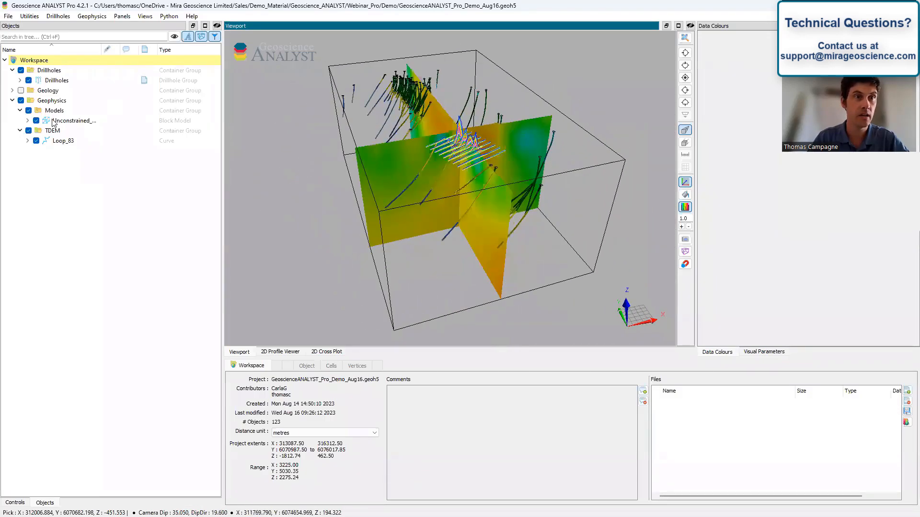
click(28, 120)
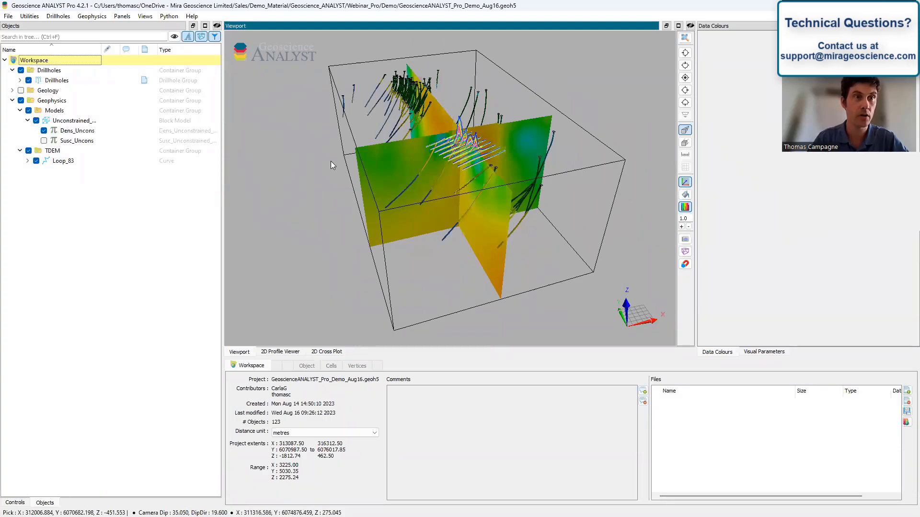
drag(394, 161, 321, 150)
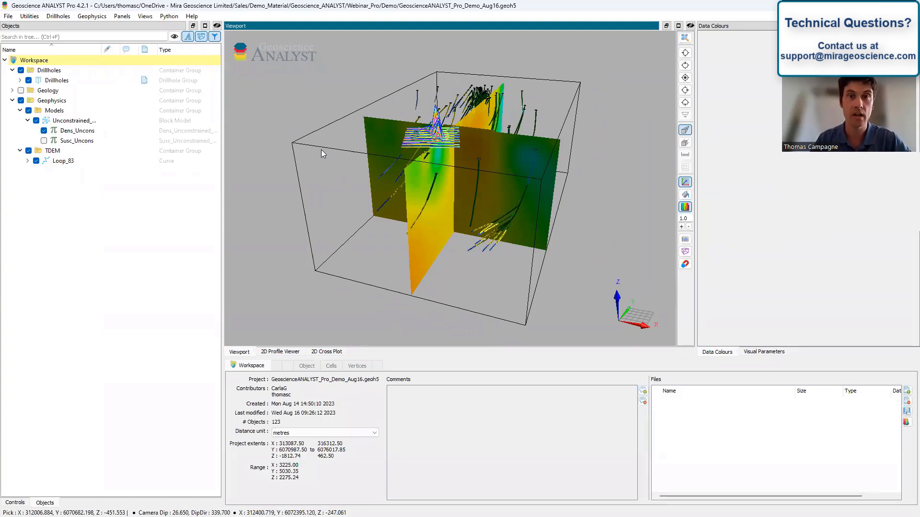
drag(434, 154, 450, 221)
scroll(441, 172, up, 3)
scroll(441, 172, up, 3)
scroll(450, 222, down, 5)
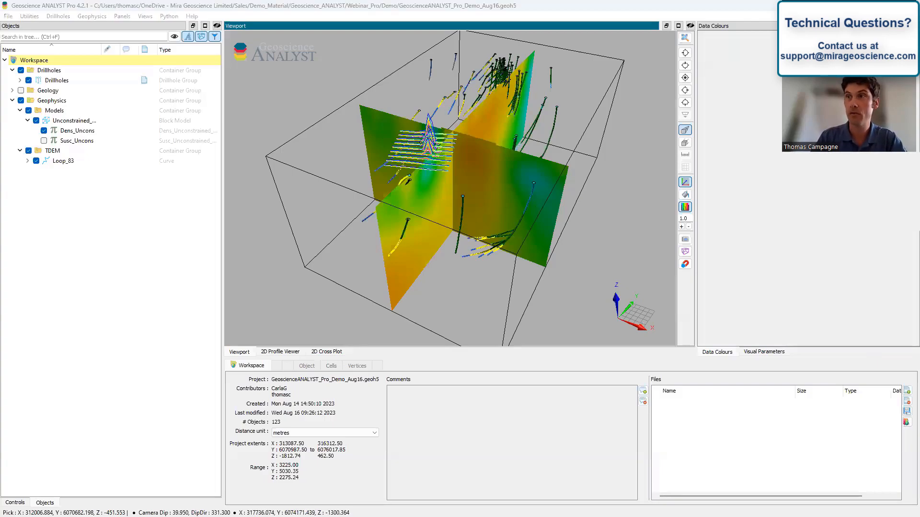
- Import GS-1_Fig3_UTM.png from the Demo folder into the workspace as a GeoImage at elevation 0.00
drag(919, 148, 620, 146)
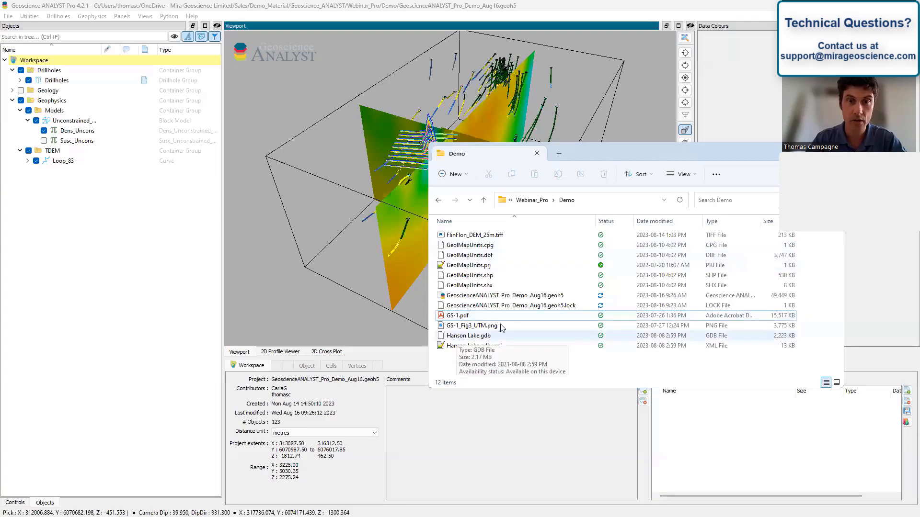
click(487, 316)
click(455, 317)
click(469, 329)
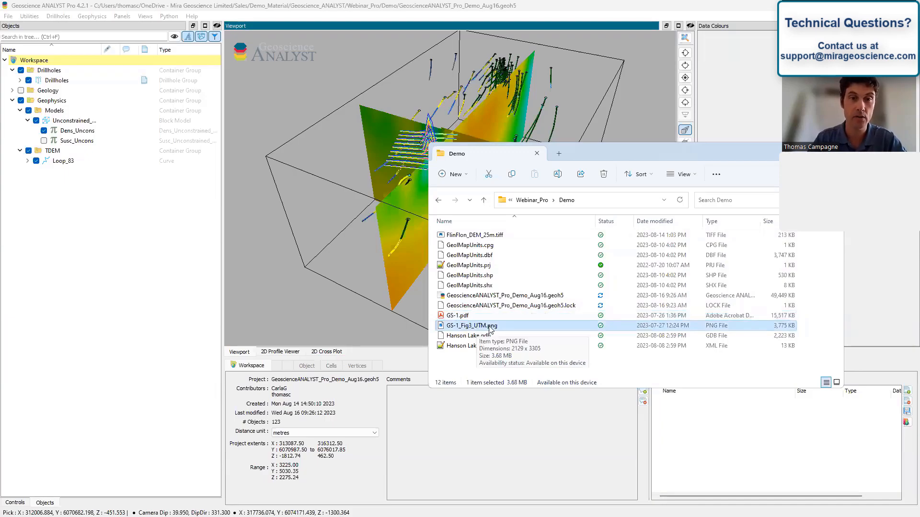
drag(490, 329, 349, 173)
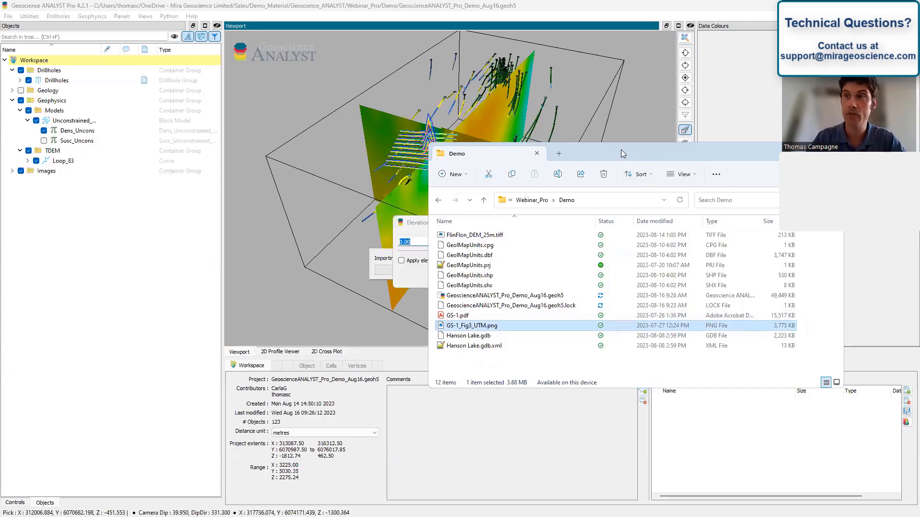
click(788, 150)
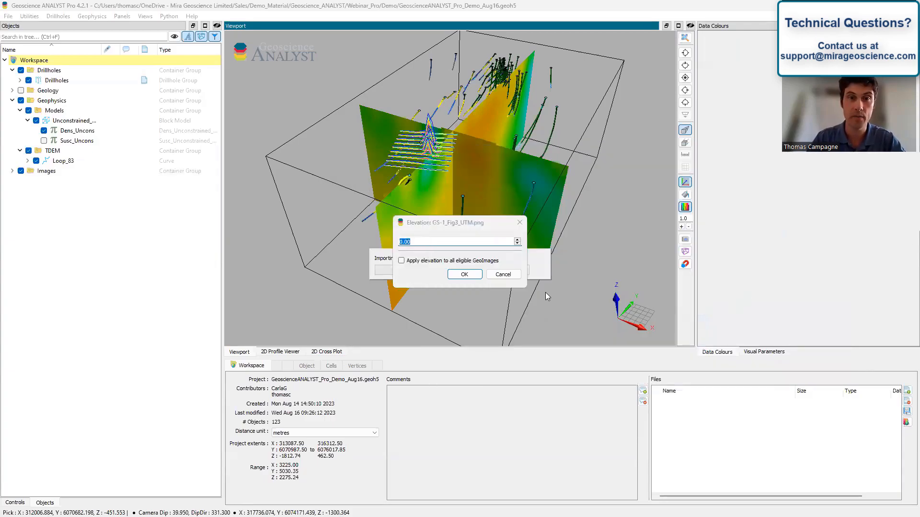
click(471, 275)
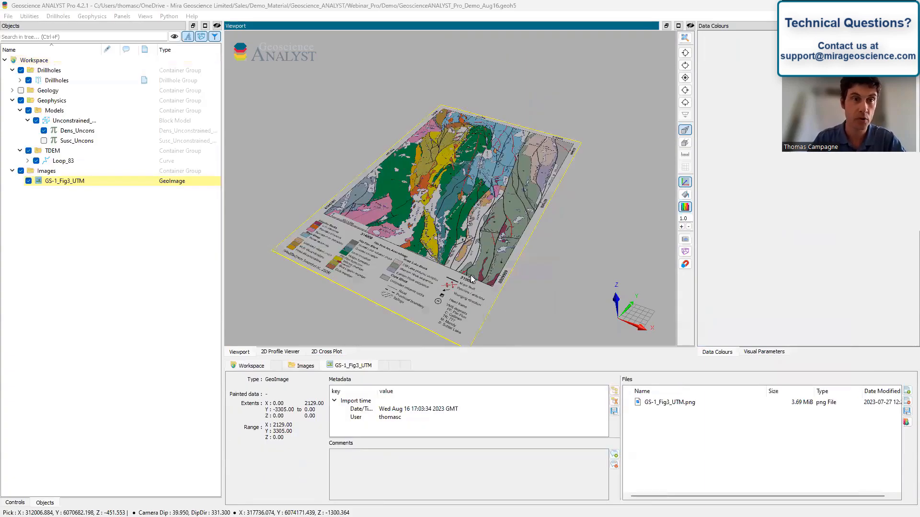
- Show the imported GS-1_Fig3_UTM map from directly above in orthographic projection
drag(400, 272, 683, 106)
click(685, 143)
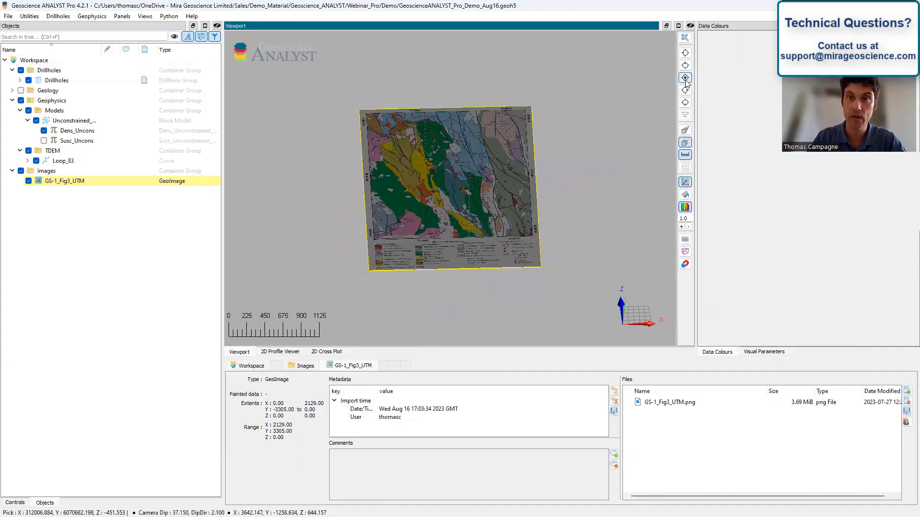
click(685, 78)
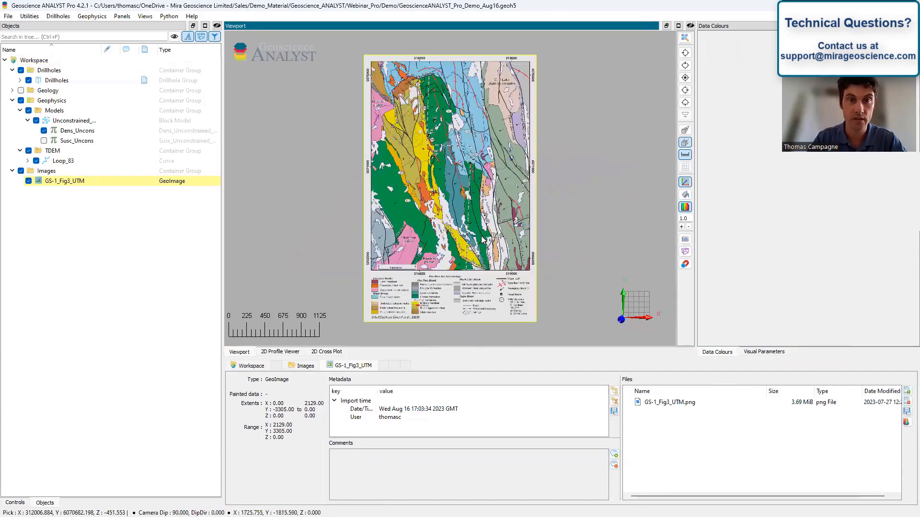
- Start Geo-Reference to Landmarks for the GS-1_Fig3_UTM image and move its dialog clear of the map's northern coordinate labels
scroll(467, 261, up, 1)
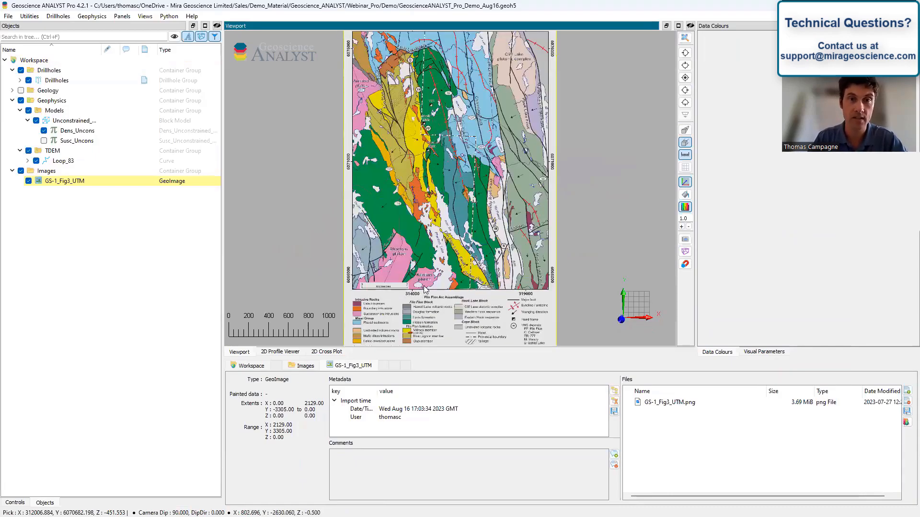
scroll(424, 287, up, 2)
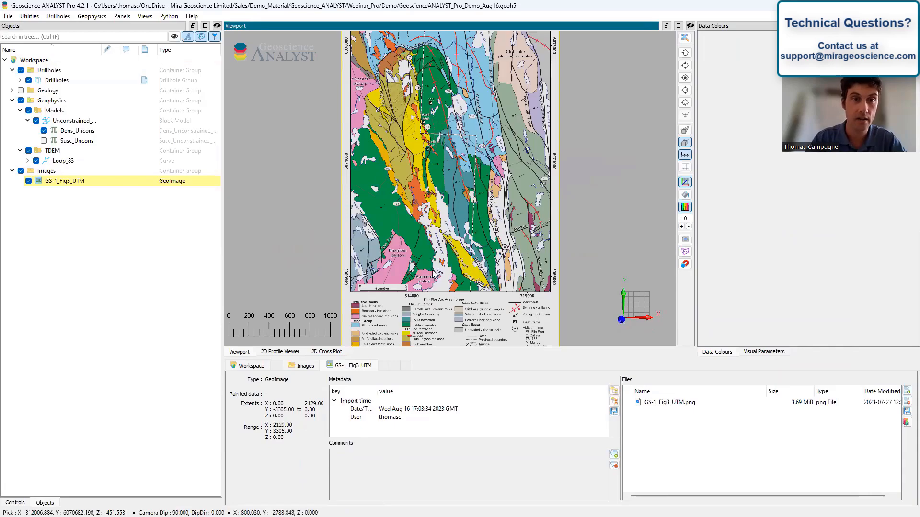
scroll(413, 272, up, 1)
middle_drag(420, 166, 422, 225)
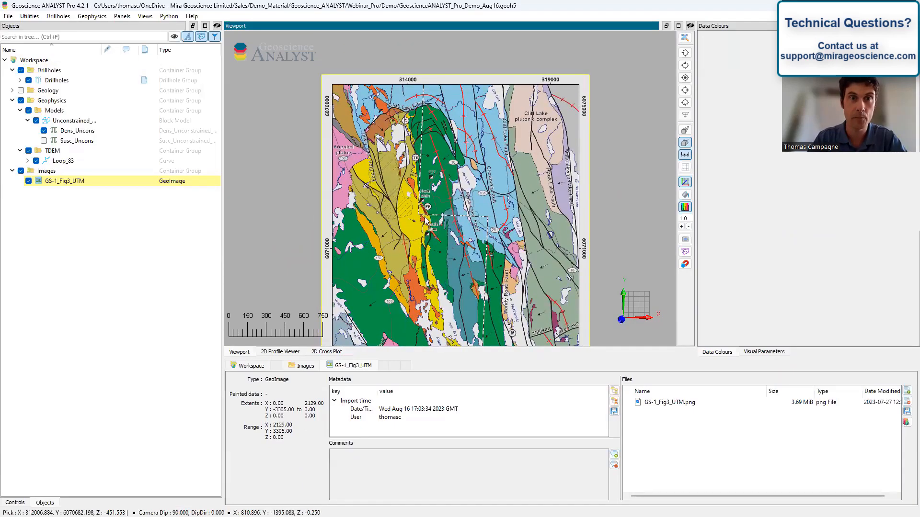
scroll(414, 197, up, 1)
middle_drag(395, 190, 404, 210)
scroll(404, 210, up, 1)
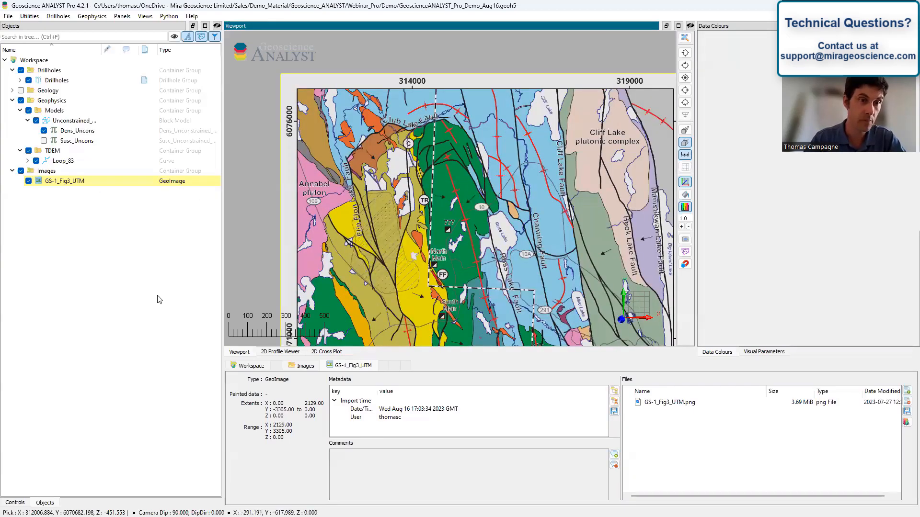
right_click(92, 182)
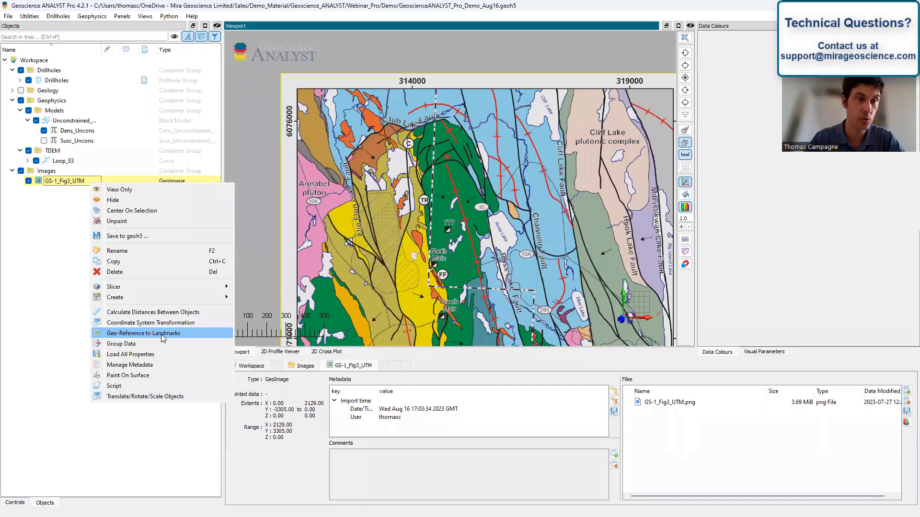
click(162, 334)
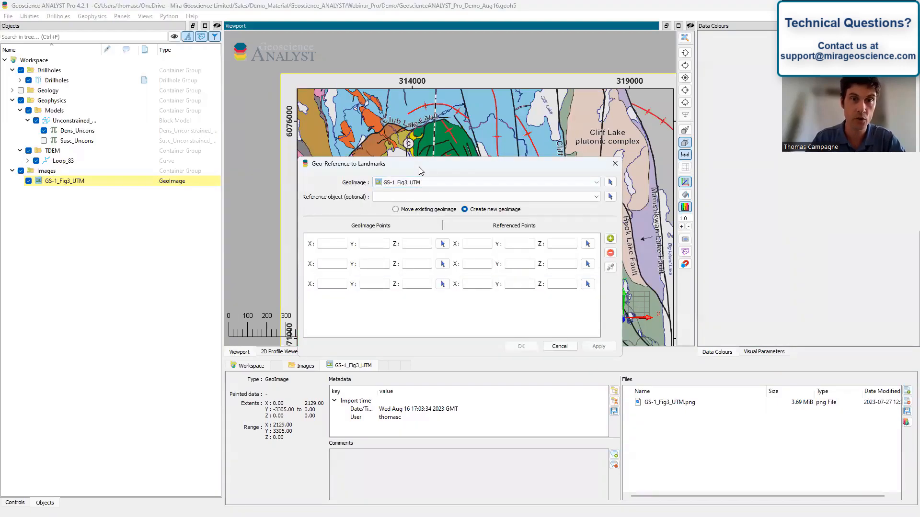
drag(417, 167, 312, 240)
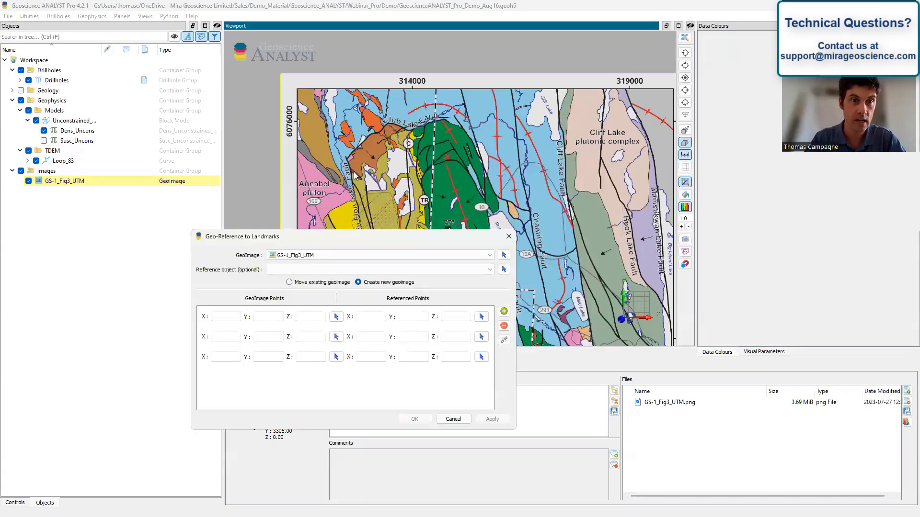
- Pick the first image point where 314000 E meets 6076000 N and reference it to X 314000, Y 6076000, Z 0
scroll(355, 169, up, 3)
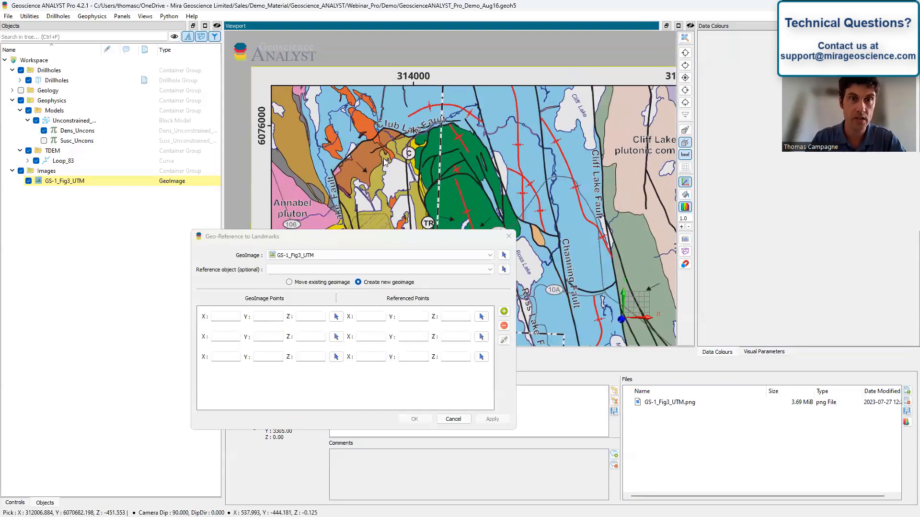
middle_drag(389, 165, 395, 173)
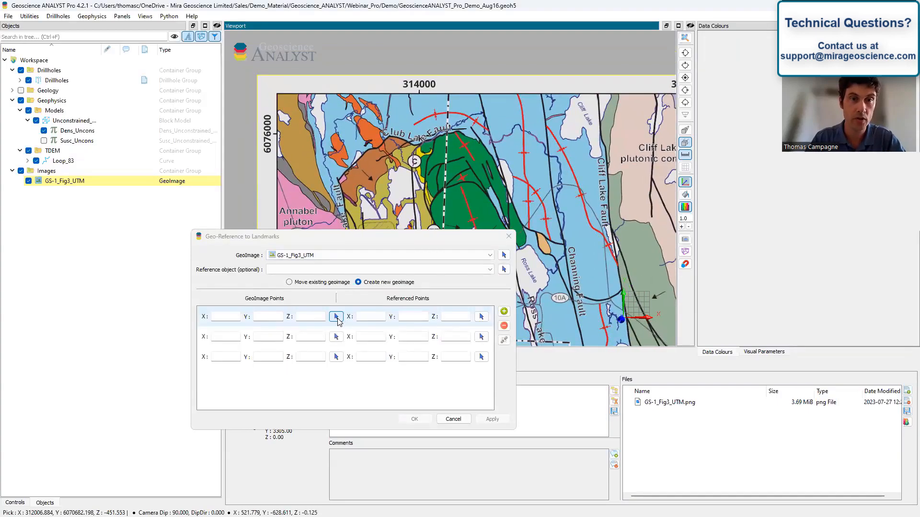
click(336, 317)
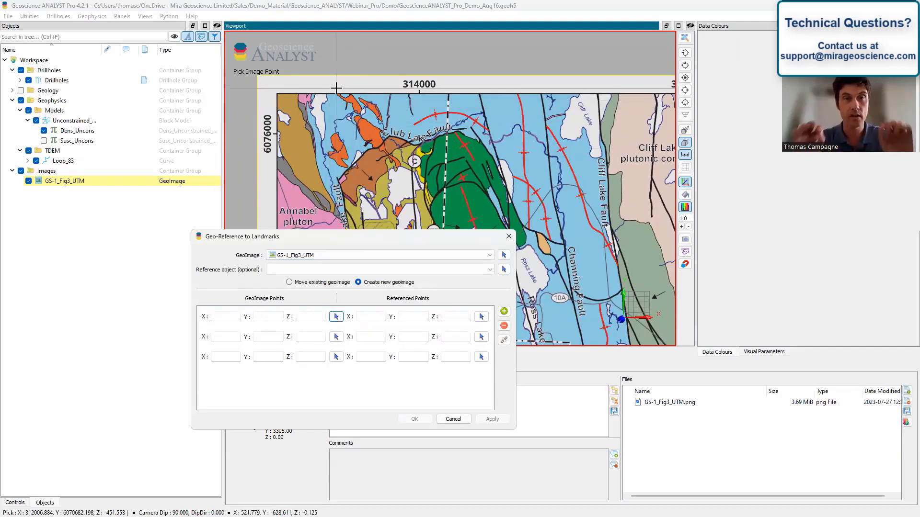
click(419, 134)
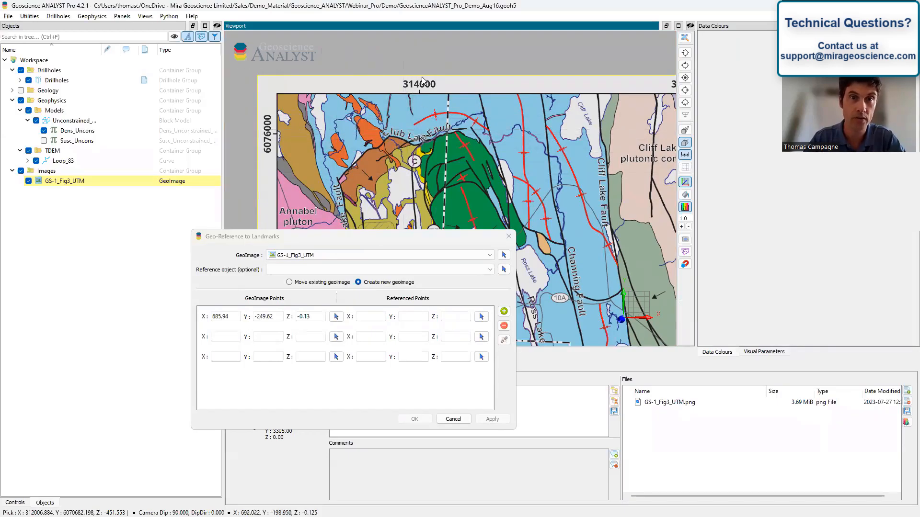
click(368, 317)
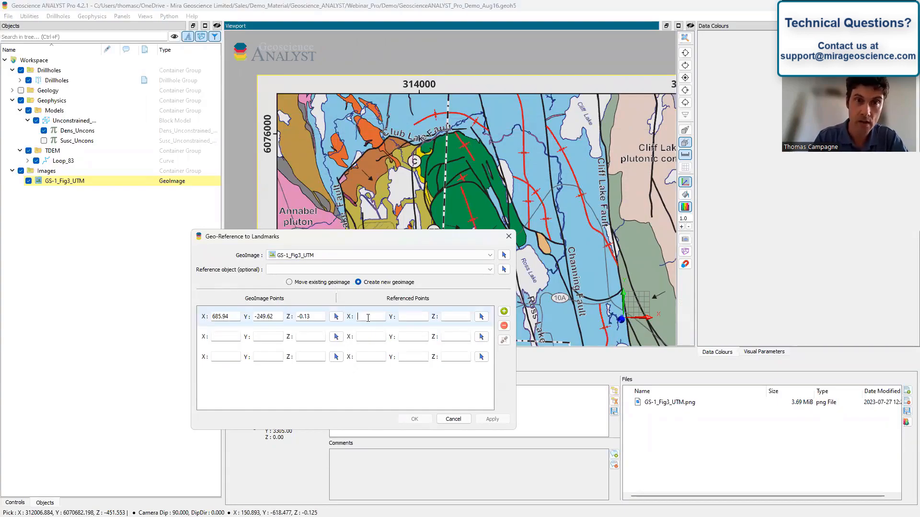
text(314000)
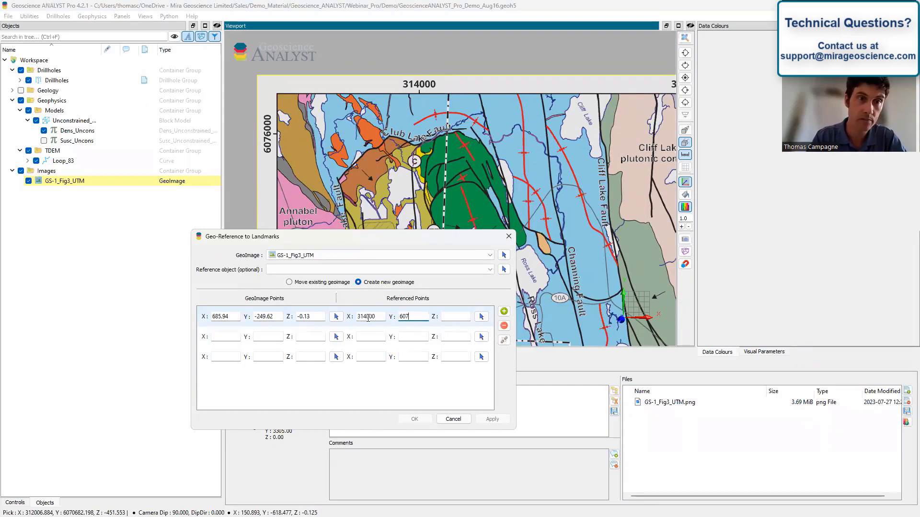
key(Tab)
- Pick the second image point where 319000 E meets 6076000 N and reference it to X 319000, Y 6076000, Z 0
middle_drag(675, 157, 428, 156)
click(336, 337)
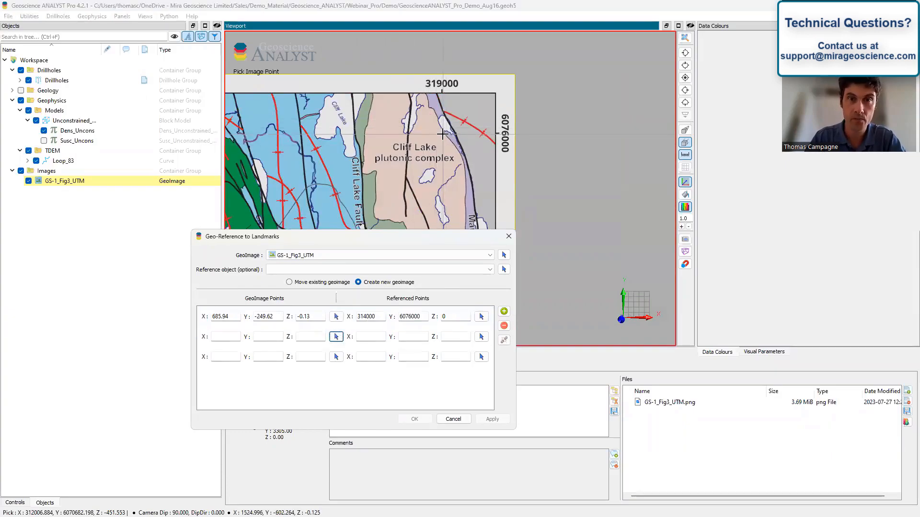
click(442, 133)
click(363, 336)
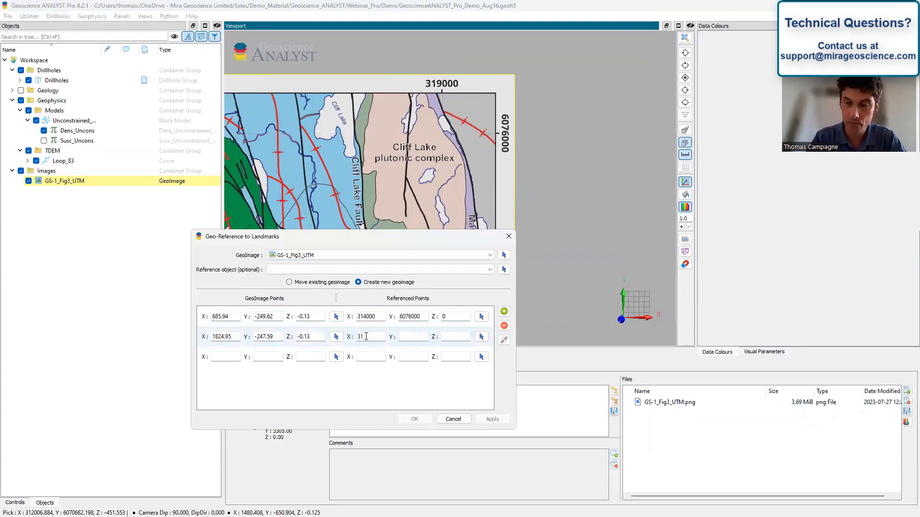
click(415, 336)
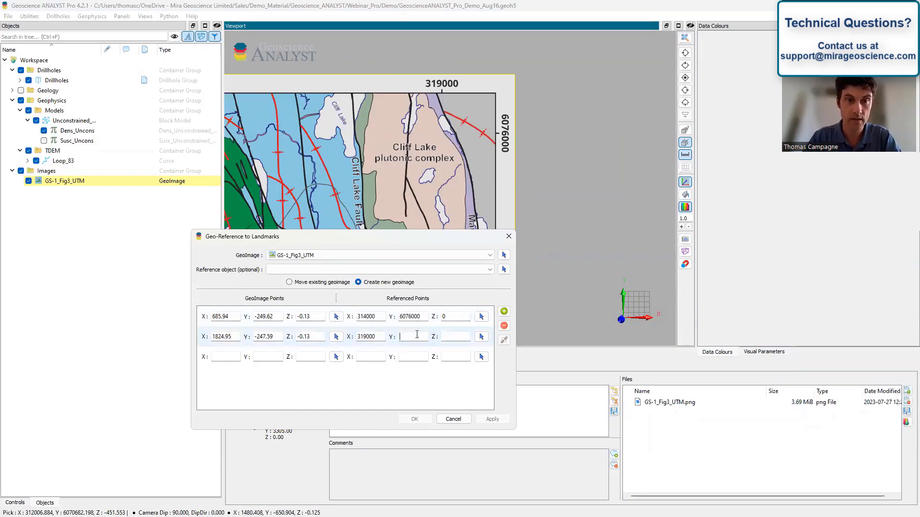
text(6076000)
key(Tab)
text(0)
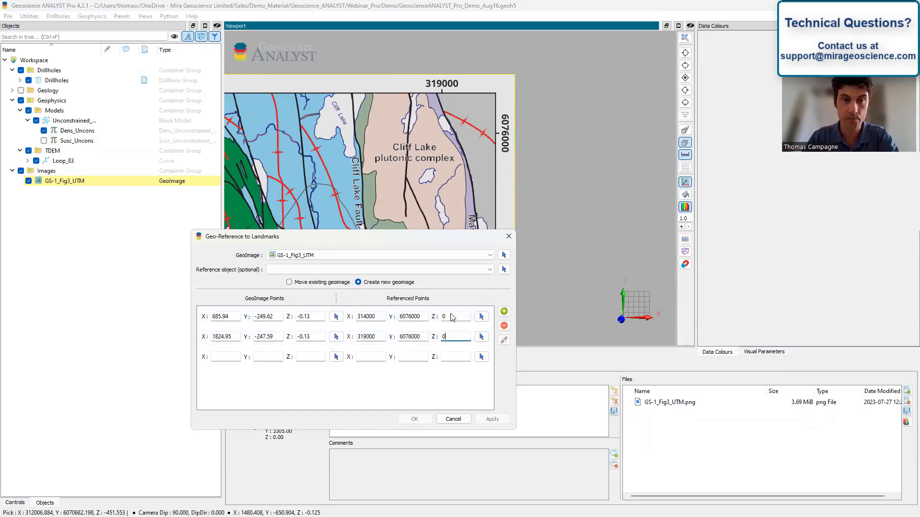
- Pick the third image point where 319000 E meets 6066000 N and reference it to X 319000, Y 6066000, Z 0
scroll(437, 183, down, 2)
middle_drag(437, 179, 530, 97)
scroll(568, 213, up, 5)
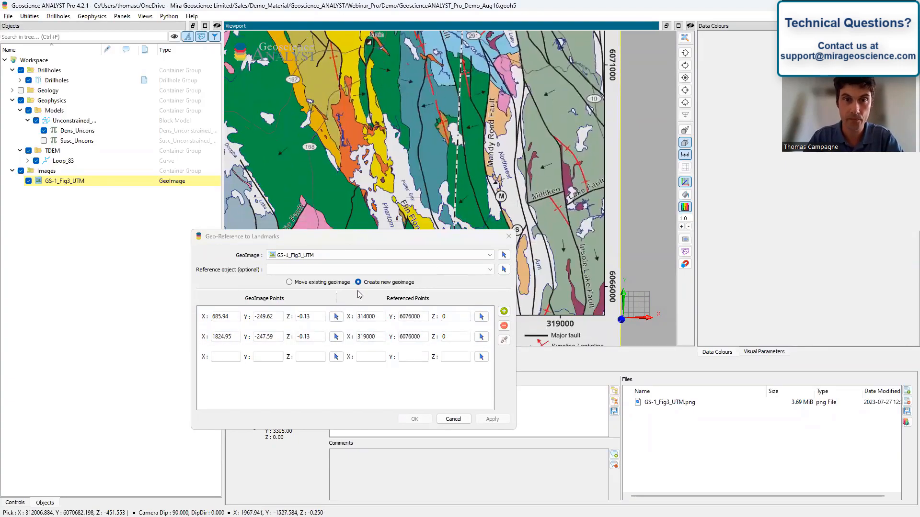
click(336, 357)
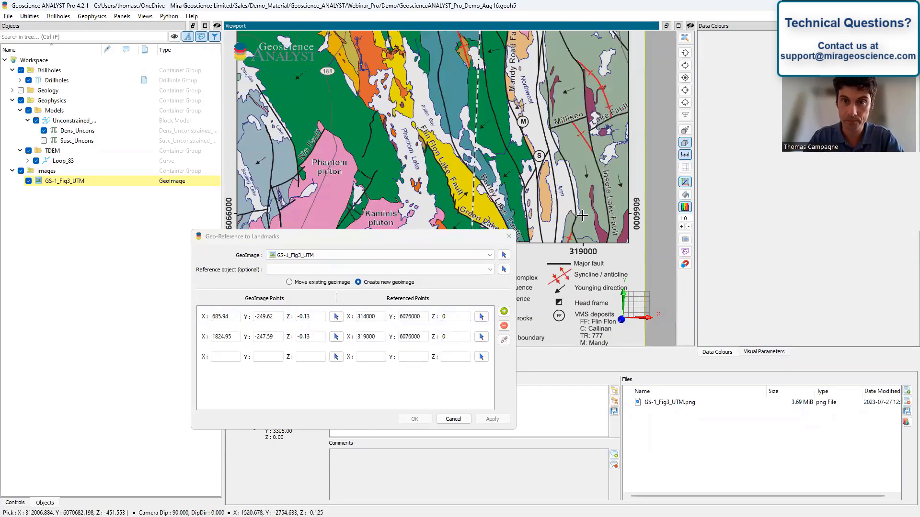
click(582, 215)
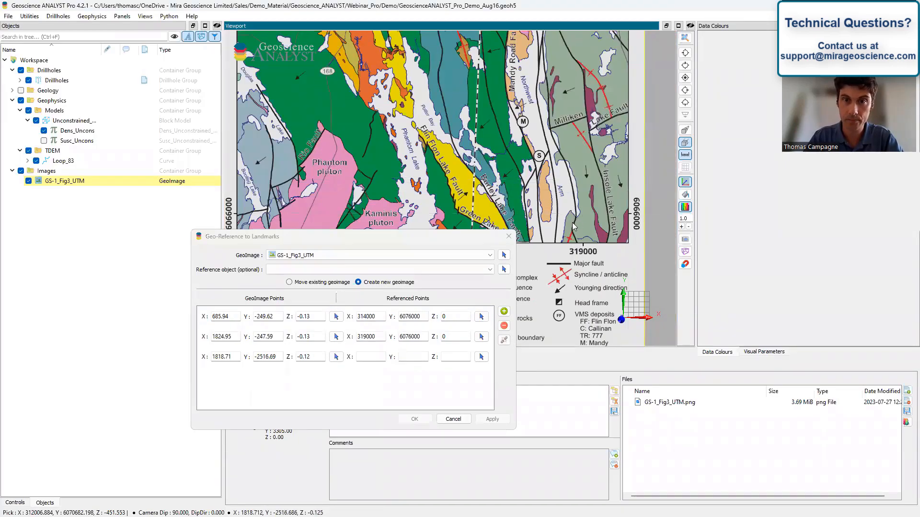
click(369, 357)
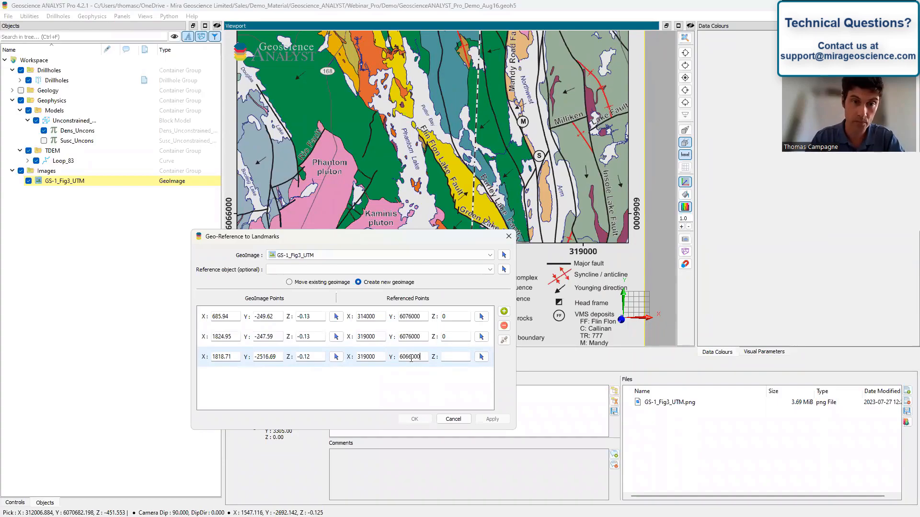
text(0)
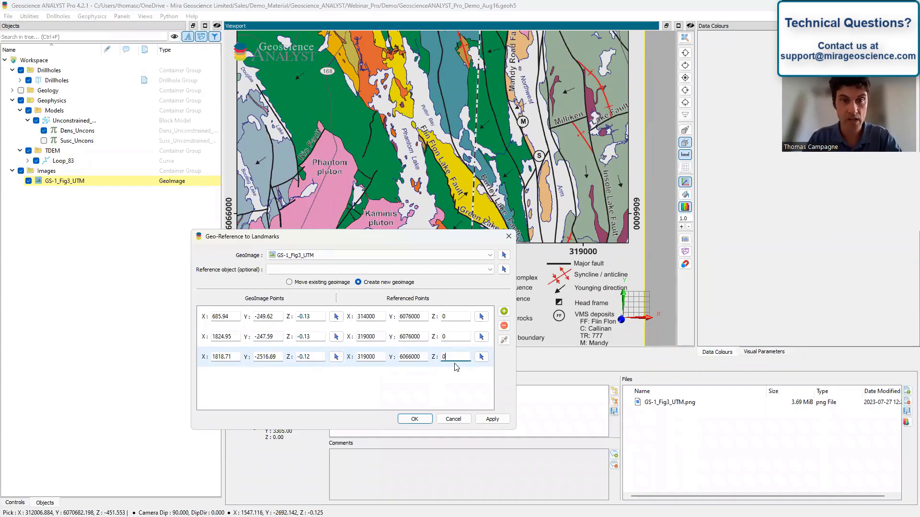
- Apply the landmark georeferencing by moving the existing geoimage, and view the whole scene obliquely in 3D
click(306, 283)
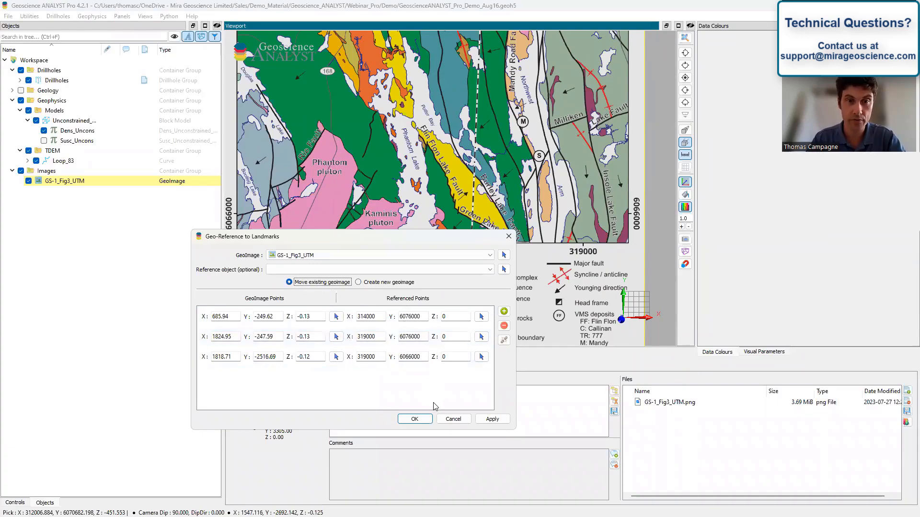
click(414, 419)
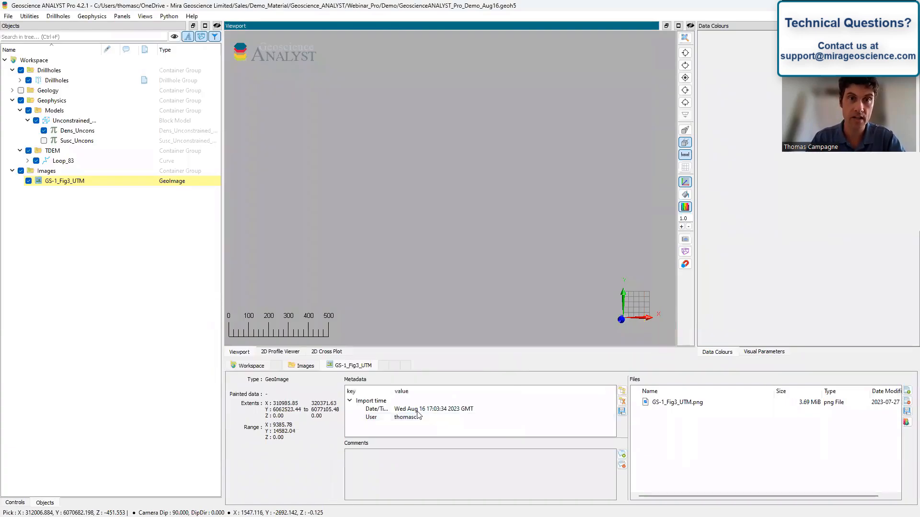
click(686, 38)
drag(483, 136, 296, 178)
scroll(447, 211, up, 3)
middle_drag(446, 173, 470, 257)
- Move the GS-1_Fig3_UTM image into the Geology group and delete the emptied Images group
drag(70, 182, 76, 90)
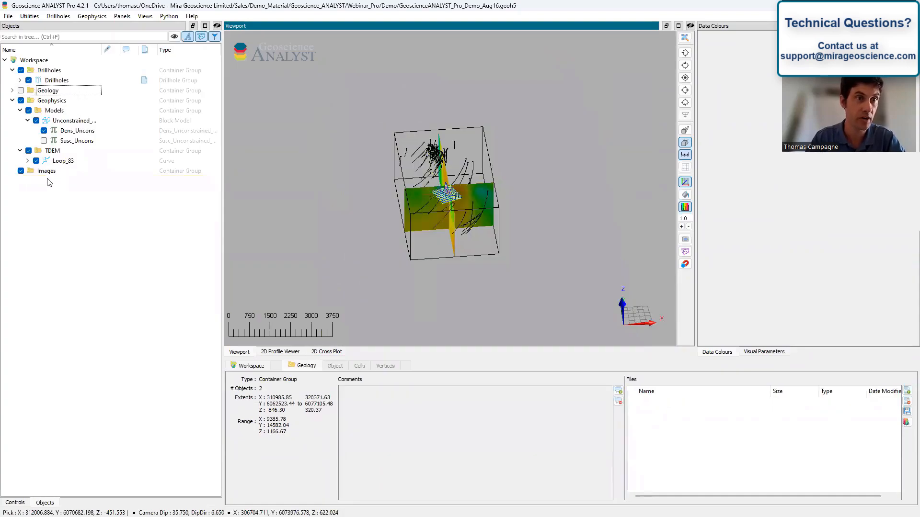
click(47, 171)
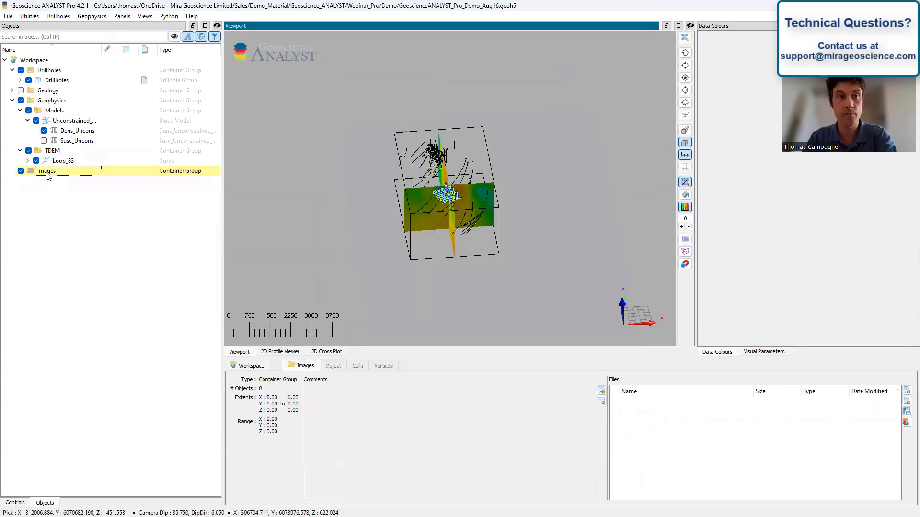
key(Delete)
click(459, 273)
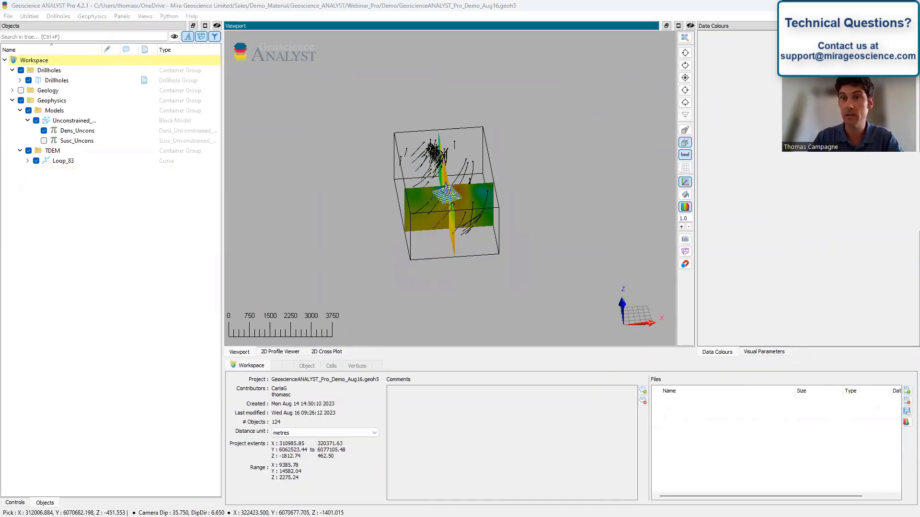
- Bring the Geosoft database Hanson Lake.gdb from the Demo folder in File Explorer into the Geoscience ANALYST viewport for import
key(alt+Tab)
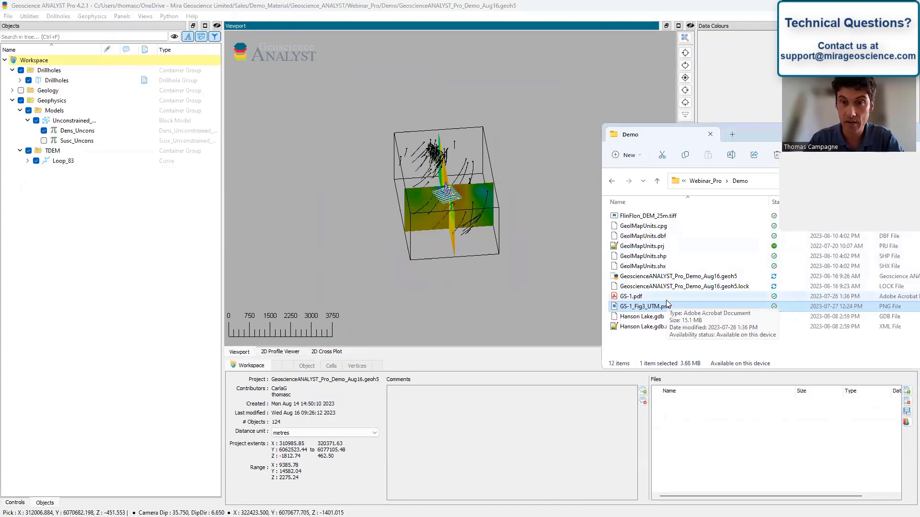
click(648, 317)
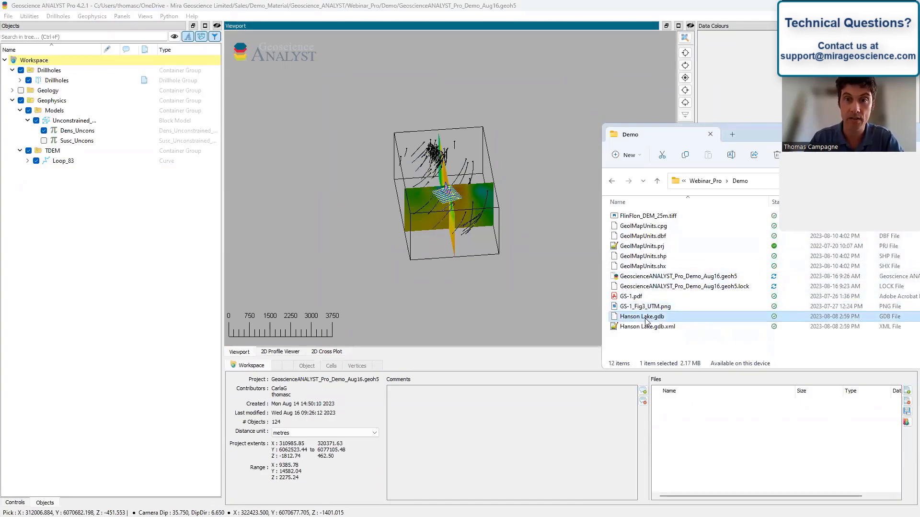
drag(646, 318, 523, 183)
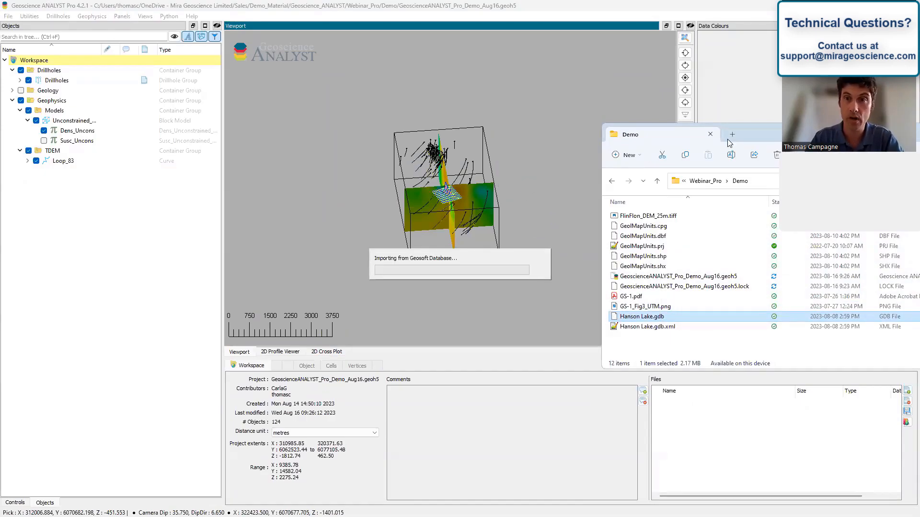
click(862, 132)
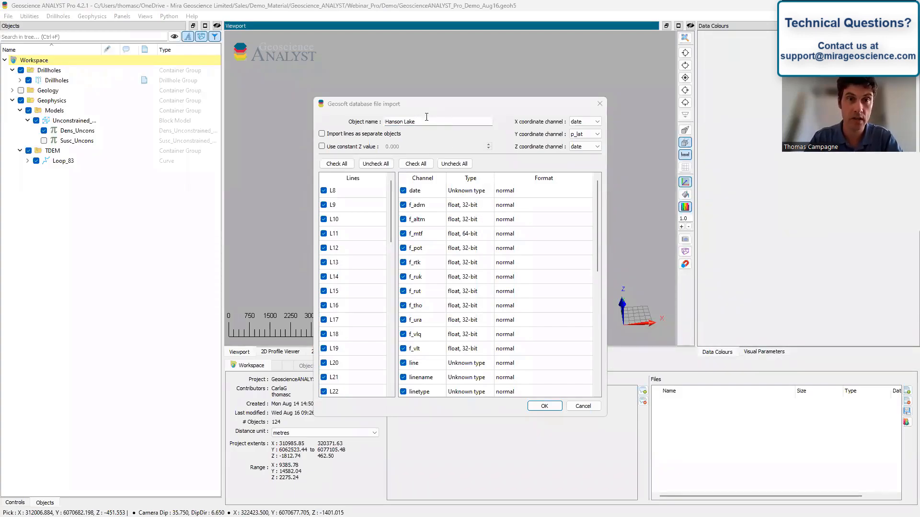
- Import the Geosoft database as Hanson Lake Survey, using p_long for X, p_lat for Y and r_alt for Z coordinates
click(429, 122)
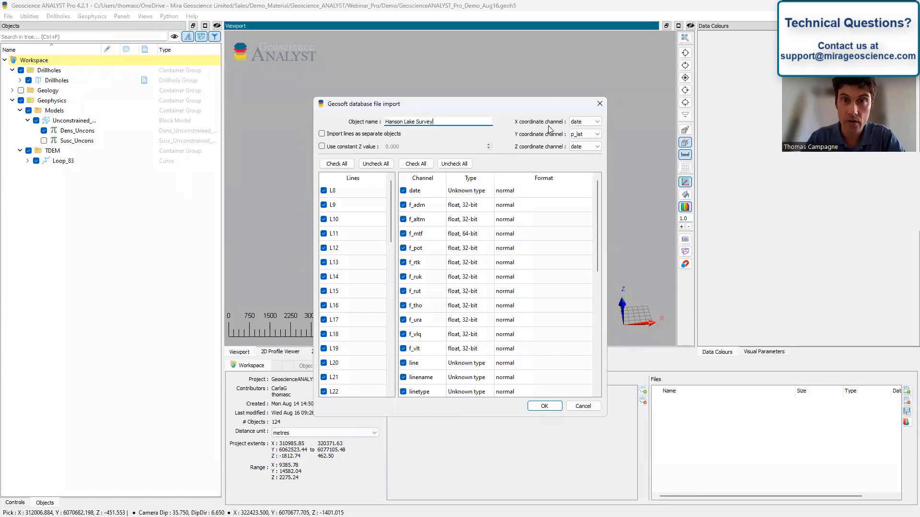
click(585, 121)
scroll(582, 154, down, 2)
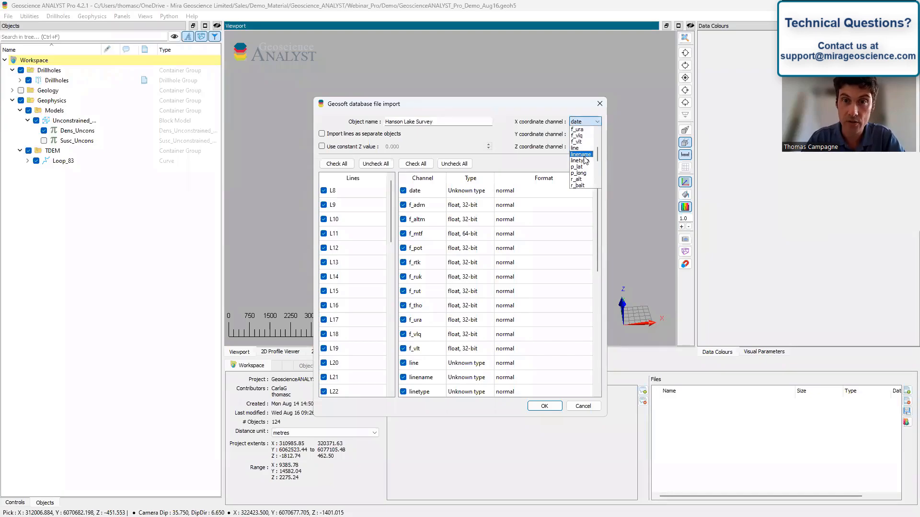
click(580, 175)
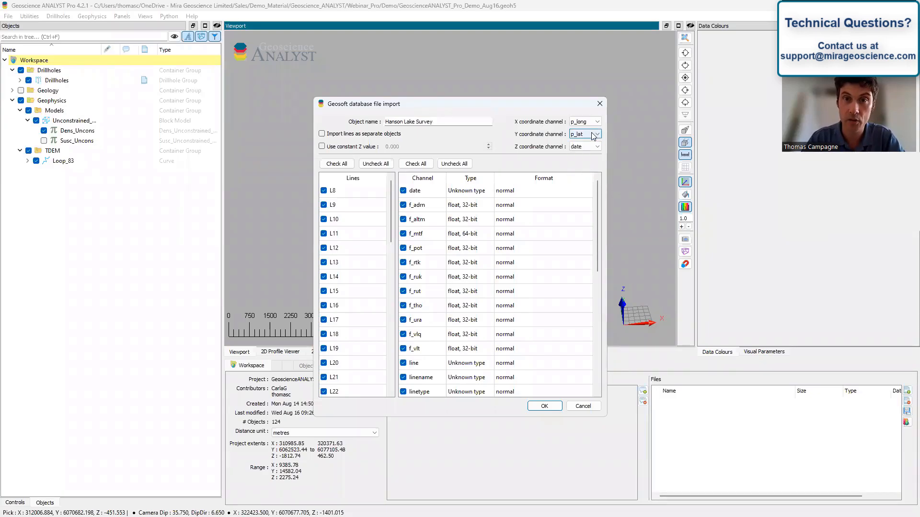
click(593, 134)
click(588, 180)
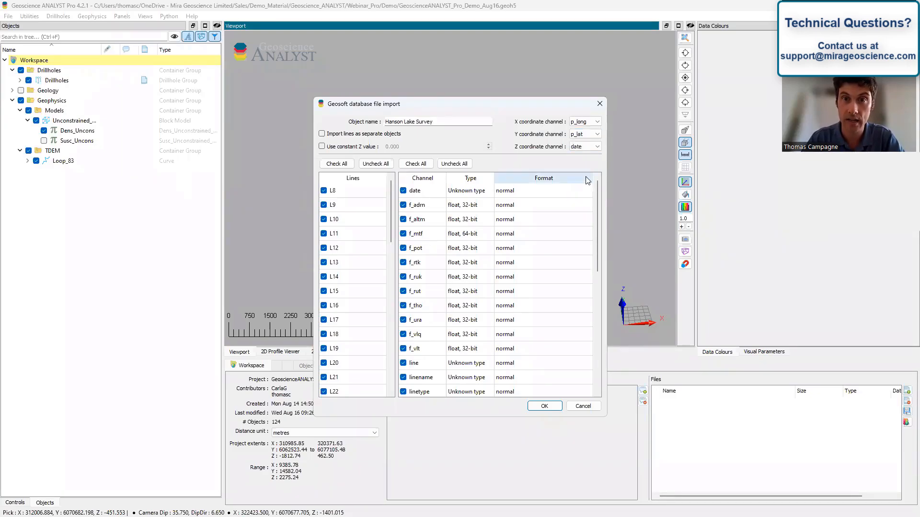
click(586, 147)
scroll(582, 184, down, 2)
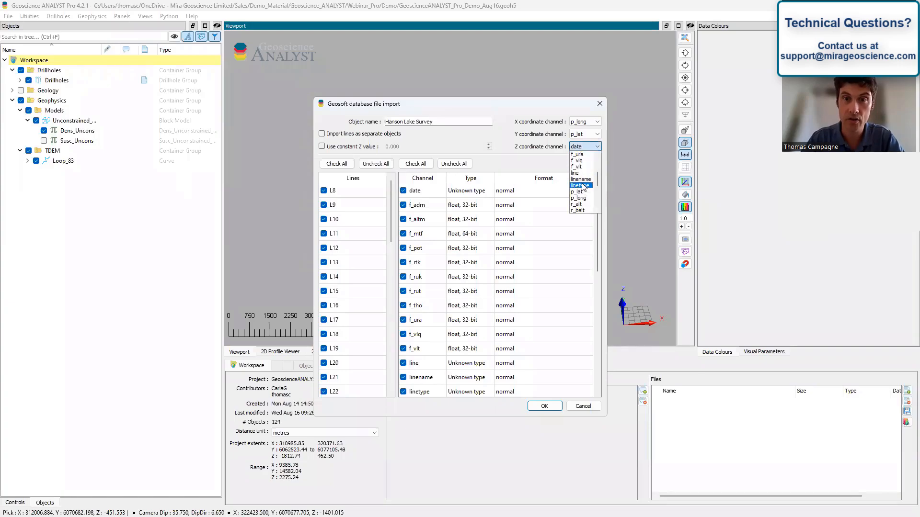
scroll(584, 186, down, 1)
click(588, 189)
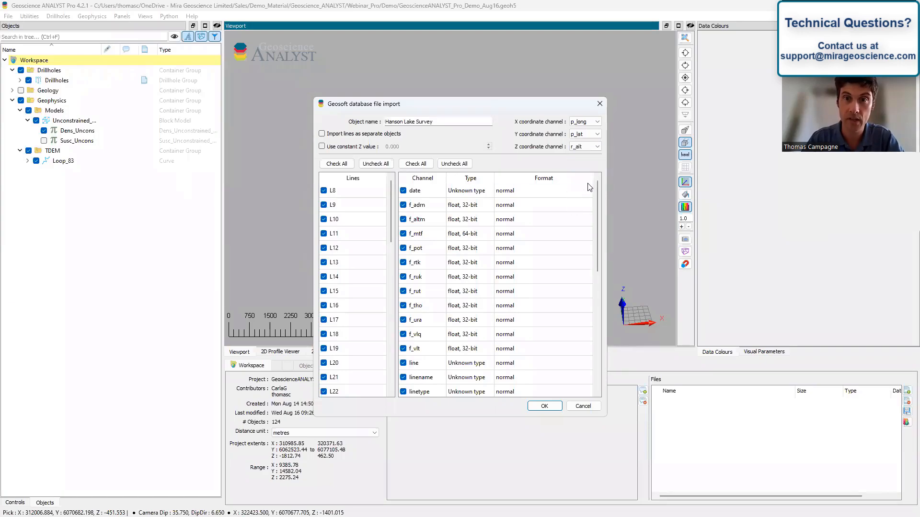
click(545, 406)
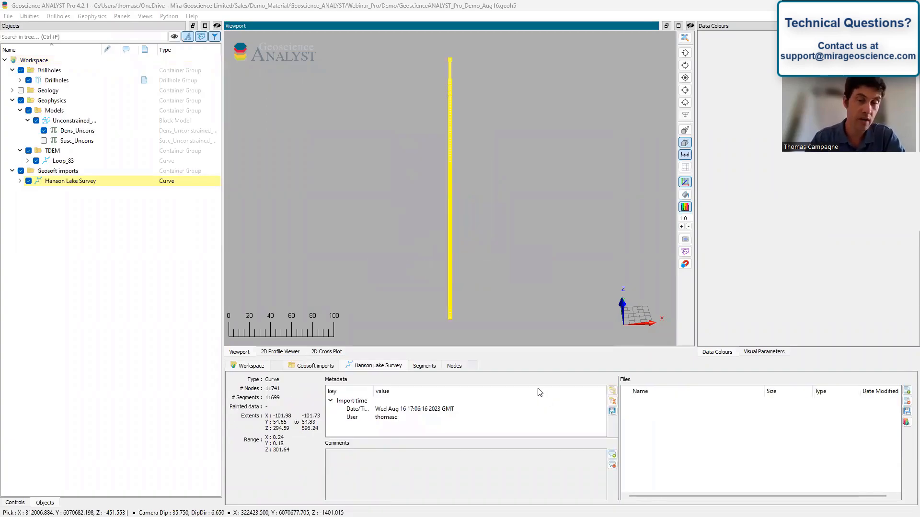
- Assign EPSG:4267 (NAD27) as the initial coordinate system of the Hanson Lake Survey curve through Coordinate System Transformation
mouse_move(501, 231)
mouse_down()
mouse_move(512, 221)
mouse_move(508, 235)
mouse_up()
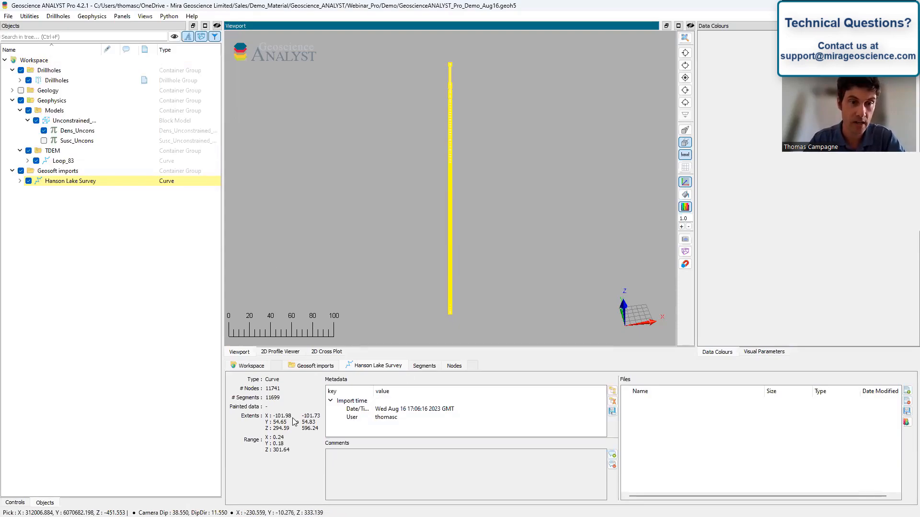
right_click(84, 186)
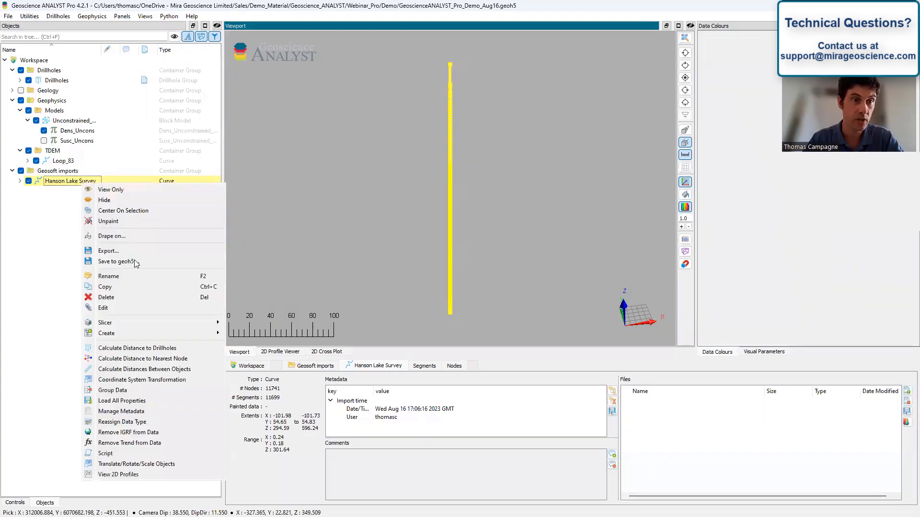
click(172, 381)
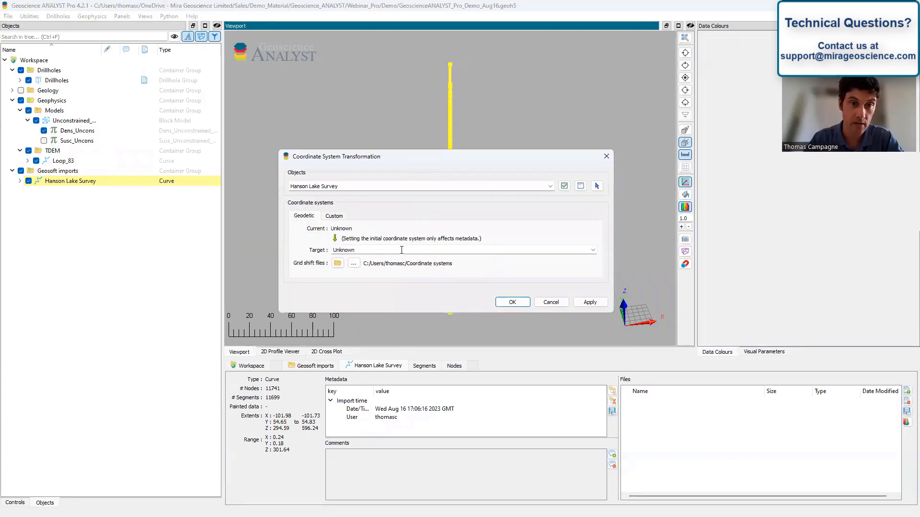
double_click(334, 250)
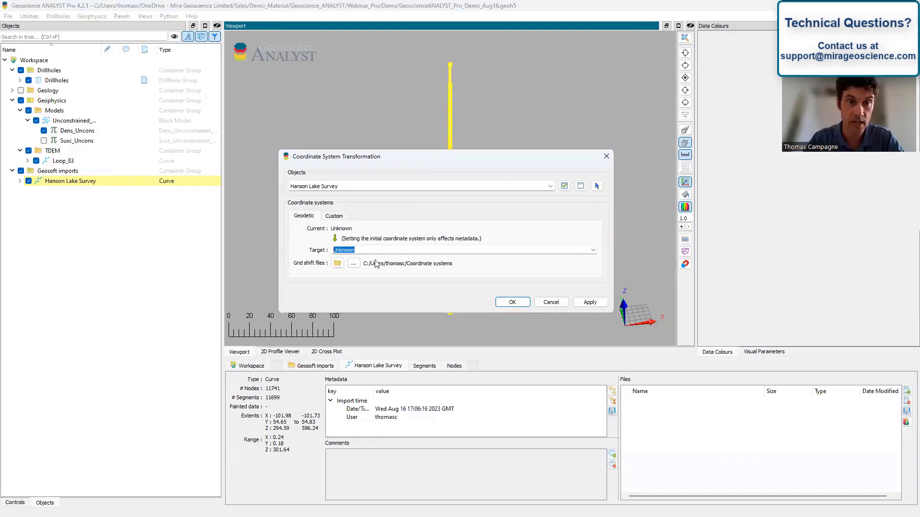
text(42)
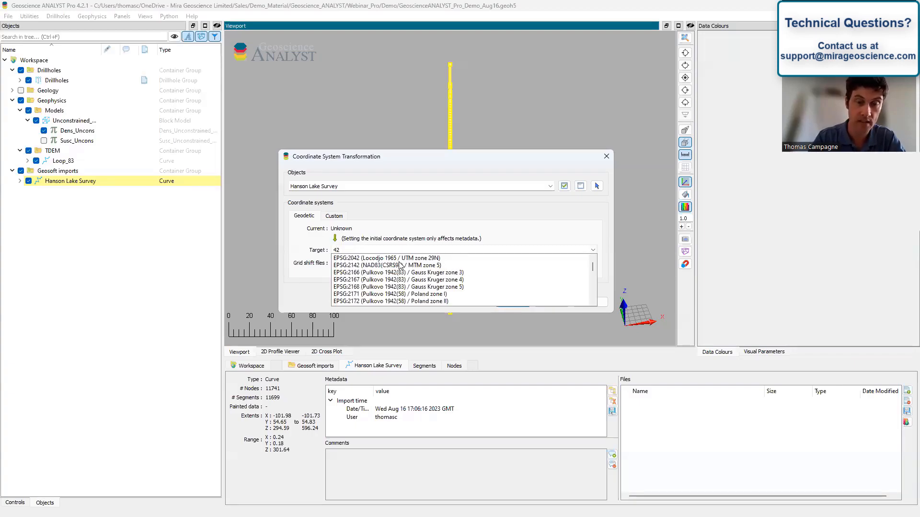
text(67)
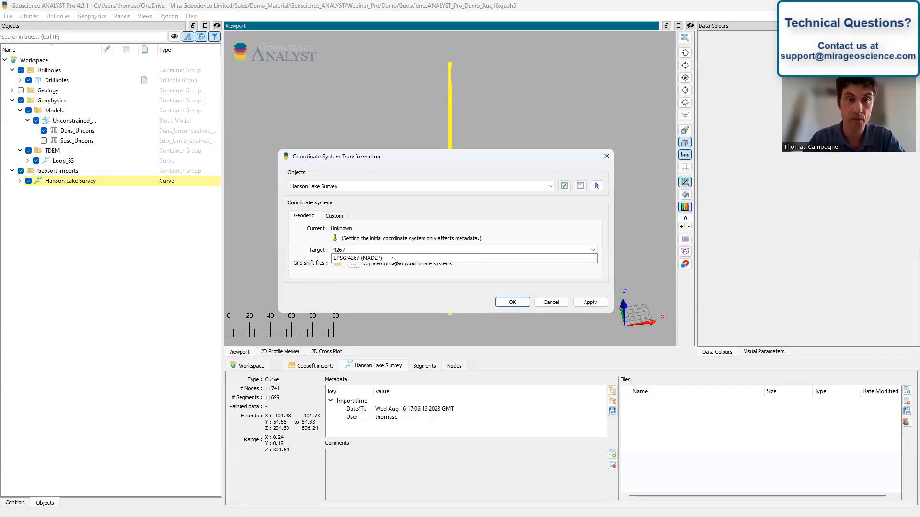
click(385, 259)
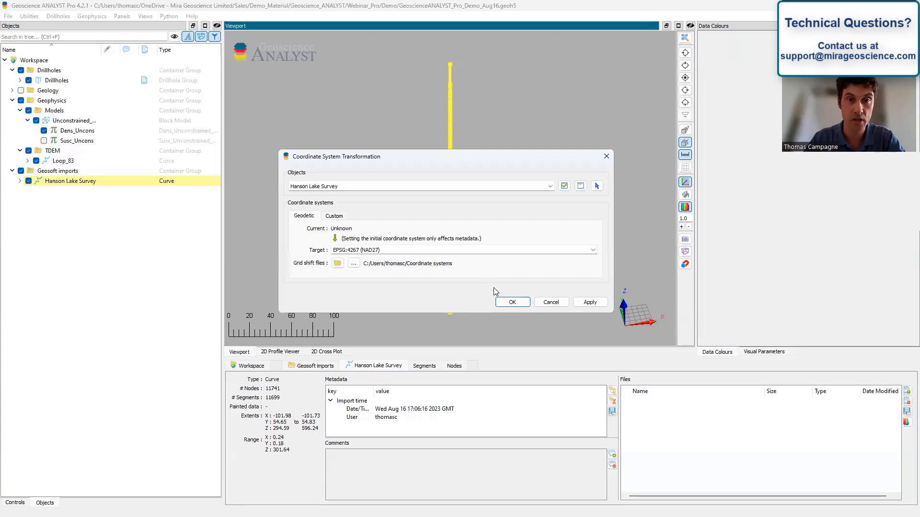
click(587, 305)
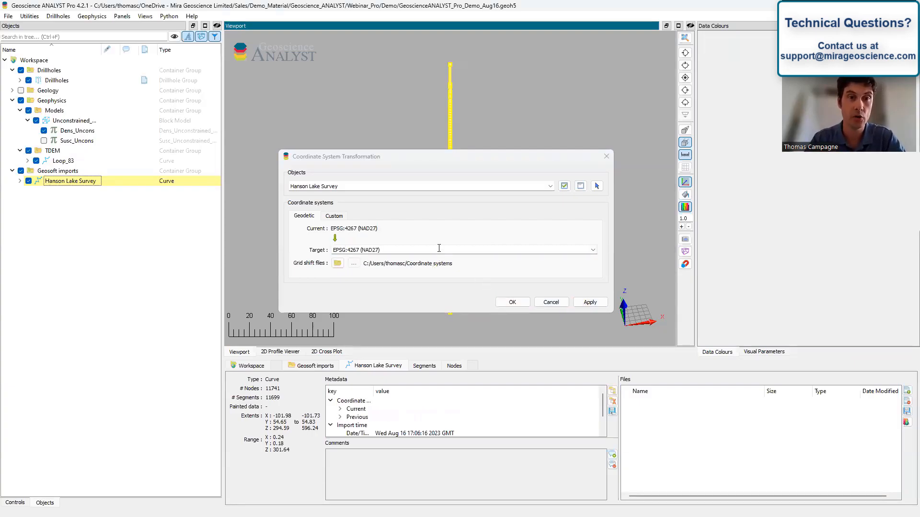
- Transform the Hanson Lake Survey curve to EPSG:26914 (NAD83 / UTM zone 14N) and view it with the other project data
drag(392, 248, 329, 248)
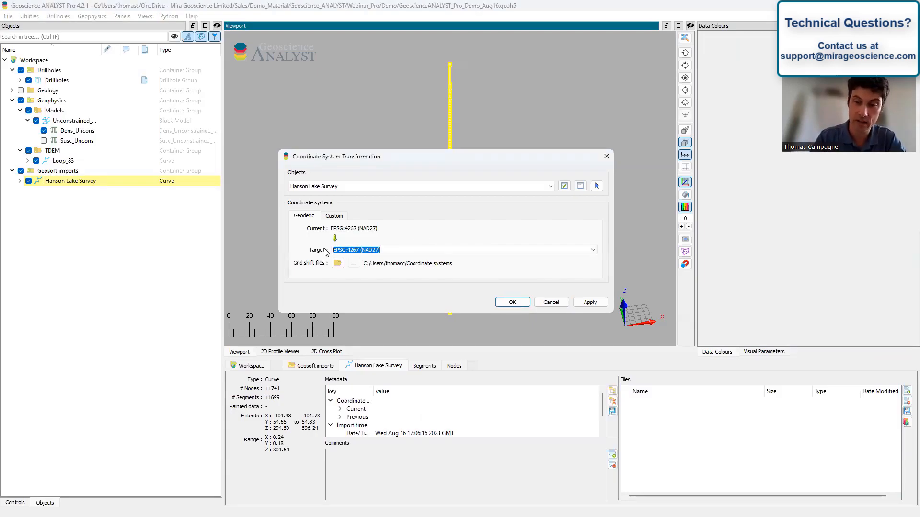
text(26914)
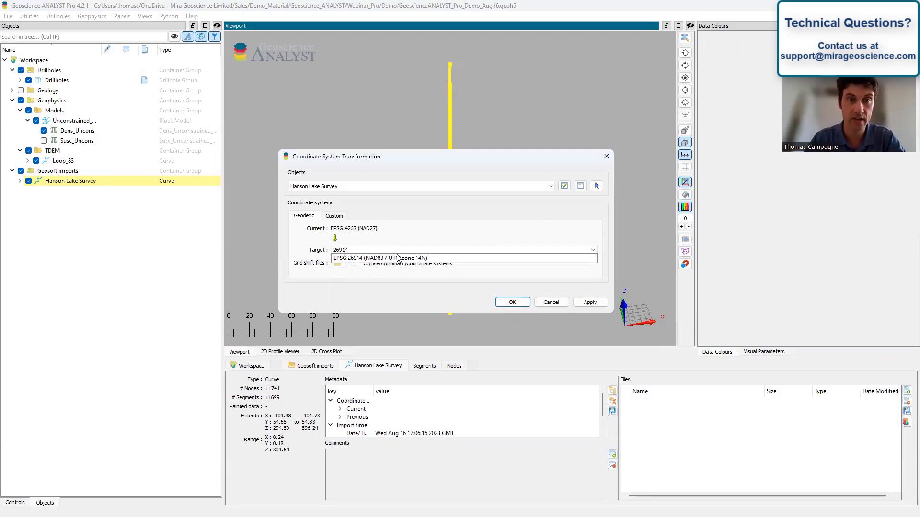
click(411, 259)
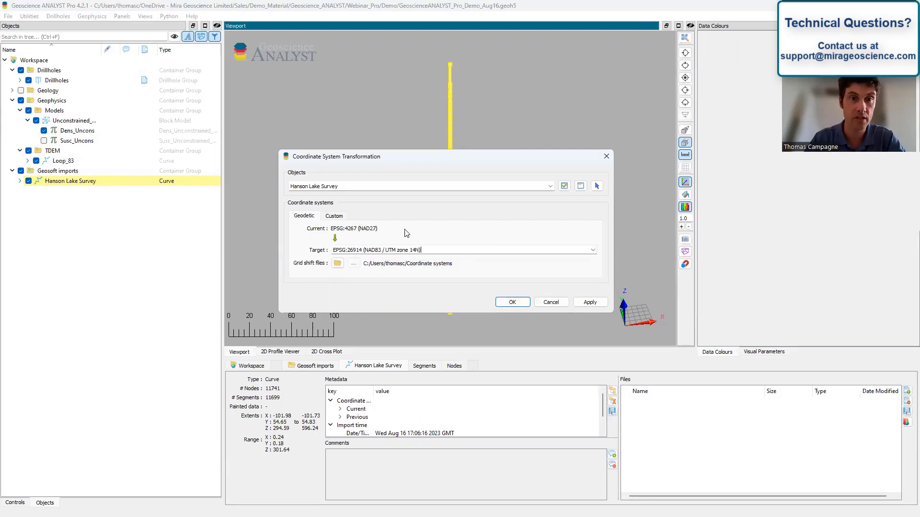
click(590, 304)
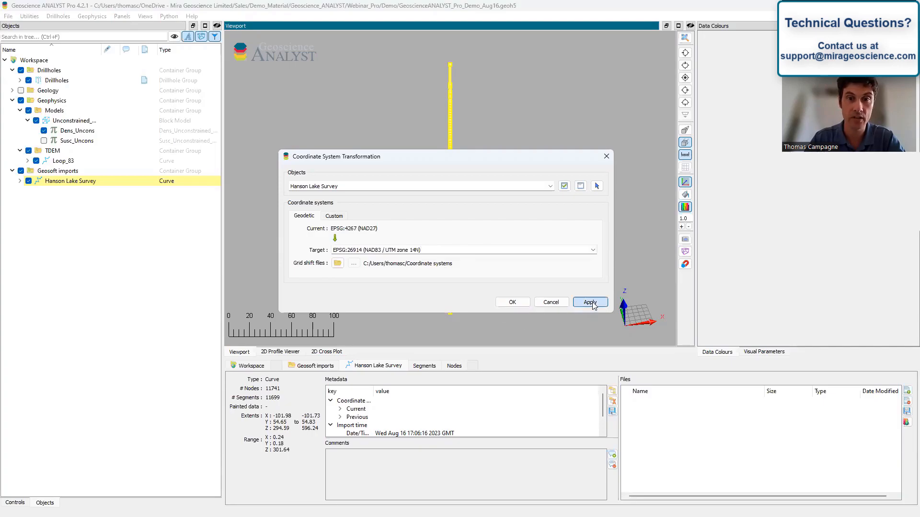
drag(466, 160, 503, 231)
click(616, 187)
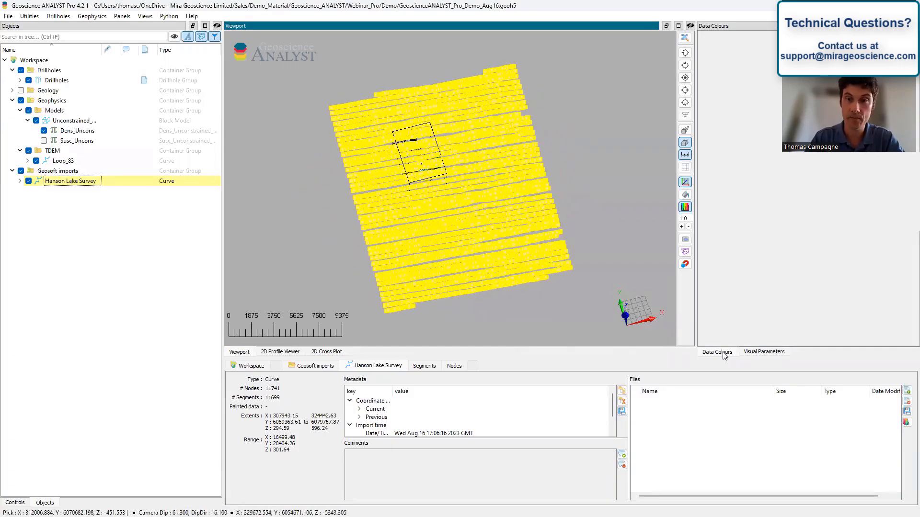
- Hide the nodes of the Hanson Lake Survey curve and expand its data list
click(765, 352)
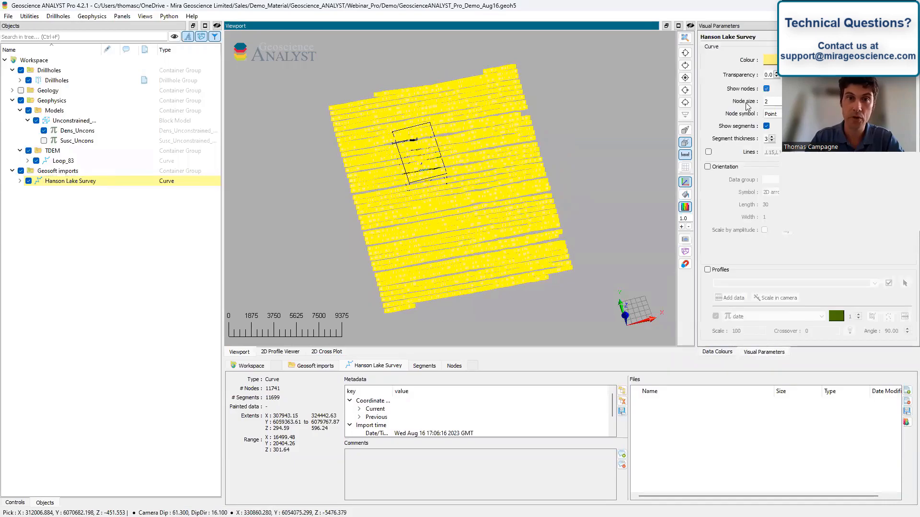
click(766, 89)
click(20, 181)
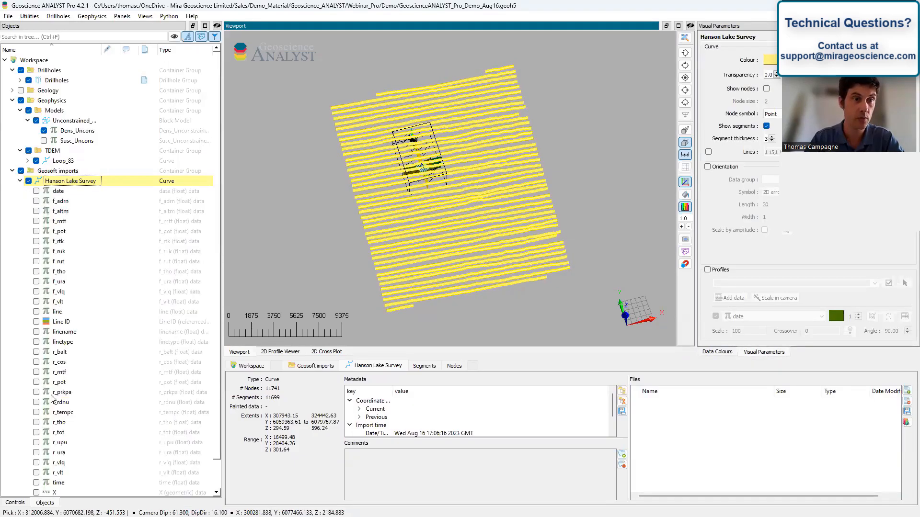
scroll(96, 283, down, 1)
scroll(119, 259, up, 1)
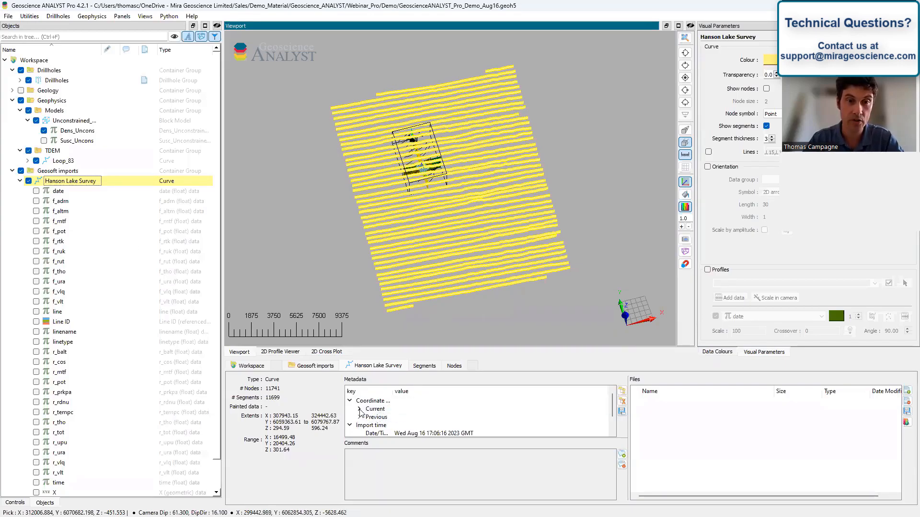
- Examine the current and previous coordinate reference systems in the Hanson Lake Survey metadata
drag(392, 391, 456, 391)
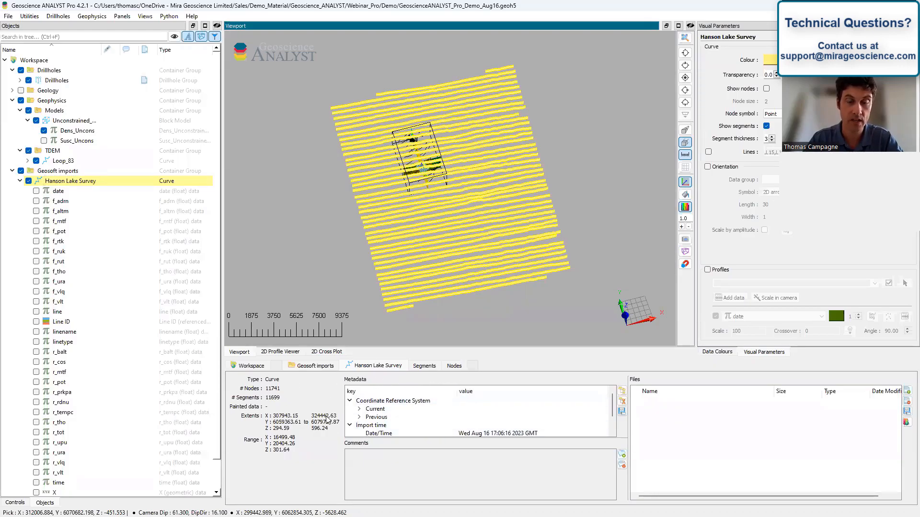
click(360, 410)
click(360, 410)
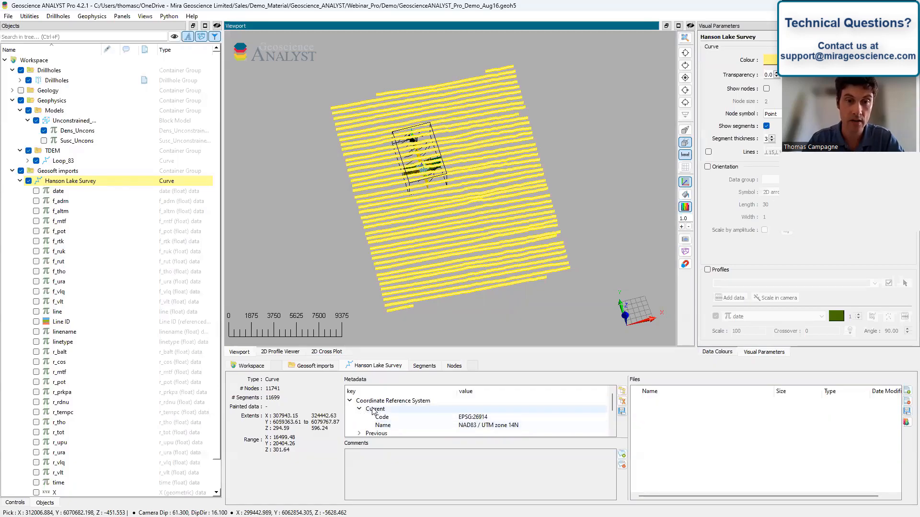
click(359, 417)
scroll(463, 419, down, 1)
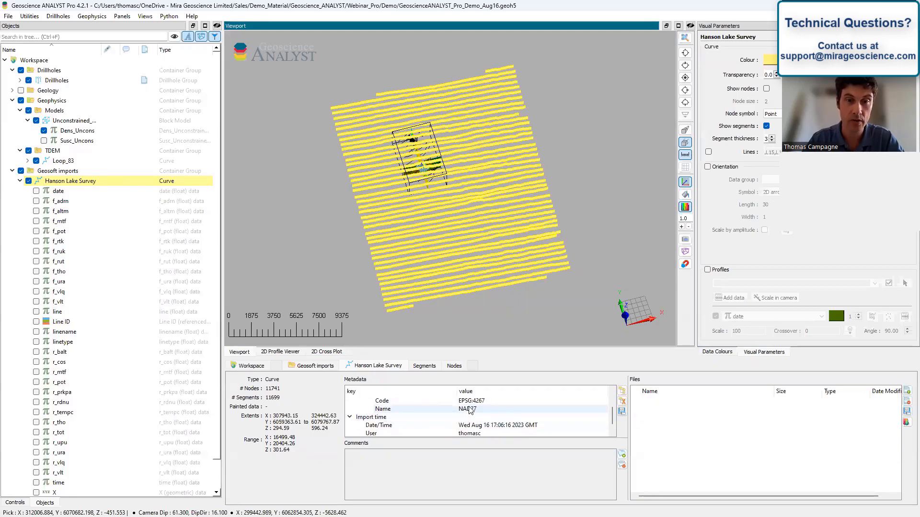
scroll(469, 410, up, 1)
click(360, 417)
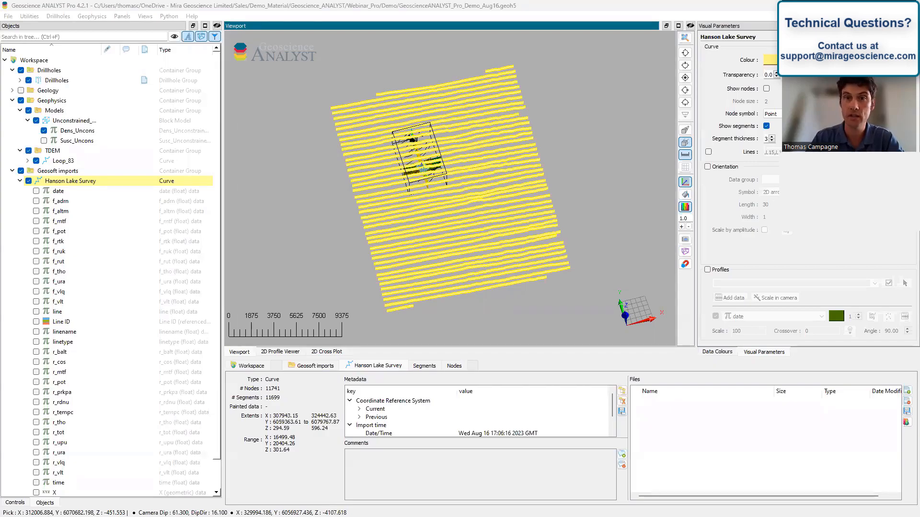
- Import FlinFlon_DEM_25m.tiff from the Demo folder in File Explorer into the viewport and hide the Hanson Lake Survey
key(alt+Tab)
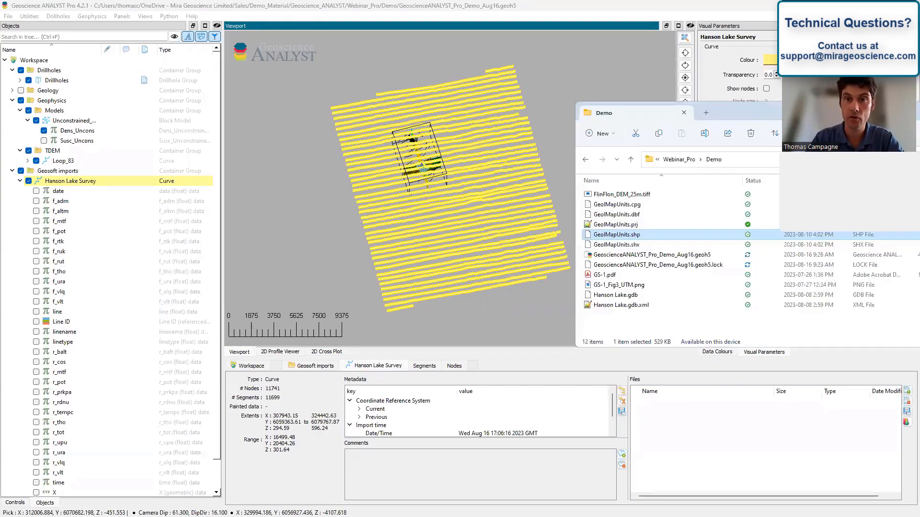
click(634, 195)
drag(629, 197, 306, 223)
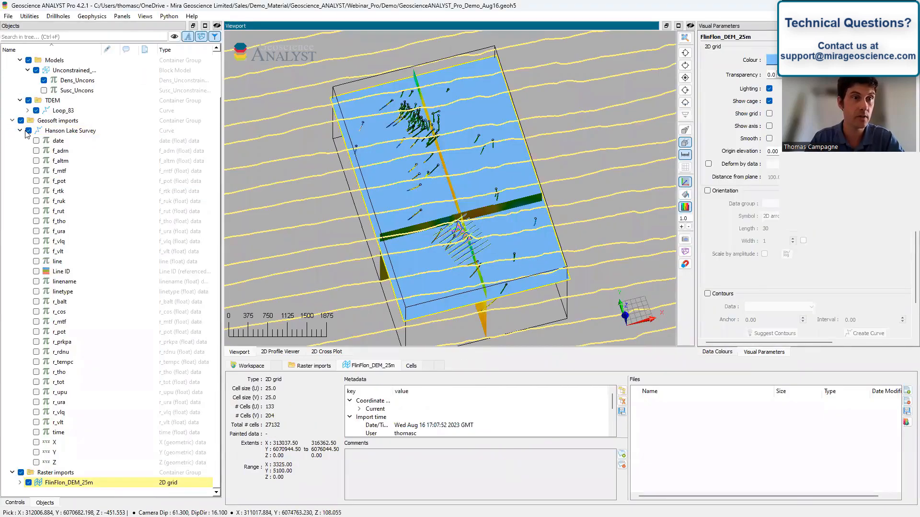
click(29, 131)
- Rename the Geosoft imports group to Magnetics and move it into the Geophysics group
double_click(49, 122)
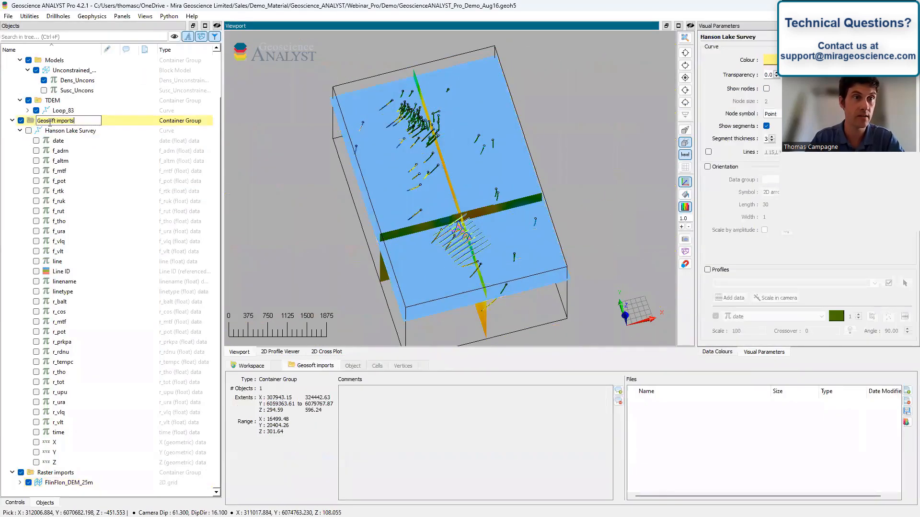
text(Magnetics)
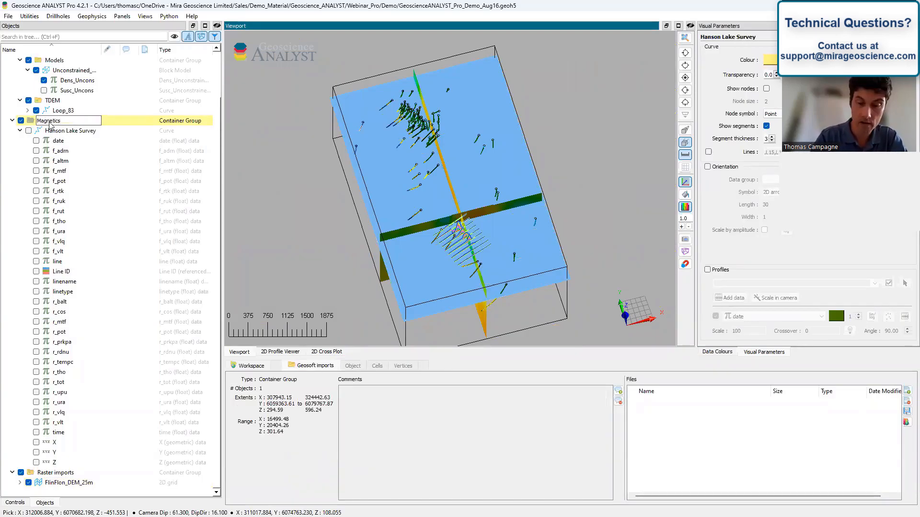
key(Return)
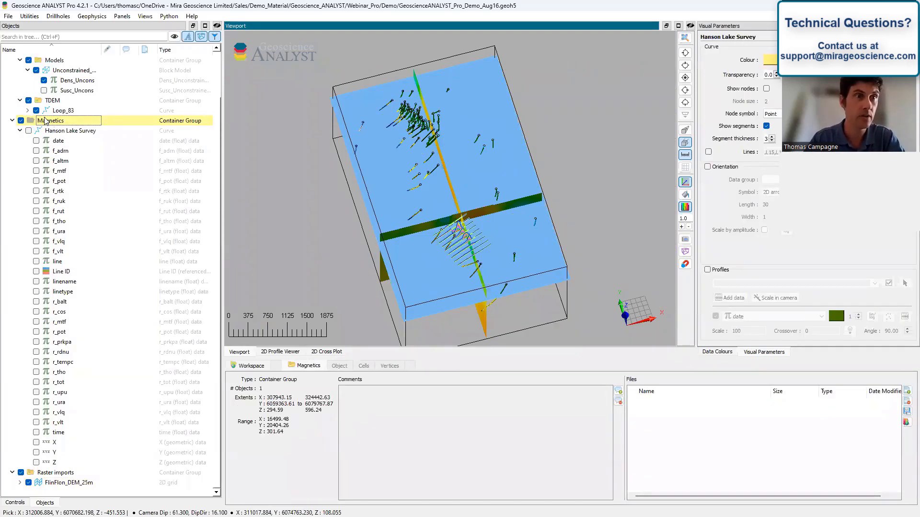
click(12, 120)
drag(13, 122, 92, 104)
click(51, 174)
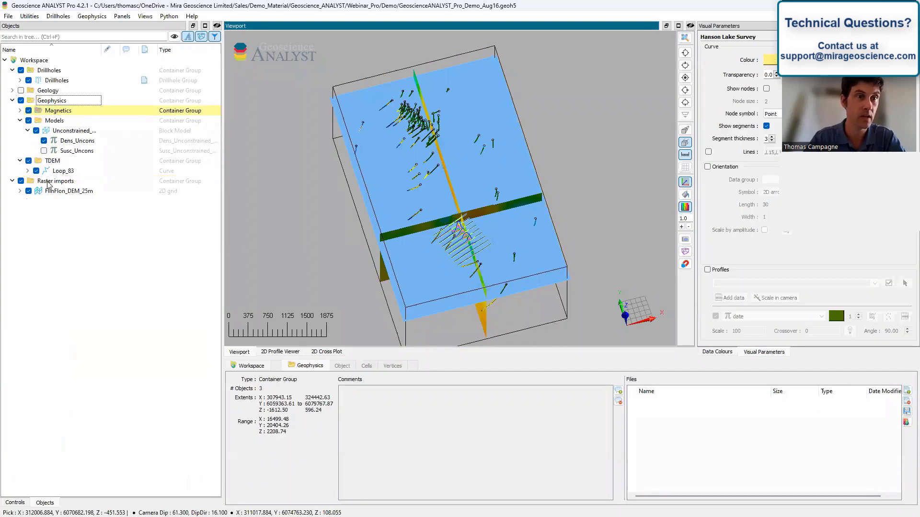
- Rename the Raster imports group to Topography
click(49, 183)
click(54, 183)
text(Topography)
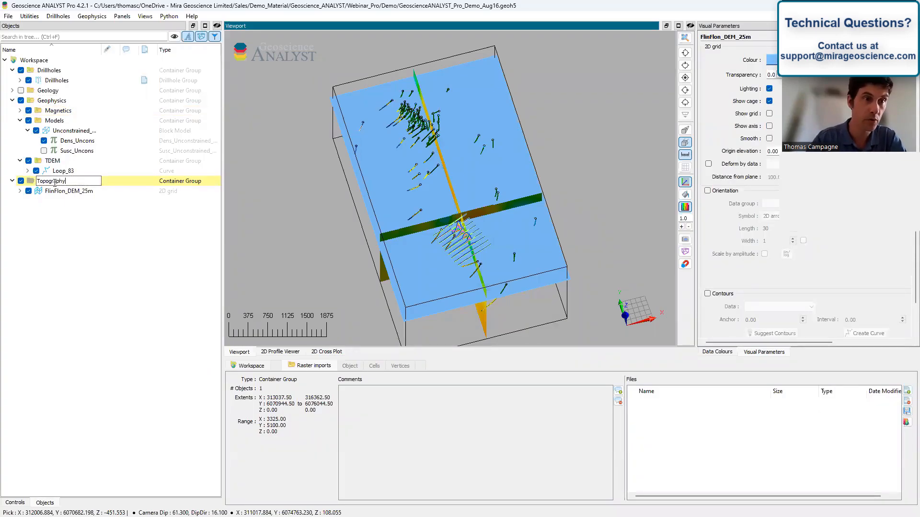
- Check the current coordinate reference system in the metadata of the FlinFlon_DEM_25m grid
click(63, 194)
click(20, 191)
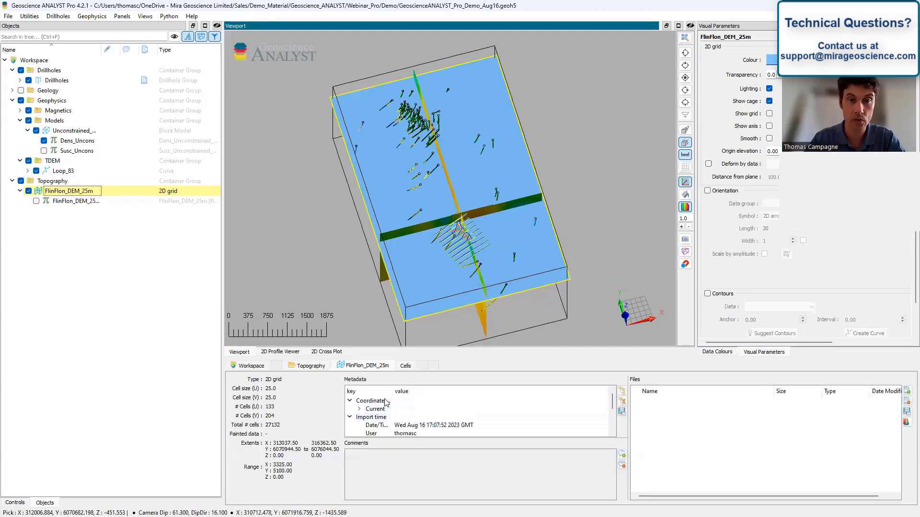
click(359, 410)
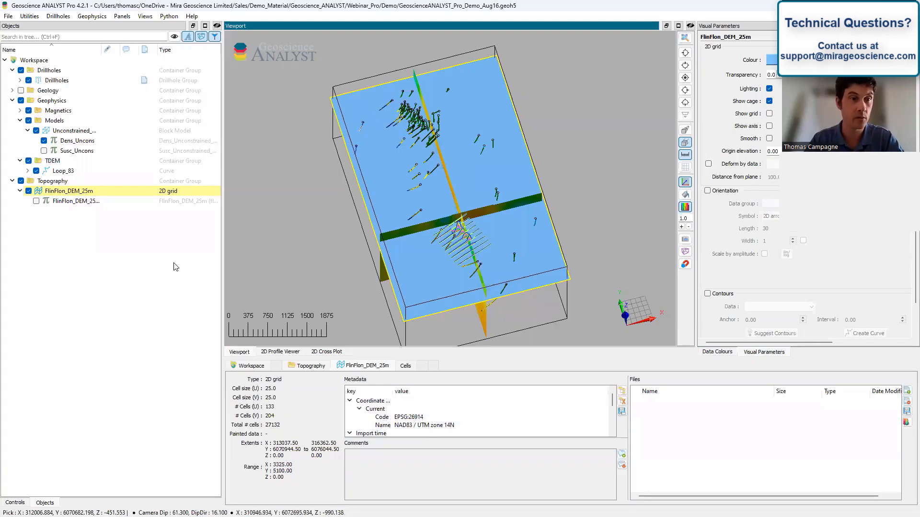
- Paint the FlinFlon_DEM_25m grid with its elevation data using the elevation colour table
click(36, 202)
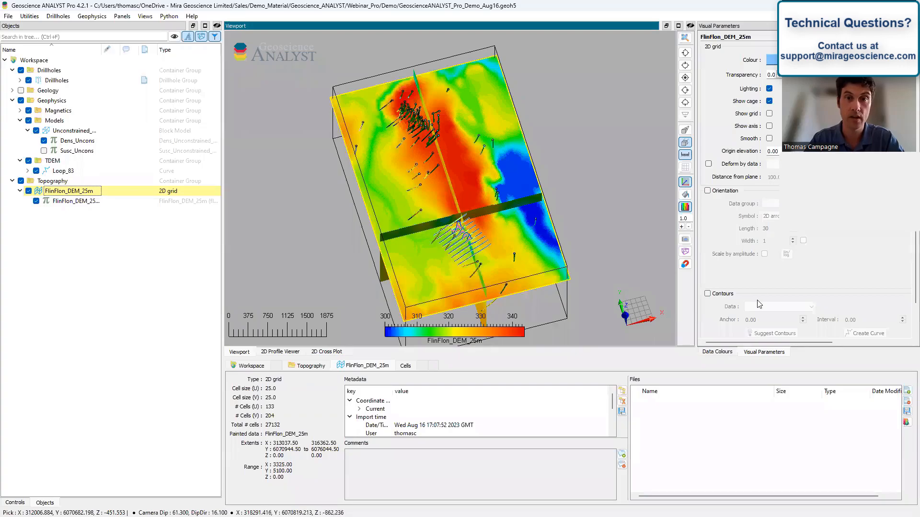
click(721, 352)
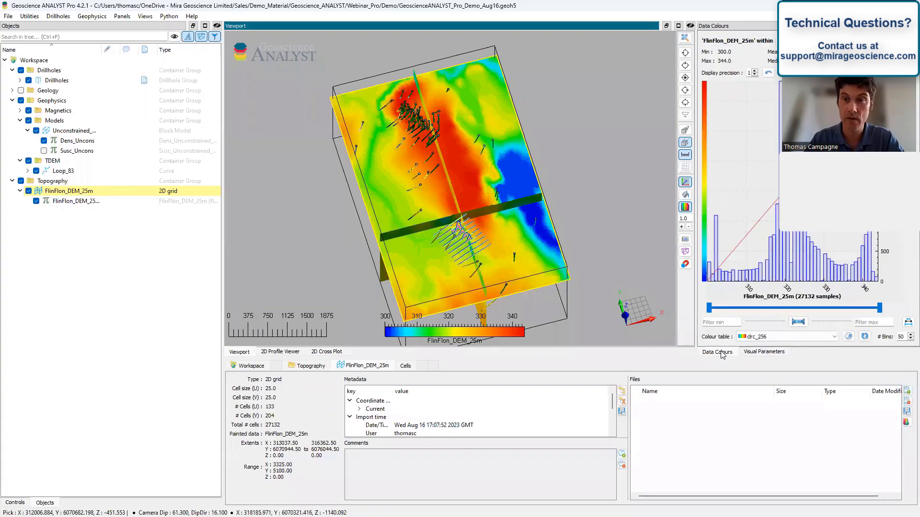
click(790, 337)
scroll(791, 368, down, 3)
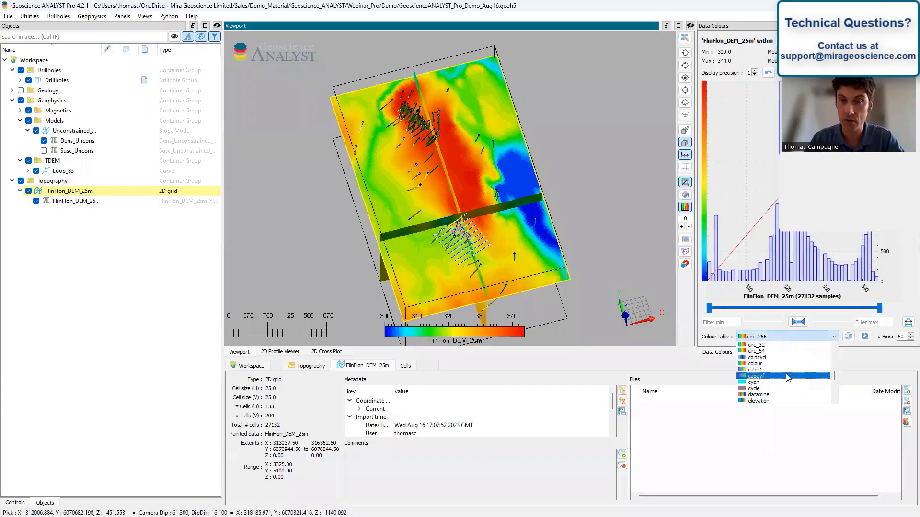
click(774, 402)
drag(507, 257, 481, 222)
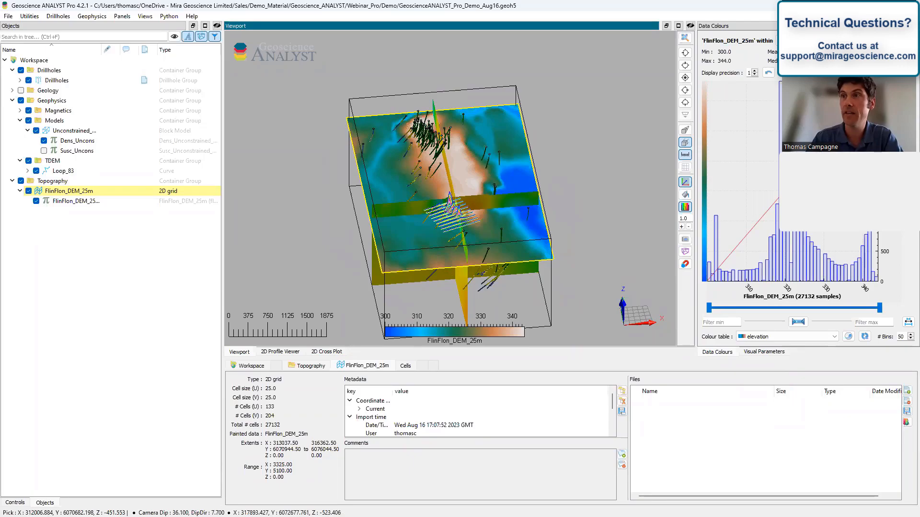
- Import the shapefile GeolMapUnits.shp from the Demo folder in File Explorer into the Geoscience ANALYST viewport
key(alt+Tab)
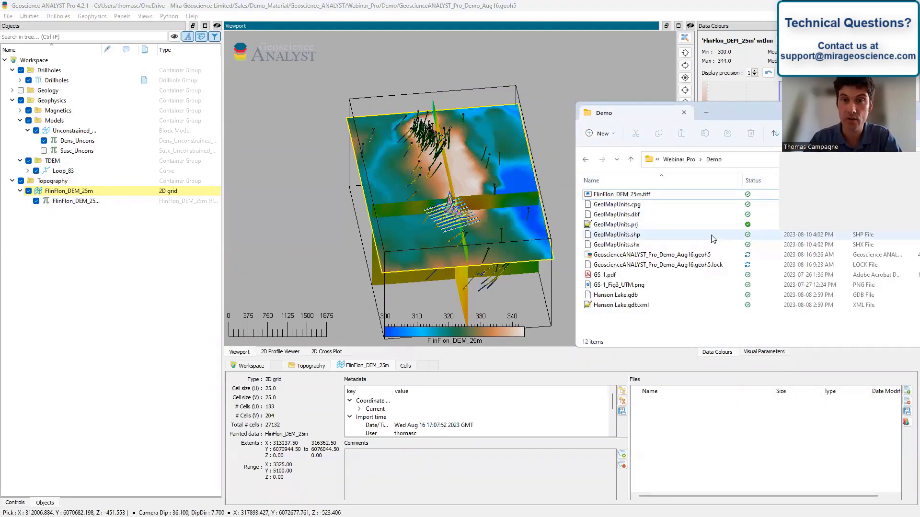
click(625, 235)
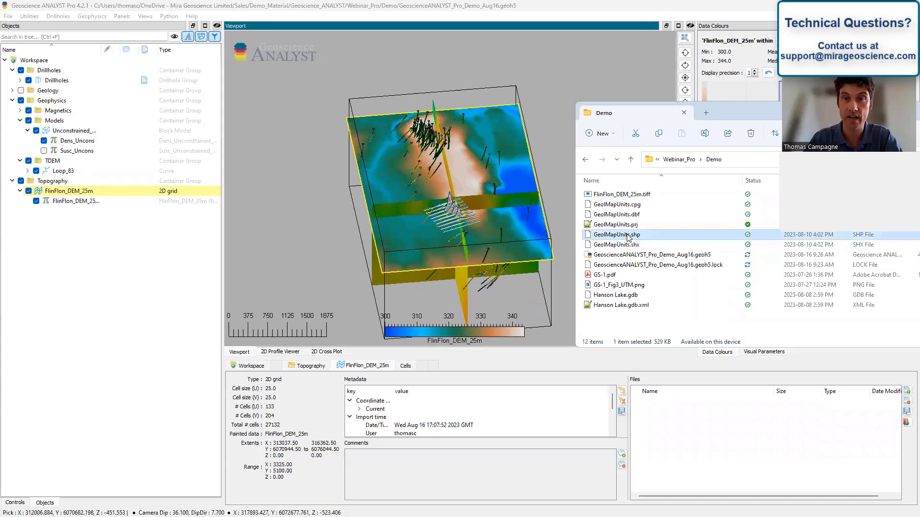
drag(628, 235, 310, 221)
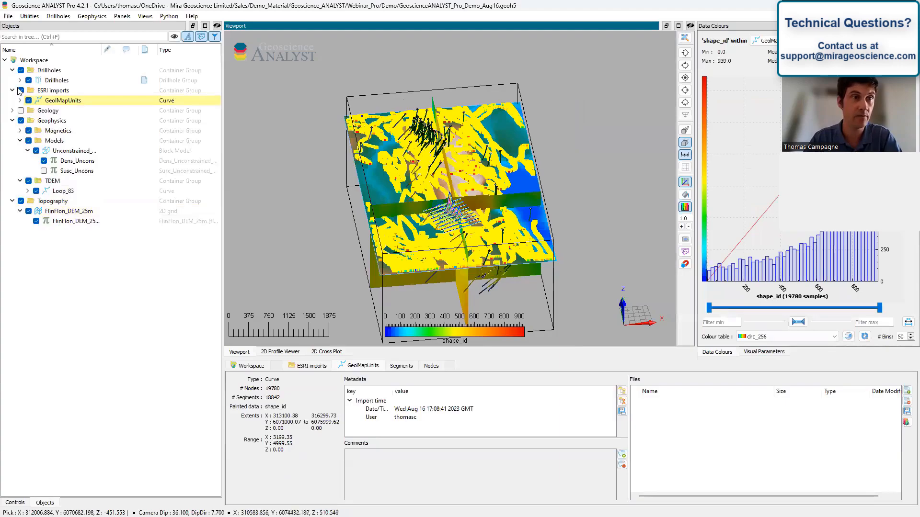
click(48, 91)
- Hide the nodes of the GeolMapUnits curve and colour its segments by the FormationS data
click(68, 102)
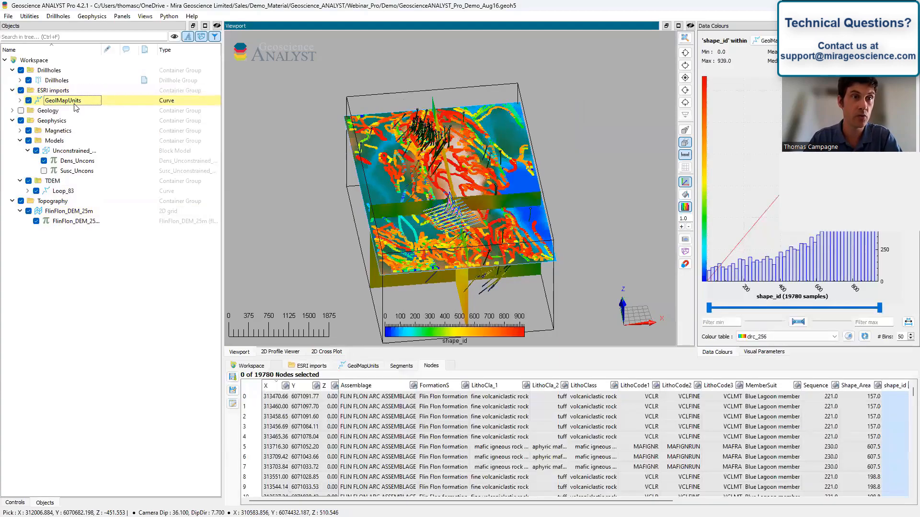
click(764, 352)
click(767, 89)
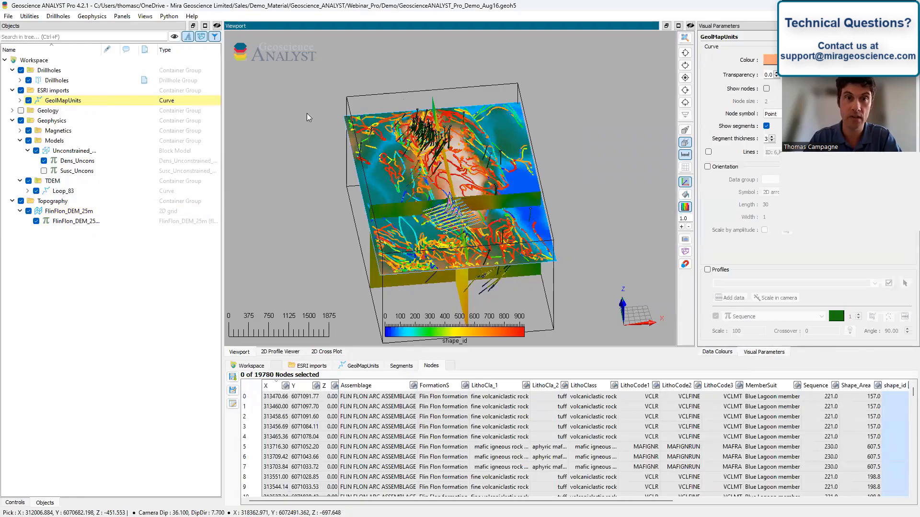
click(20, 101)
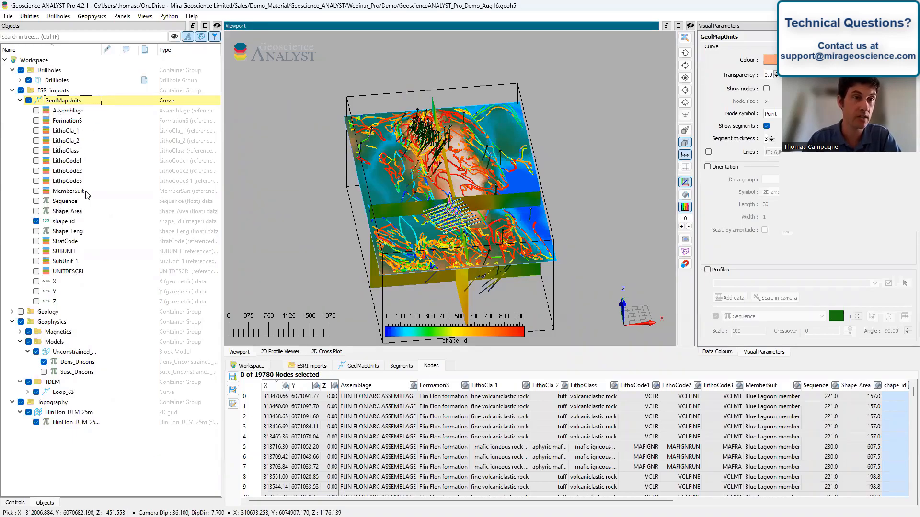
click(37, 121)
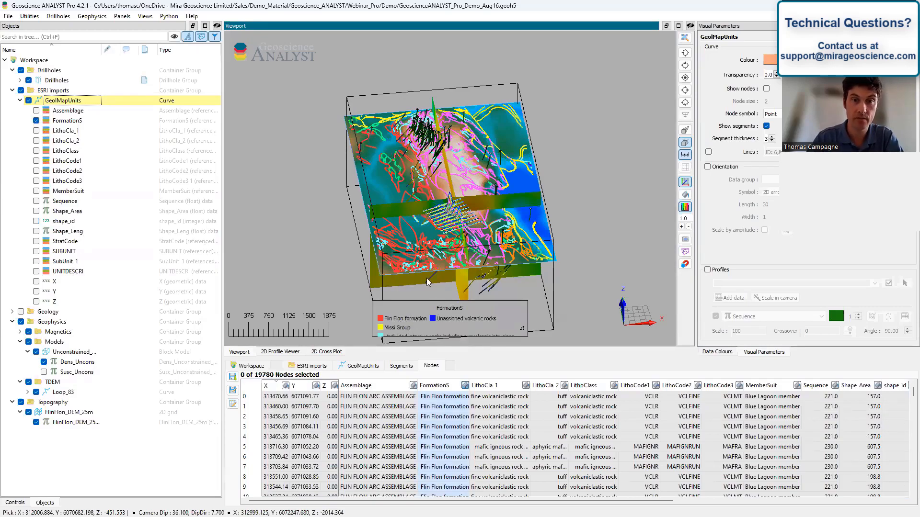
click(21, 101)
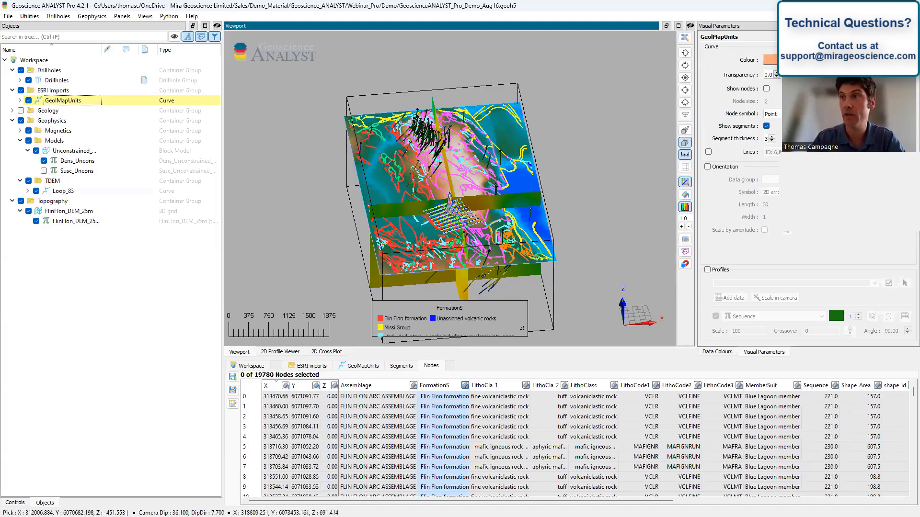
- Create a surface named Topography from the FlinFlon_DEM_25m grid, using its FlinFlon_DEM_25m property
right_click(71, 213)
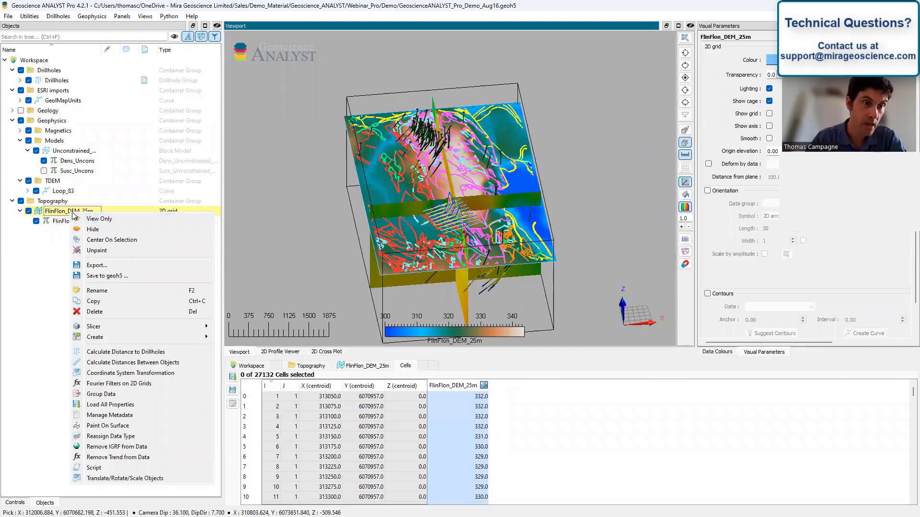
mouse_move(170, 340)
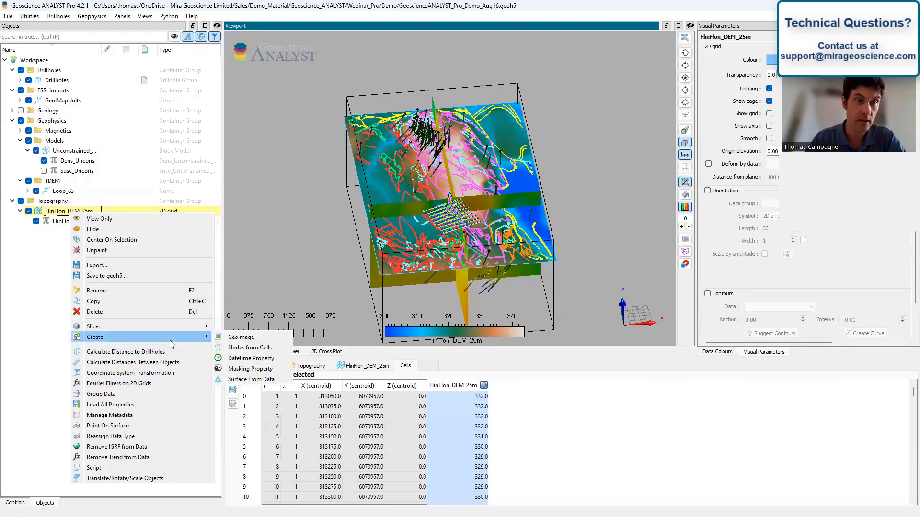
click(257, 378)
drag(417, 276, 413, 269)
text(Topography)
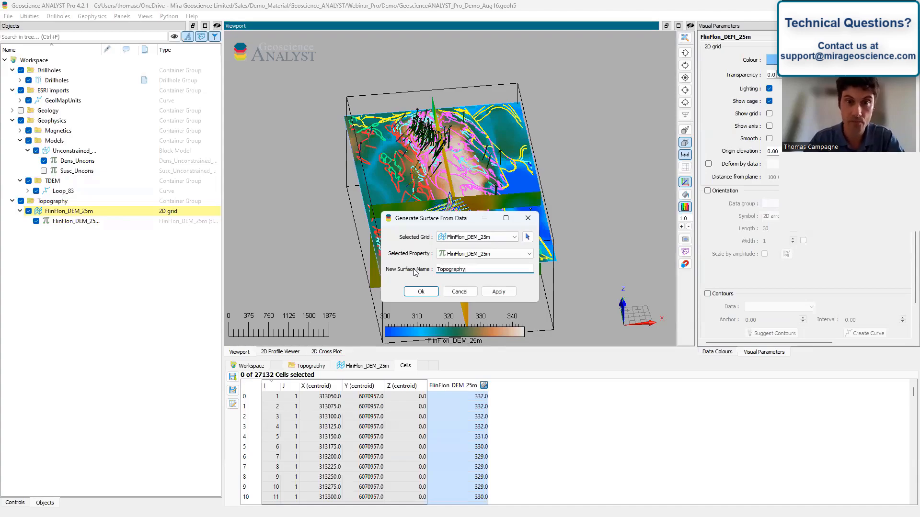
click(420, 292)
- Hide the FlinFlon_DEM_25m grid and paint the Topography surface with its FlinFlon_DEM_25m data
drag(482, 179, 450, 234)
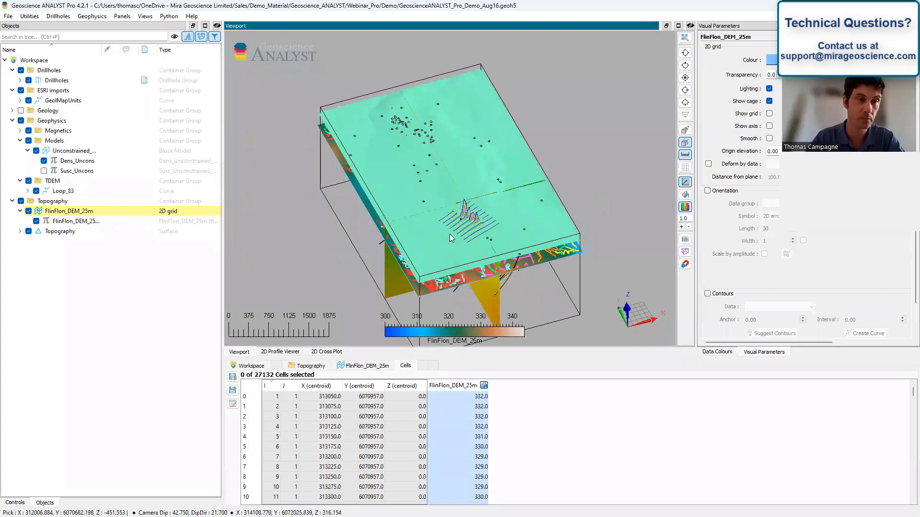
click(28, 211)
click(28, 210)
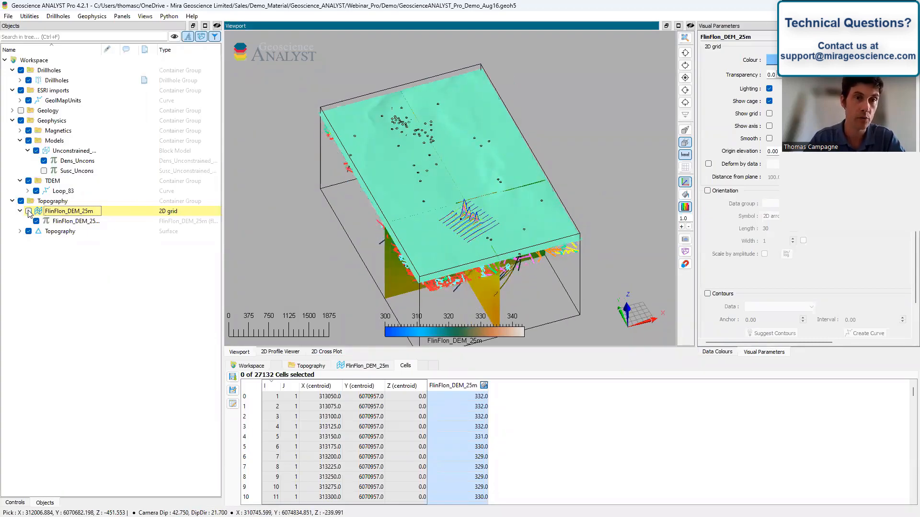
double_click(50, 232)
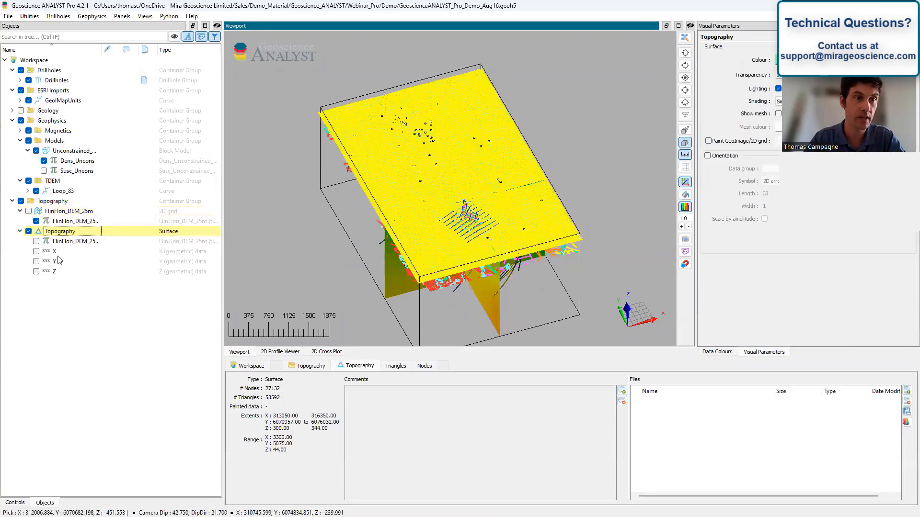
click(36, 241)
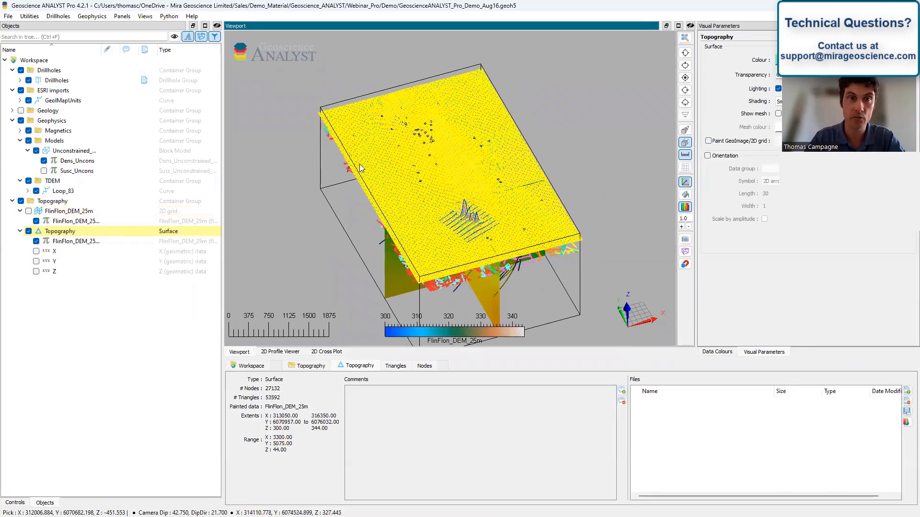
- Drape the GeolMapUnits curve onto the Topography surface with a vertical offset of 0 m
click(295, 205)
drag(449, 220, 433, 182)
scroll(325, 186, up, 2)
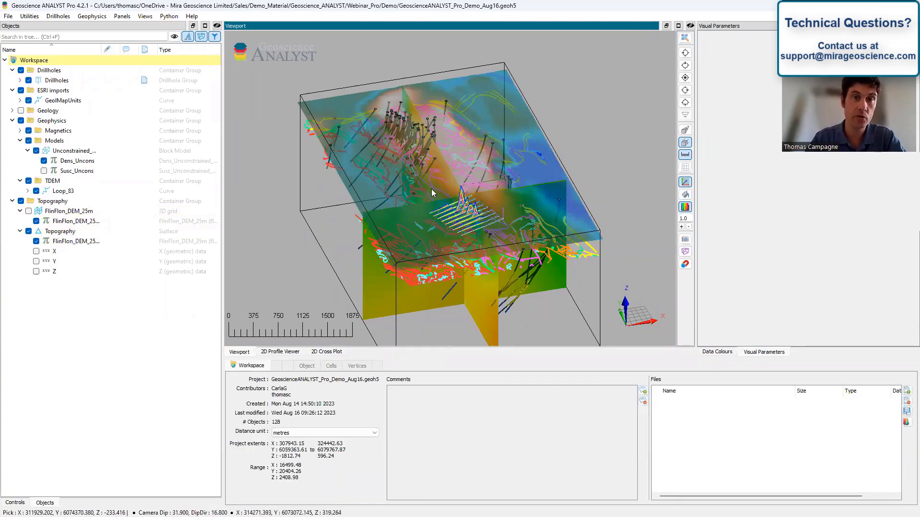
click(61, 101)
right_click(61, 102)
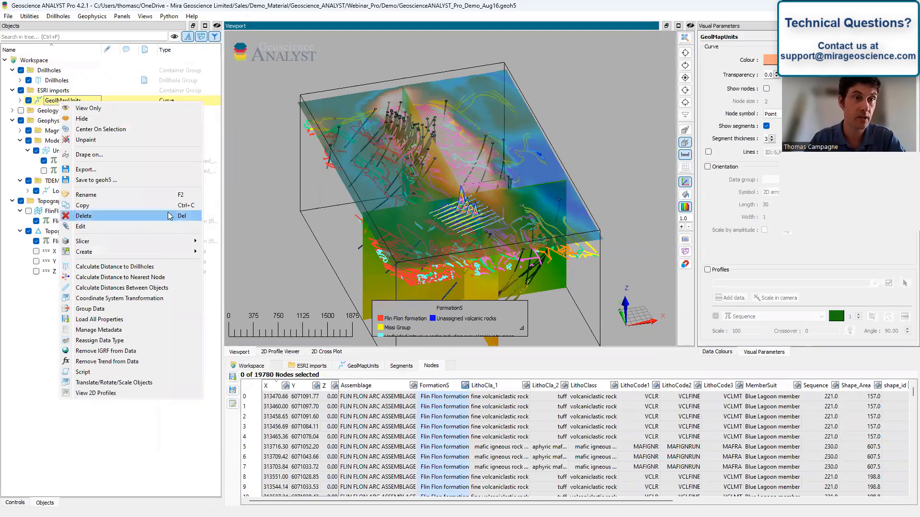
click(138, 154)
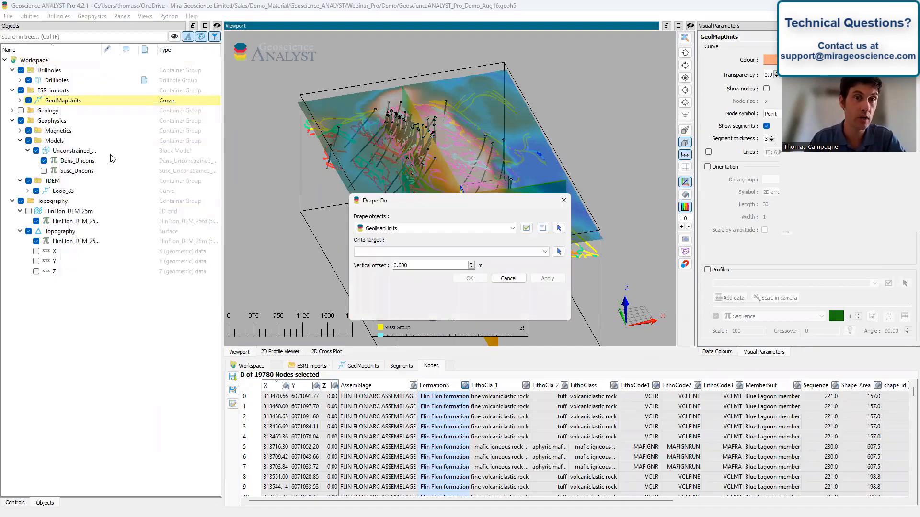
click(559, 252)
click(547, 175)
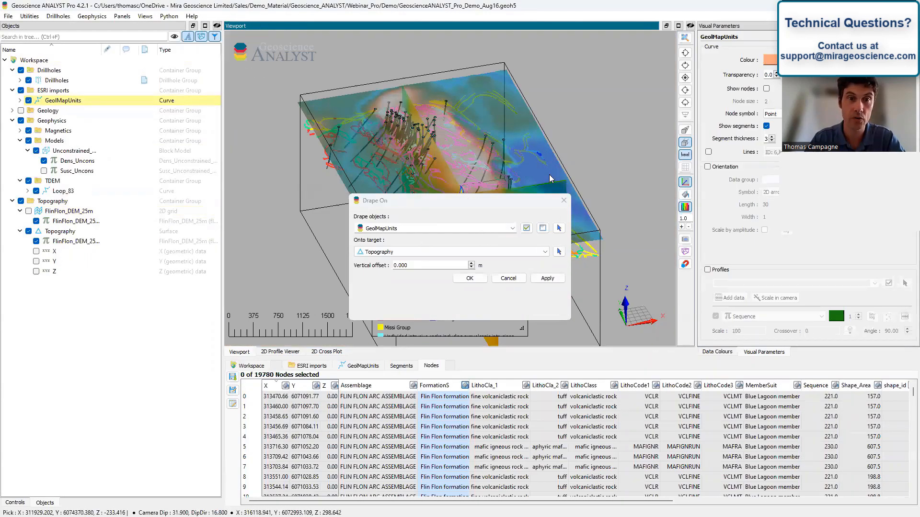
double_click(400, 266)
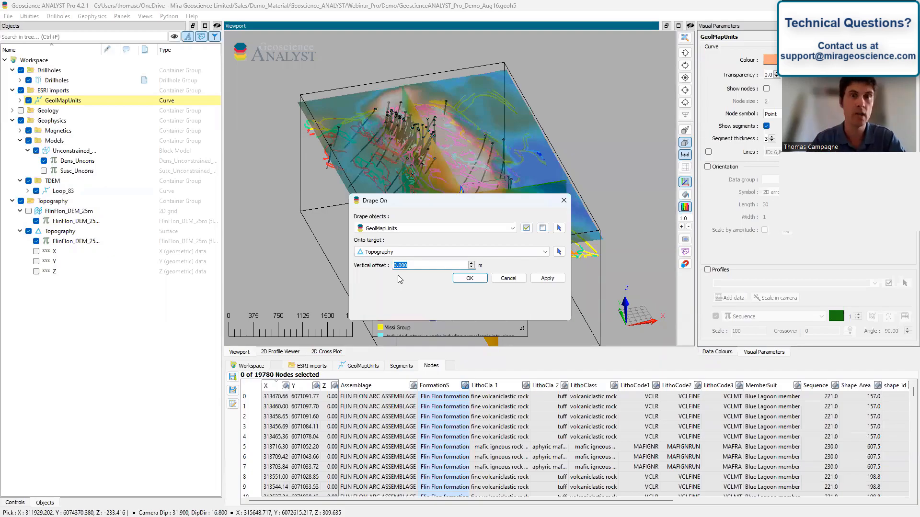
click(470, 280)
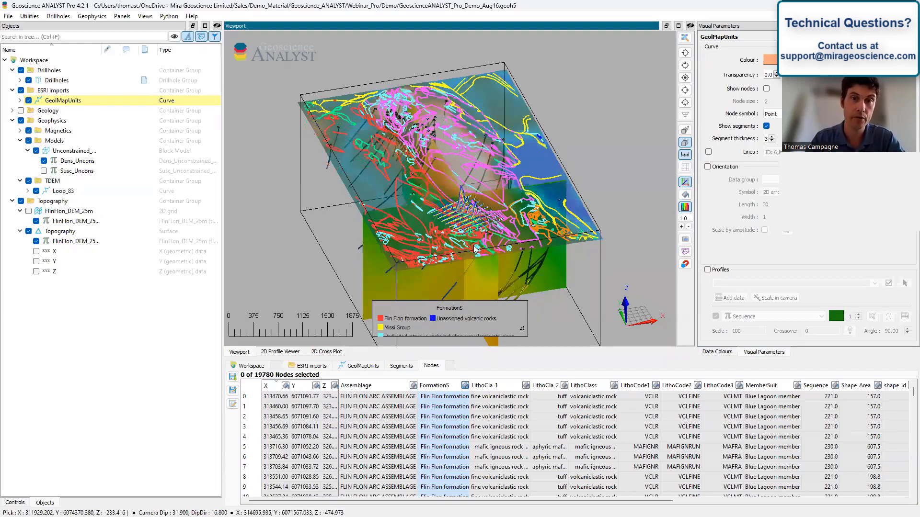
- Move the GeolMapUnits curve into the Geology group and delete the empty ESRI imports group
drag(523, 221, 225, 153)
drag(62, 103, 66, 113)
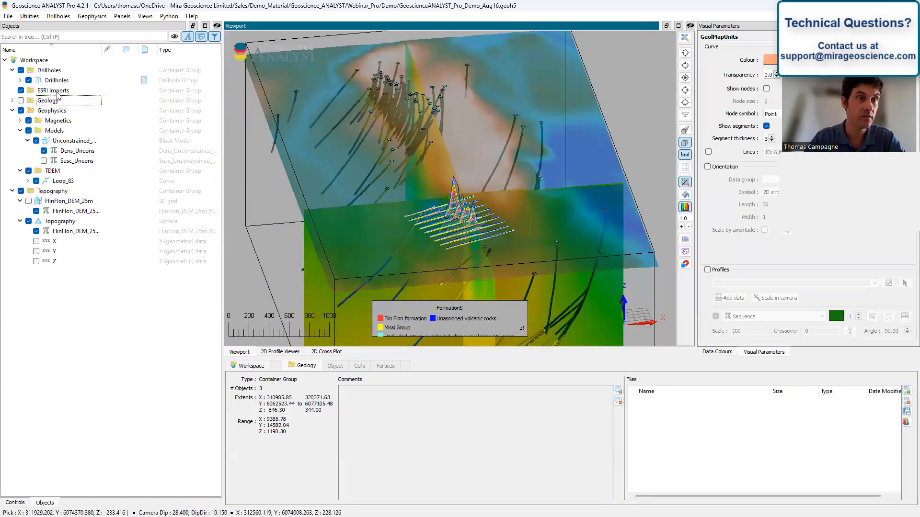
right_click(56, 92)
click(160, 213)
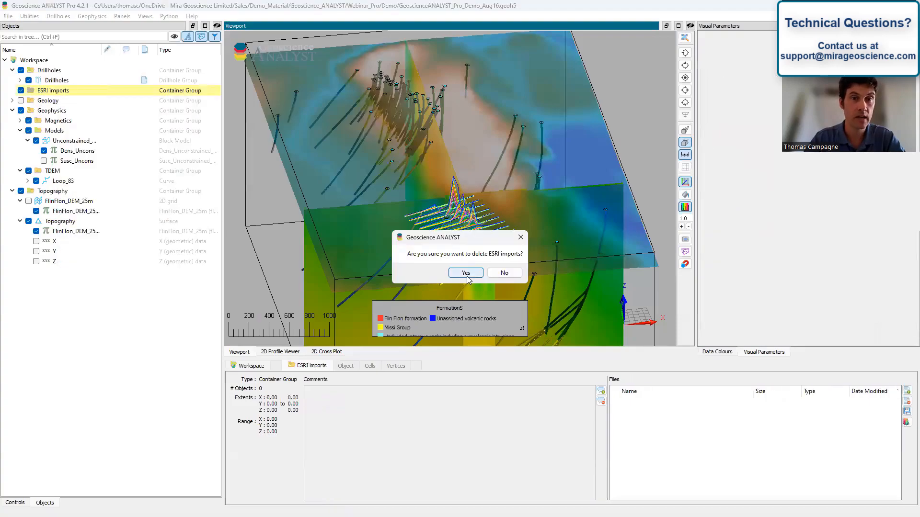
click(464, 272)
- Collapse the FlinFlon_DEM_25m grid and Topography surface in the object tree and switch the viewport to perspective projection
click(19, 190)
click(20, 201)
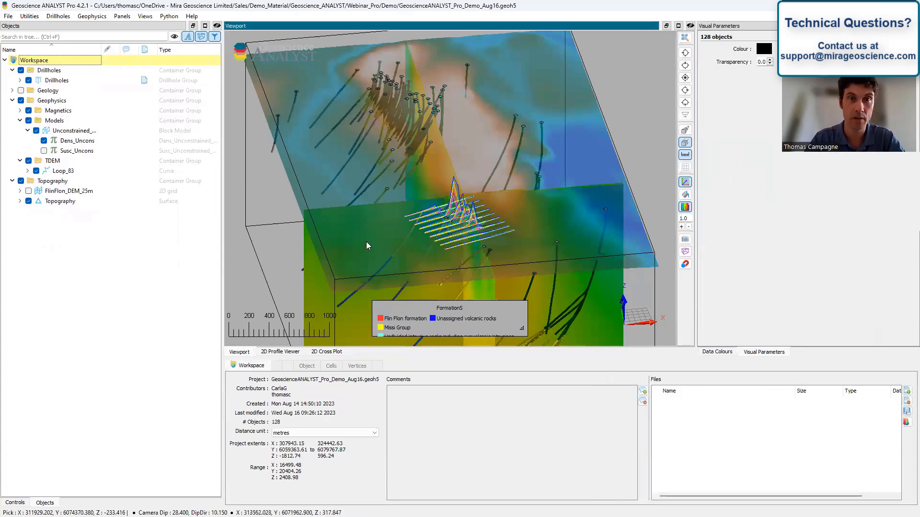
scroll(367, 241, down, 1)
click(684, 130)
scroll(575, 175, down, 5)
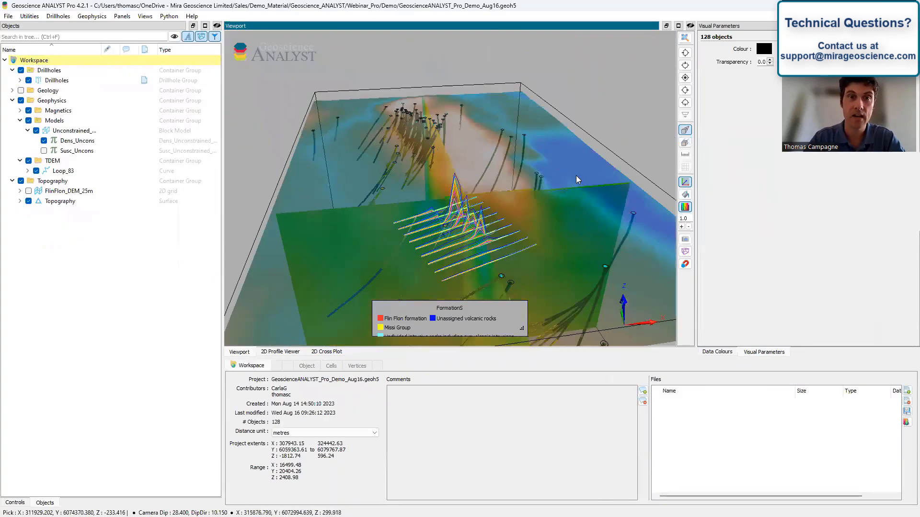
drag(502, 200, 528, 202)
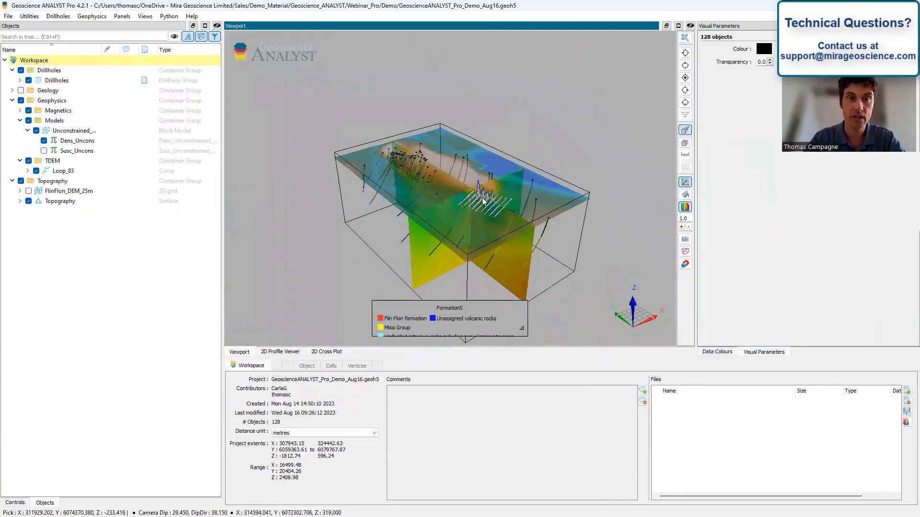
middle_drag(482, 196, 466, 165)
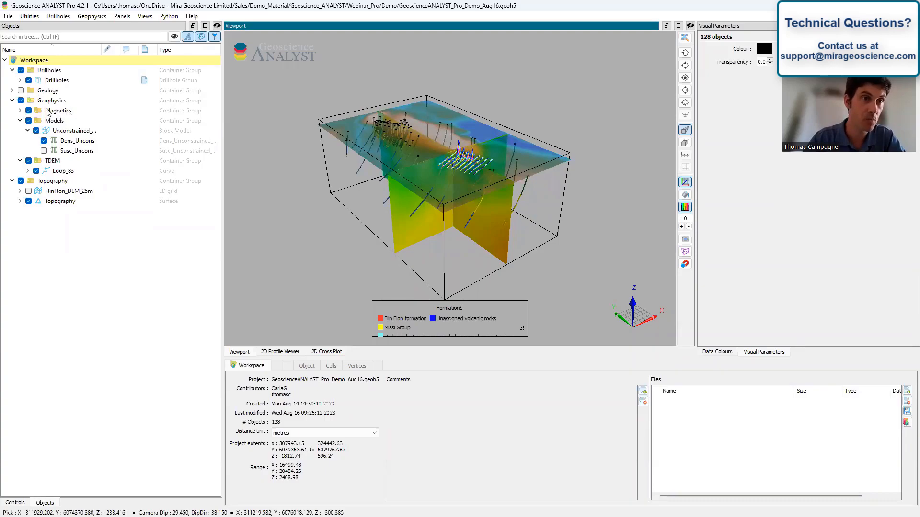
- Show the Hanson Lake Survey curve in the Magnetics group, colour it by its f_mtf data and widen the tree's Name column
click(20, 110)
click(27, 121)
click(36, 120)
scroll(421, 167, up, 3)
scroll(420, 167, down, 10)
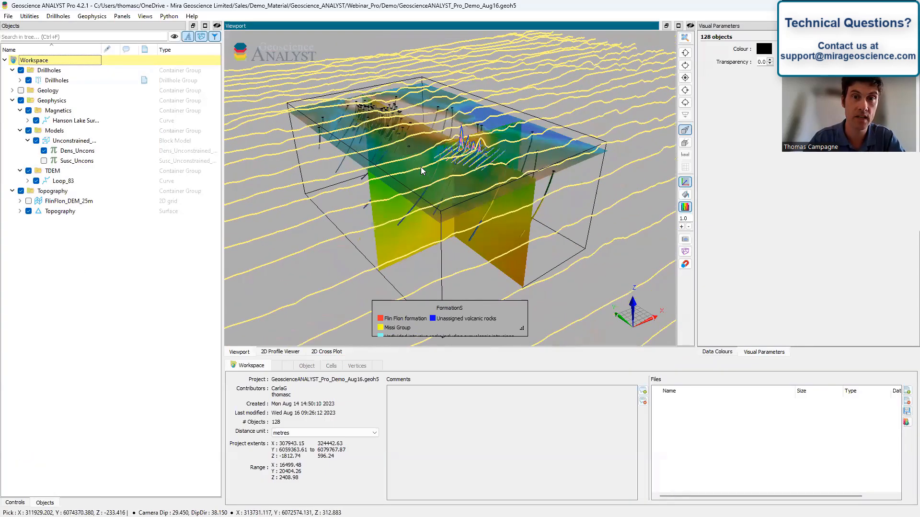
click(27, 120)
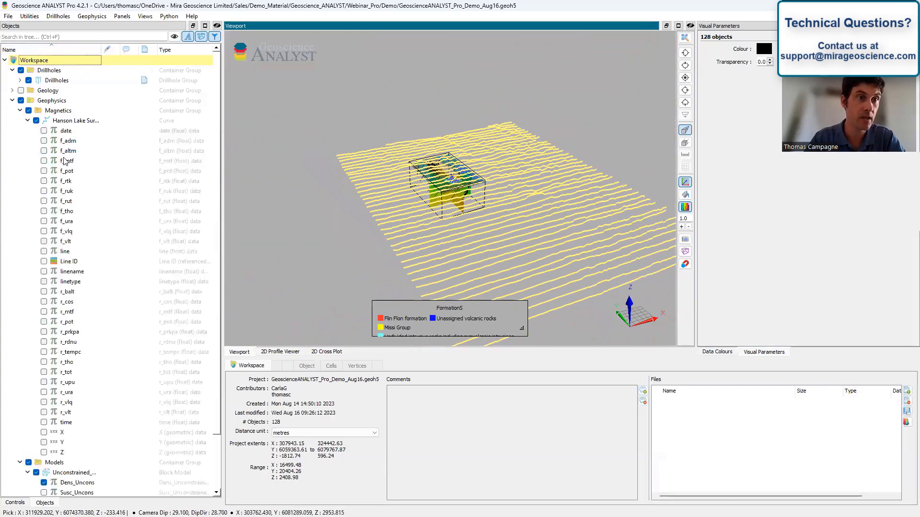
click(44, 161)
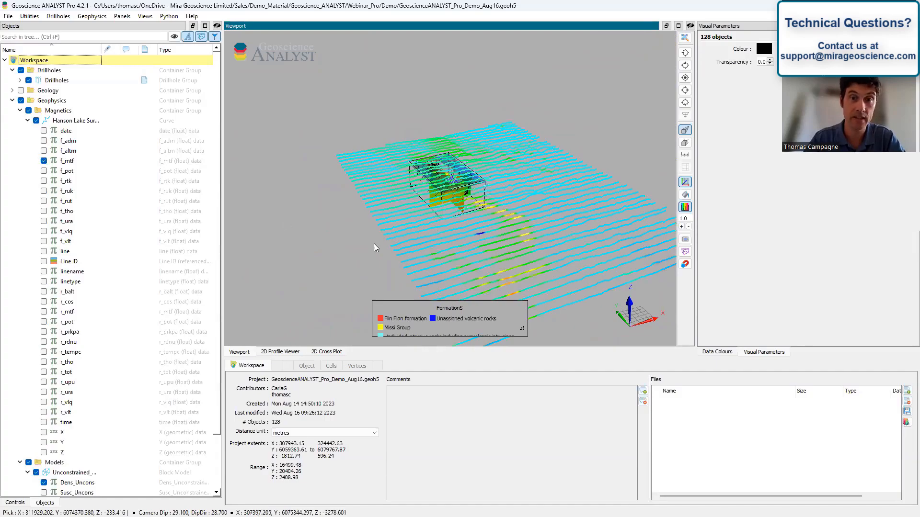
middle_drag(384, 215, 330, 184)
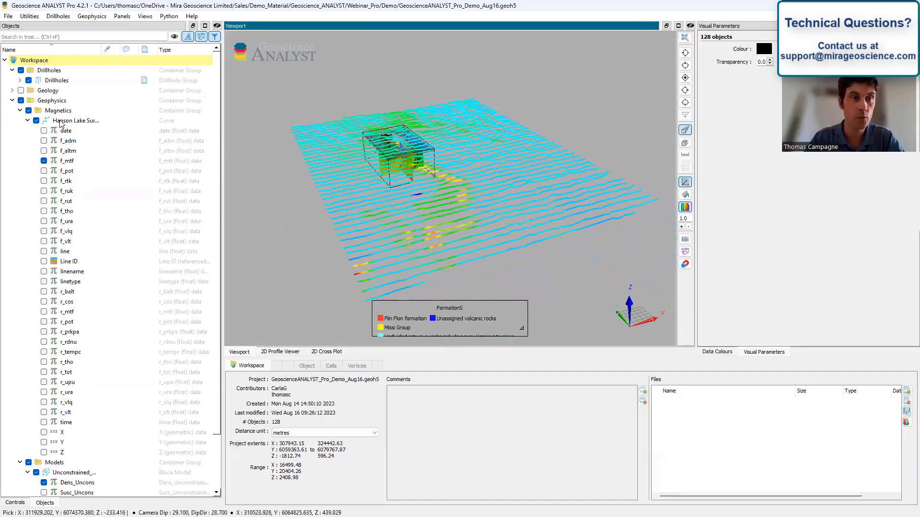
click(67, 161)
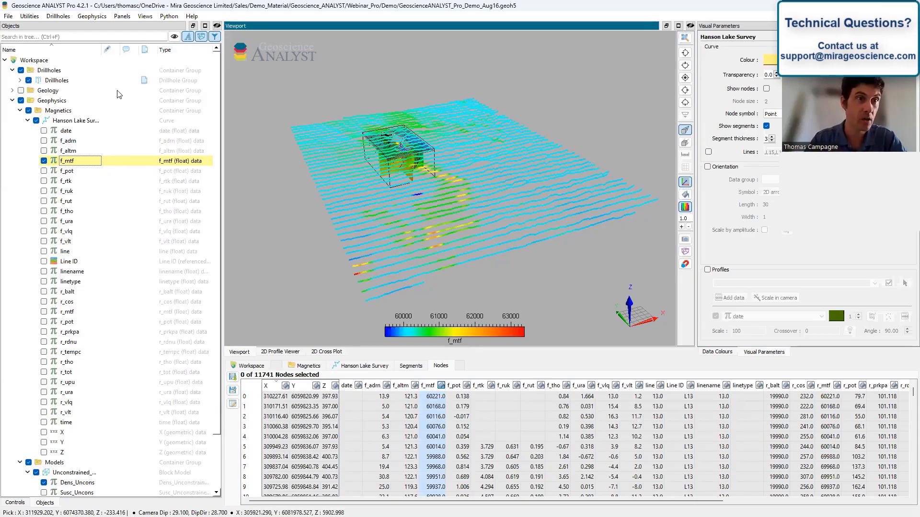
drag(102, 49, 128, 49)
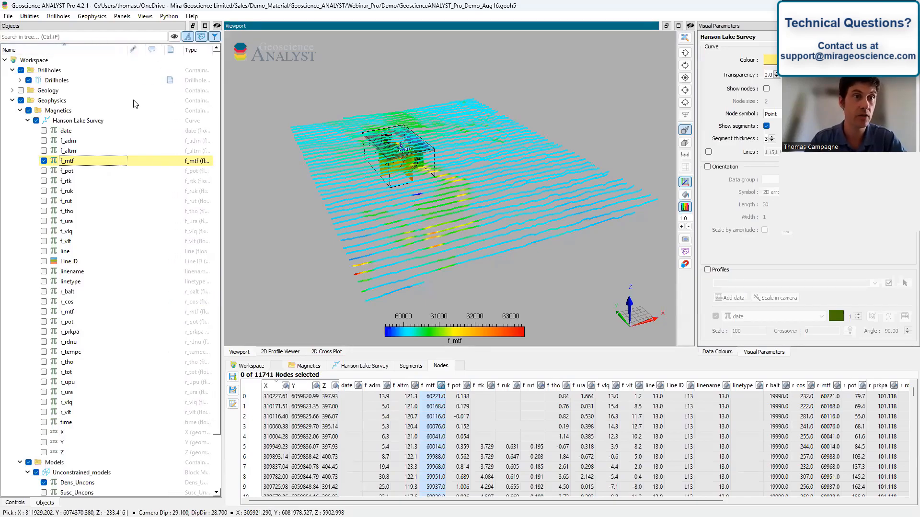
- Start the IGRF removal for the Hanson Lake Survey curve and set its date to 28 Sep 1993
right_click(77, 124)
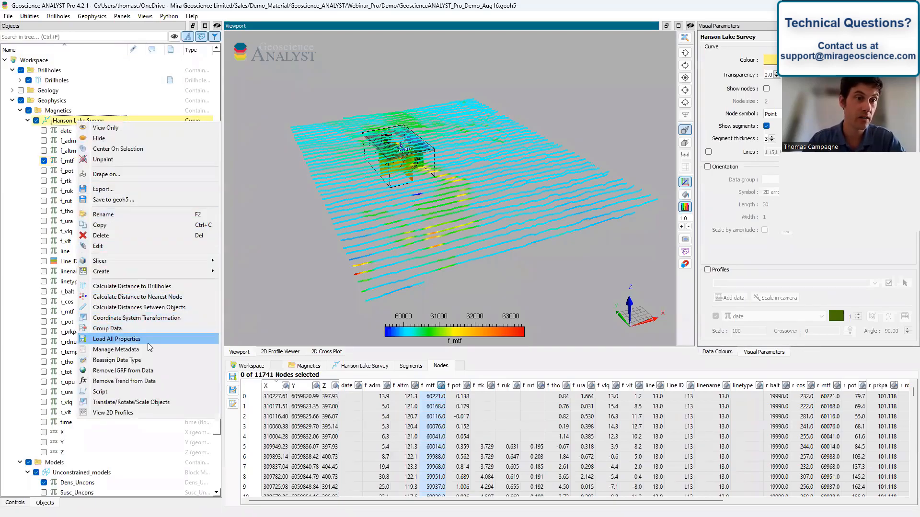
click(142, 371)
drag(380, 219, 325, 101)
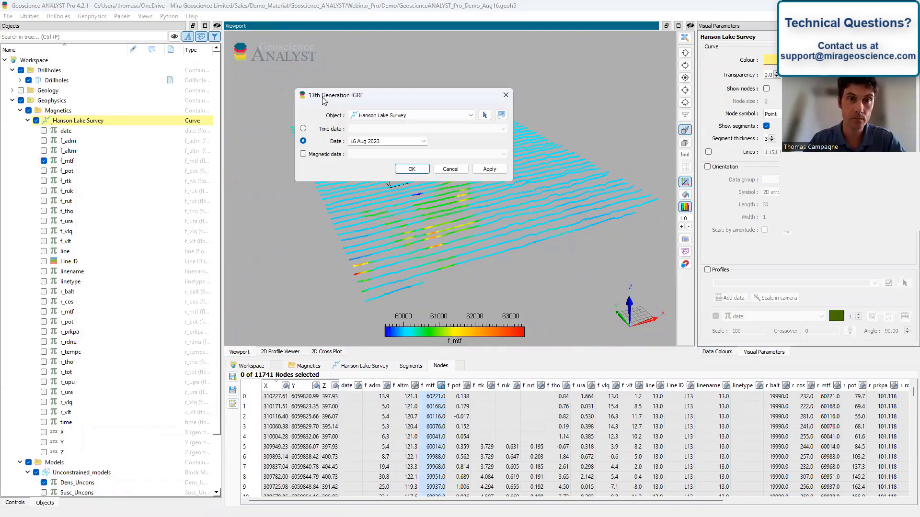
click(424, 141)
click(430, 151)
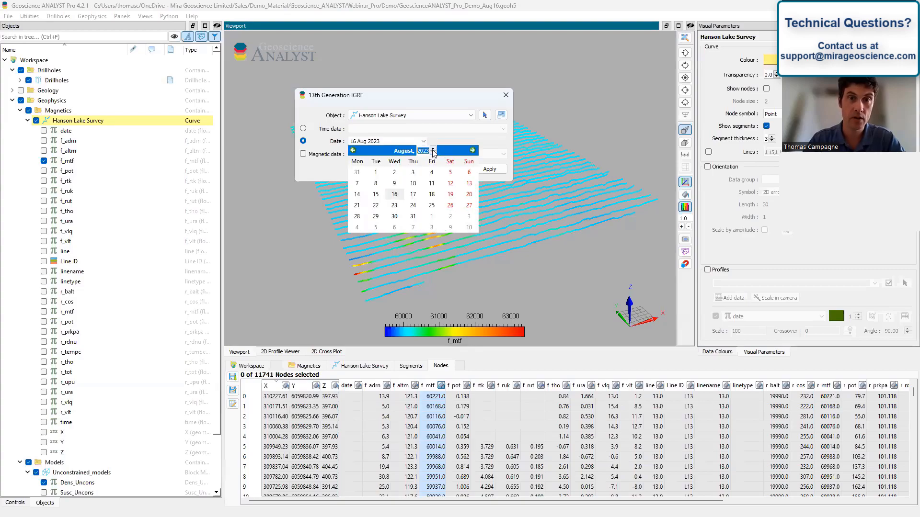
text(1993)
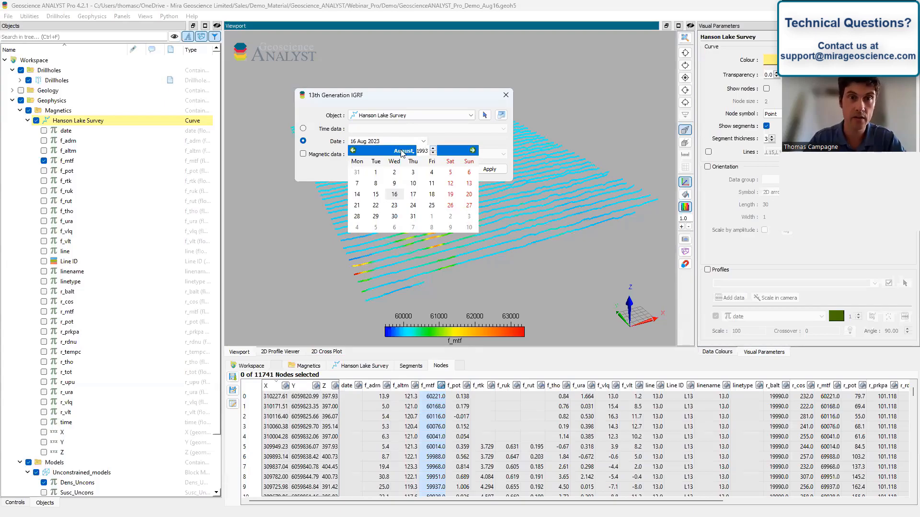
key(Return)
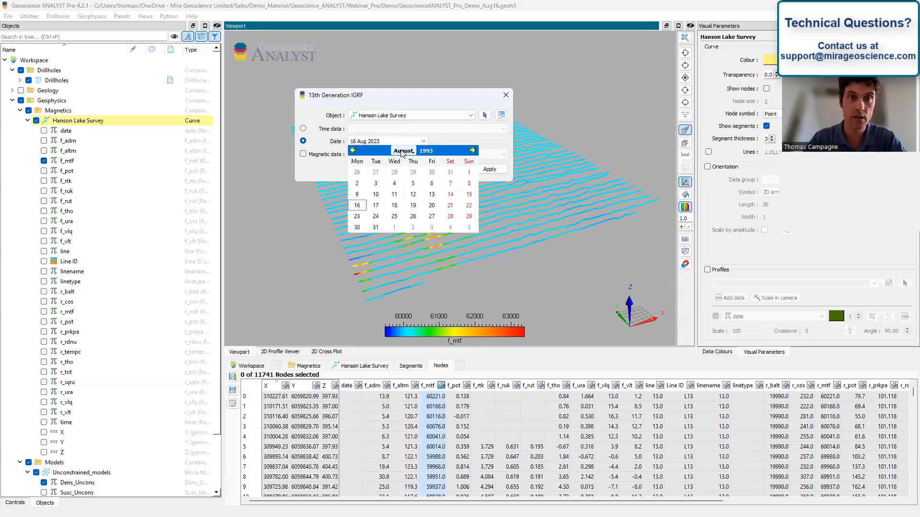
click(409, 151)
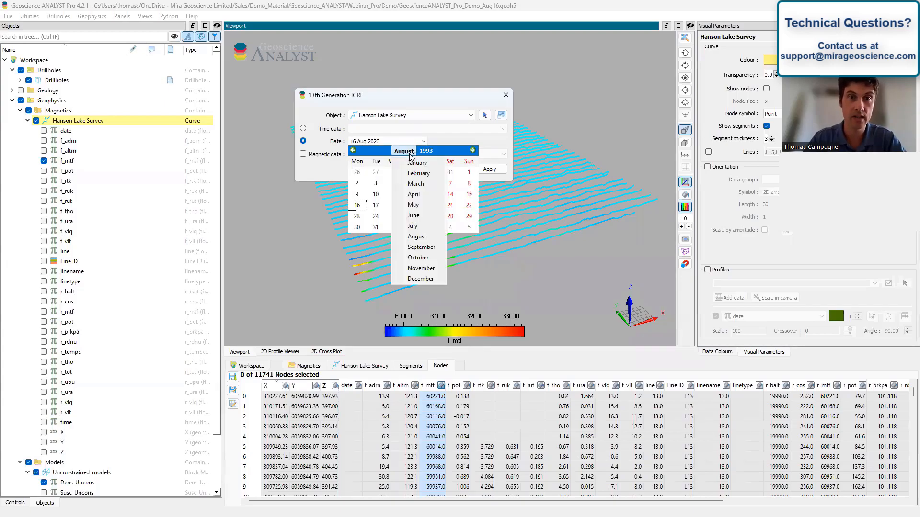
click(411, 251)
click(376, 216)
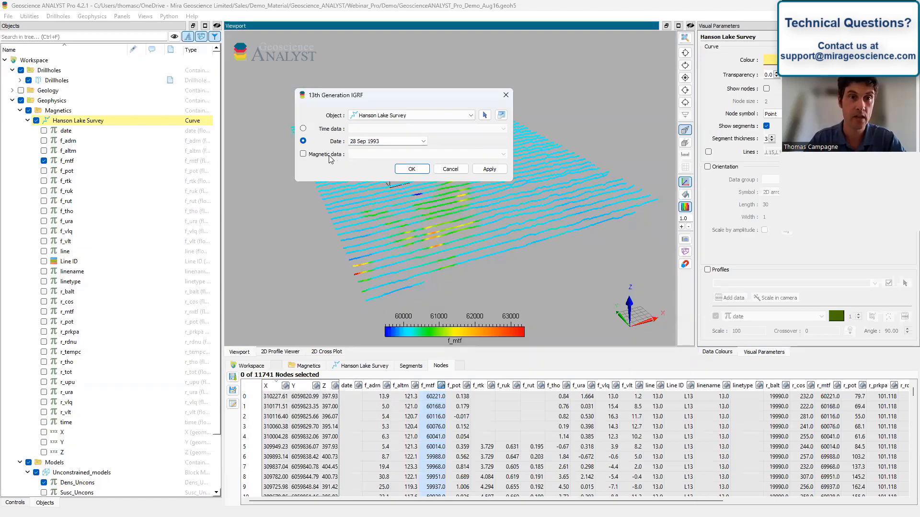
- Include f_mtf as the magnetic data and compute the IGRF removal for the Hanson Lake Survey
click(303, 153)
click(393, 154)
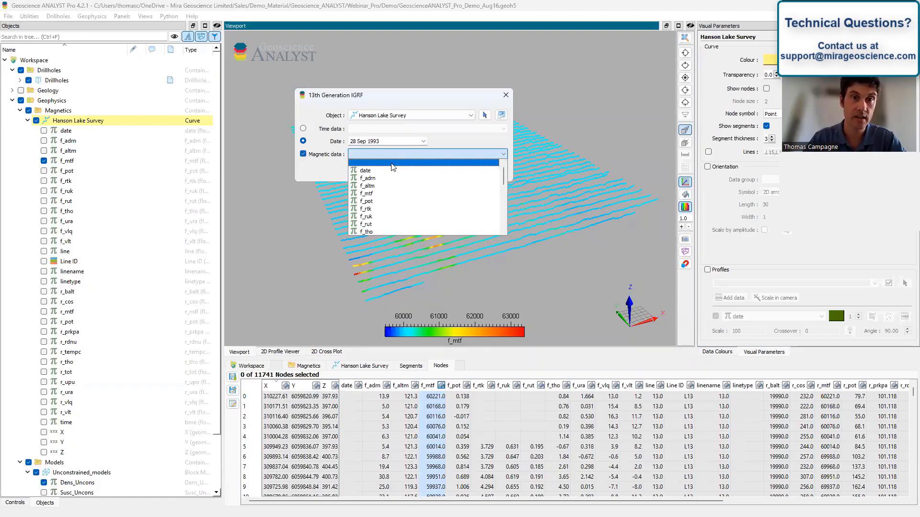
click(395, 193)
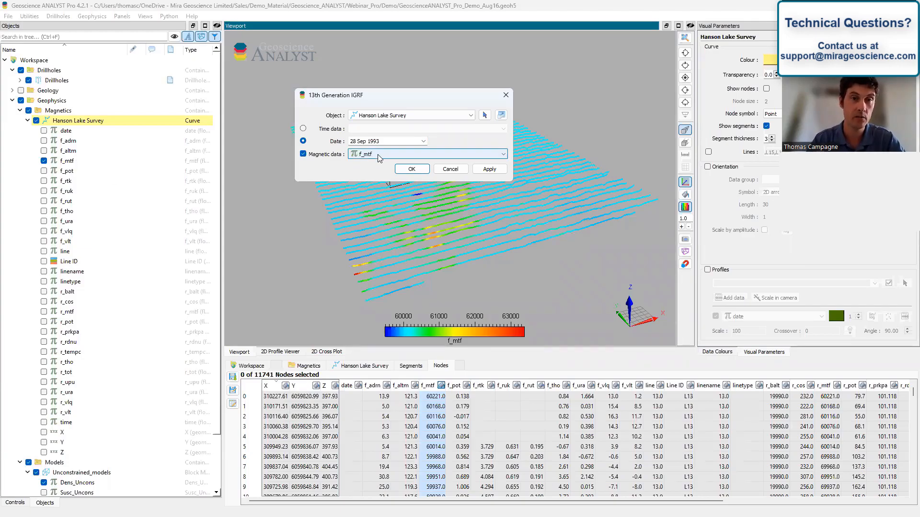
click(411, 169)
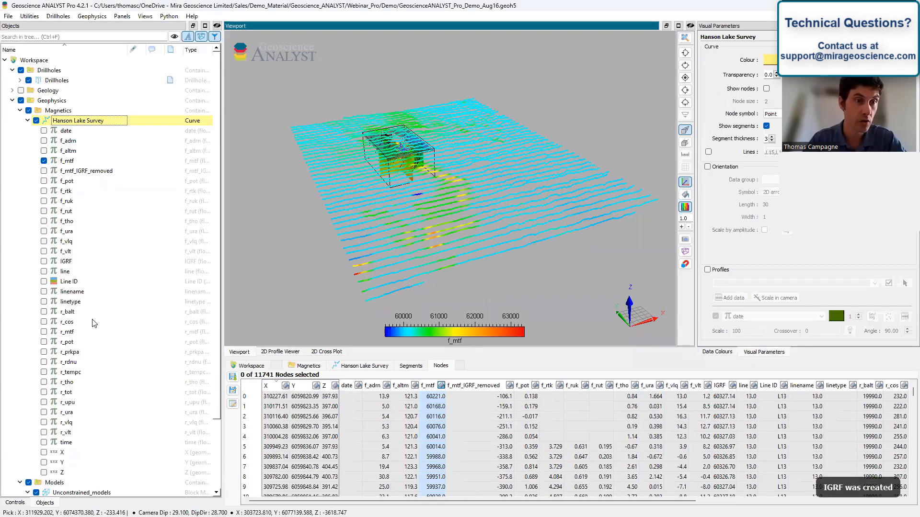
- Colour the Hanson Lake Survey lines by the IGRF data and examine the field's variation across the survey
drag(409, 204, 353, 242)
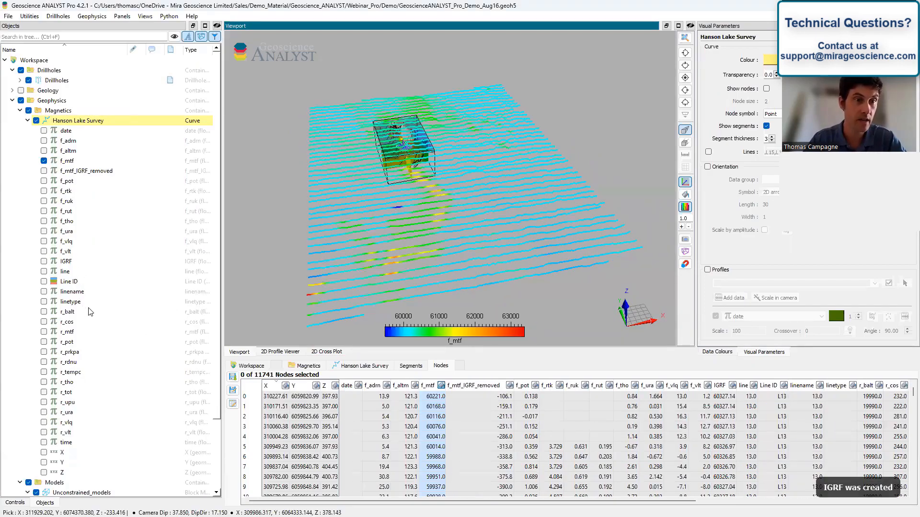
click(44, 261)
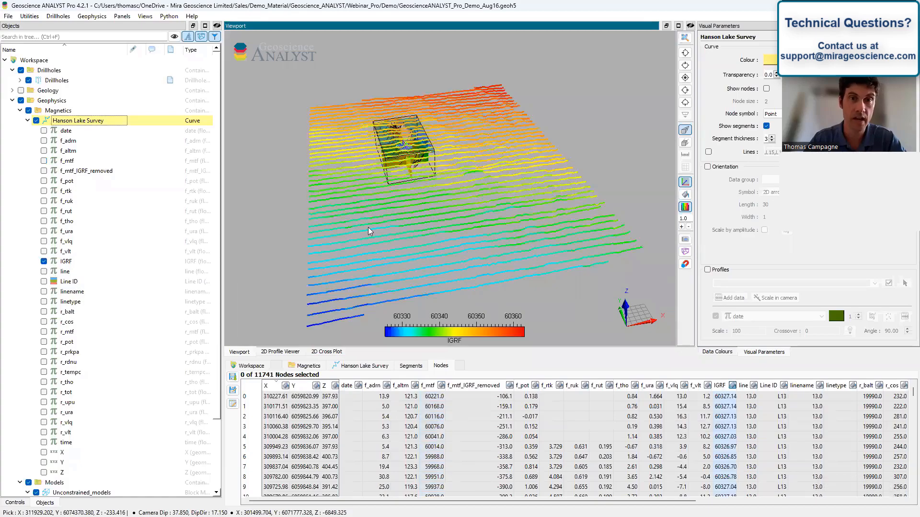
drag(353, 247, 379, 238)
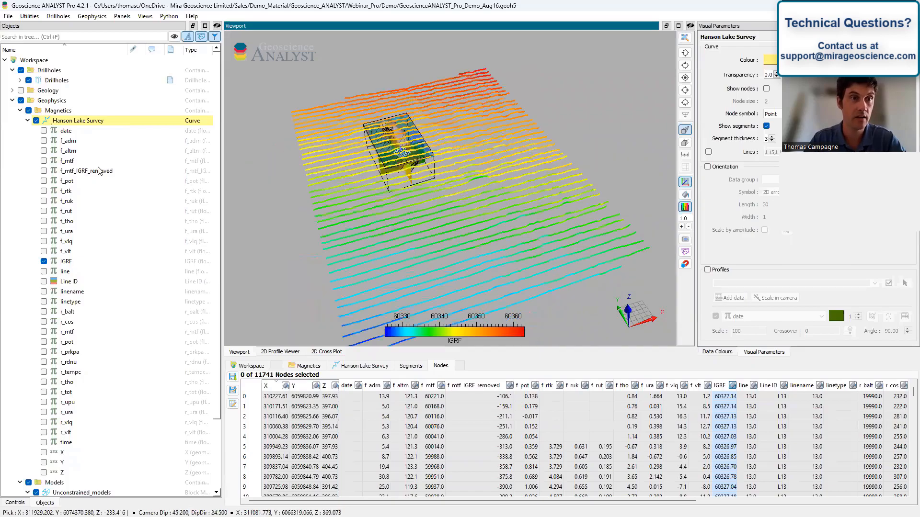
- Colour the Hanson Lake Survey by the f_mtf_IGRF_removed data and collapse its property list in the object tree
click(44, 171)
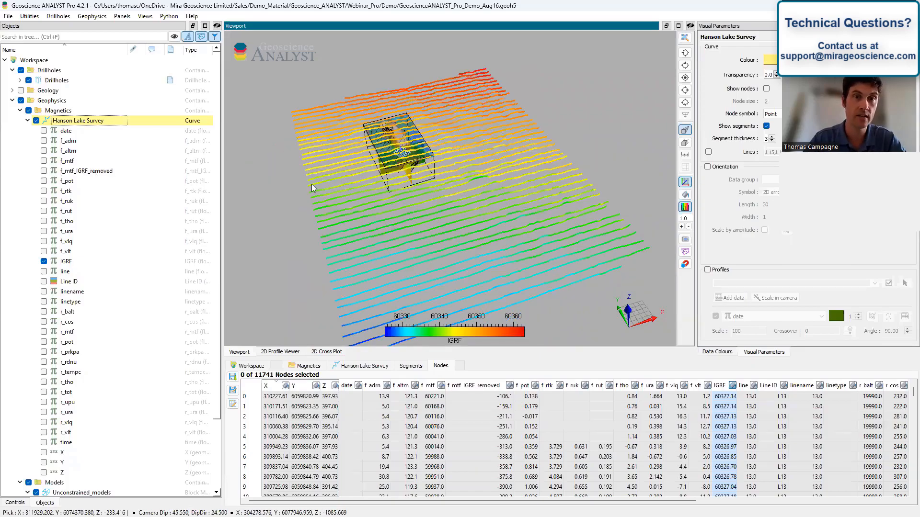
drag(437, 205, 561, 225)
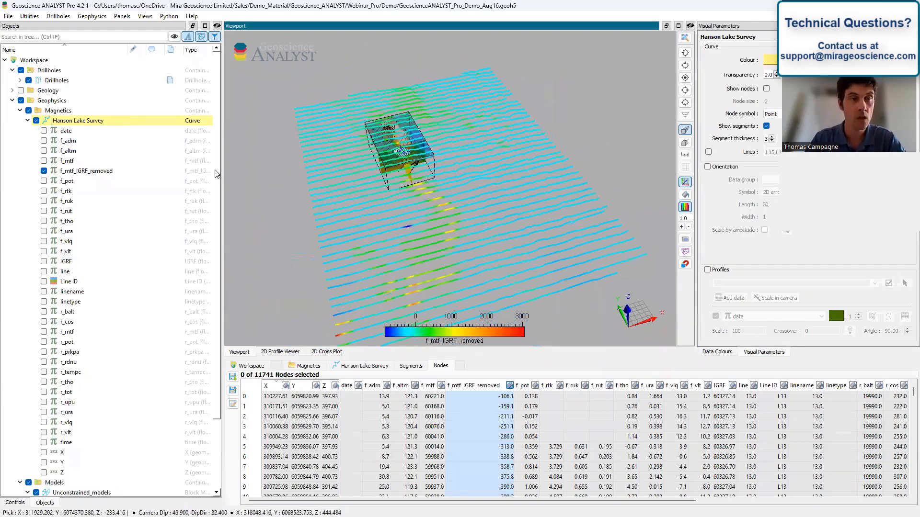
click(27, 121)
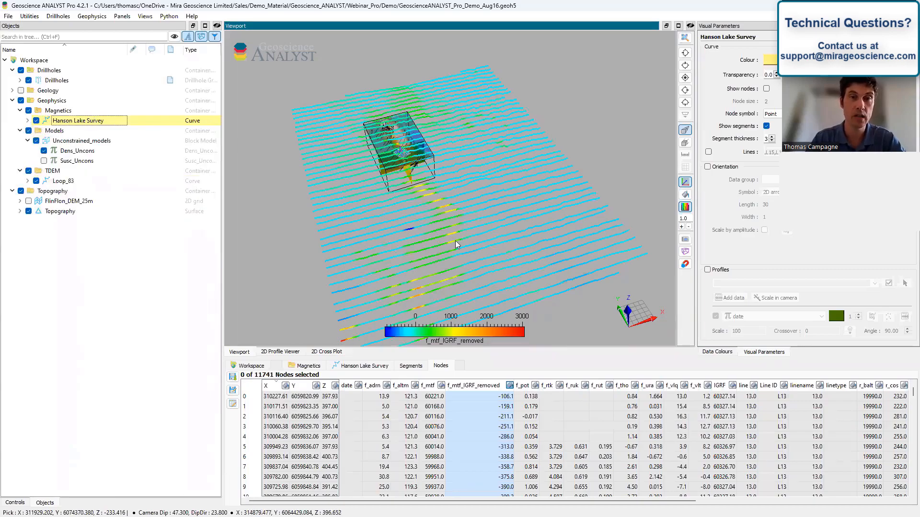
scroll(455, 241, down, 4)
drag(436, 213, 454, 196)
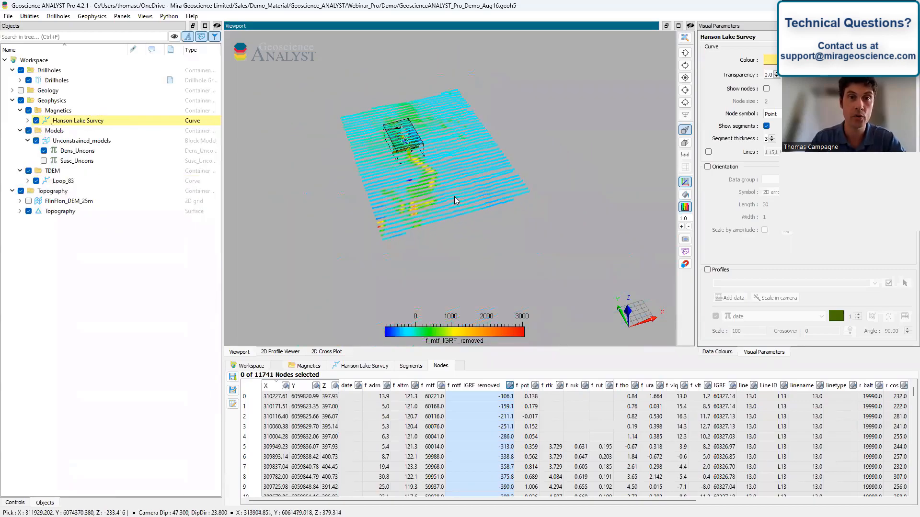
- Start a new 2D grid design and fit its origin and dimensions to the Hanson Lake Survey curve
click(30, 16)
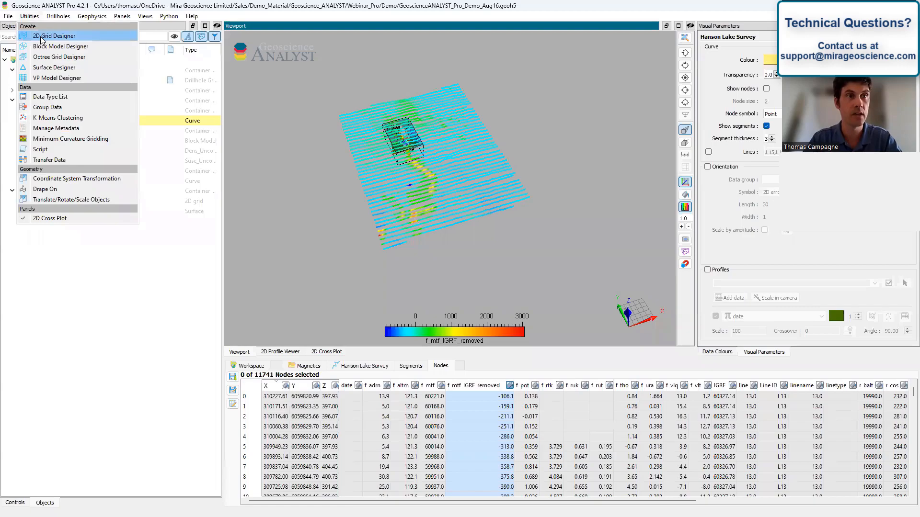
click(42, 39)
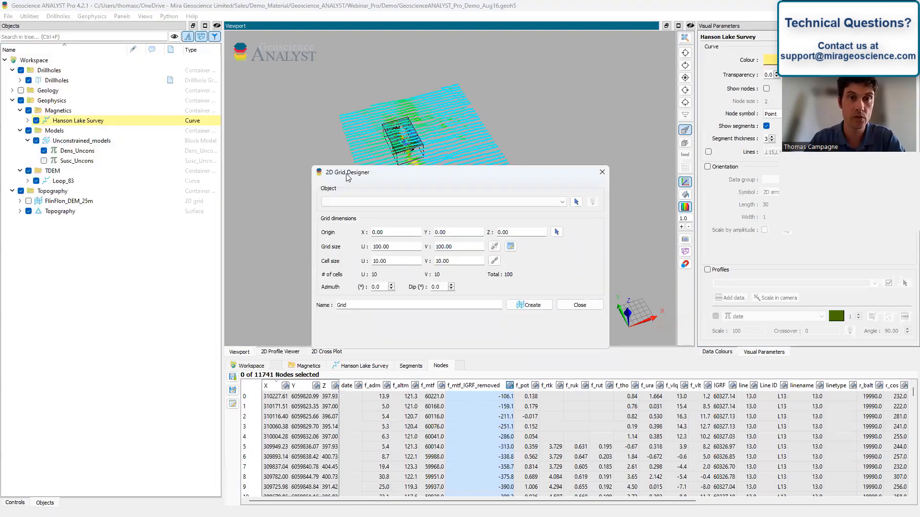
drag(348, 178, 252, 189)
click(479, 213)
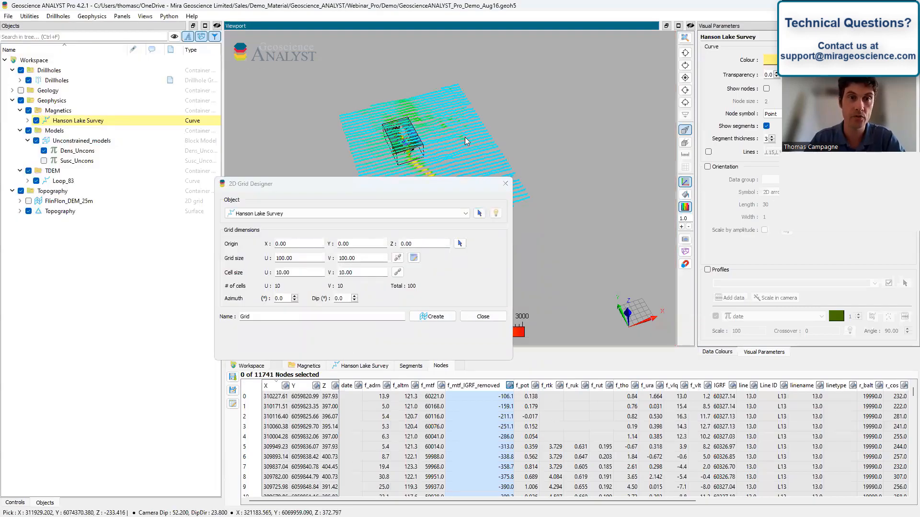
click(496, 213)
drag(435, 186, 292, 197)
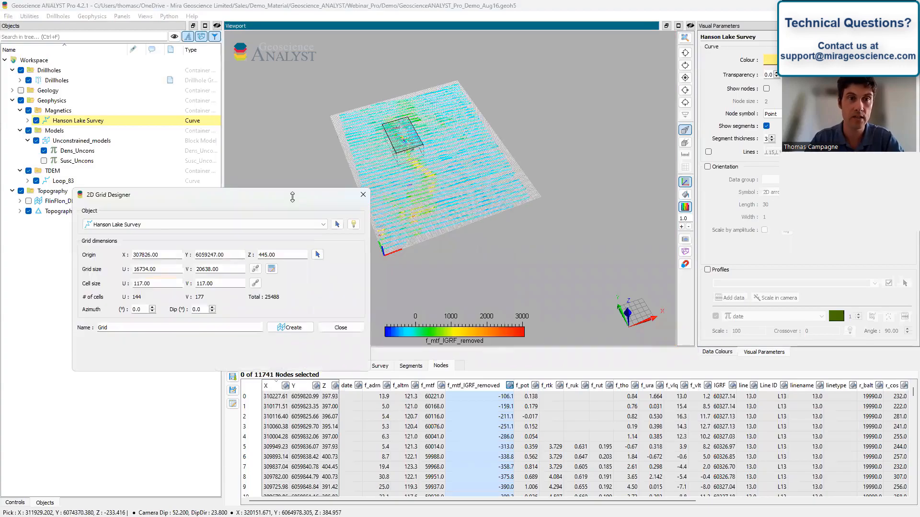
- View the grid preview in plan and set its cell size to 125 in both U and V
middle_drag(468, 156, 530, 143)
scroll(513, 194, up, 2)
drag(512, 194, 564, 134)
click(685, 78)
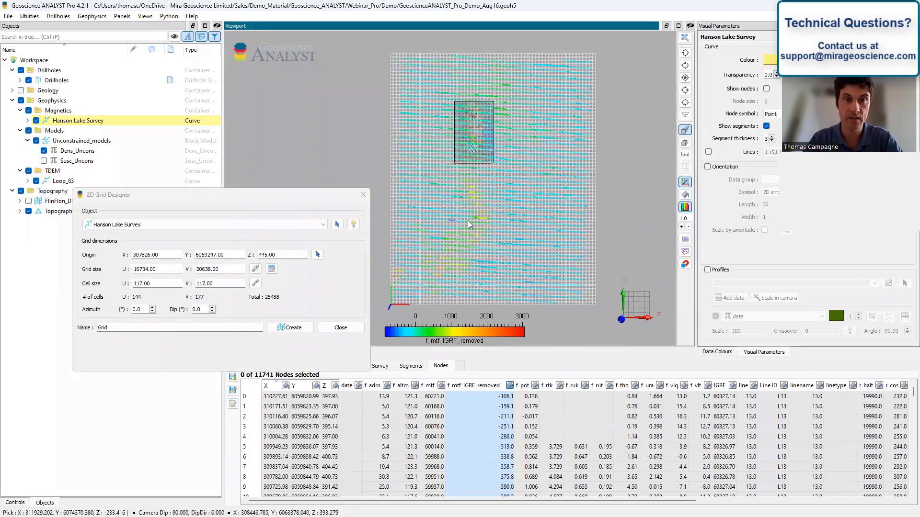
drag(163, 286, 123, 285)
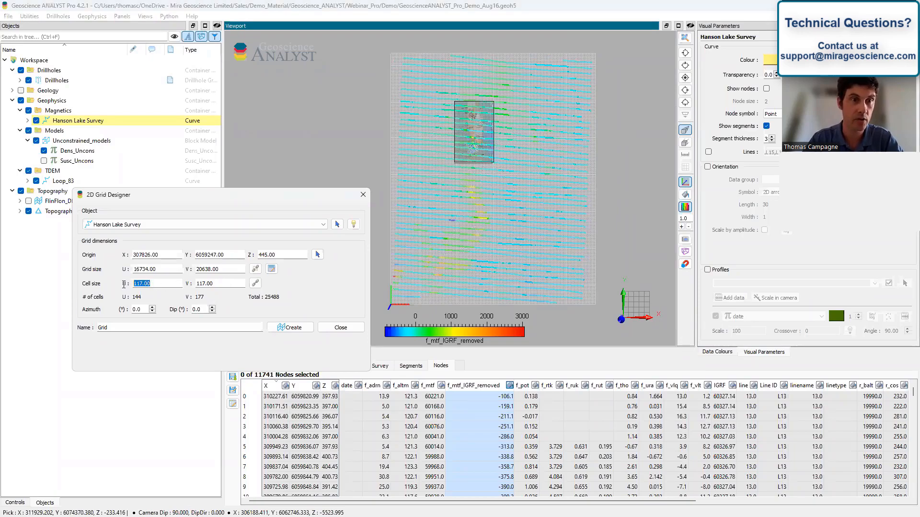
text(125)
key(Tab)
text(12)
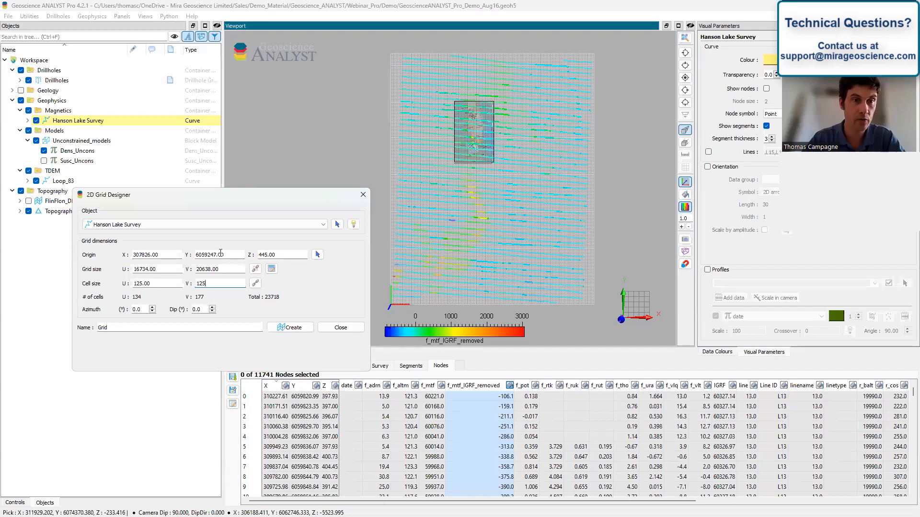
text(5)
- Create the grid under the name Hanson Lake Survey Grid and move it into the Magnetics group
click(155, 331)
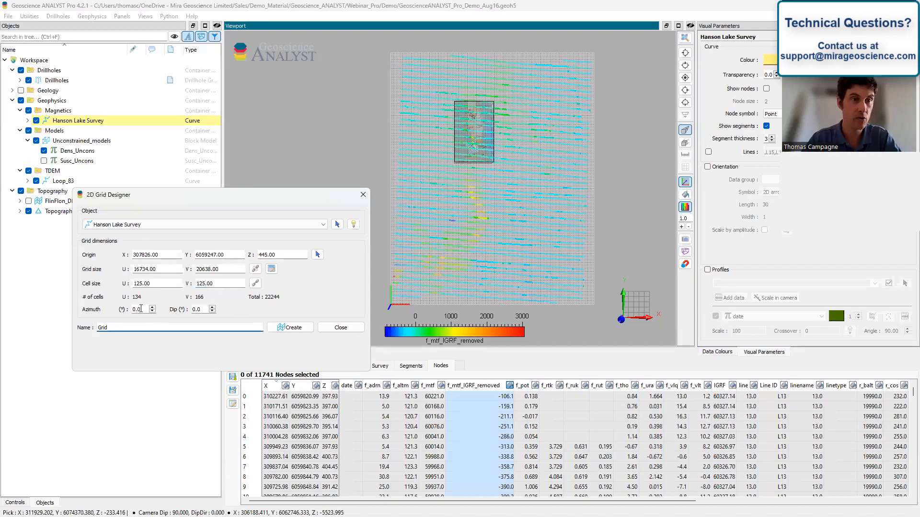
double_click(72, 123)
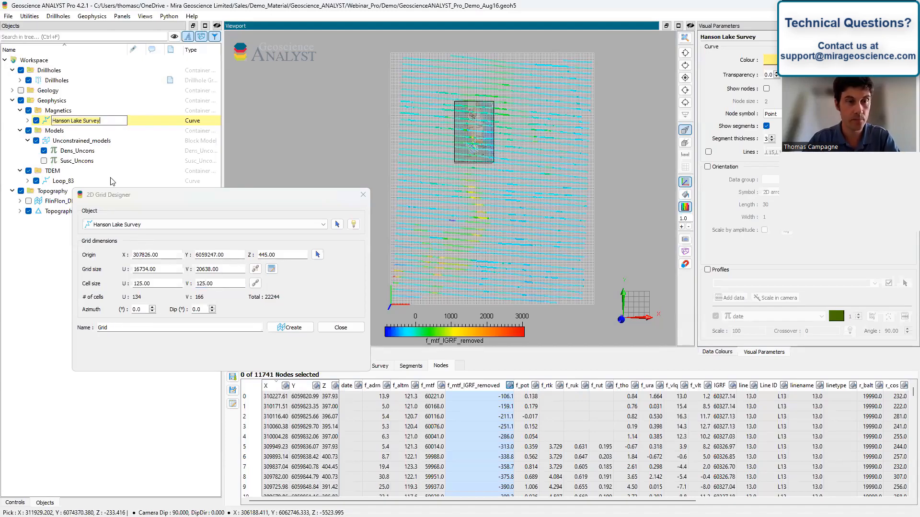
drag(116, 329, 79, 333)
text(Hanson Lake Survey)
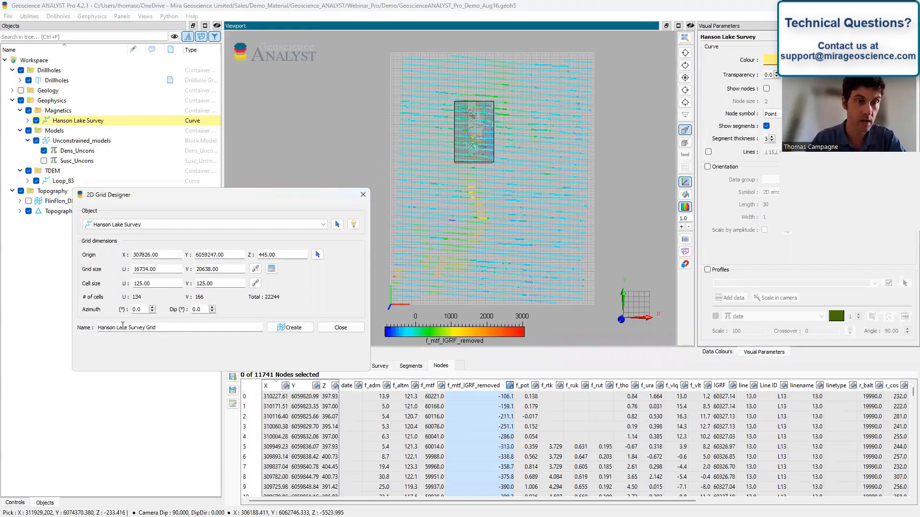
click(301, 330)
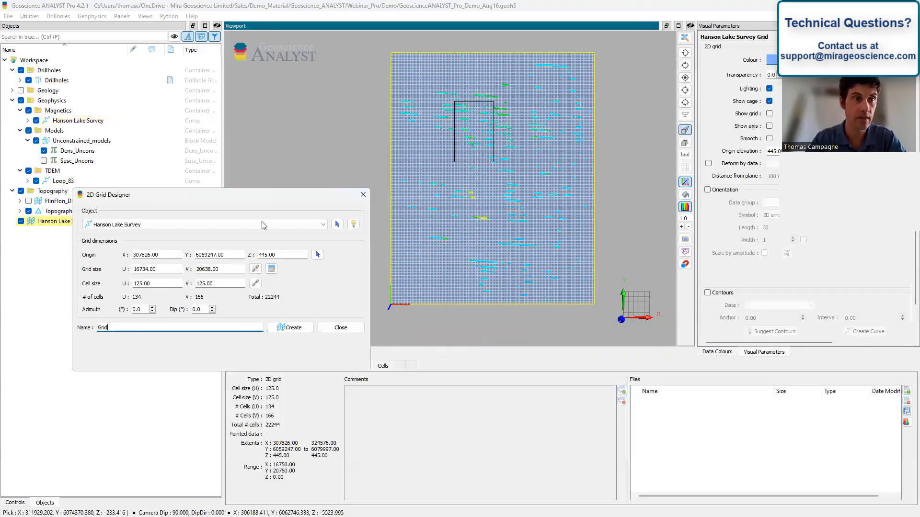
click(362, 196)
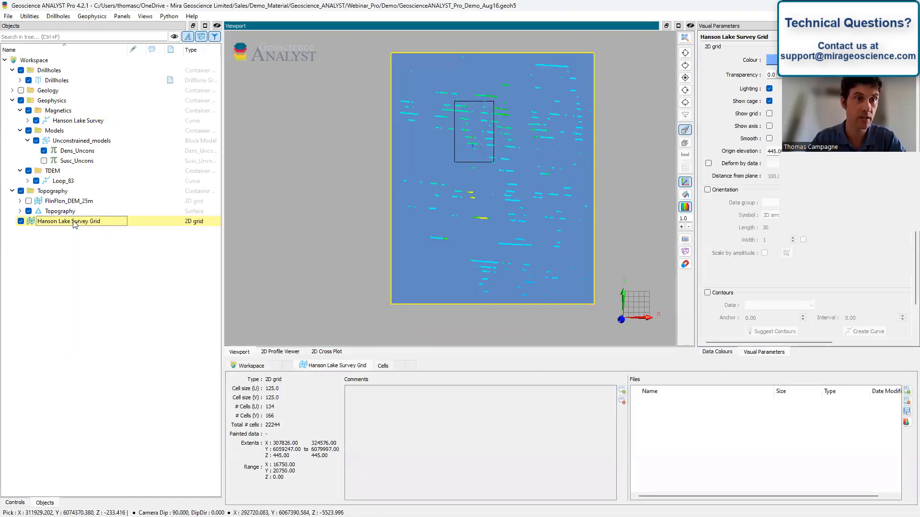
drag(74, 225, 124, 113)
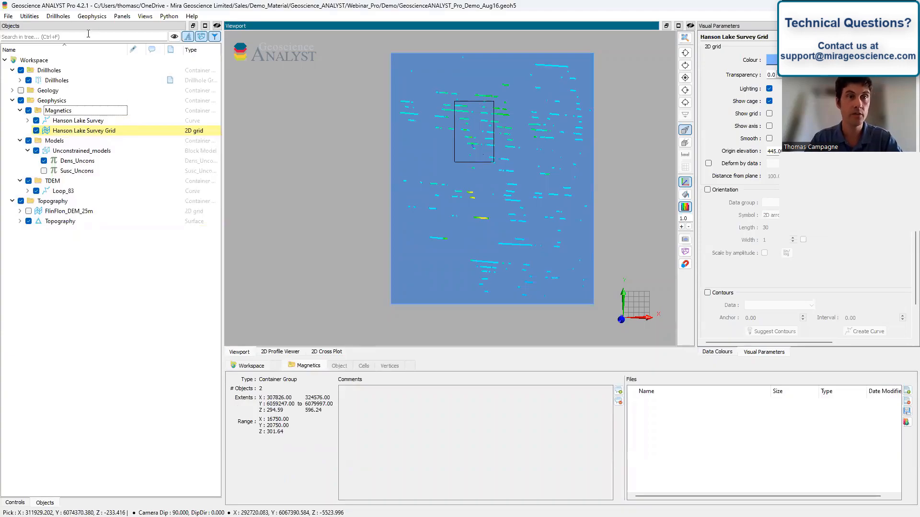
- Start Minimum Curvature Gridding with Hanson Lake Survey Grid as the 2D grid and Hanson Lake Survey as the source object
click(29, 16)
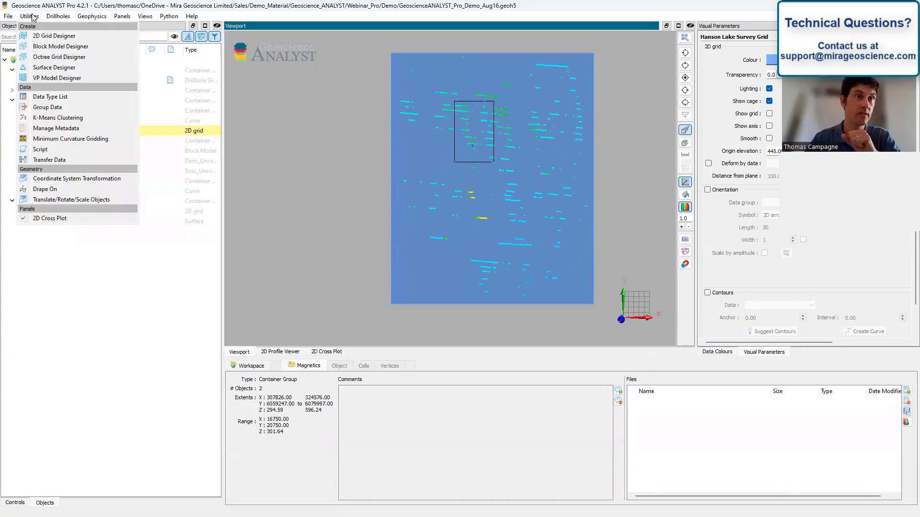
click(58, 140)
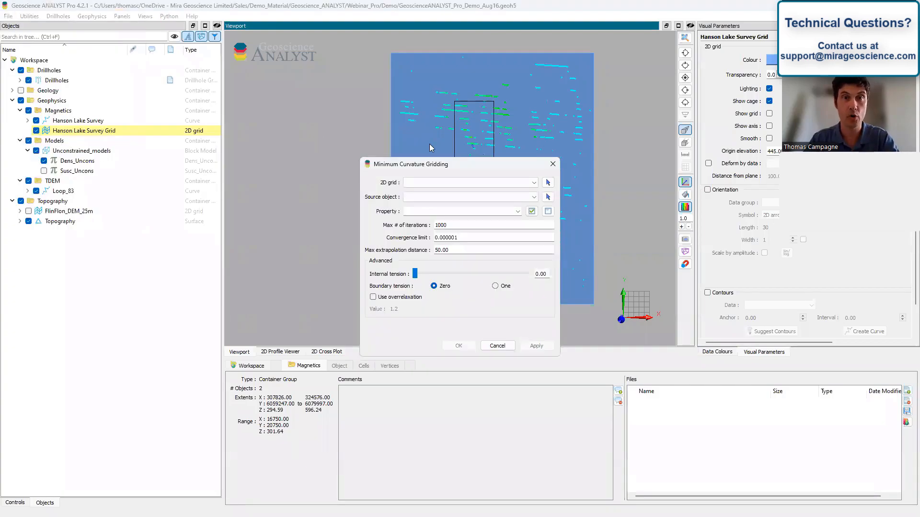
click(548, 182)
click(526, 89)
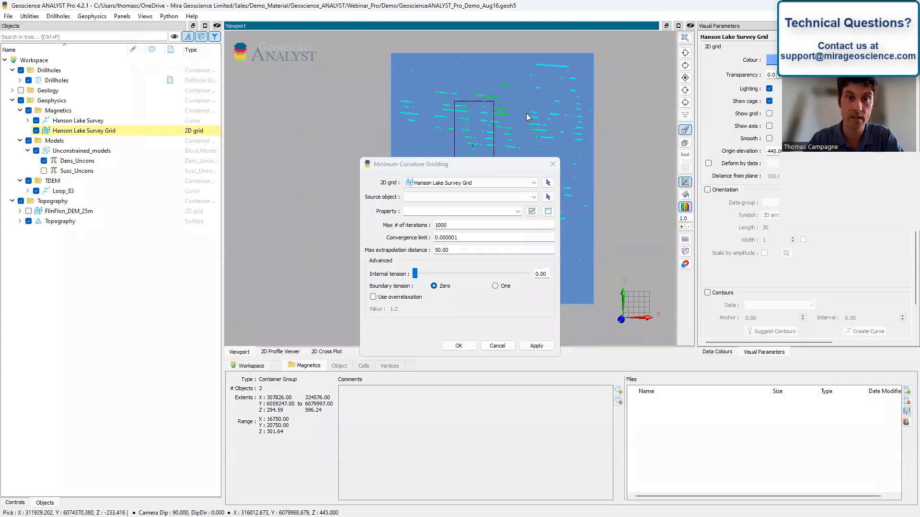
click(548, 197)
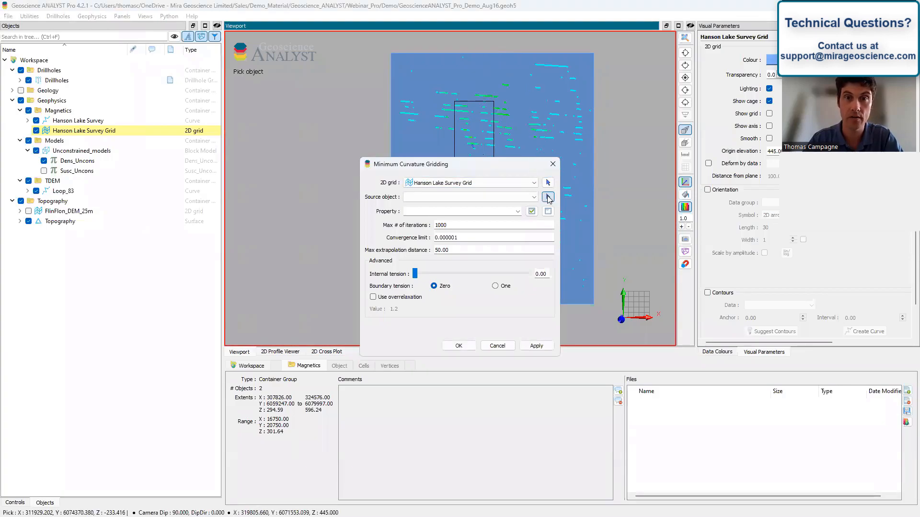
click(556, 119)
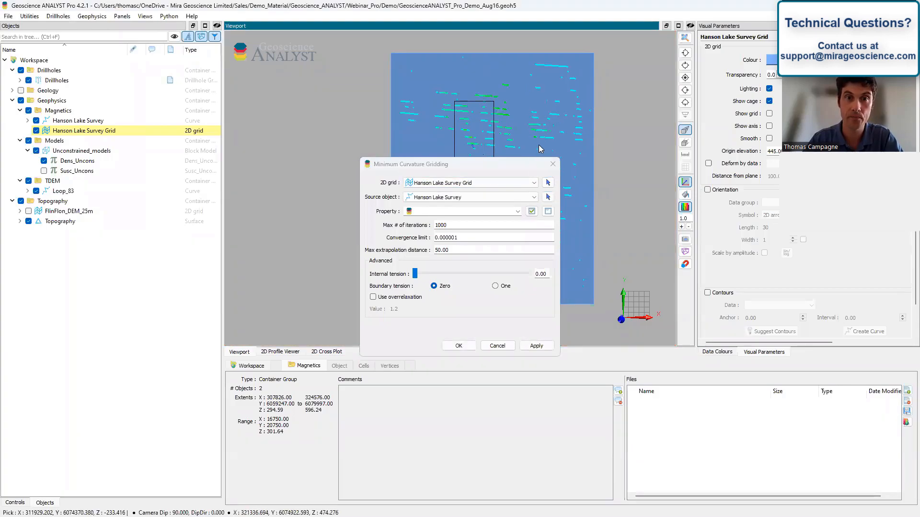
- Select f_mtf, f_mtf_IGRF_removed, f_pot, f_rtk, f_ruk, f_rut, f_tho, f_ura, f_vlq, f_vlt and IGRF as the properties to grid
click(517, 211)
scroll(491, 233, up, 8)
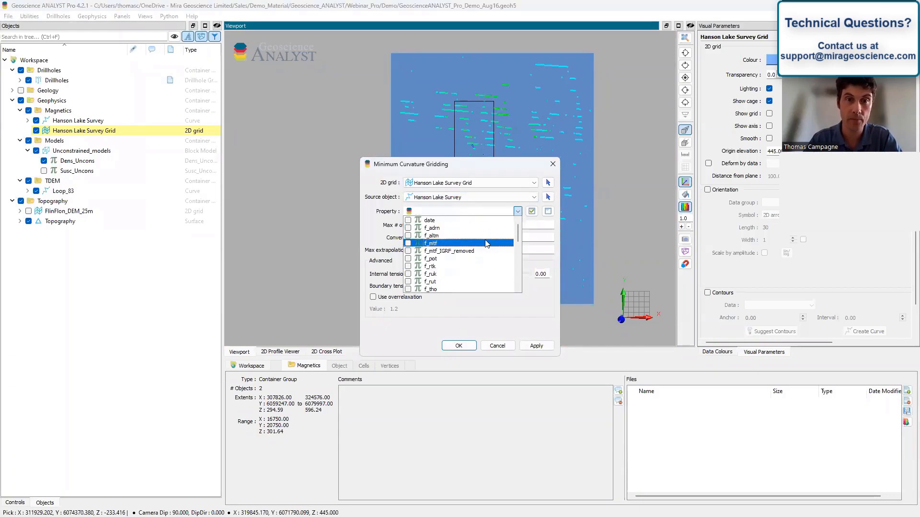
click(481, 243)
click(477, 251)
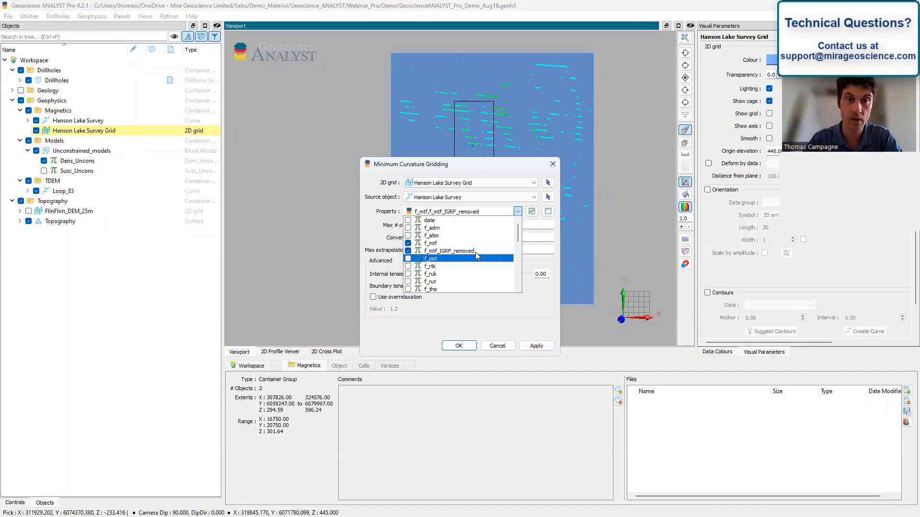
click(446, 261)
click(444, 267)
click(444, 274)
click(441, 282)
scroll(442, 283, down, 3)
click(441, 267)
click(442, 275)
click(442, 282)
click(442, 289)
scroll(455, 275, down, 1)
click(456, 275)
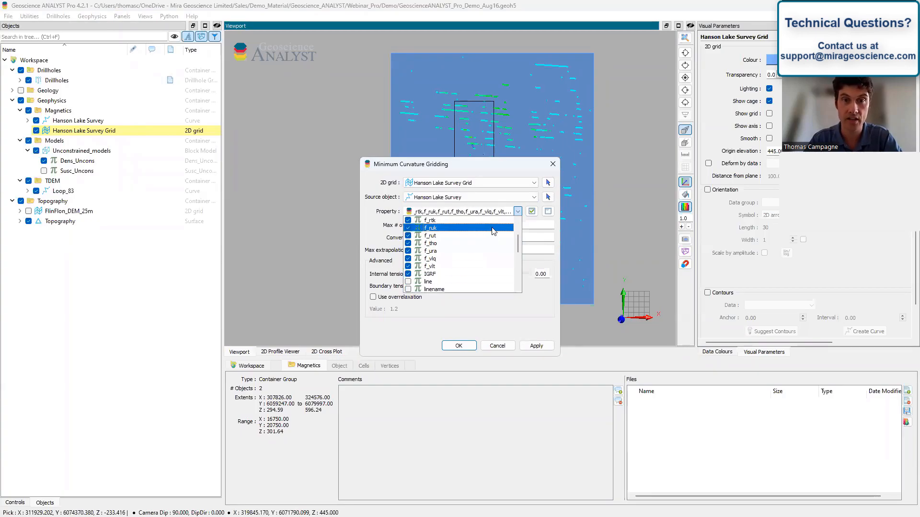
click(517, 213)
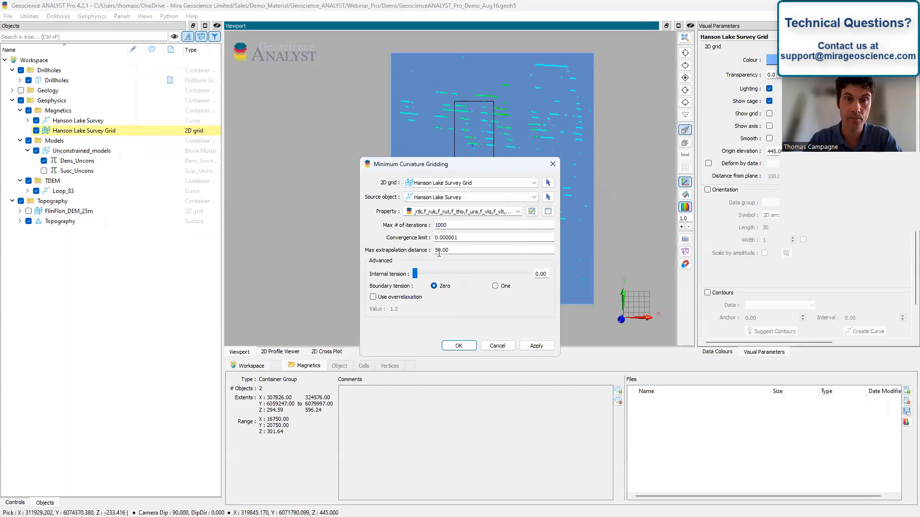
- Compute the gridding with a maximum extrapolation distance of 1000 and hide the Hanson Lake Survey lines
click(436, 250)
text(100)
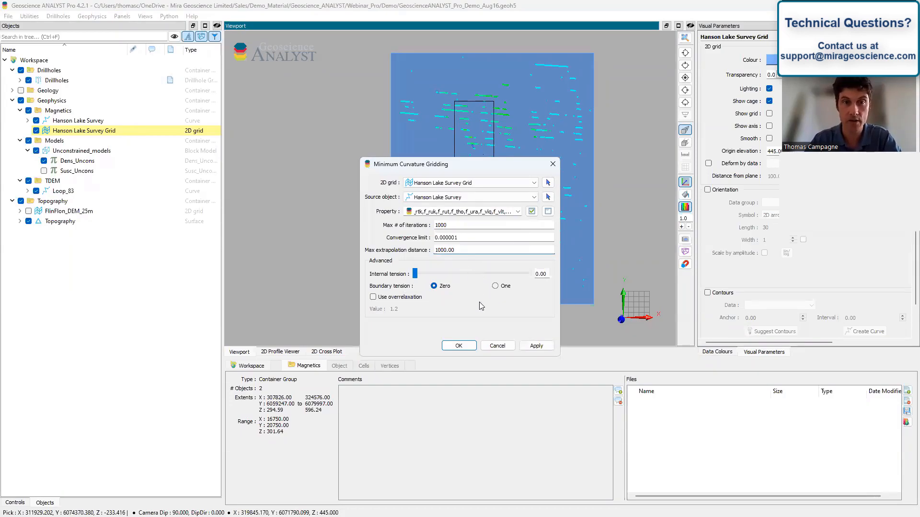
click(537, 346)
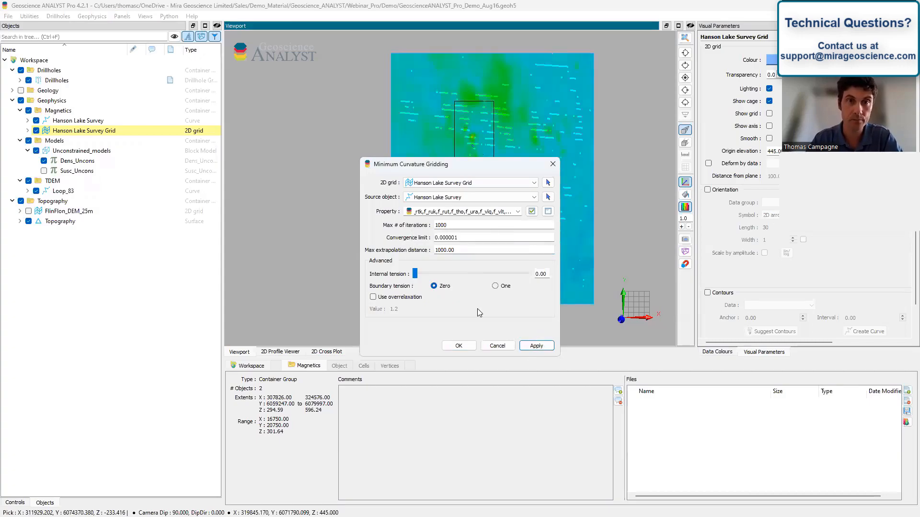
click(37, 121)
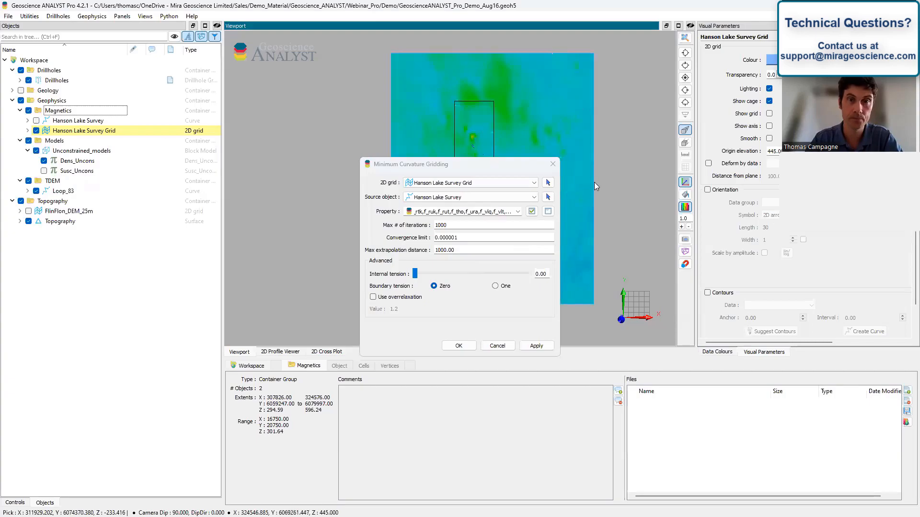
click(553, 164)
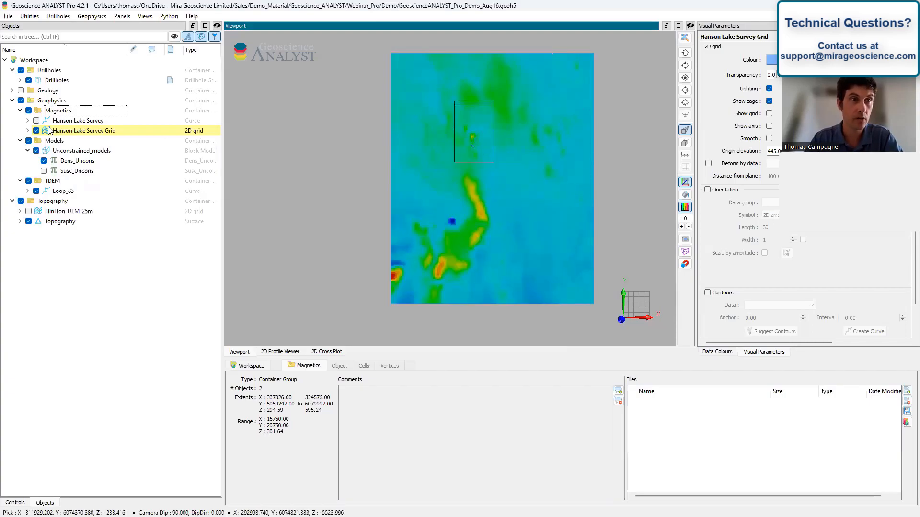
- Display f_mtf_IGRF_removed, f_pot, IGRF and f_ura in turn on the Hanson Lake Survey Grid to examine the gridded data
click(28, 131)
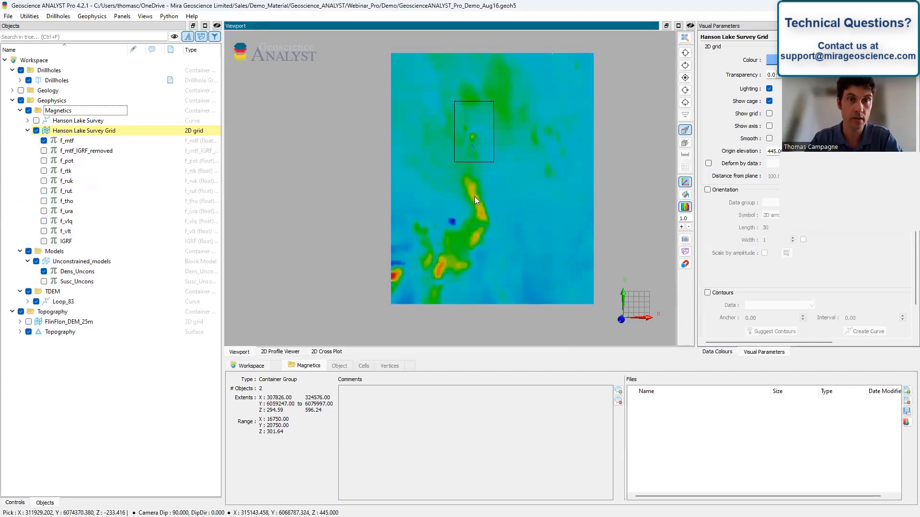
click(44, 151)
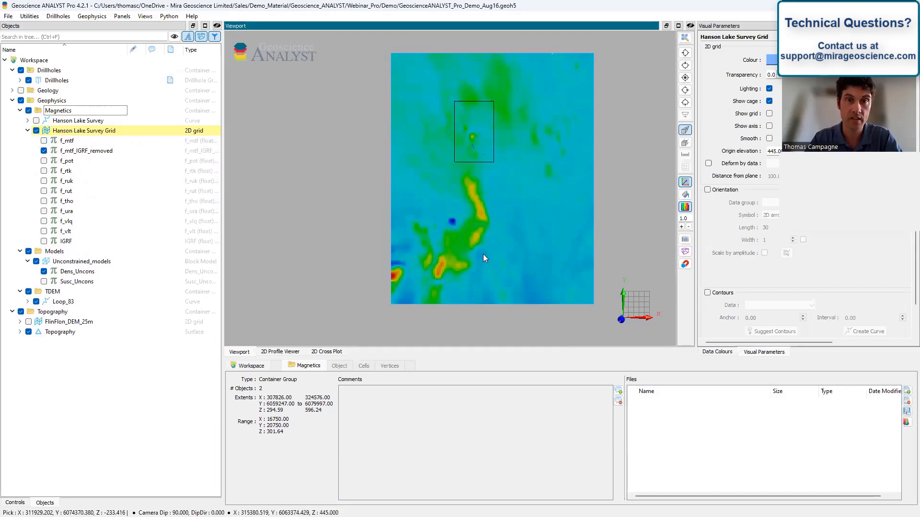
click(44, 162)
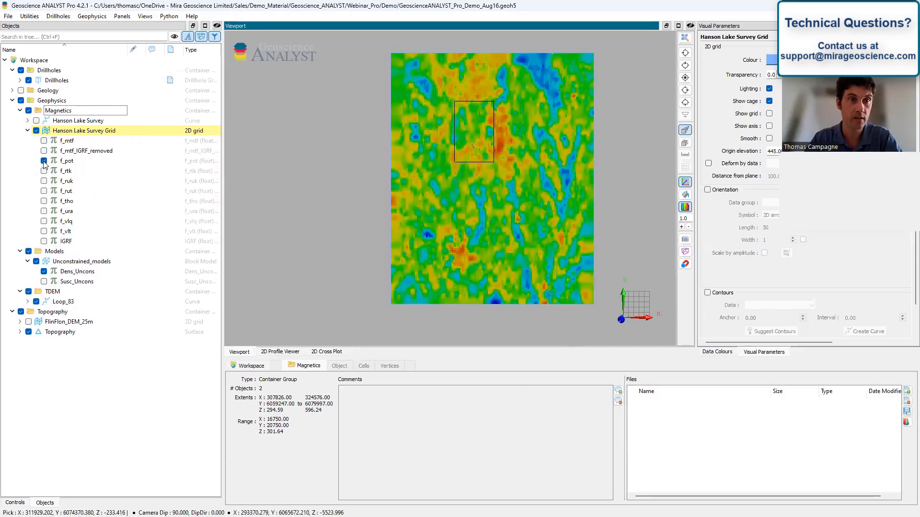
click(44, 242)
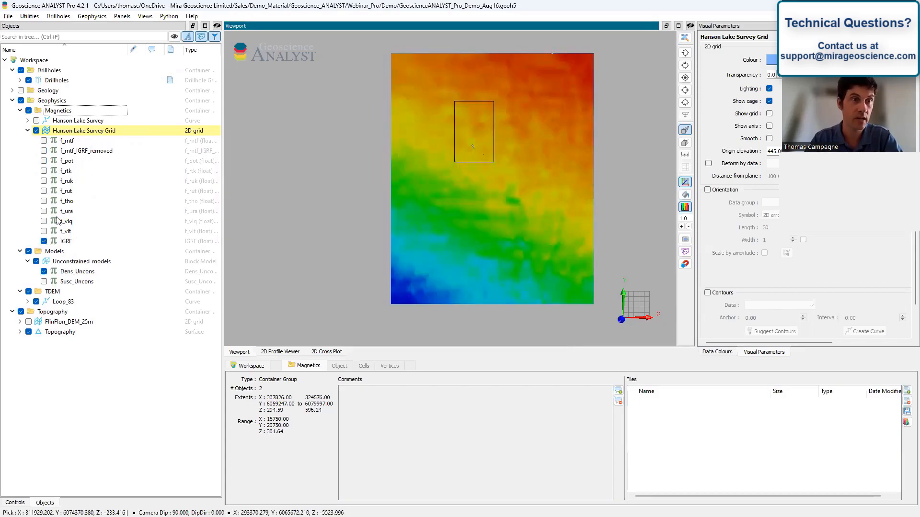
click(44, 212)
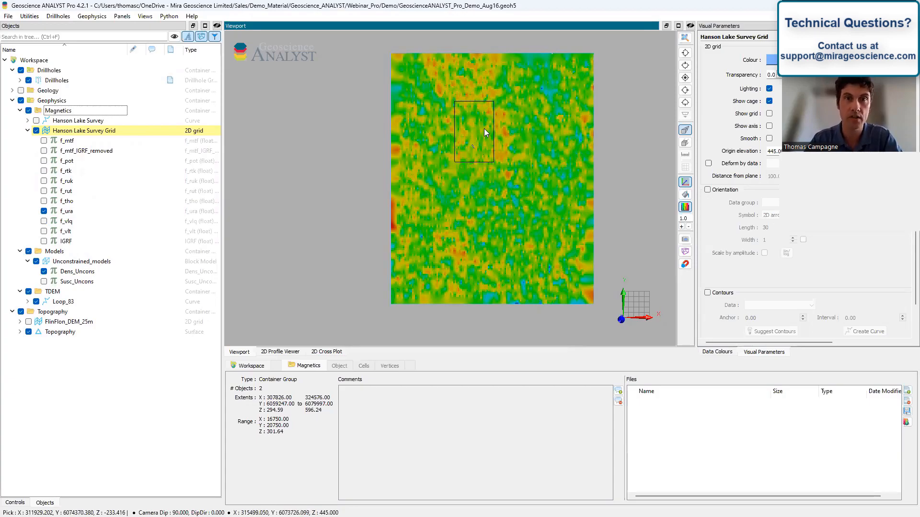
scroll(484, 129, up, 2)
scroll(484, 129, down, 2)
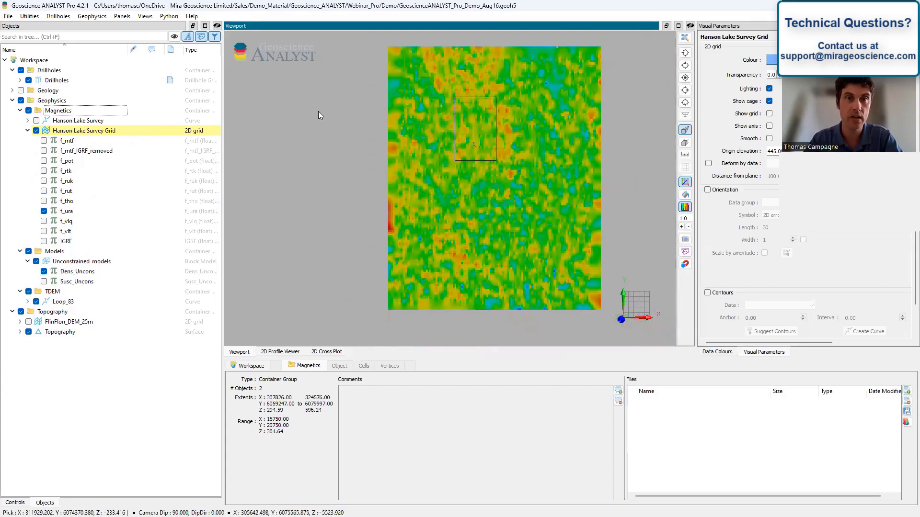
- Apply a Low Pass Fourier Filter with a wavelength cutoff of 500 to f_ura on the Hanson Lake Survey Grid
click(92, 17)
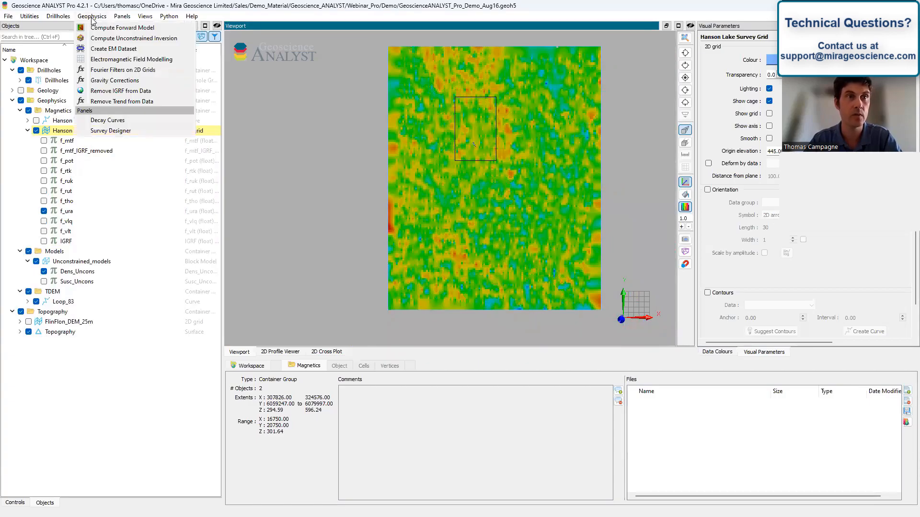
click(119, 71)
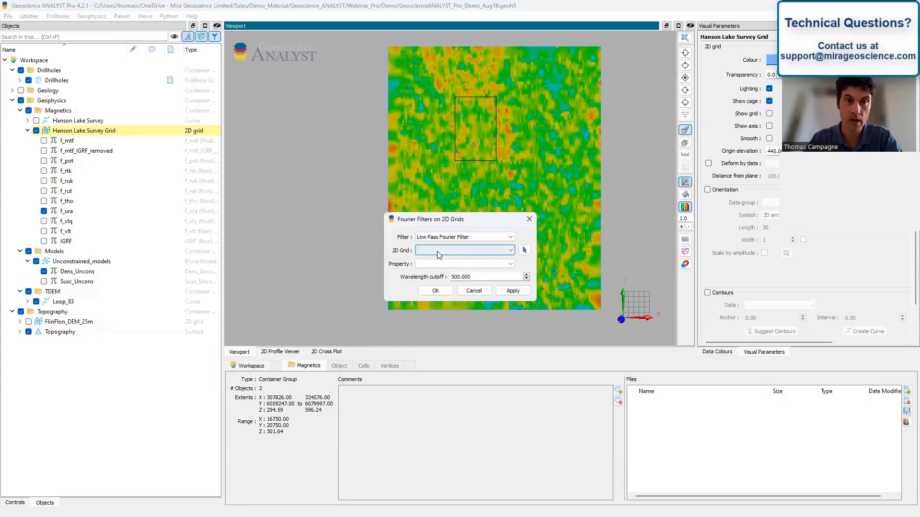
click(524, 250)
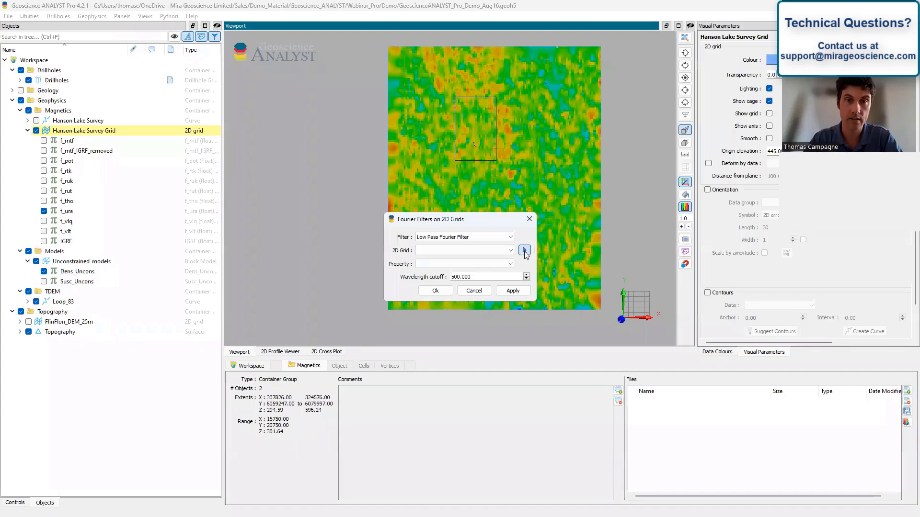
click(561, 139)
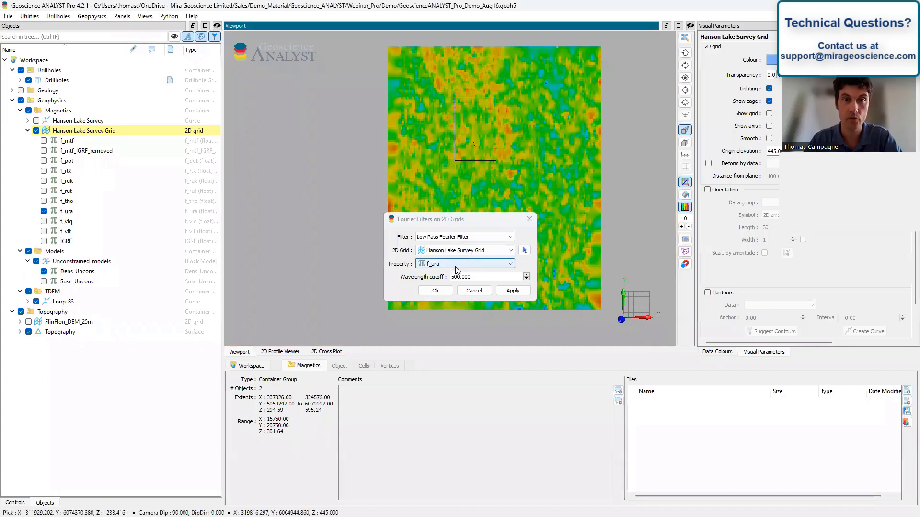
drag(438, 219, 326, 168)
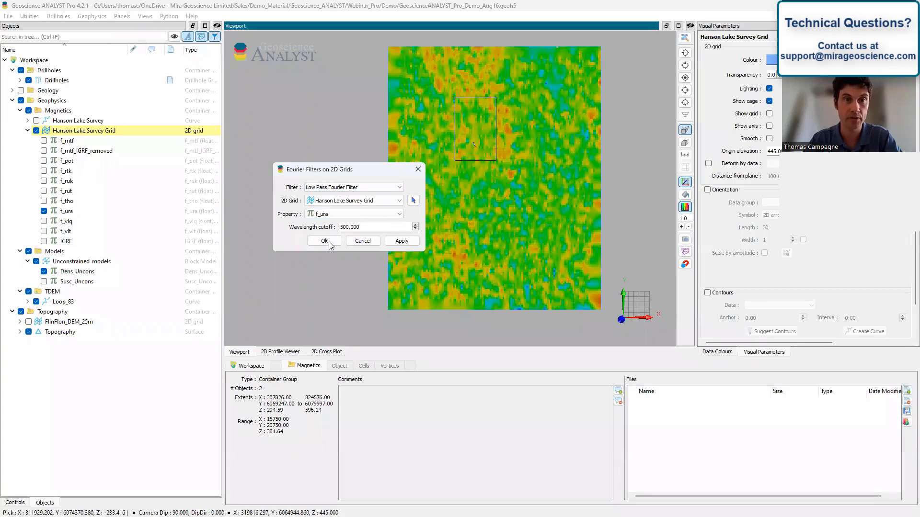
click(402, 241)
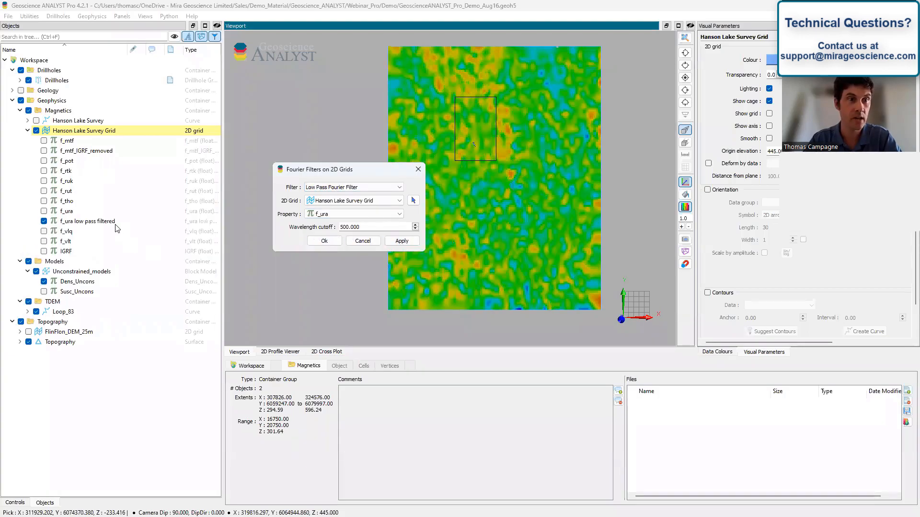
drag(465, 131, 354, 170)
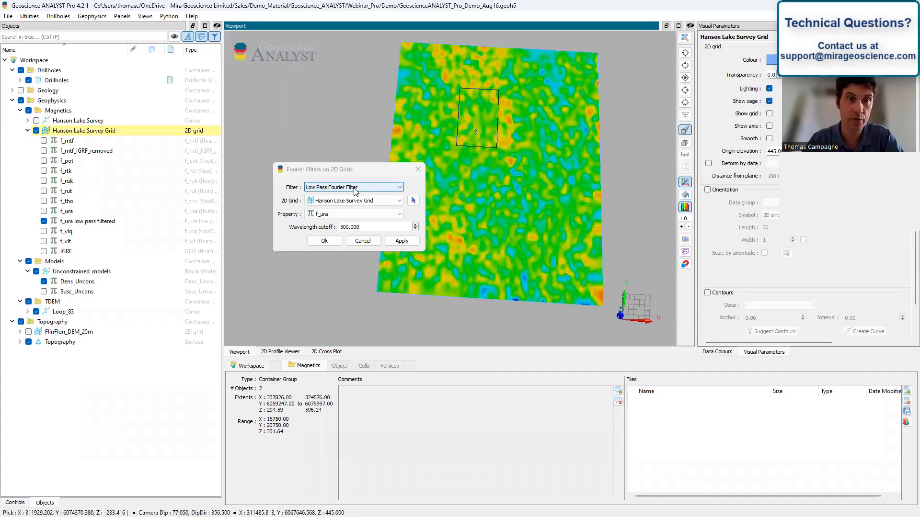
- Switch the Fourier filter to RTP Fourier Filter and choose f_mtf_IGRF_removed as the property to filter
click(355, 190)
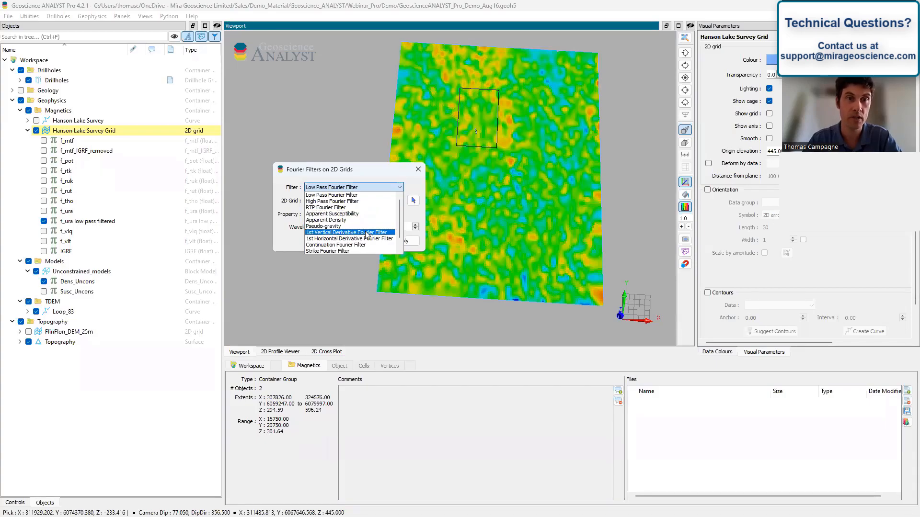
scroll(367, 235, down, 2)
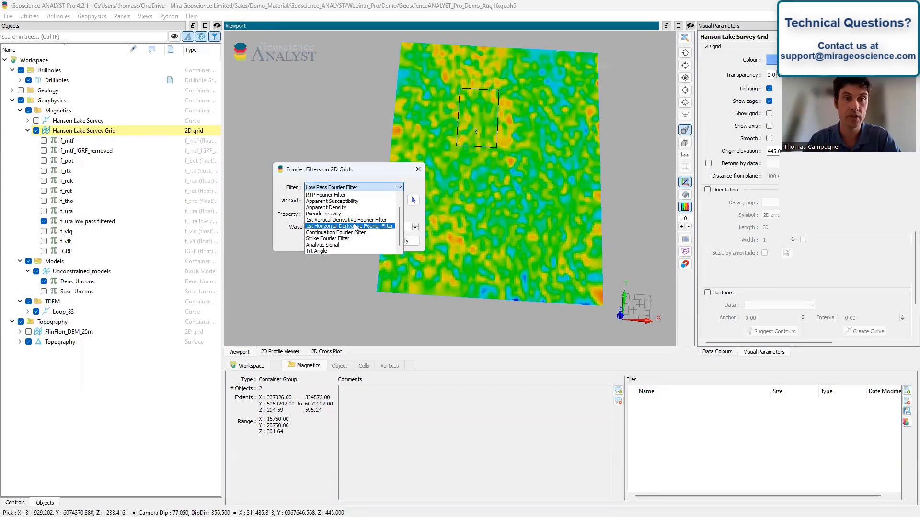
click(346, 196)
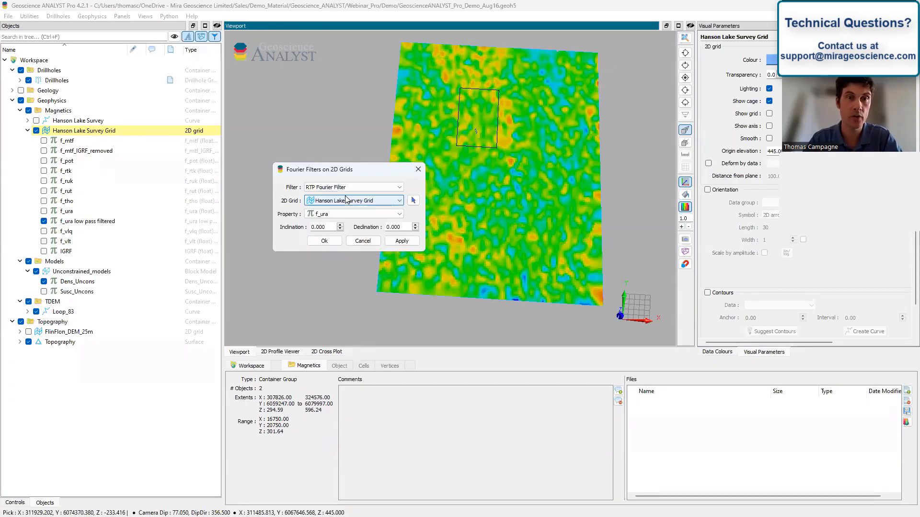
drag(347, 170, 345, 132)
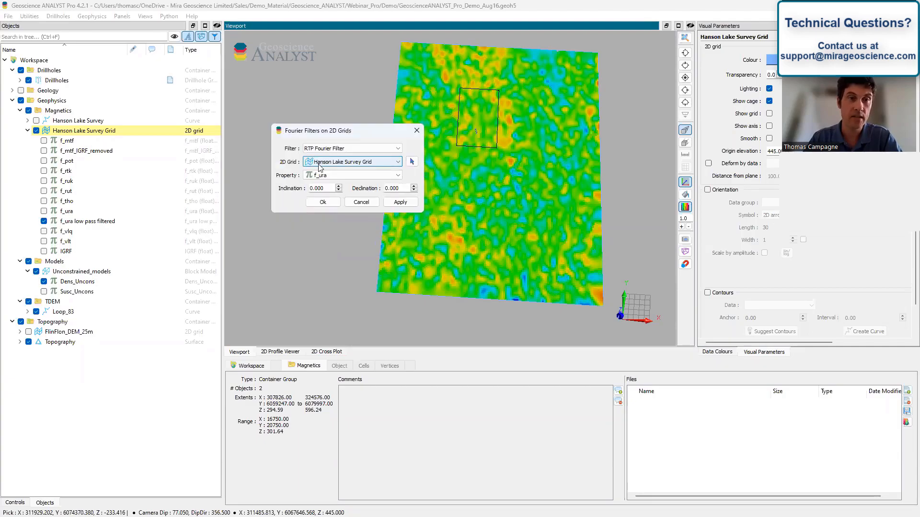
click(371, 178)
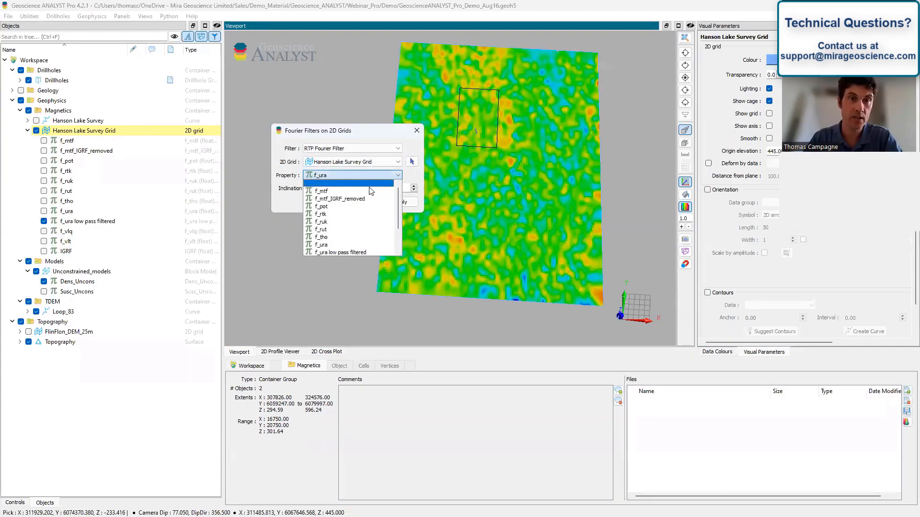
click(350, 190)
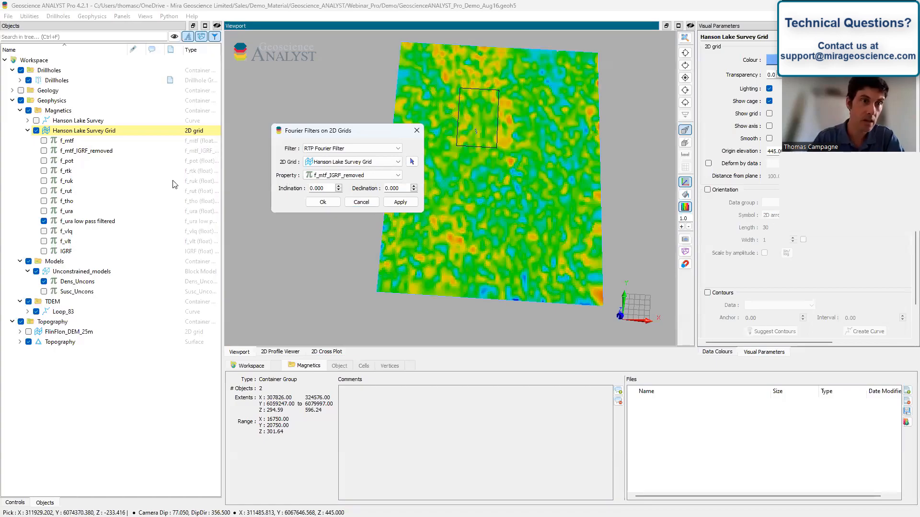
- Look up the IGRF declination and inclination in the Hanson Lake Survey metadata
click(65, 122)
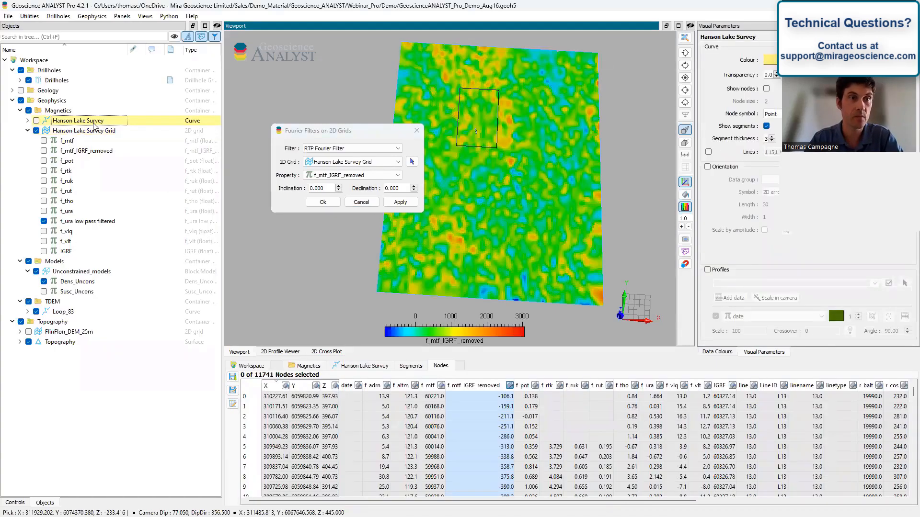
click(353, 367)
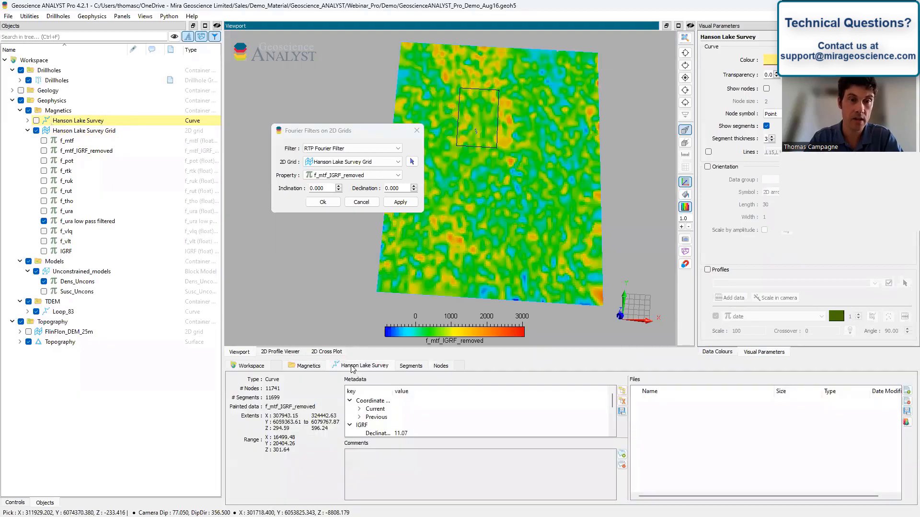
click(349, 401)
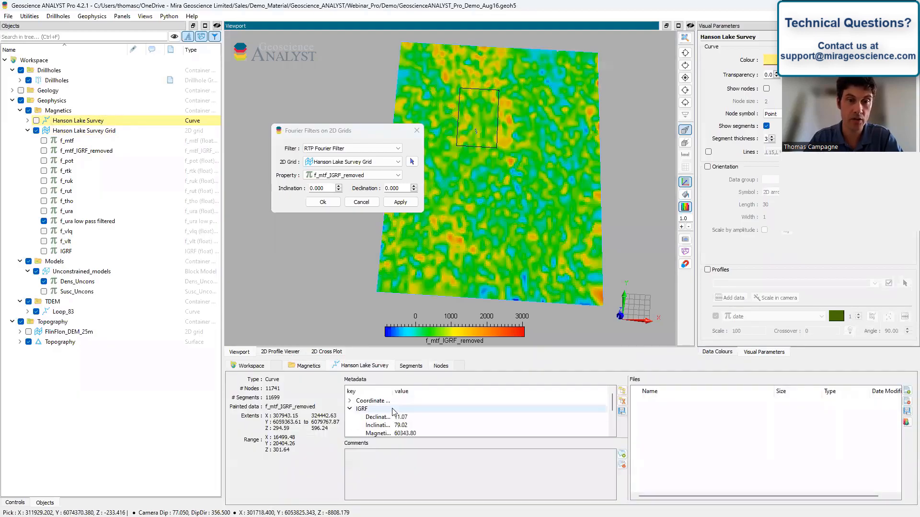
drag(394, 389, 414, 389)
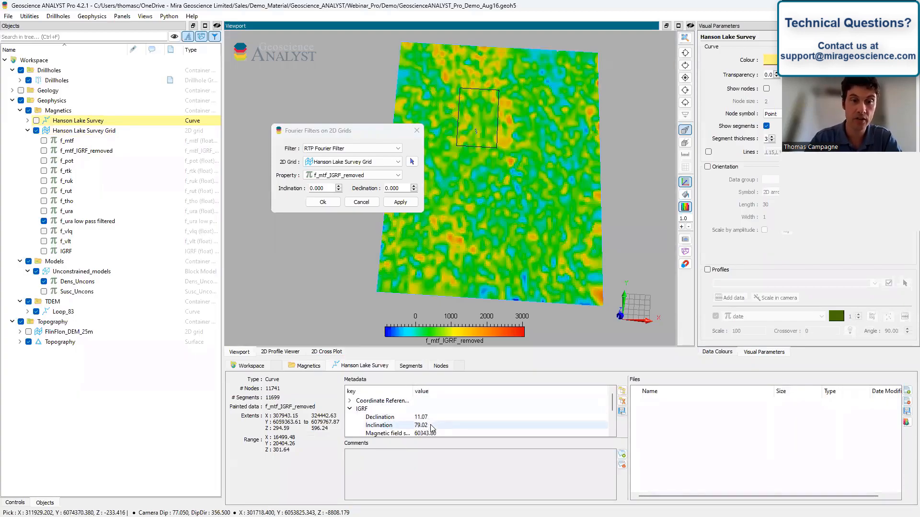
drag(414, 388, 430, 387)
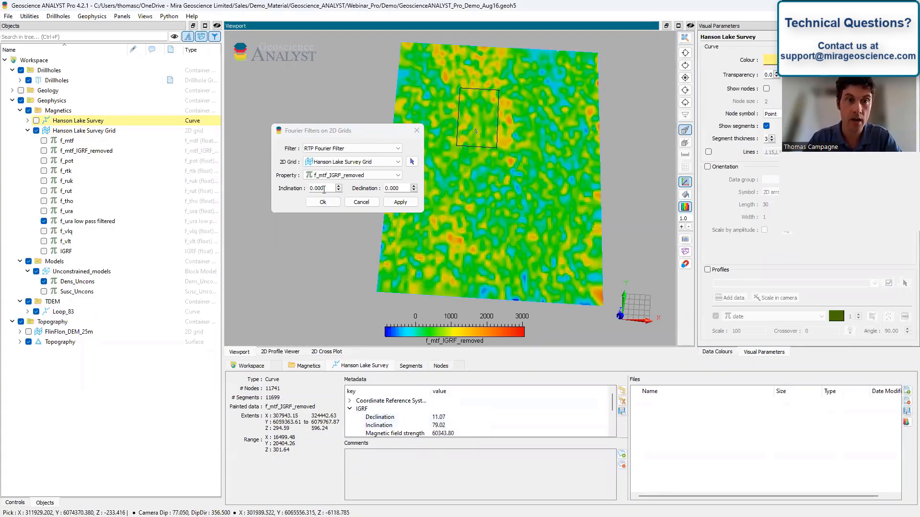
- Set the RTP filter's inclination to 79 and declination to 11 and apply it to the grid
drag(325, 188, 312, 187)
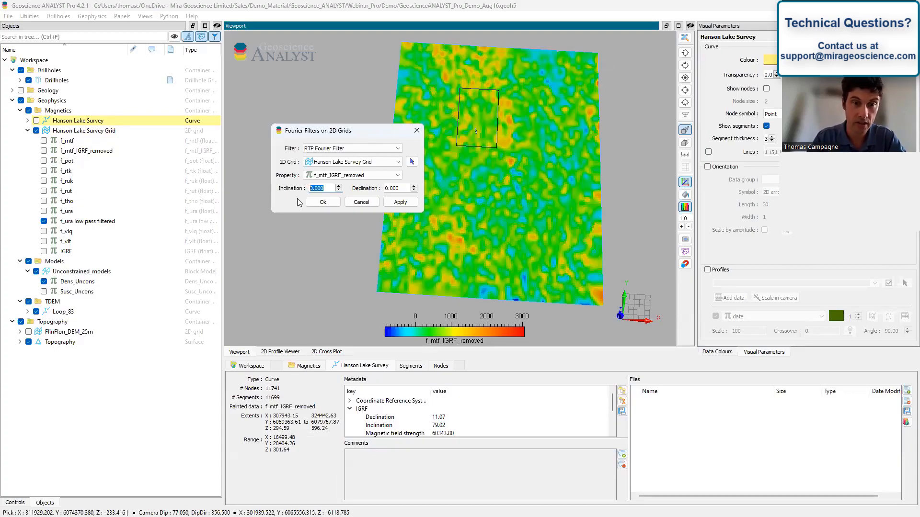
text(7)
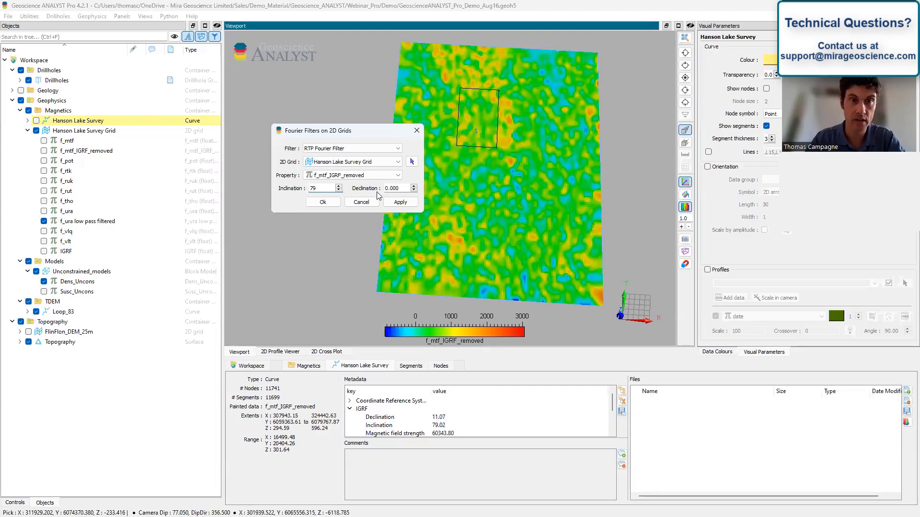
text(9)
click(399, 187)
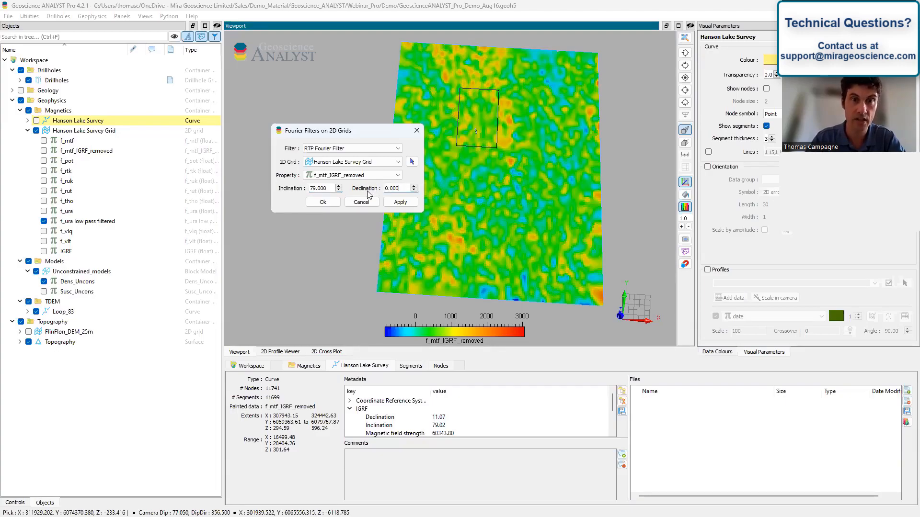
drag(401, 187, 388, 187)
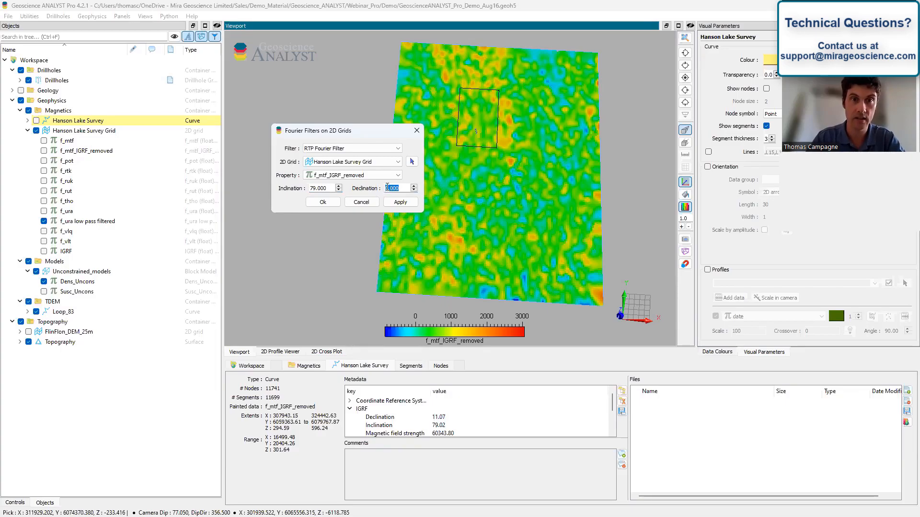
text(11)
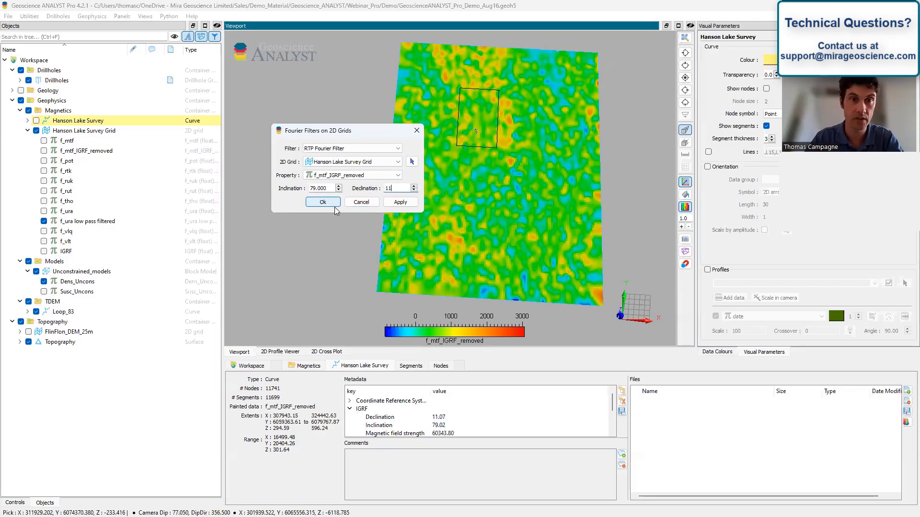
click(400, 202)
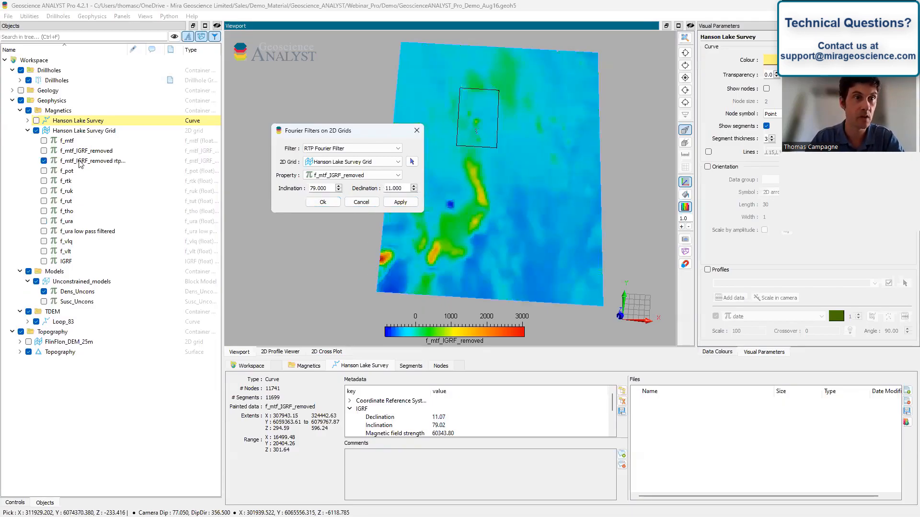
- Compare f_mtf_IGRF_removed with its RTP-filtered version on the grid in plan view and close the Fourier filter dialog
click(44, 151)
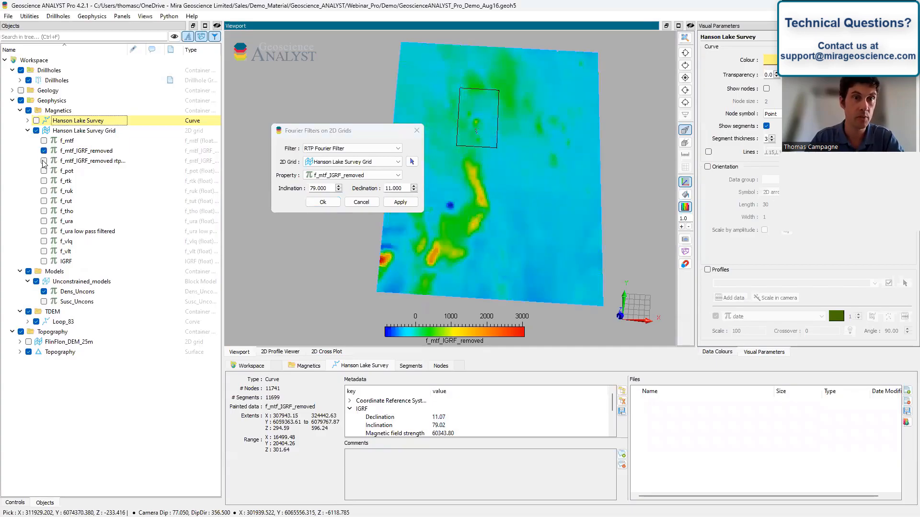
click(44, 161)
click(685, 78)
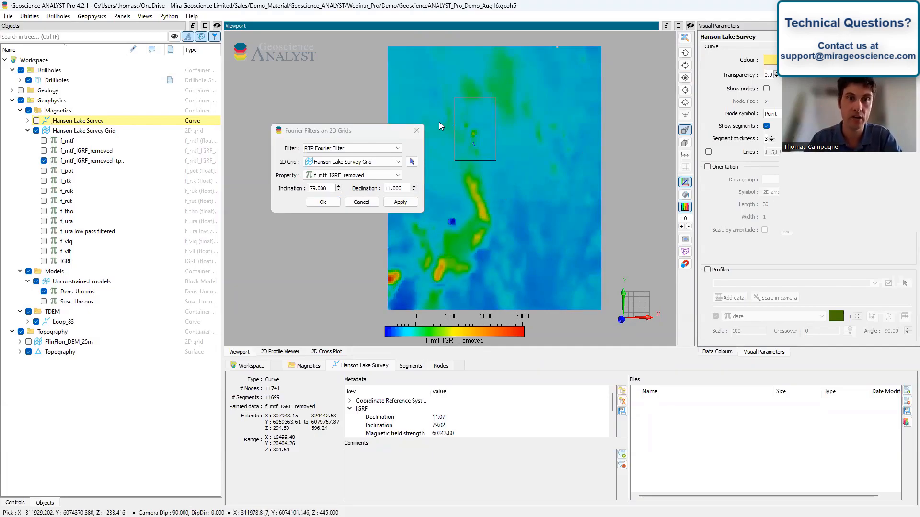
click(417, 130)
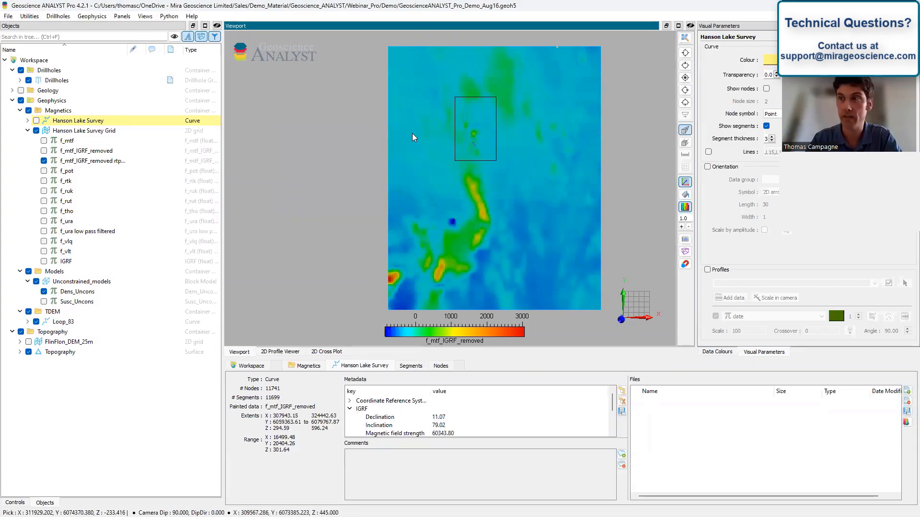
- Collapse the Hanson Lake Survey Grid, hide the Magnetics group and show the Loop_83 TDEM lines close up in 3D
click(27, 131)
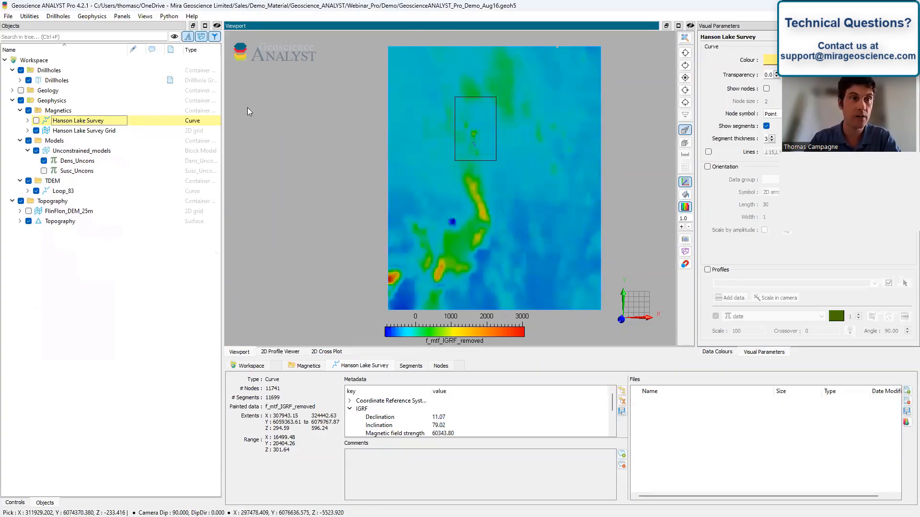
click(29, 111)
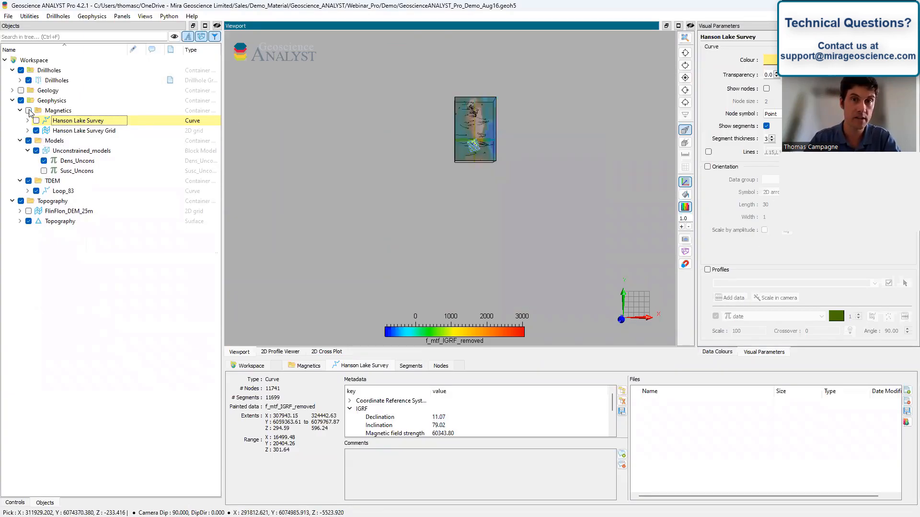
scroll(482, 130, up, 3)
middle_drag(481, 127, 409, 213)
drag(417, 213, 427, 156)
middle_drag(444, 146, 360, 254)
scroll(465, 203, up, 5)
drag(431, 259, 381, 187)
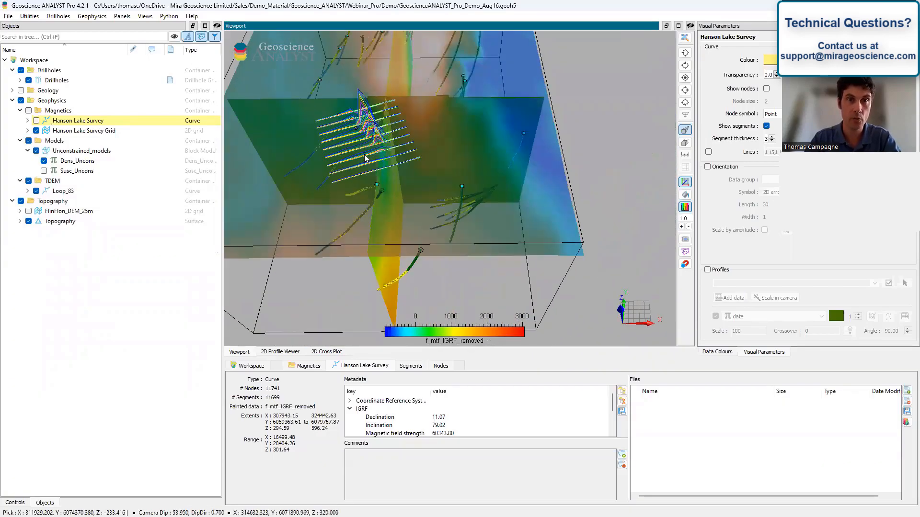
- Display the Loop_83 profile in the 2D Profile Viewer and dock the viewer alongside Data Colours and Visual Parameters
click(279, 352)
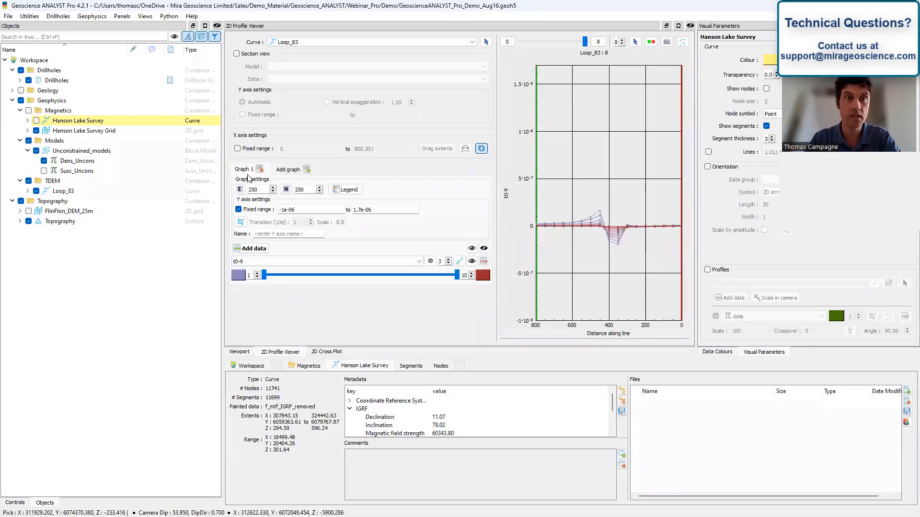
click(57, 192)
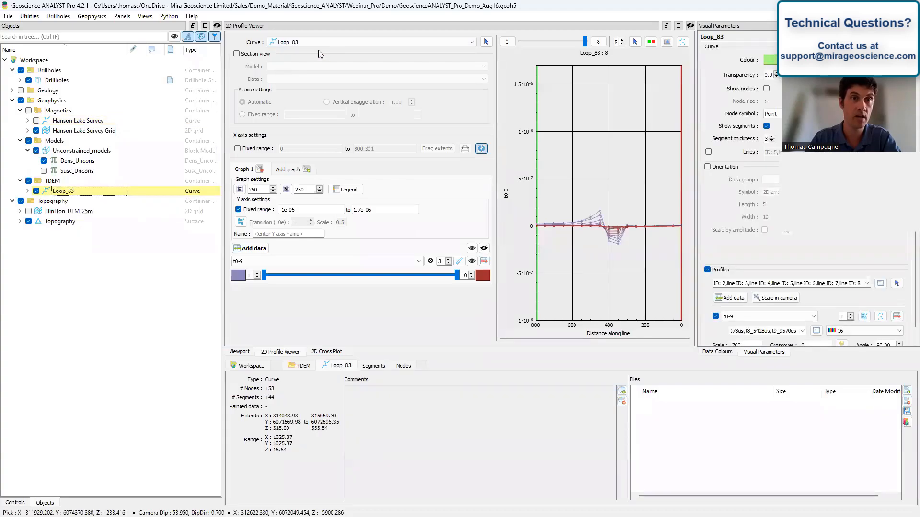
mouse_move(598, 211)
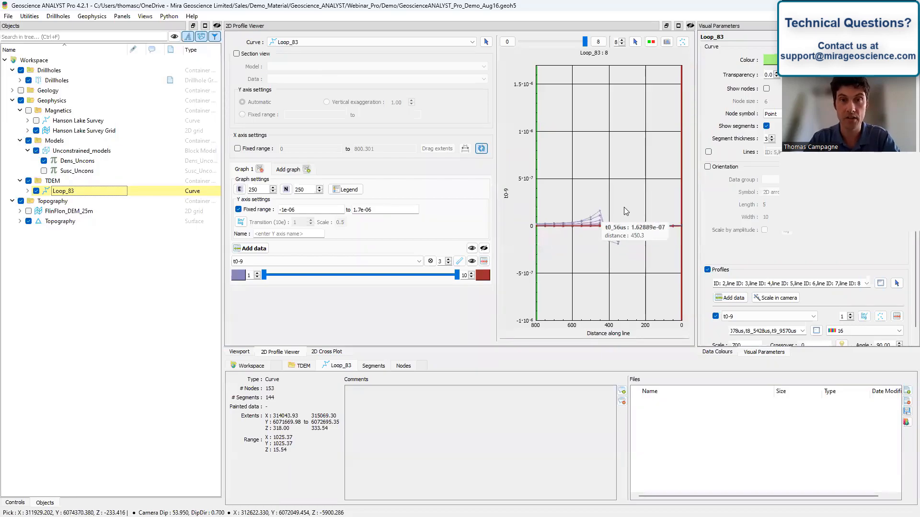
click(275, 355)
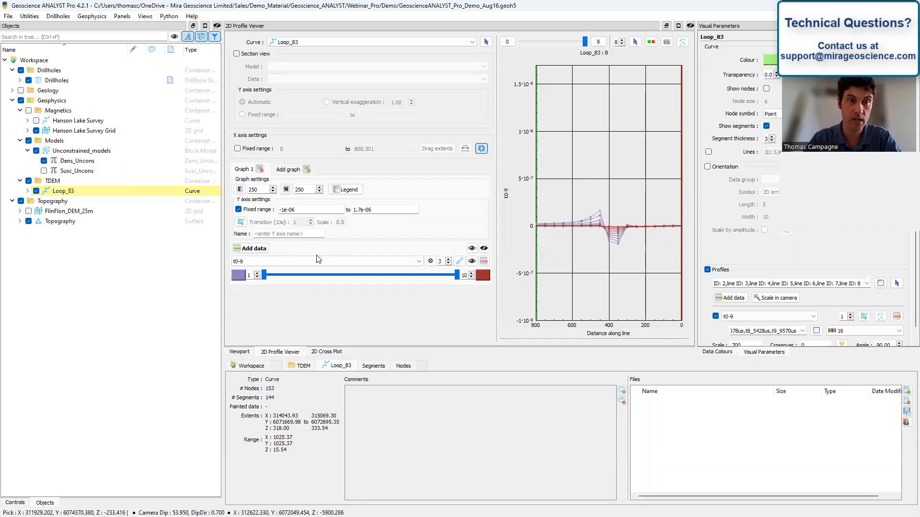
drag(364, 26, 756, 99)
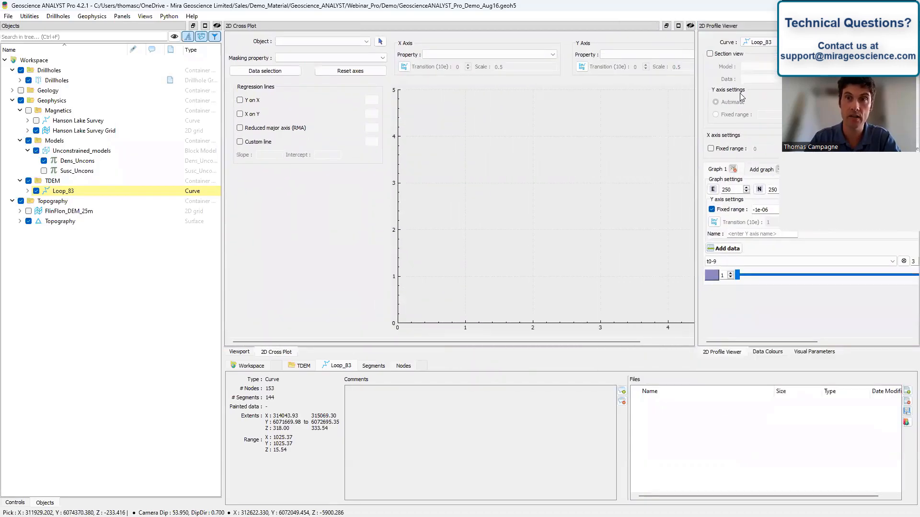
- Show the 3D viewport beside the 2D Profile Viewer, closing in on the Loop_83 lines and widening the profile graph
click(240, 352)
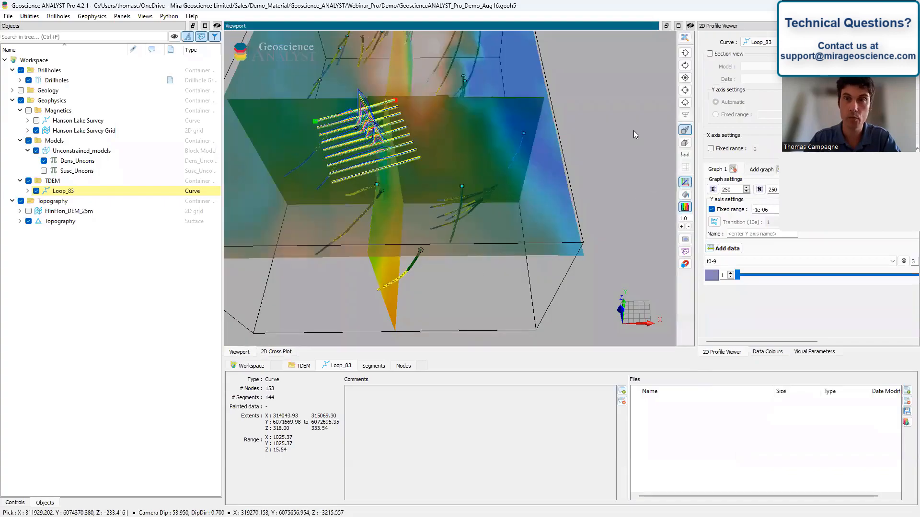
scroll(434, 166, up, 8)
scroll(433, 166, down, 7)
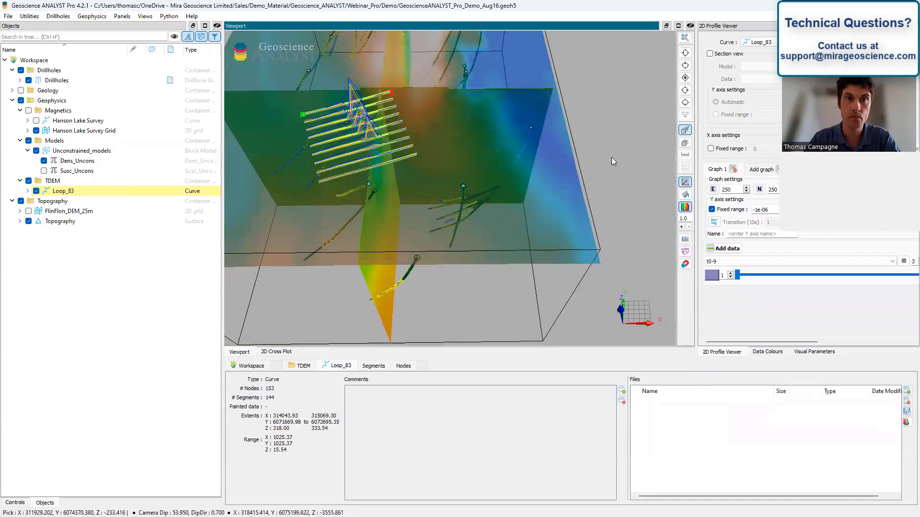
drag(691, 164, 364, 174)
scroll(413, 191, up, 5)
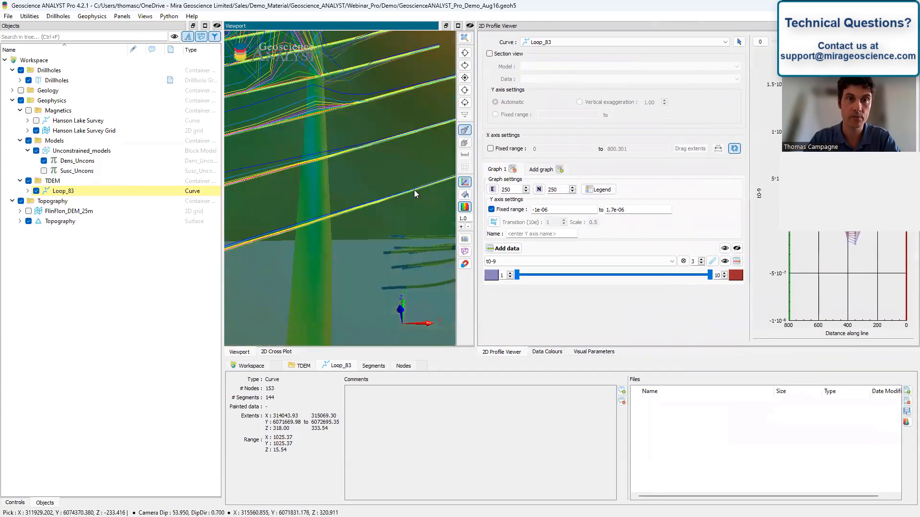
middle_drag(409, 191, 435, 202)
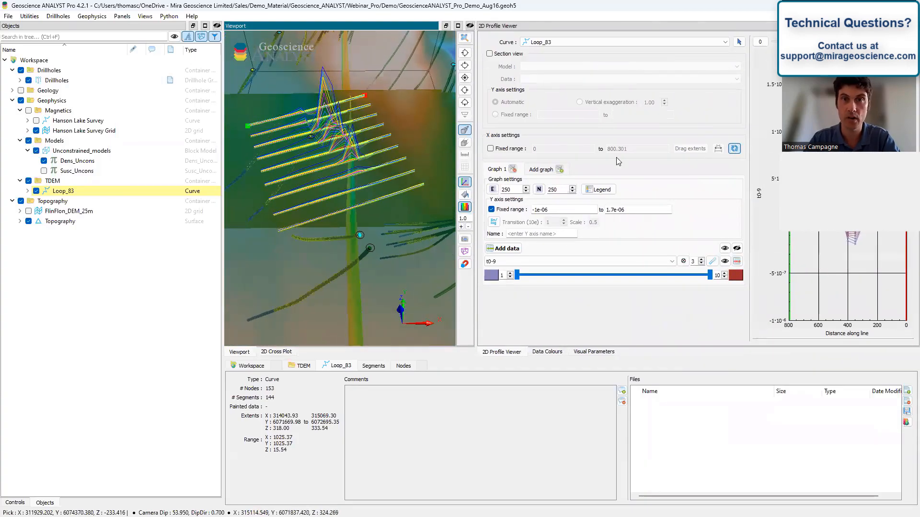
drag(750, 165, 540, 175)
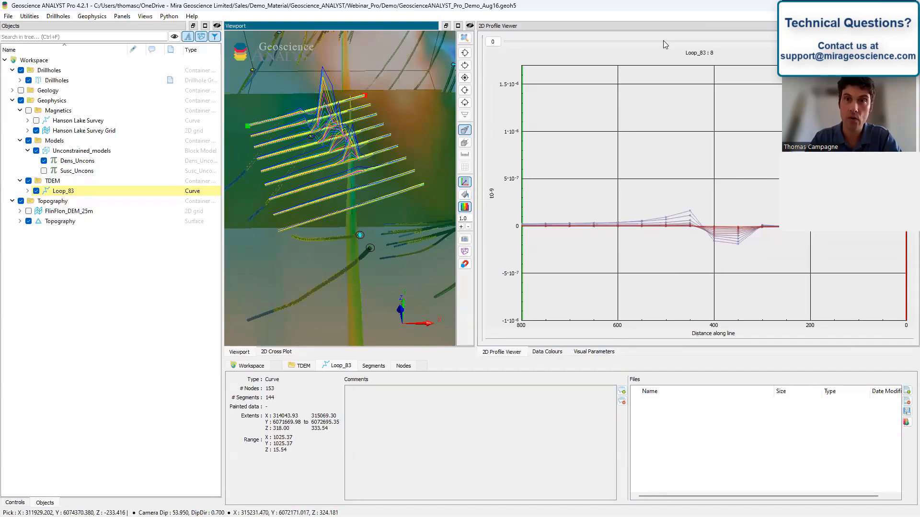
- Browse the Loop_83 profiles line by line to compare their t0-9 responses, finishing on line 8
scroll(663, 41, down, 2)
scroll(664, 41, down, 2)
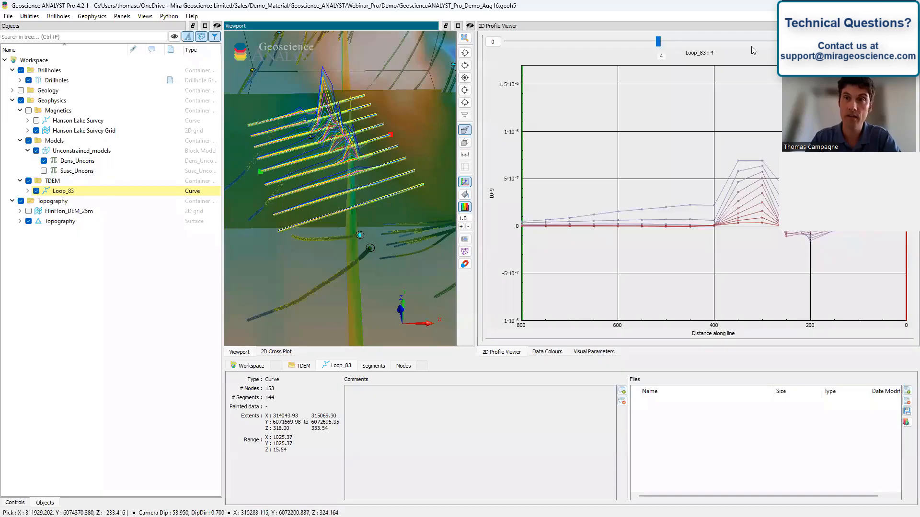
scroll(737, 46, up, 3)
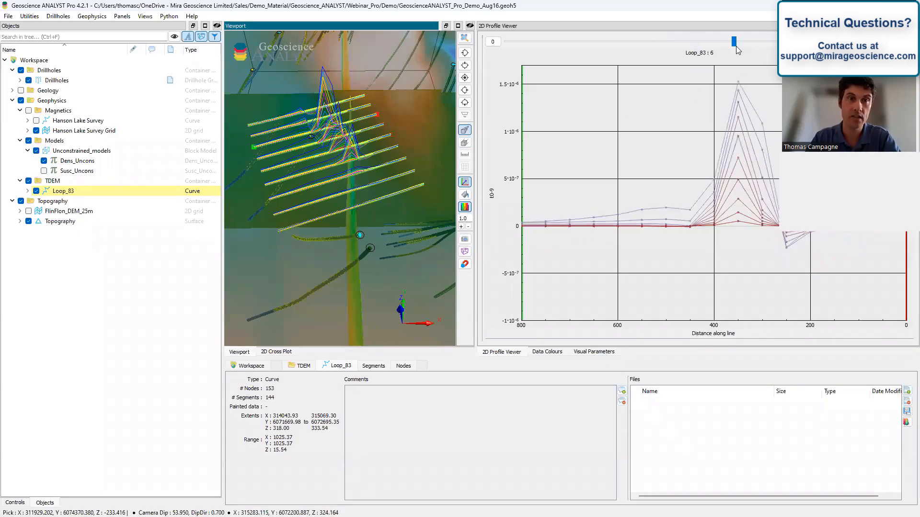
scroll(738, 50, up, 1)
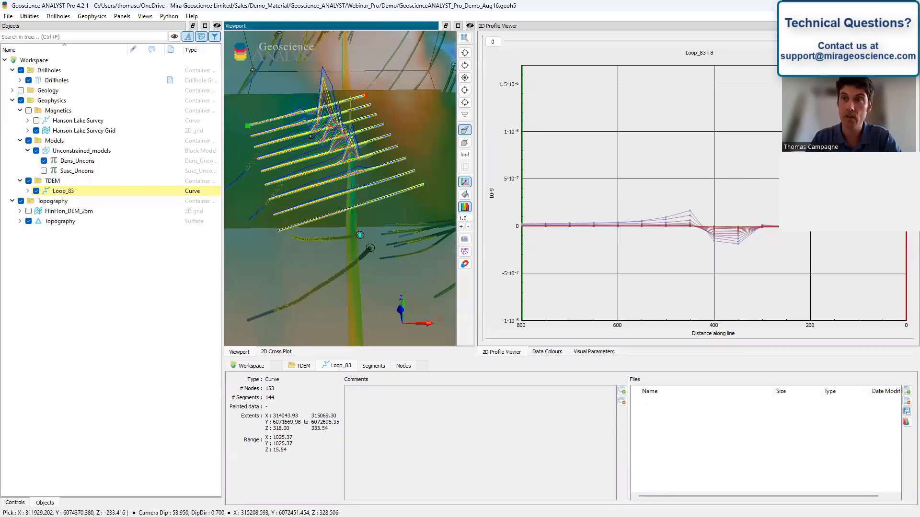
- Register one anomaly pick on each Loop_83 profile from line 8 down to line 2, starting at distance 400 on line 8
mouse_move(714, 228)
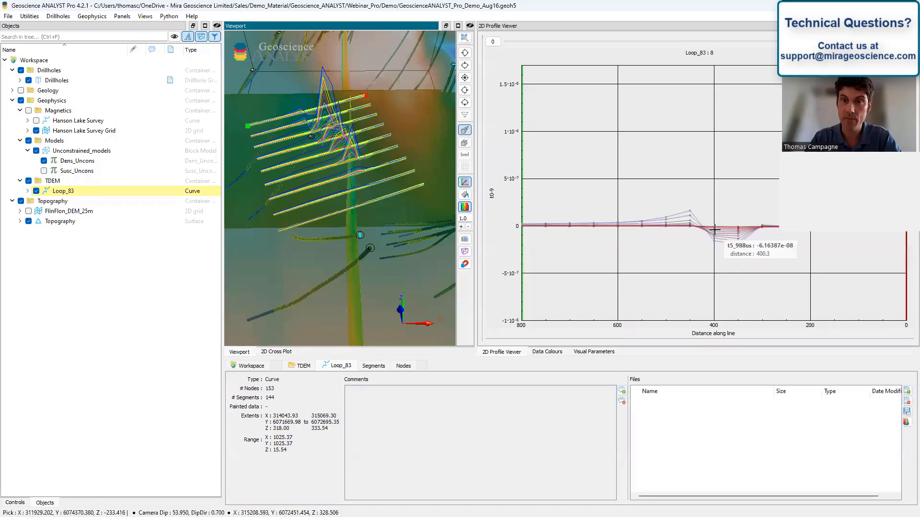
click(714, 230)
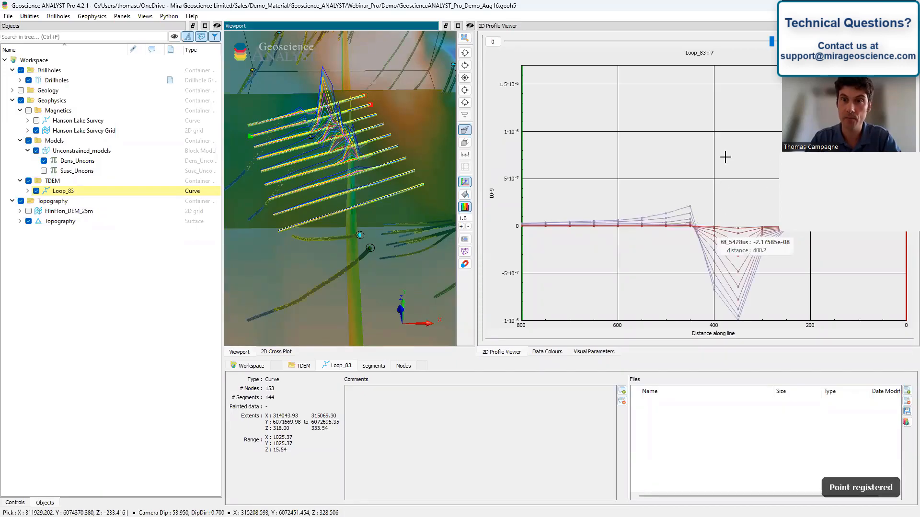
click(727, 43)
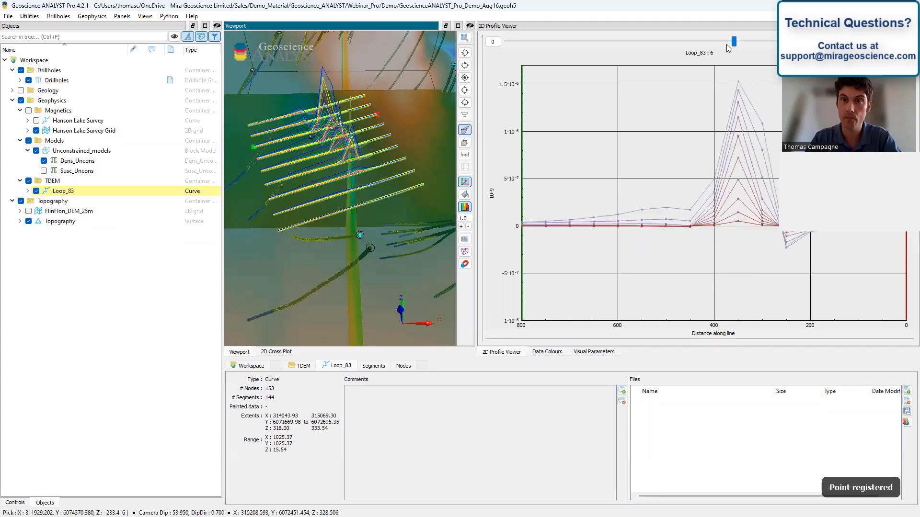
click(712, 201)
click(722, 43)
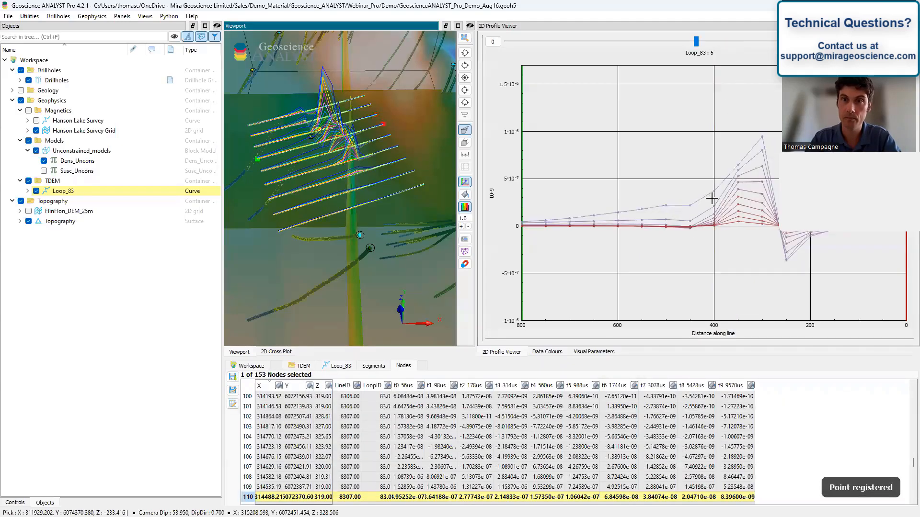
click(737, 176)
click(675, 43)
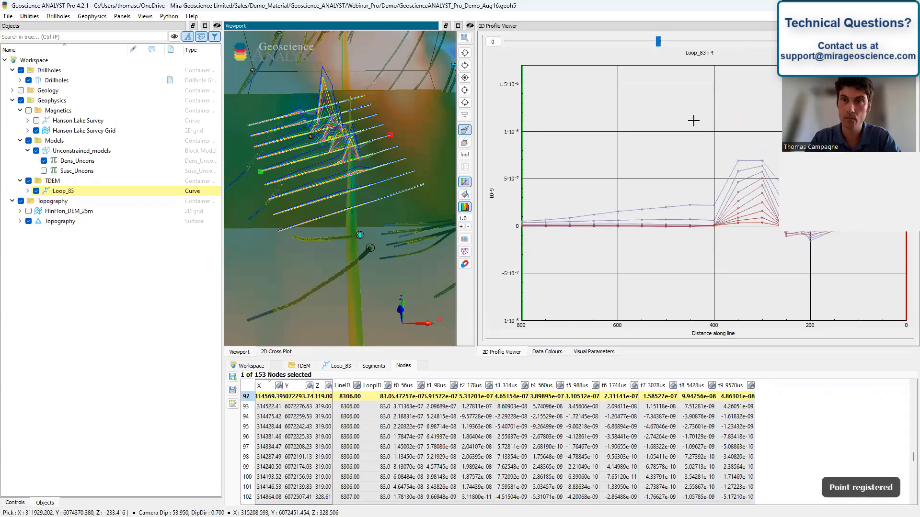
click(636, 43)
click(762, 178)
click(563, 42)
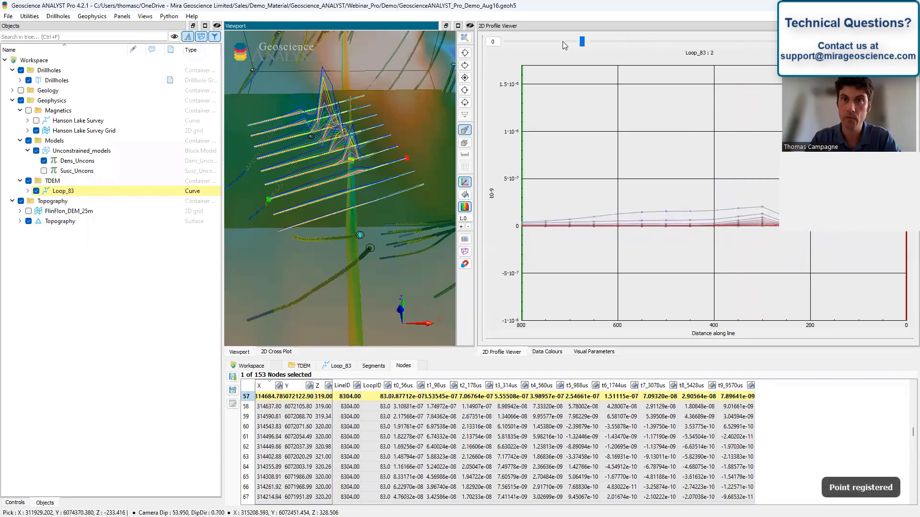
click(768, 210)
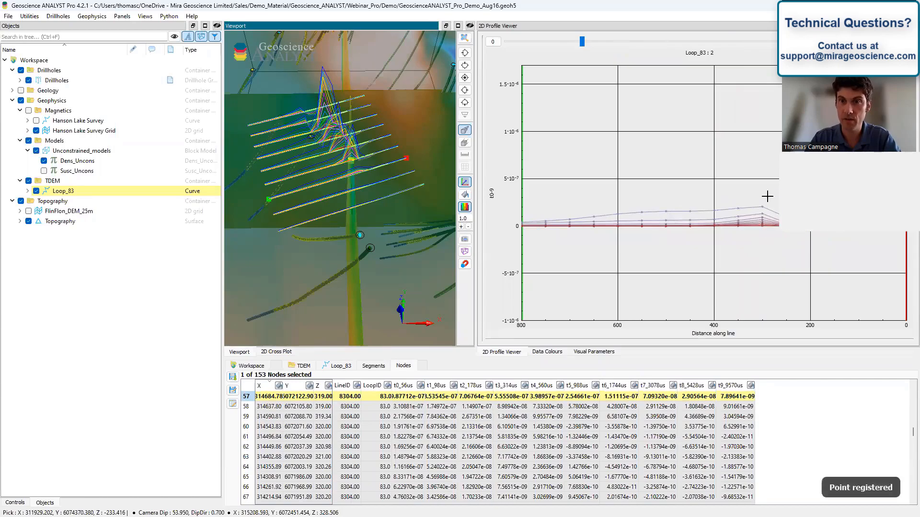
click(571, 44)
click(572, 43)
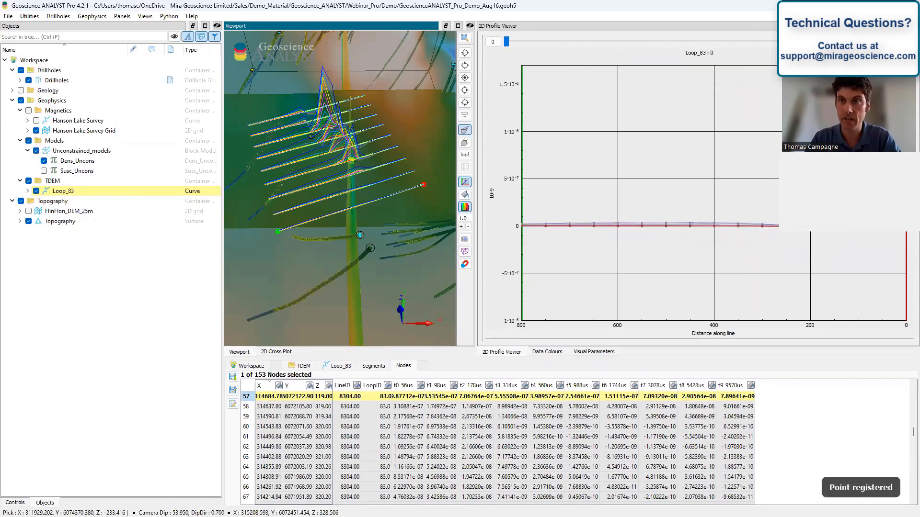
- Create a points object from the registered picks and name it Loop_83_selection_picks
key(Return)
click(473, 262)
text(_picks)
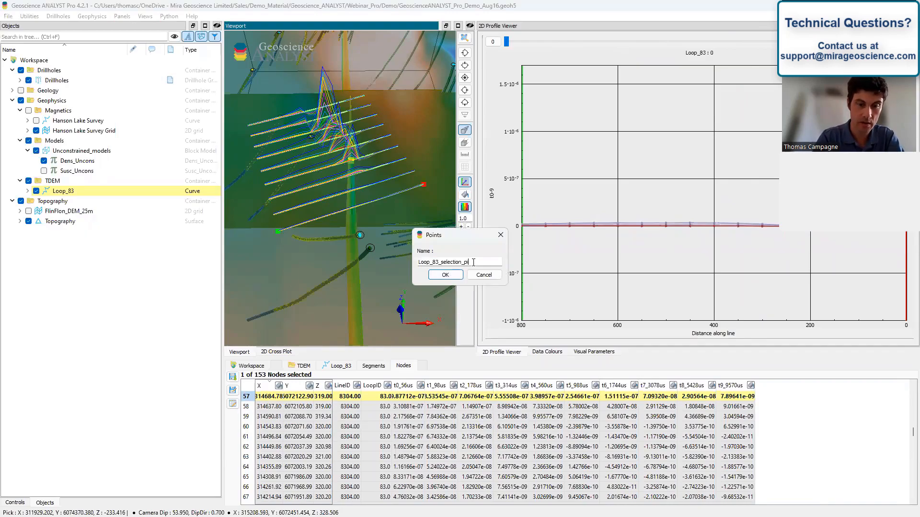
click(445, 275)
- Hide the Loop_83 curve and move Loop_83_selection_picks into the TDEM group
click(54, 234)
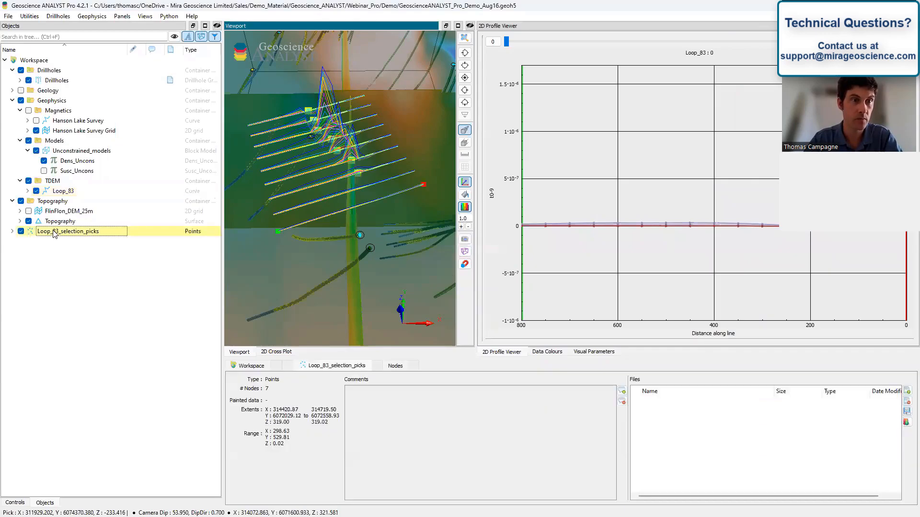
click(36, 191)
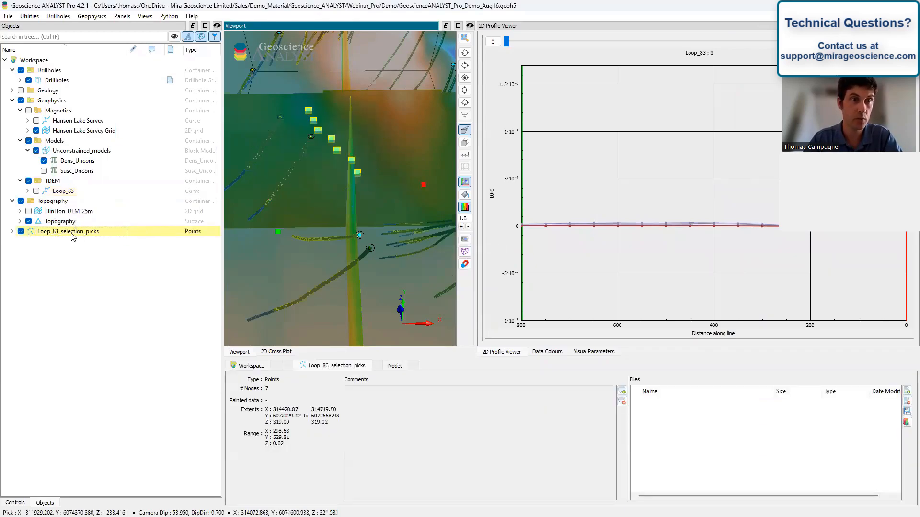
drag(87, 223, 99, 193)
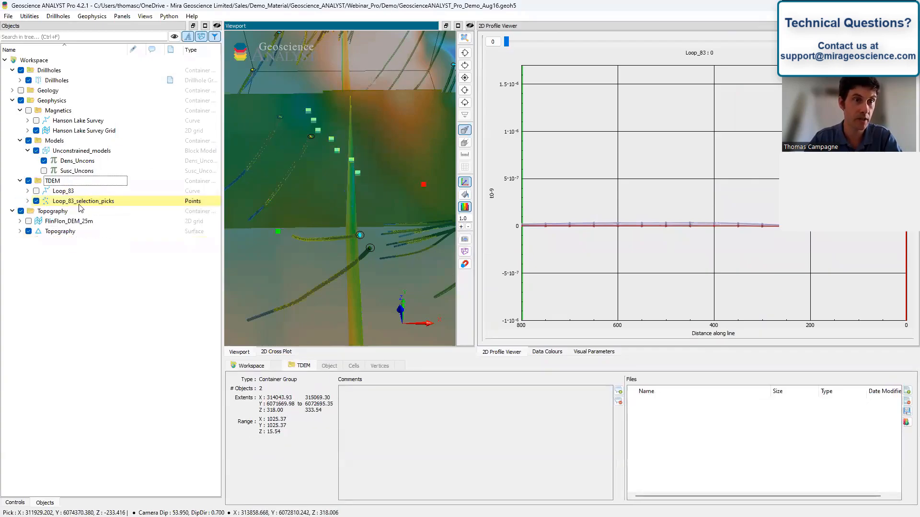
- Create a curve from the Loop_83_selection_picks points using the Single line option
right_click(82, 203)
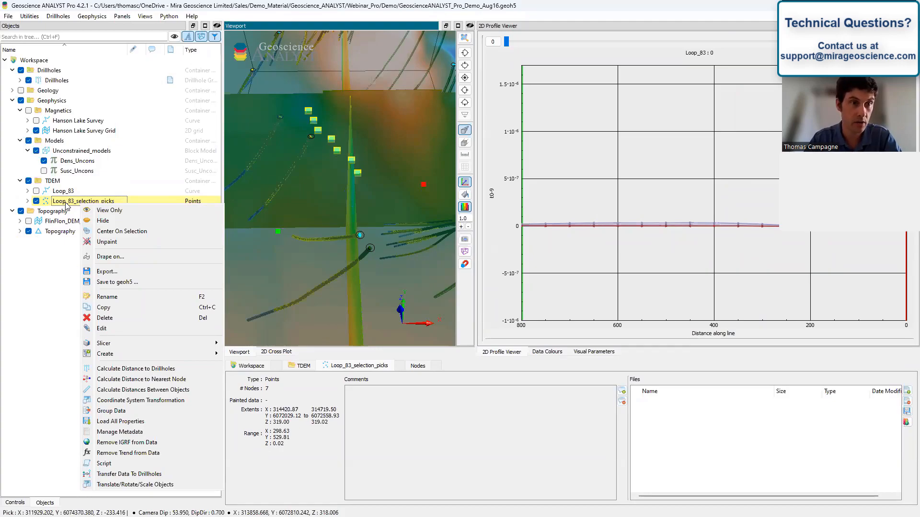
mouse_move(177, 357)
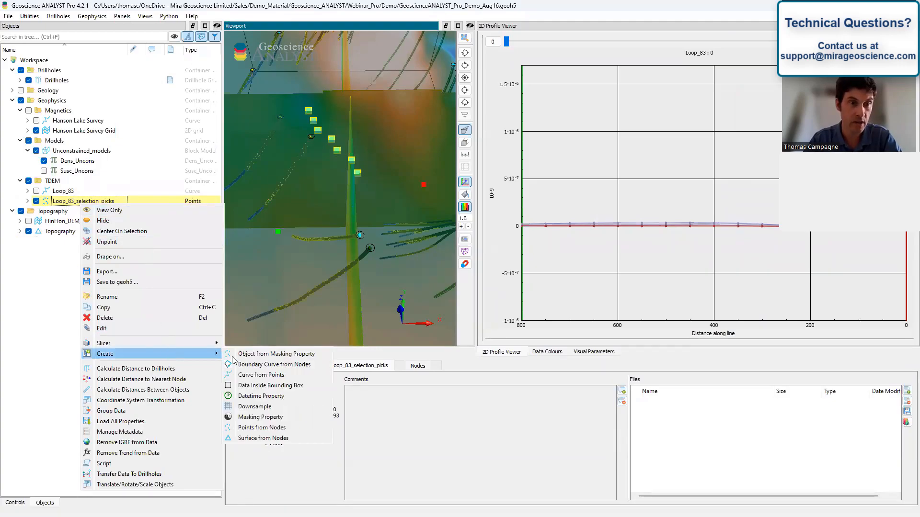
click(261, 375)
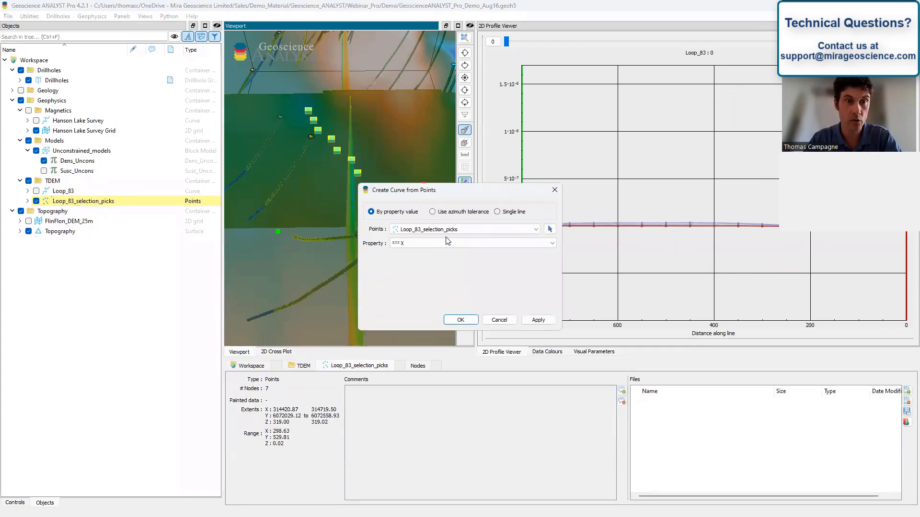
click(509, 214)
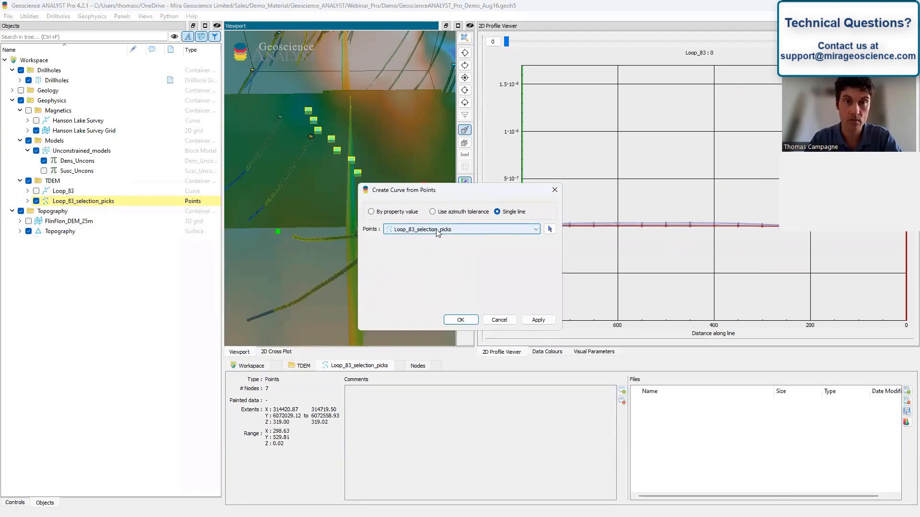
click(461, 320)
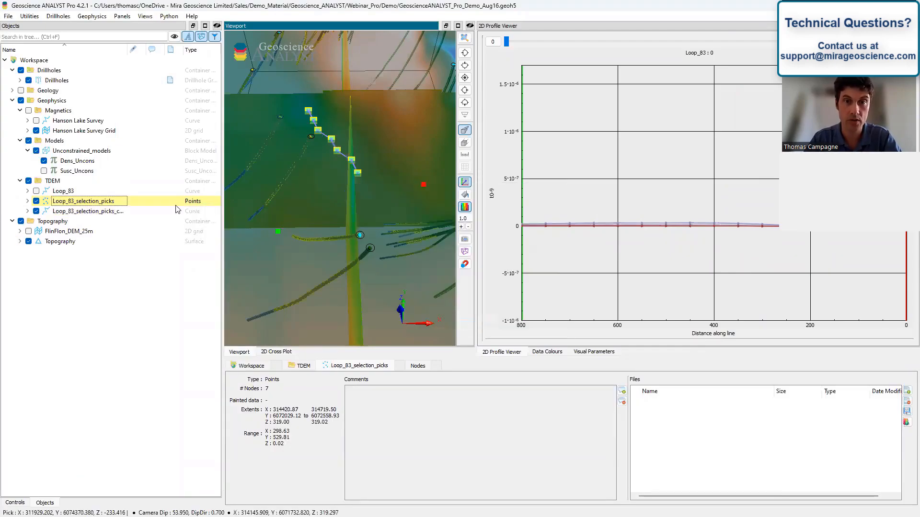
- Hide the Loop_83_selection_picks points and view the new curve against the model sections in 3D
click(36, 201)
drag(330, 144, 427, 134)
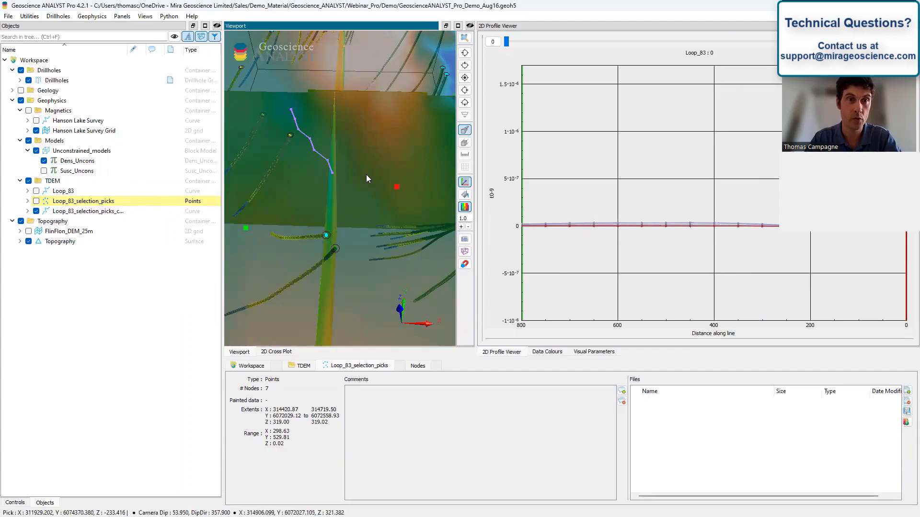
scroll(363, 187, down, 5)
mouse_move(393, 215)
mouse_down()
mouse_move(390, 233)
mouse_move(384, 215)
mouse_move(371, 220)
mouse_move(398, 229)
mouse_up()
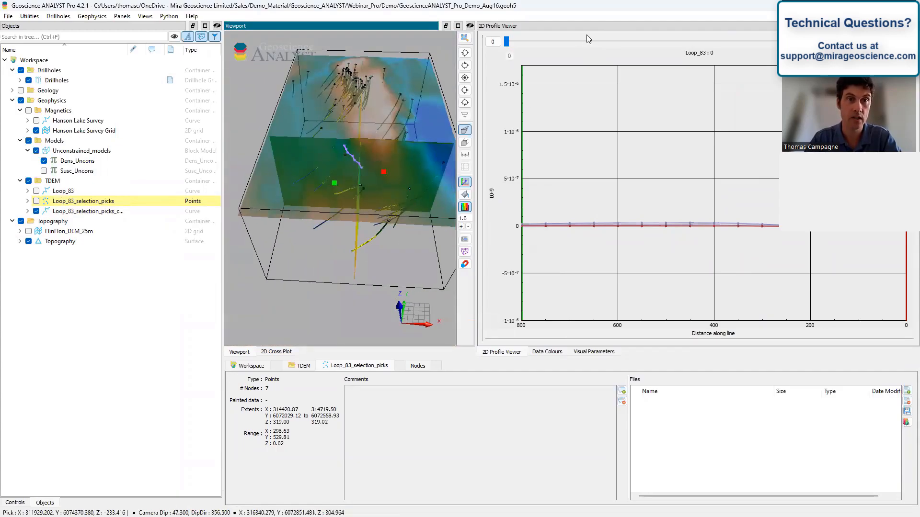
- Dock the 2D Profile Viewer alongside the Viewport and 2D Cross Plot, enlarge that area and return to the 3D view
drag(592, 26, 371, 89)
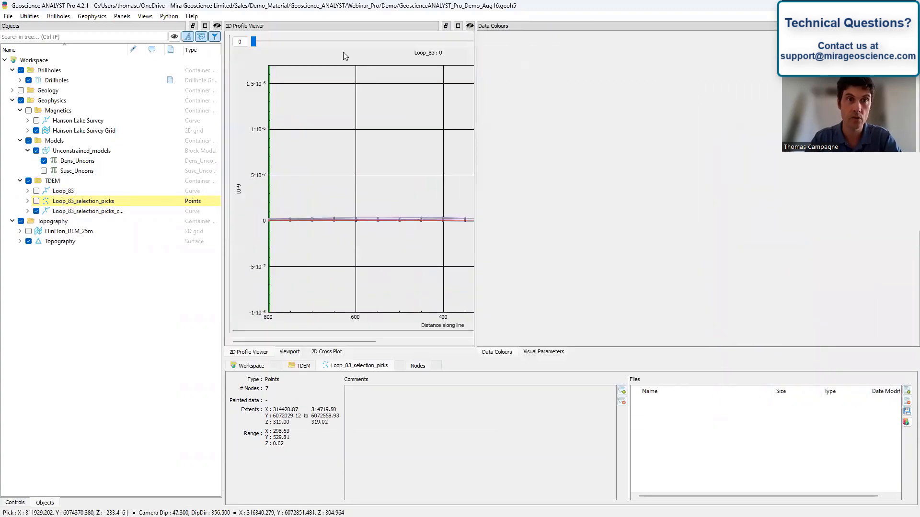
drag(478, 54, 741, 58)
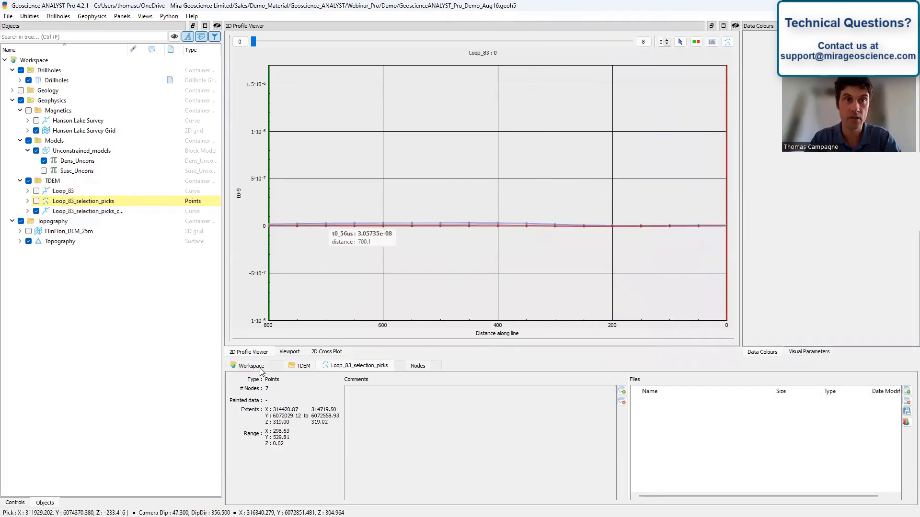
click(290, 352)
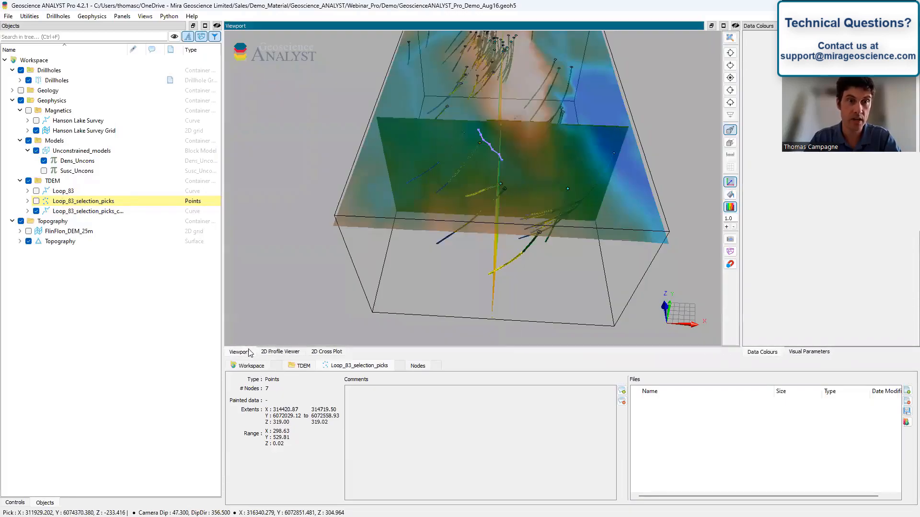
- Collapse the Geophysics group and hide the Topography surface to expose the picks curve, drillholes and model sections
scroll(485, 191, down, 5)
drag(494, 192, 472, 196)
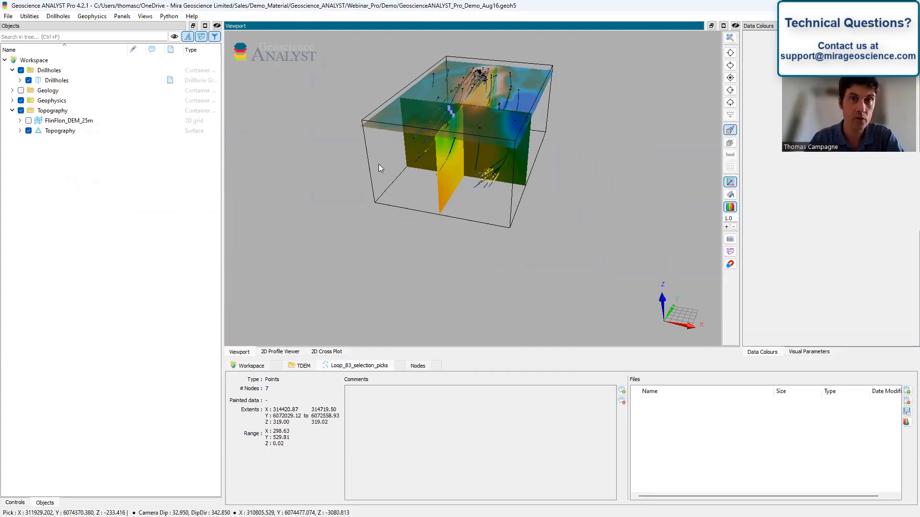
drag(458, 133, 463, 148)
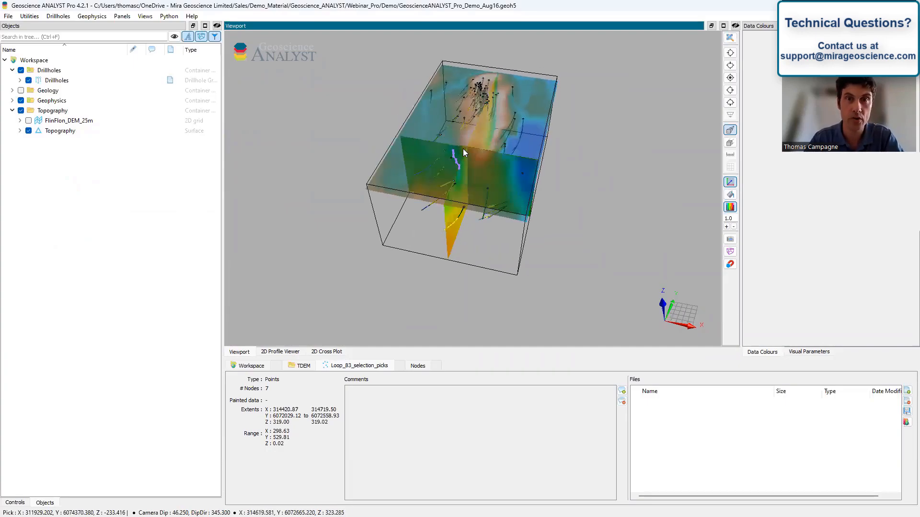
click(28, 130)
scroll(460, 139, up, 5)
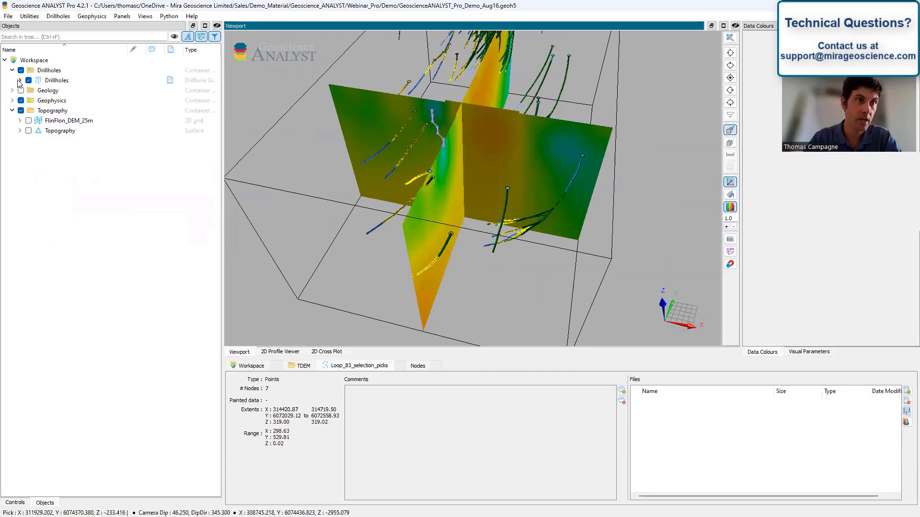
- Review the property list of the Drillholes object and its holes around the model sections, leaving the list collapsed
click(20, 80)
middle_drag(503, 146, 519, 204)
scroll(519, 204, up, 2)
scroll(519, 203, down, 4)
mouse_move(520, 213)
mouse_down()
mouse_move(559, 198)
mouse_move(501, 200)
mouse_move(523, 214)
mouse_up()
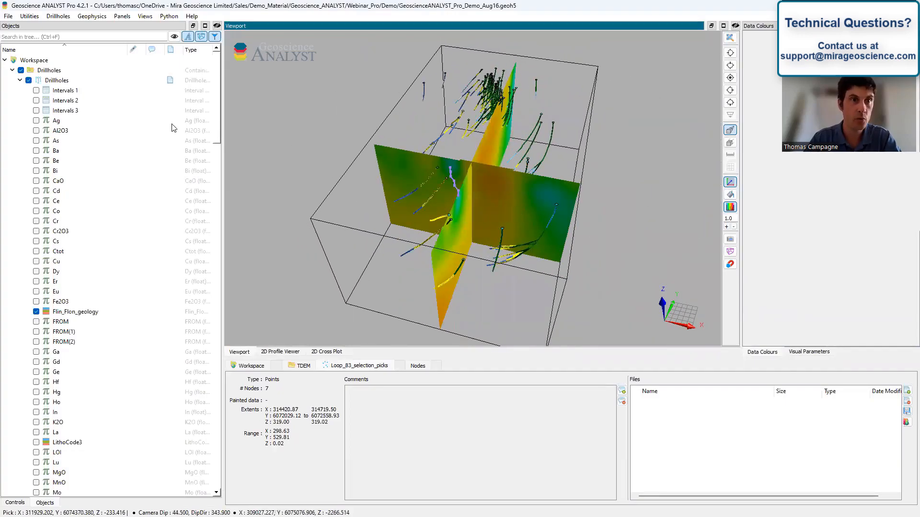
click(19, 80)
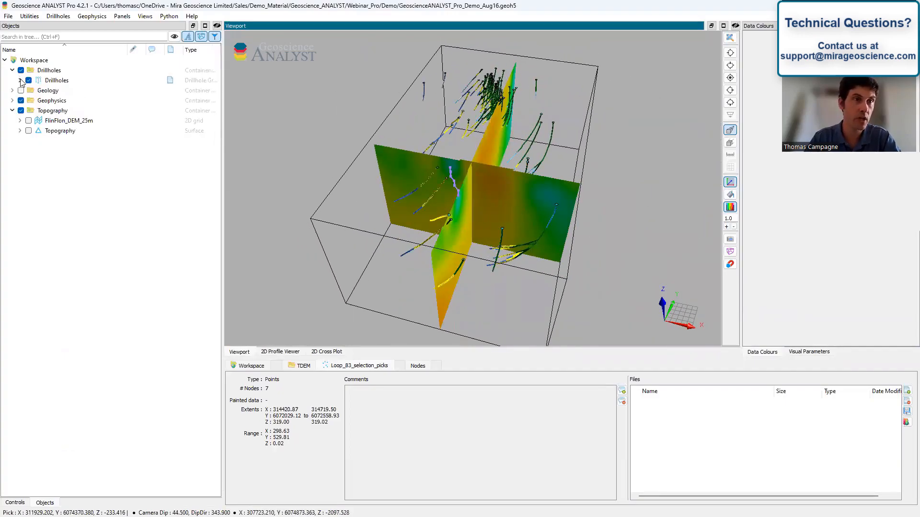
- Desurvey the Drillholes group into points named Desurveyed_DH_geochem, using Ag as the master log and the Middle location
right_click(57, 82)
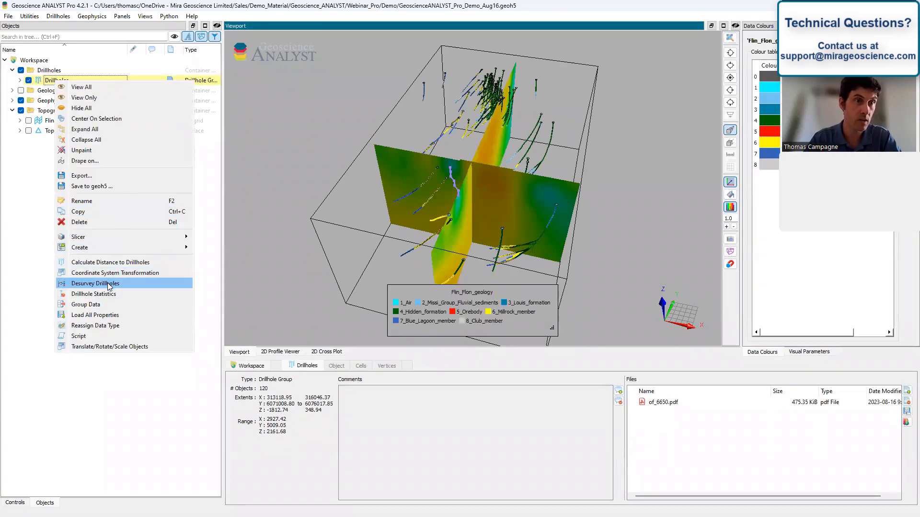
click(110, 284)
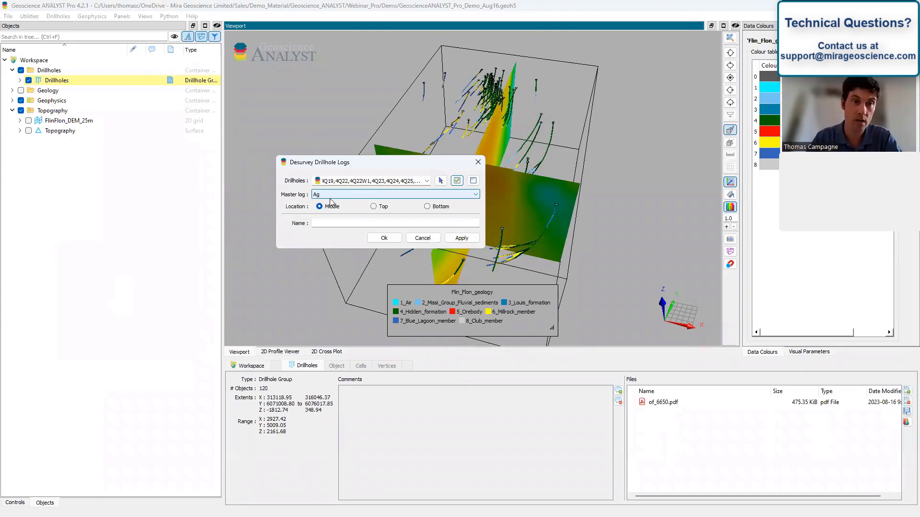
click(342, 221)
text(Desurveyed_DH_)
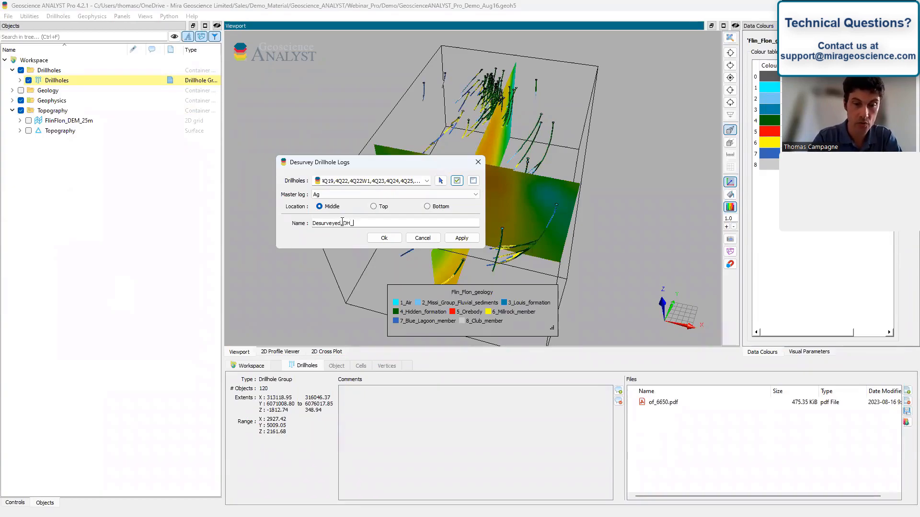
text(geochem)
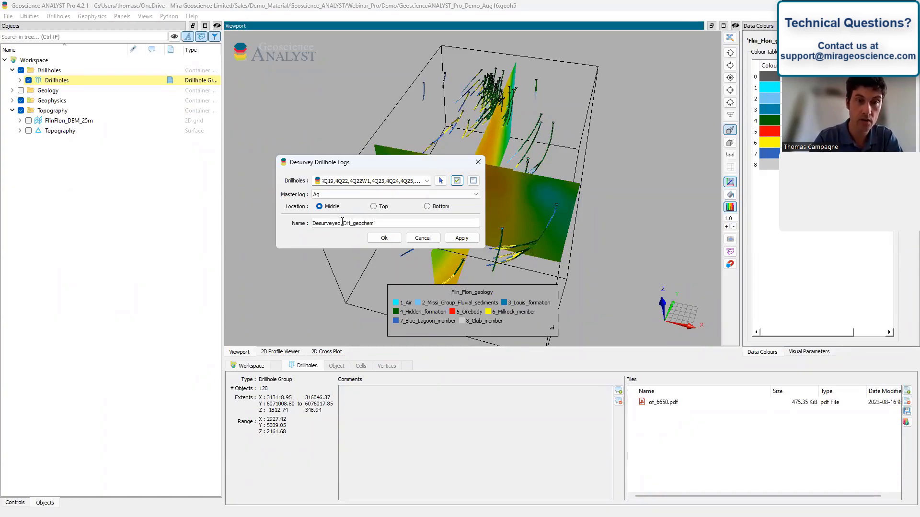
click(384, 238)
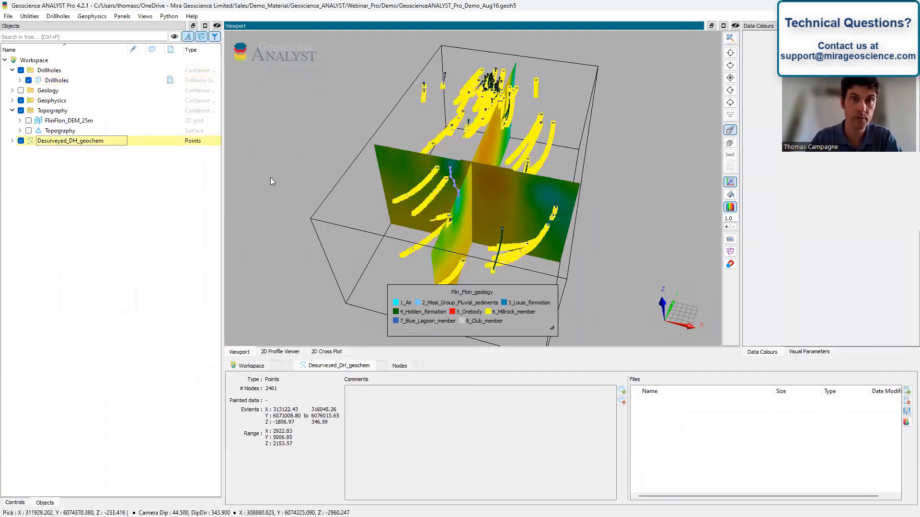
- Move Desurveyed_DH_geochem into the Drillholes container and hide the original Drillholes object to view the points against the model sections
drag(57, 142, 48, 72)
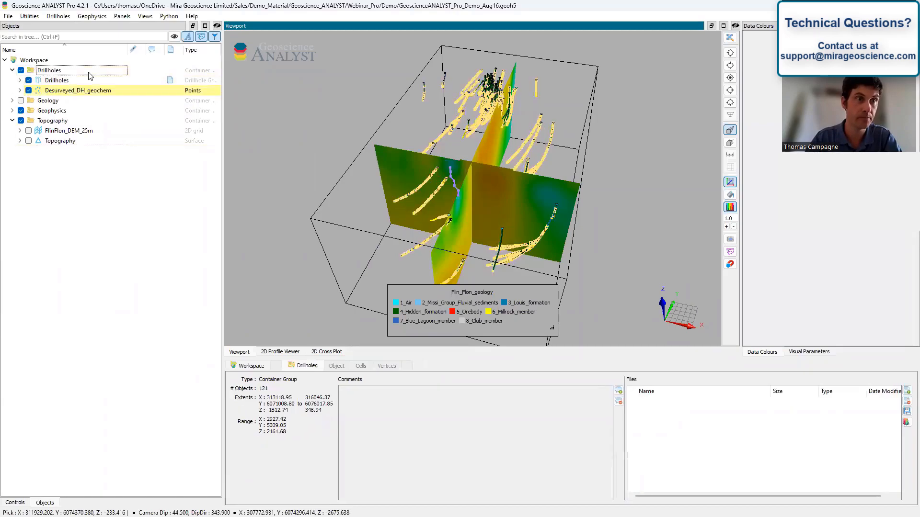
click(28, 80)
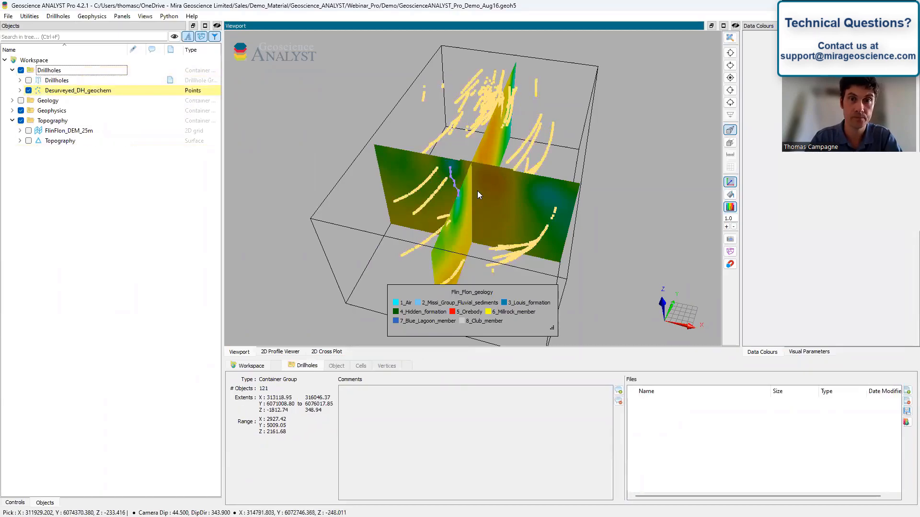
scroll(477, 190, up, 3)
scroll(484, 199, down, 3)
mouse_move(493, 207)
mouse_down()
mouse_move(538, 209)
mouse_move(507, 191)
mouse_move(475, 208)
mouse_up()
click(475, 208)
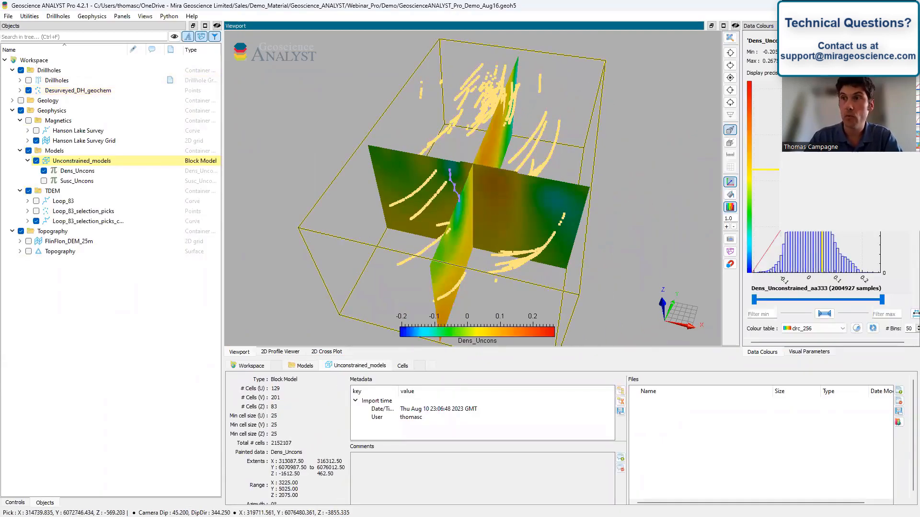
- Expand the property list of Desurveyed_DH_geochem and open the Script on Object Property dialog for it, with the output name selected for editing
click(20, 91)
scroll(121, 261, down, 1)
scroll(121, 261, up, 1)
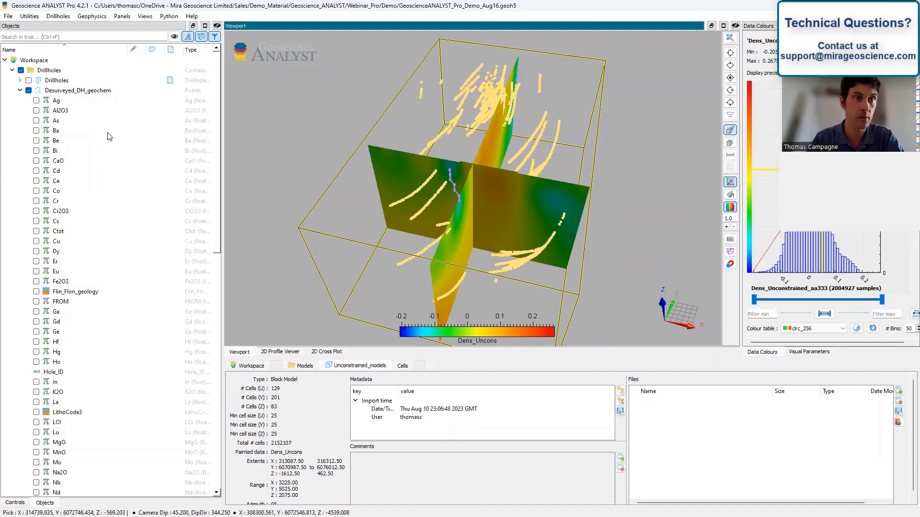
right_click(80, 91)
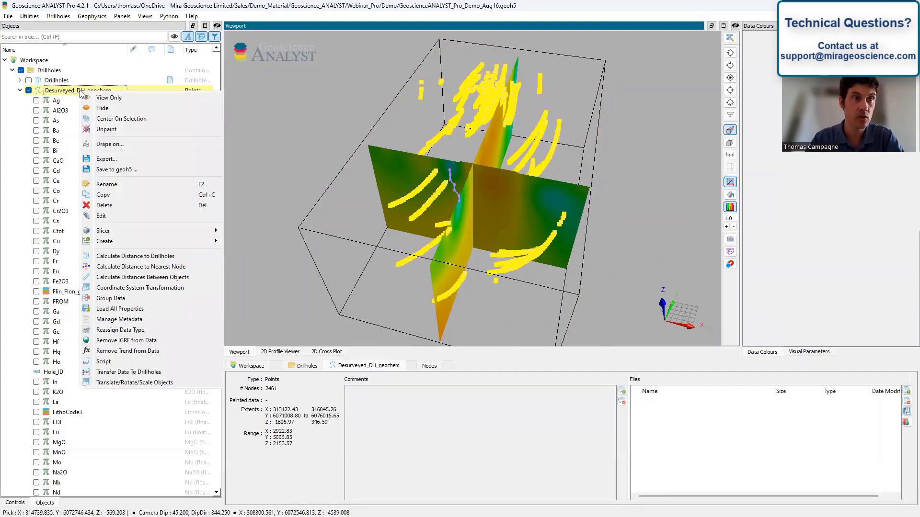
click(103, 362)
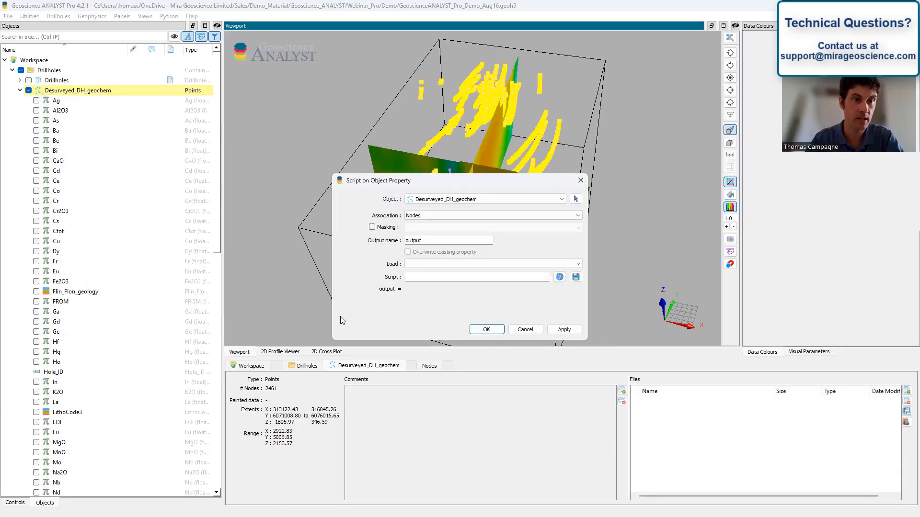
drag(454, 182, 410, 129)
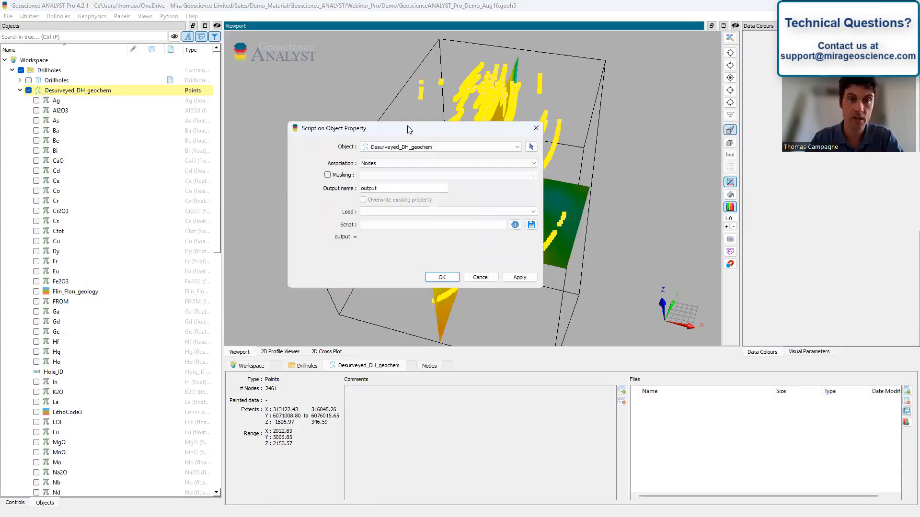
drag(397, 187, 360, 188)
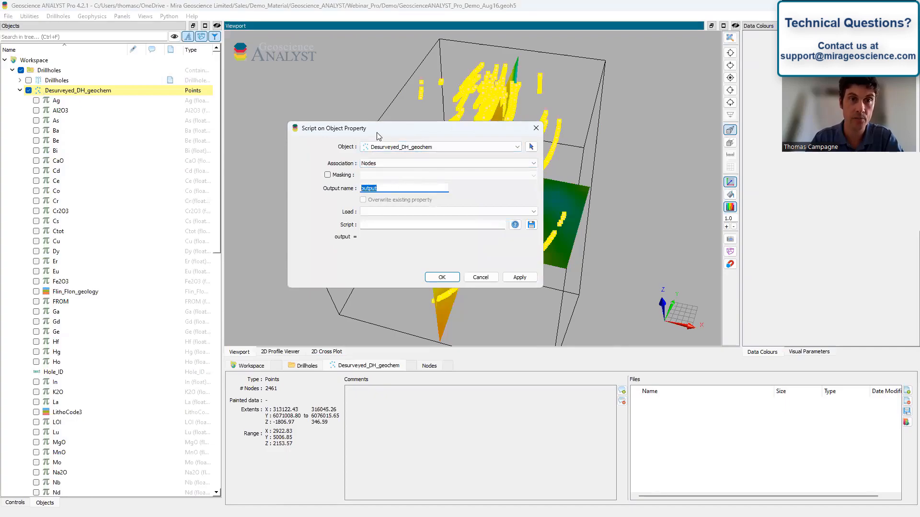
drag(379, 134, 341, 206)
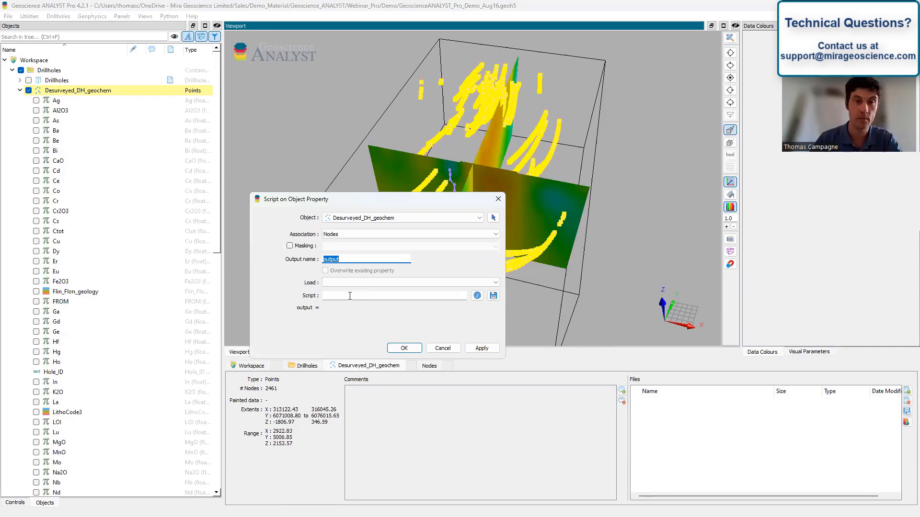
- Calculate a new node property named IE on Desurveyed_DH_geochem with the script Zr/TiO2
text(IE)
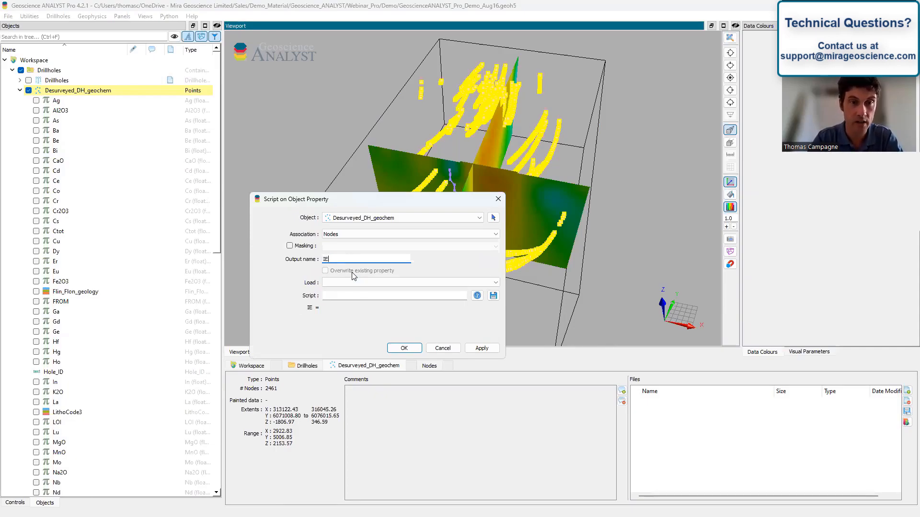
click(344, 295)
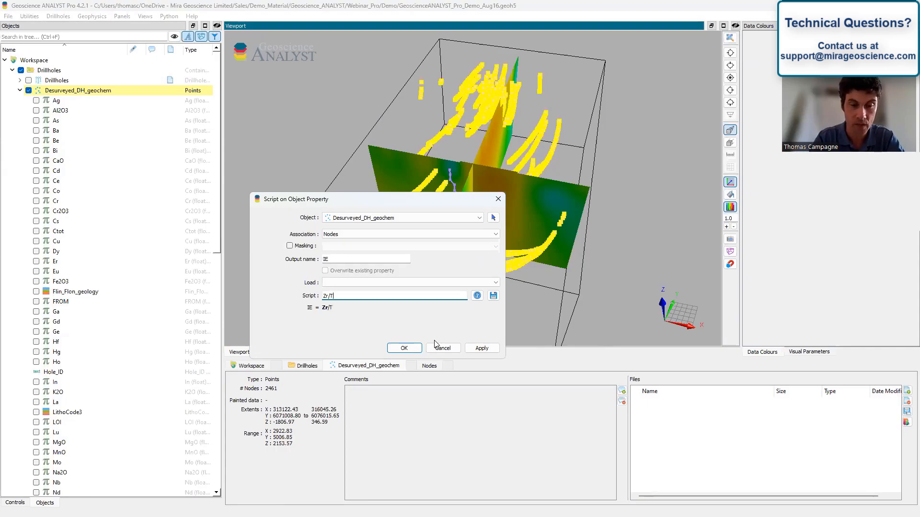
text(O)
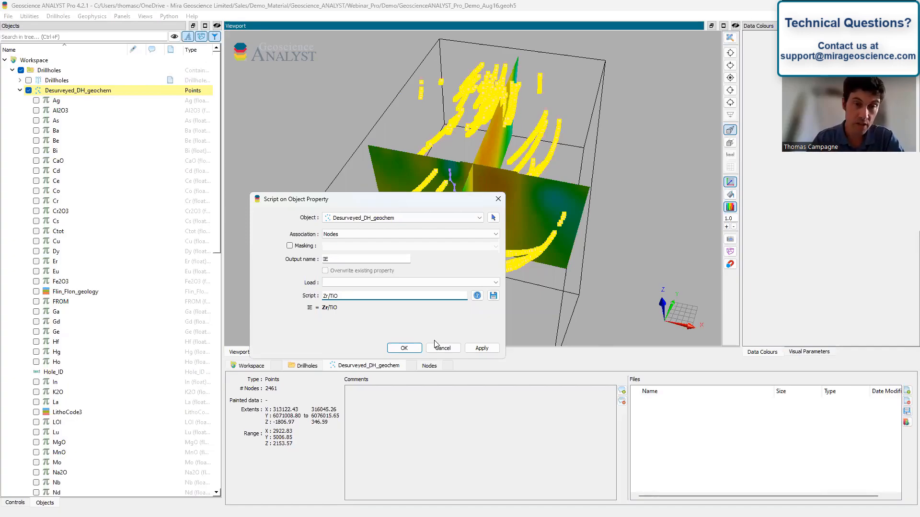
click(337, 296)
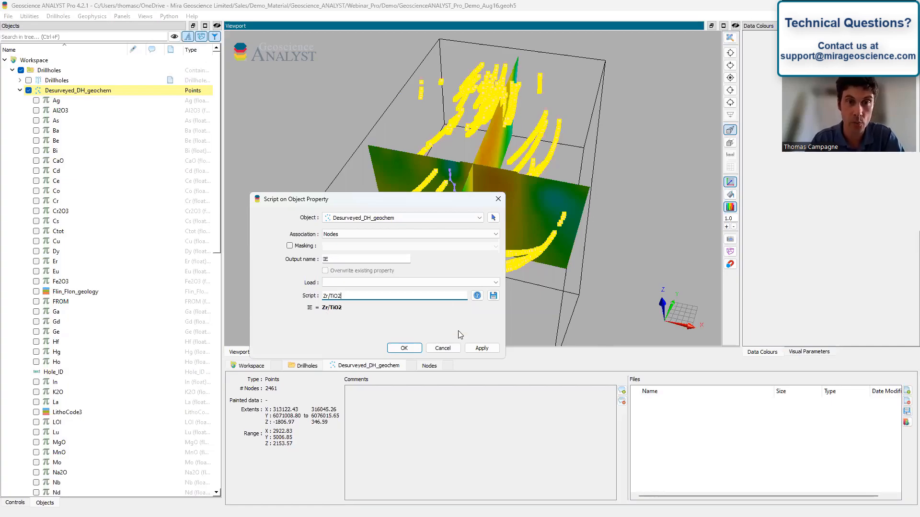
click(481, 348)
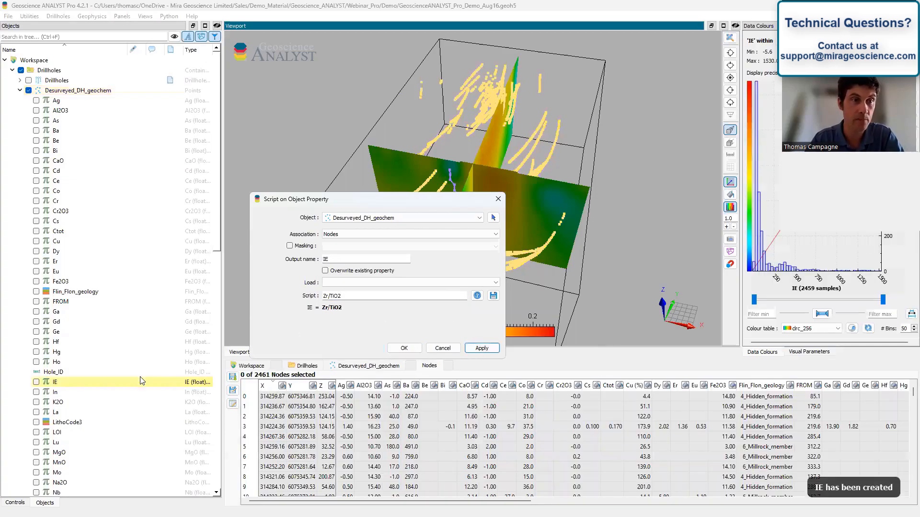
- Display IE on the desurveyed drillhole points and examine it in 3D with the script dialog moved aside
click(36, 382)
drag(488, 146, 580, 177)
middle_drag(580, 177, 537, 220)
click(415, 200)
drag(316, 204, 196, 197)
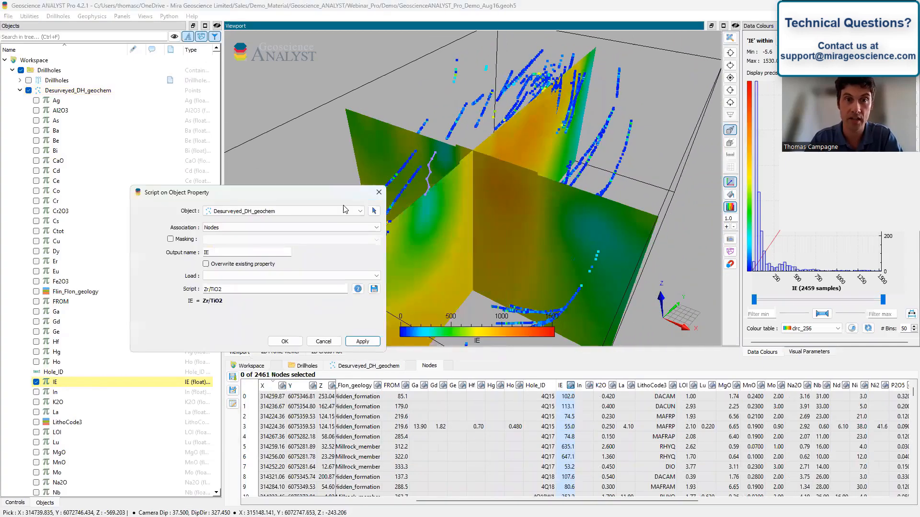
mouse_move(545, 231)
mouse_down()
mouse_move(569, 227)
mouse_move(551, 240)
mouse_up()
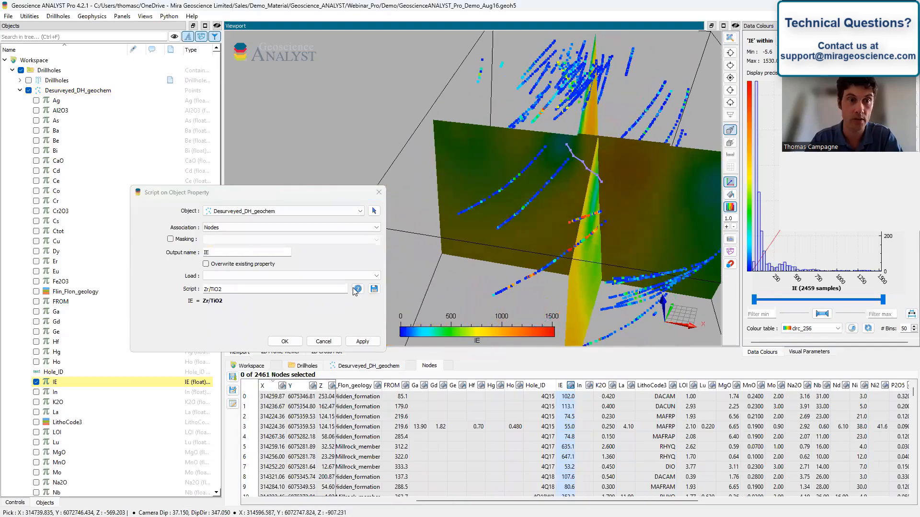
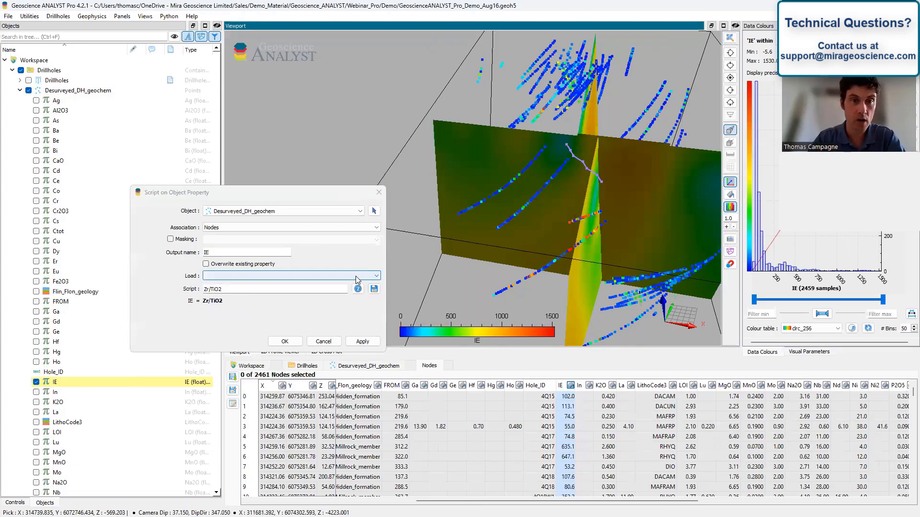
- Calculate a property named AI from the saved Geochem_AI script and display it on the drillhole points
click(358, 277)
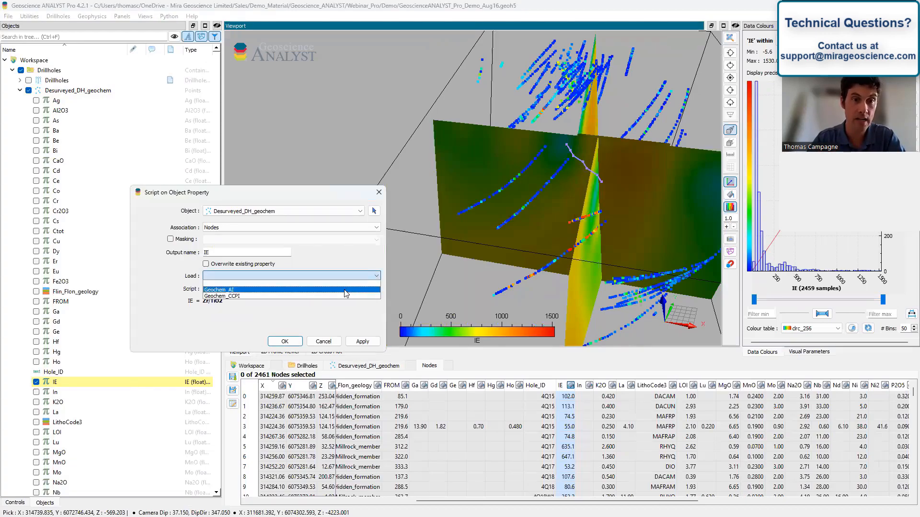
click(346, 291)
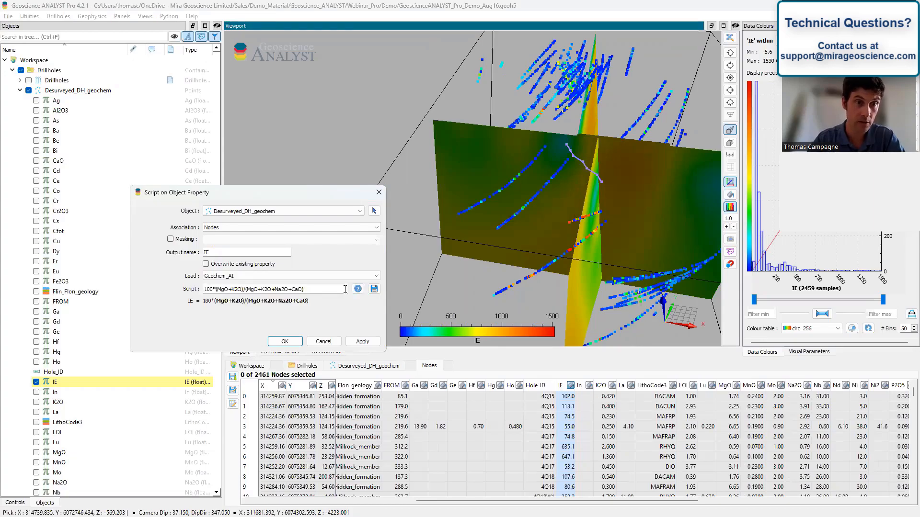
double_click(205, 253)
text(AI)
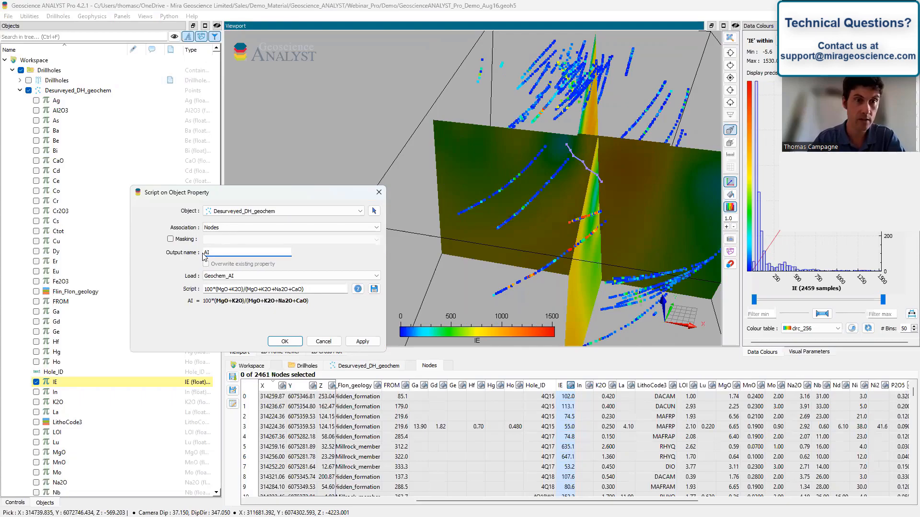
click(372, 340)
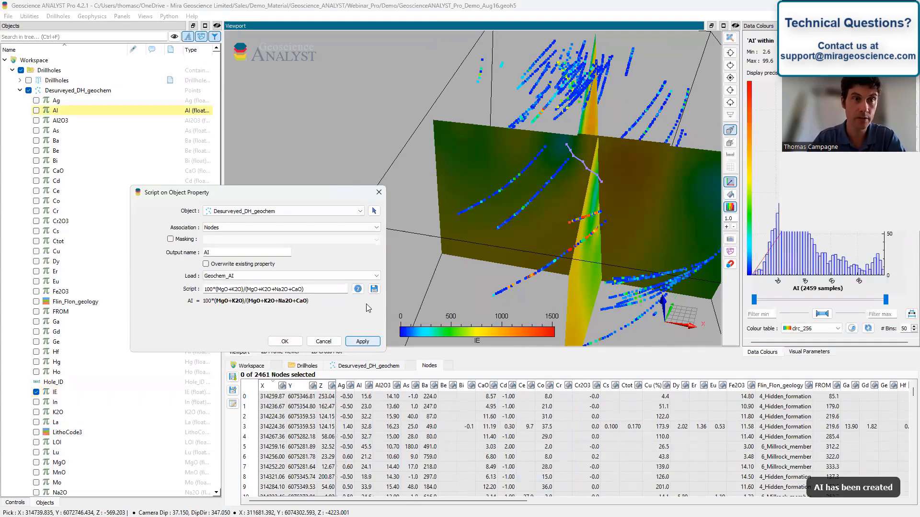
click(36, 111)
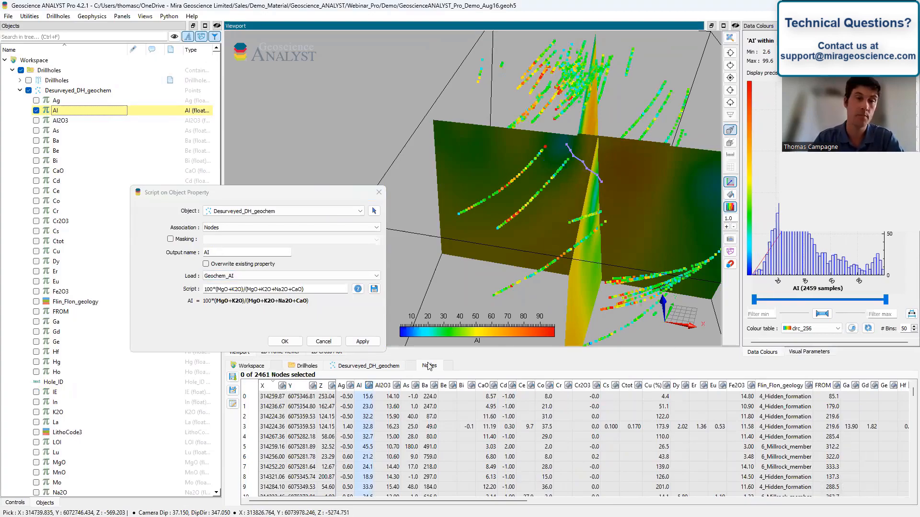
- Calculate a property named CCPI from the saved Geochem_CCPI script and display it on the drillhole points
double_click(208, 251)
text(CCPI)
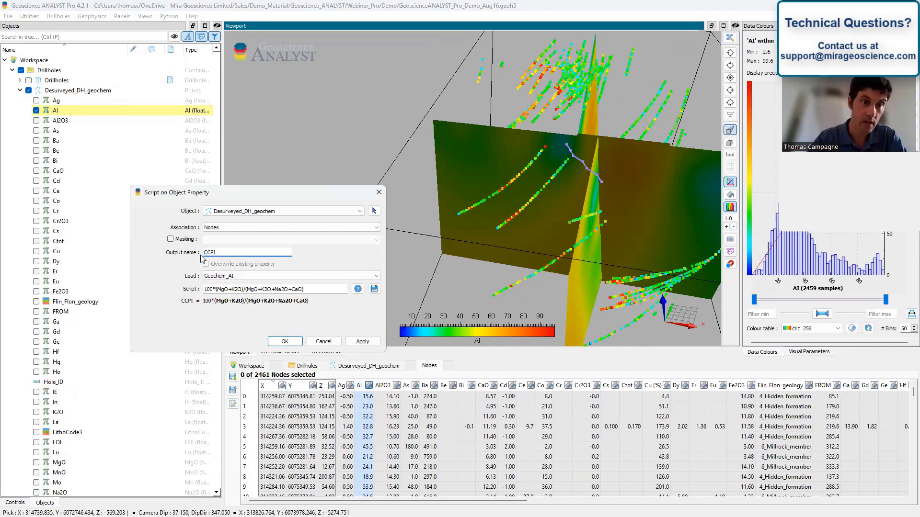
click(241, 276)
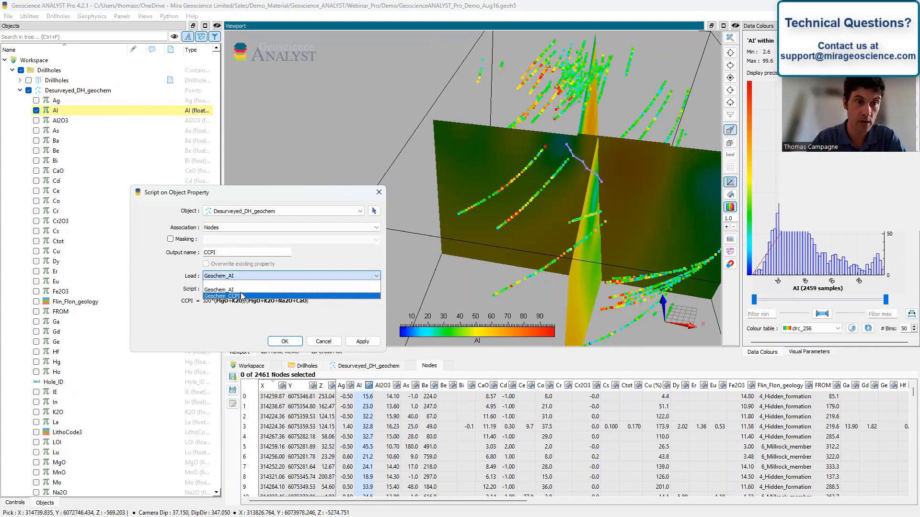
click(241, 296)
click(360, 343)
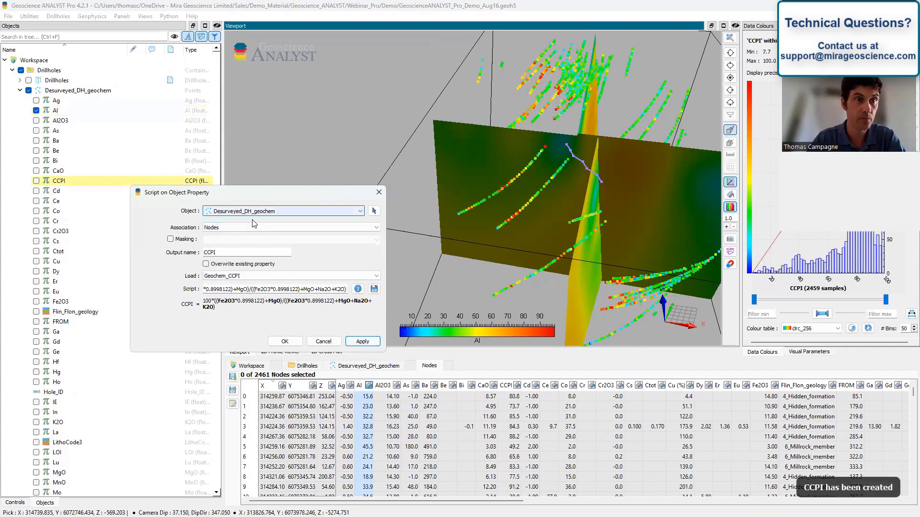
click(36, 182)
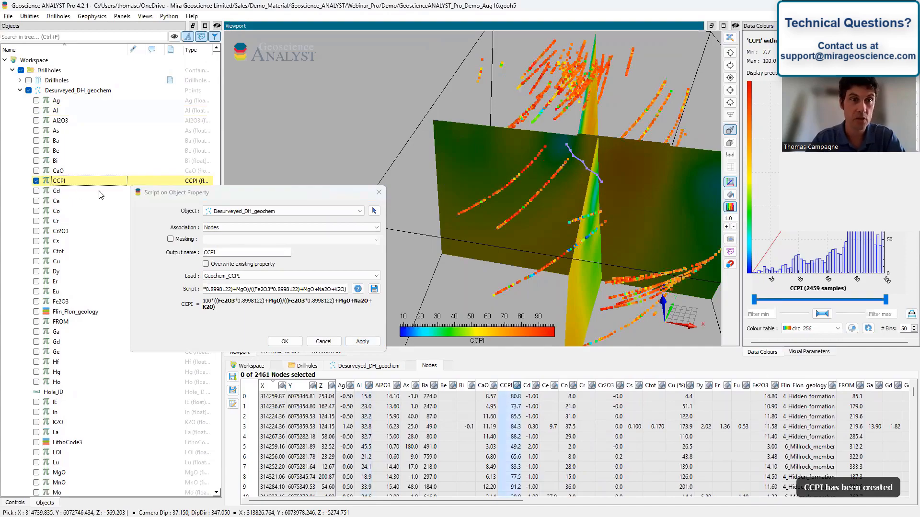
- Close the script dialog and examine the CCPI colouring of the drillhole points in 3D
drag(209, 197, 286, 178)
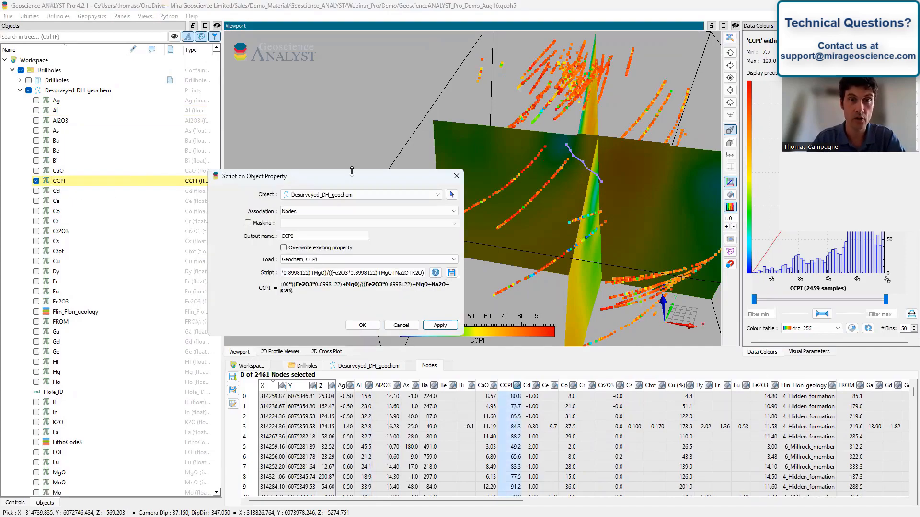
click(456, 173)
scroll(505, 211, up, 5)
scroll(505, 214, down, 7)
mouse_move(562, 224)
mouse_down()
mouse_move(507, 225)
mouse_move(555, 223)
mouse_move(551, 235)
mouse_up()
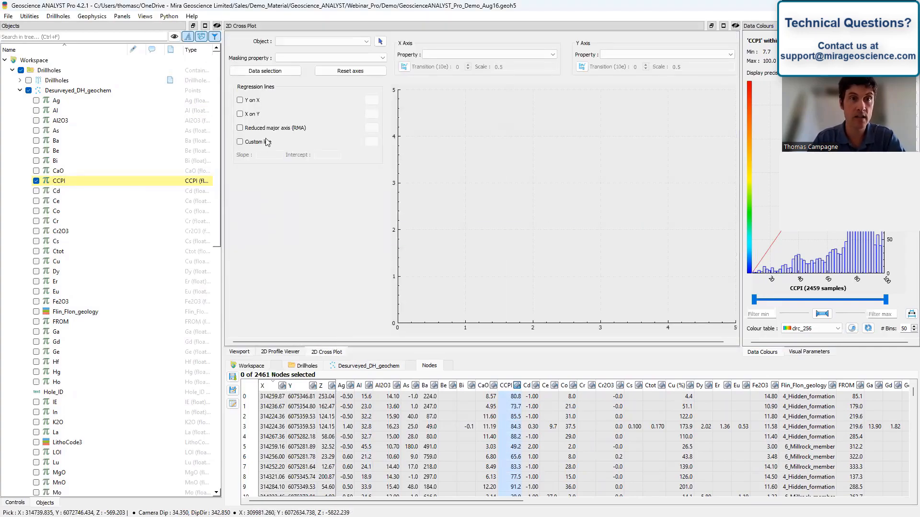
- Choose Desurveyed_DH_geochem as the object for the 2D cross plot
click(291, 41)
click(290, 41)
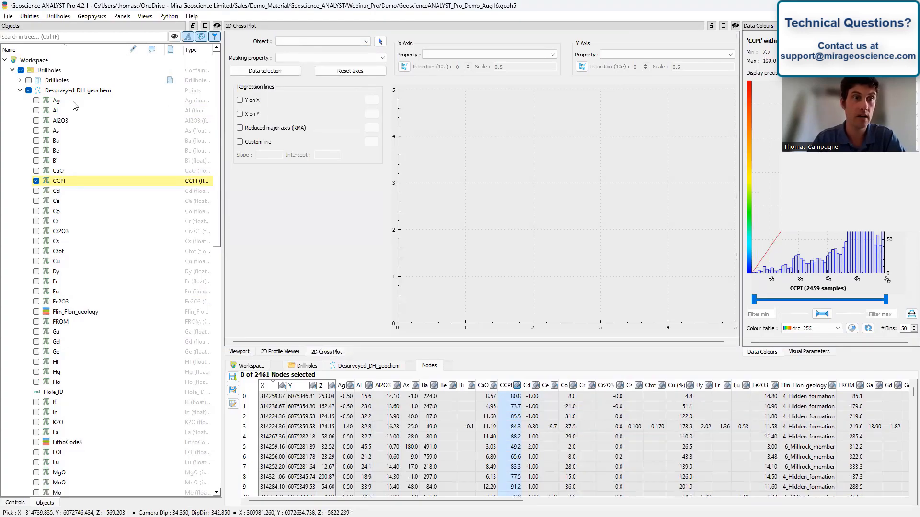
click(368, 43)
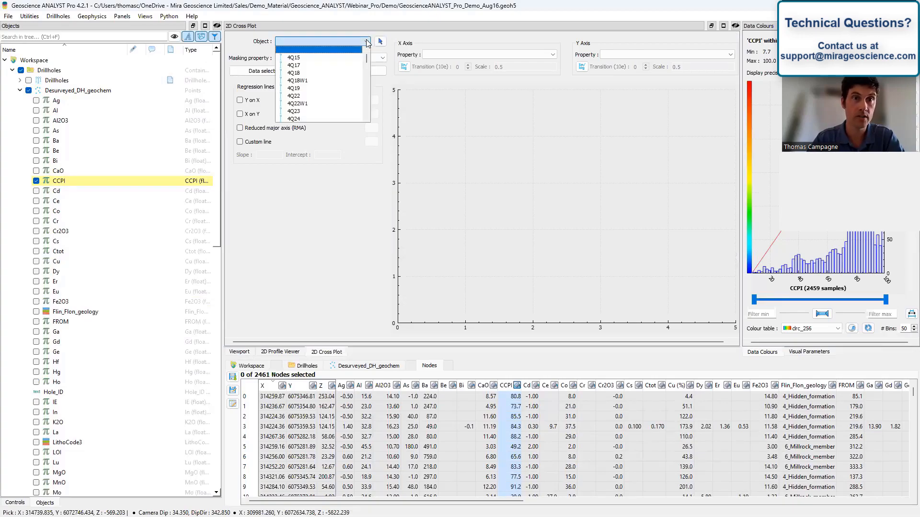
scroll(326, 96, down, 5)
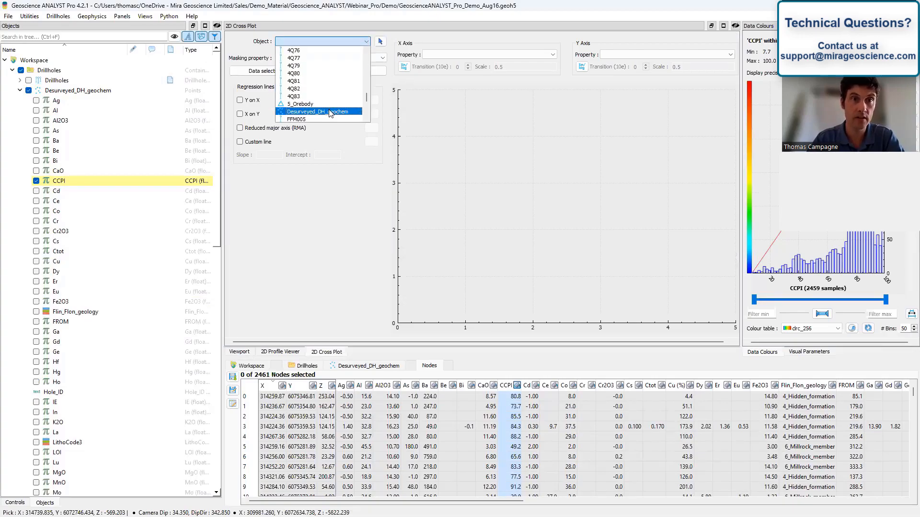
click(318, 109)
- Assign AI to the X axis of the cross plot and browse the Y axis properties
click(427, 54)
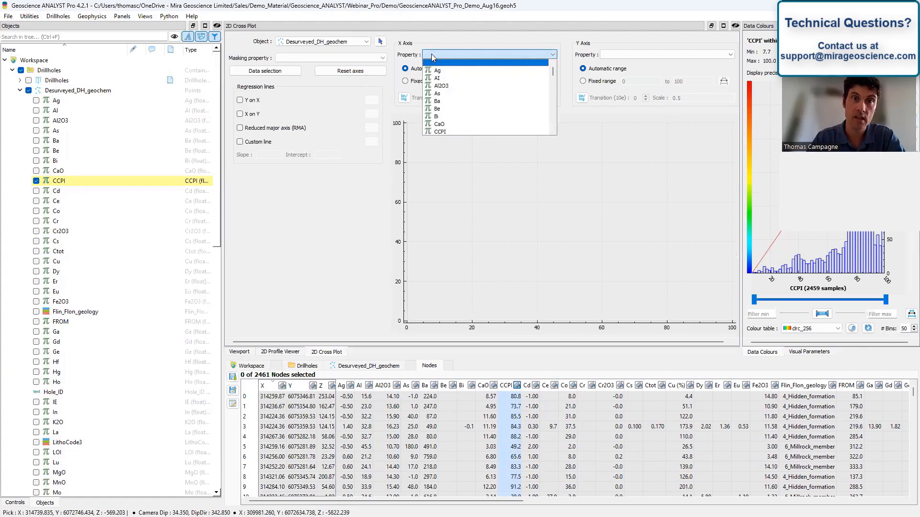
click(449, 78)
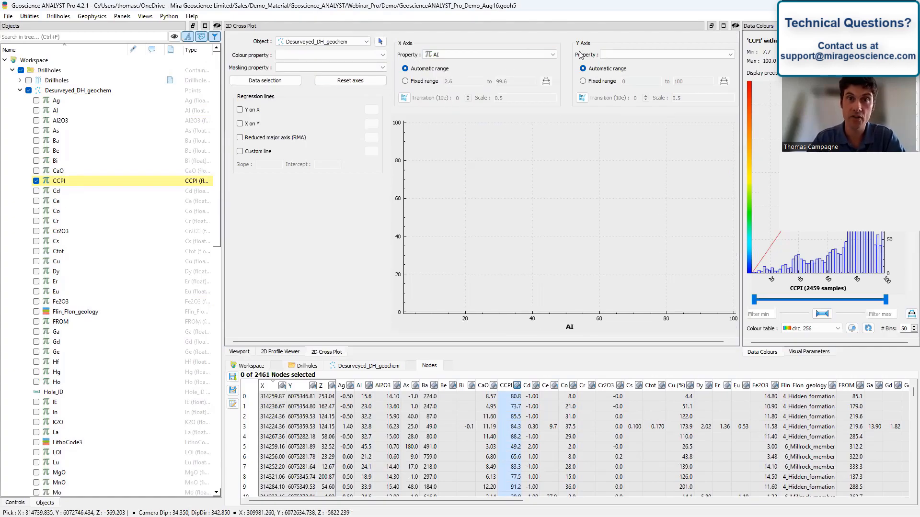
click(605, 54)
scroll(648, 104, down, 2)
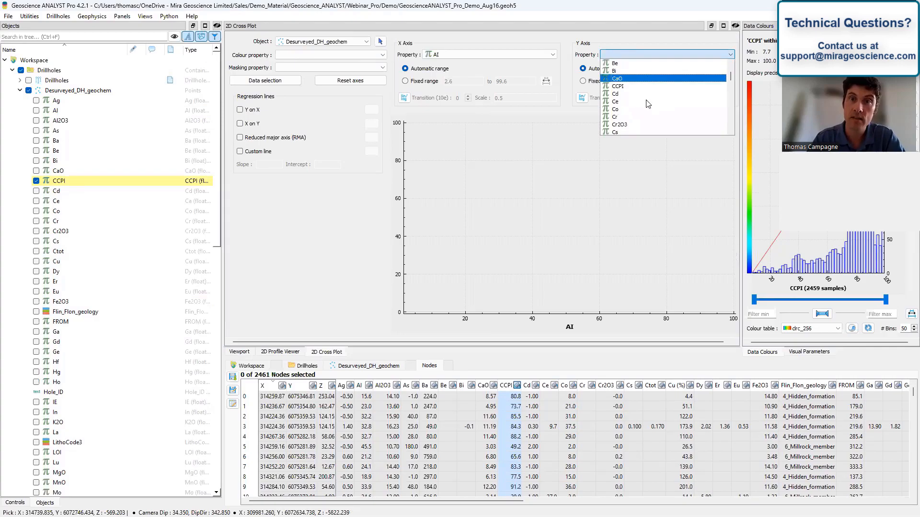
- Plot Cu on the Y axis against Flin_Flon_geology on the X axis as box plots
click(509, 55)
scroll(493, 110, down, 5)
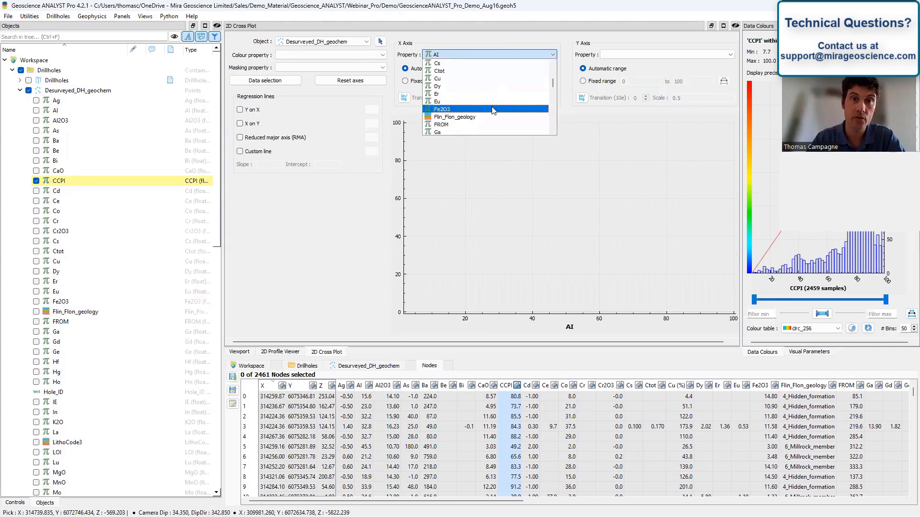
click(491, 117)
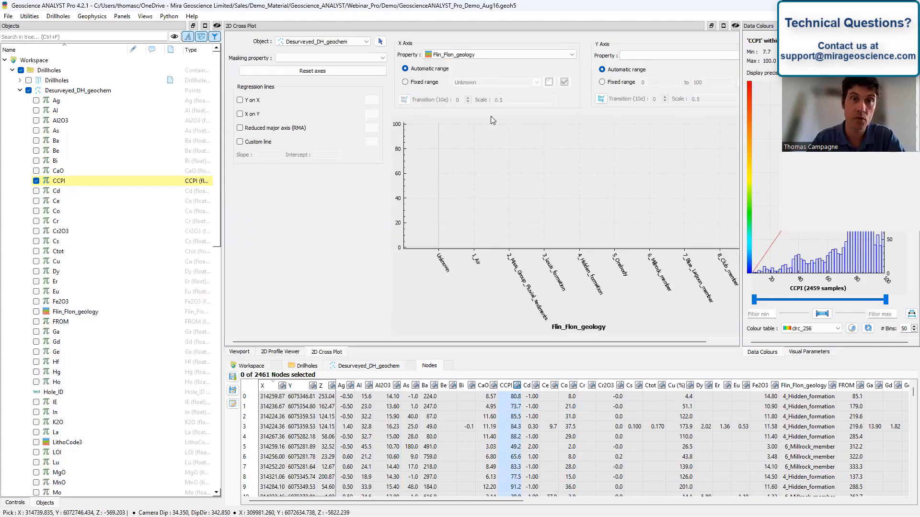
click(650, 57)
scroll(671, 97, down, 4)
scroll(672, 97, down, 1)
scroll(672, 89, up, 1)
click(670, 103)
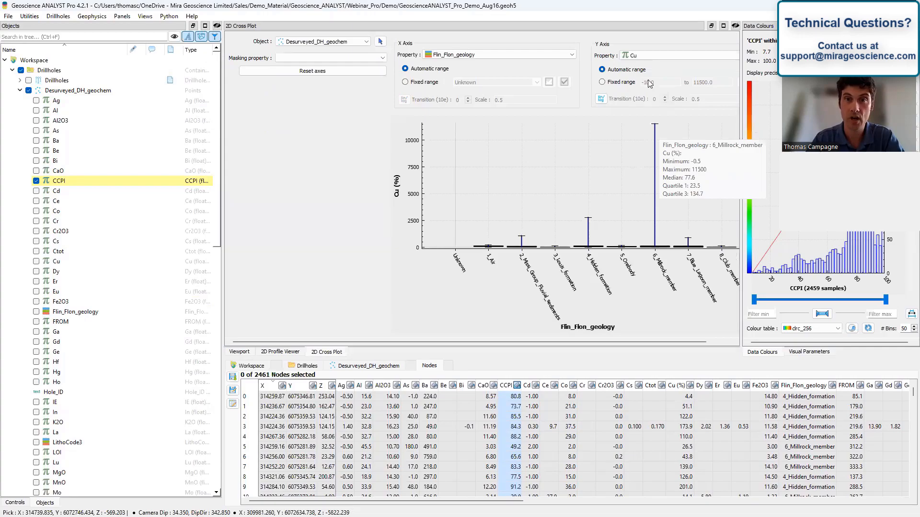
- Change the Y axis property to AI and inspect the box plot statistics per geological unit
click(650, 56)
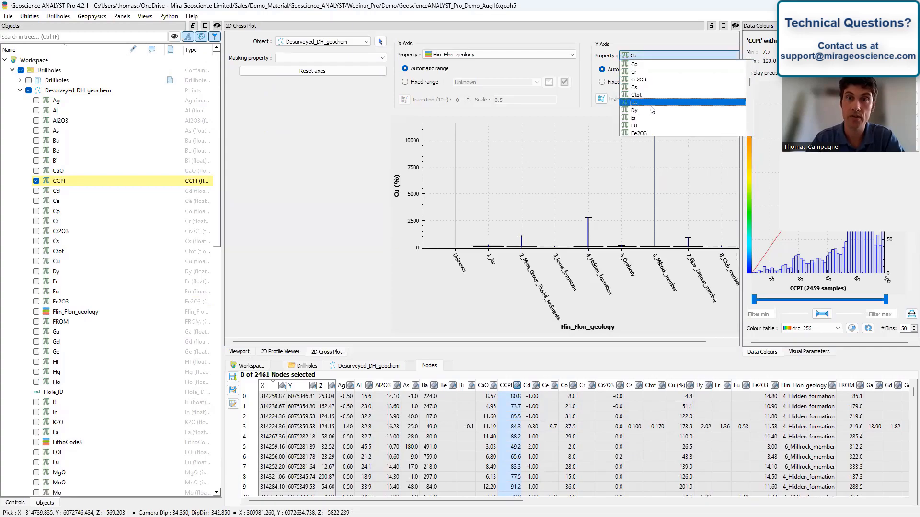
scroll(656, 79, up, 4)
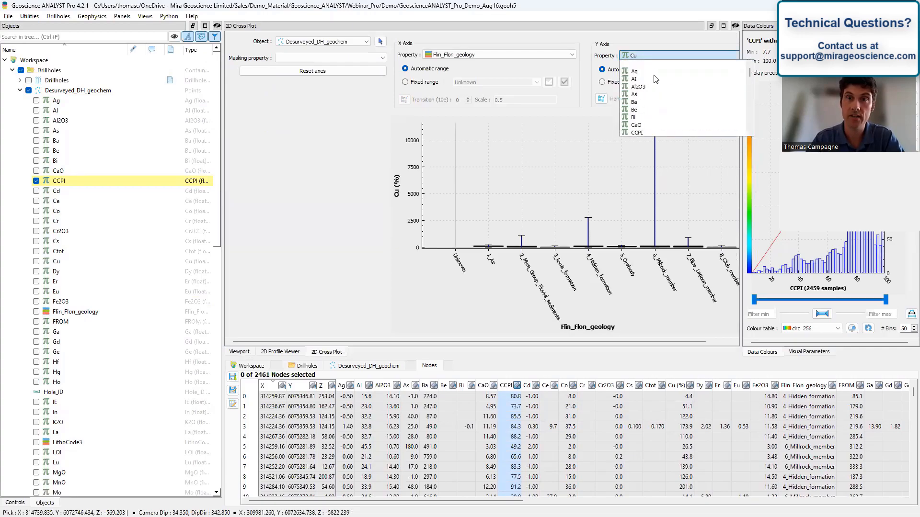
click(657, 79)
mouse_move(627, 209)
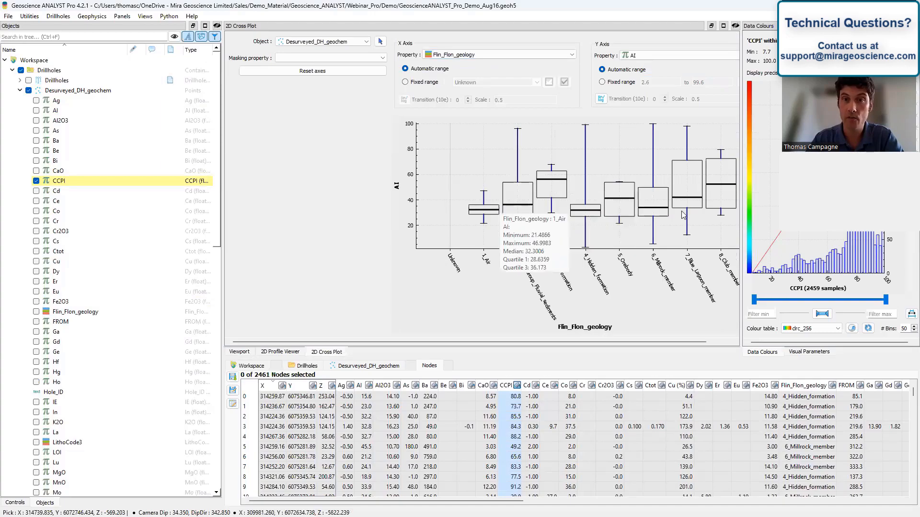
- Plot AI on the X axis against CCPI on the Y axis as a scatter plot
click(465, 55)
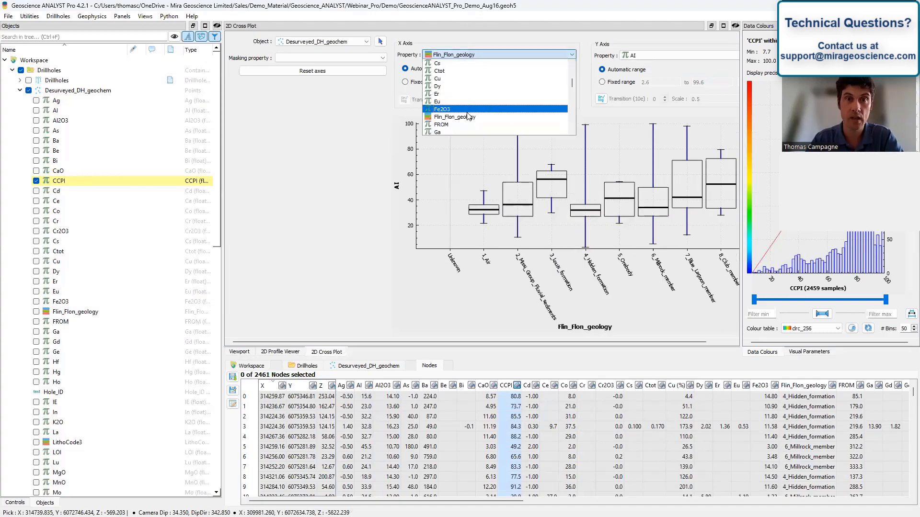
scroll(469, 81, down, 3)
scroll(471, 84, up, 7)
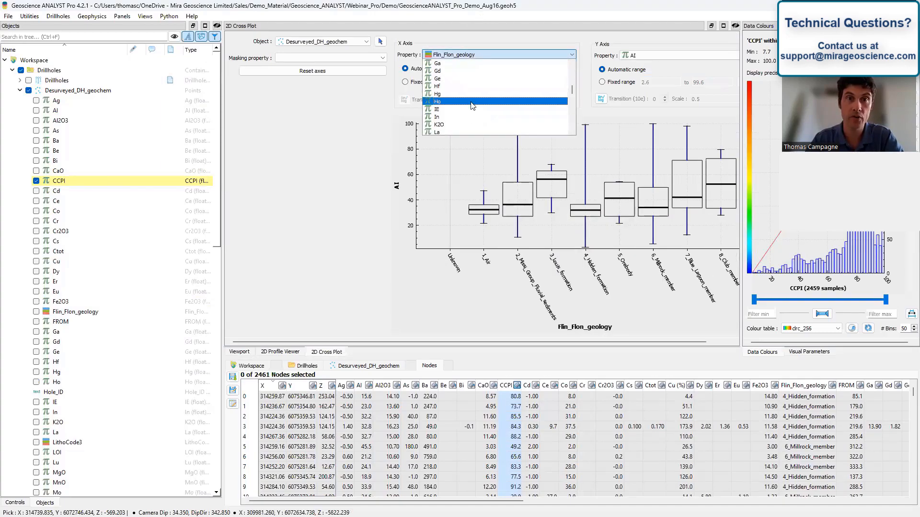
scroll(473, 80, up, 1)
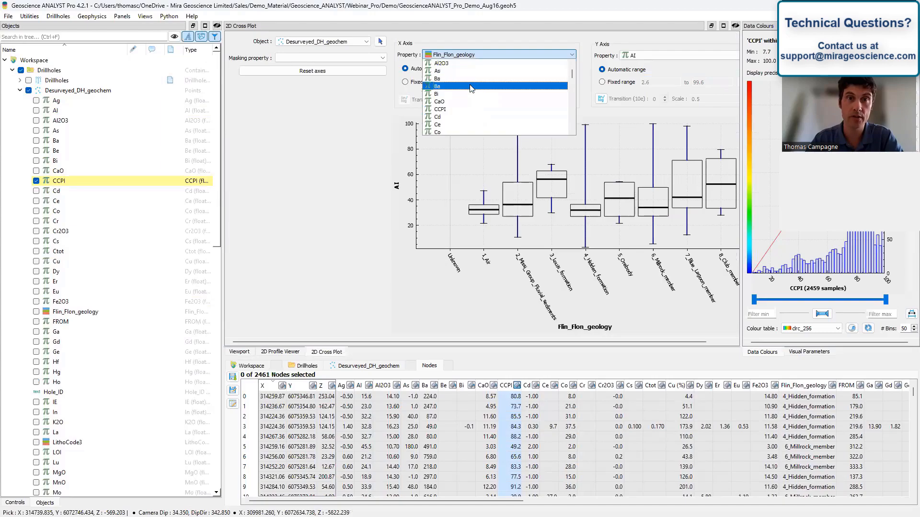
click(473, 78)
click(659, 58)
scroll(656, 65, down, 3)
click(655, 64)
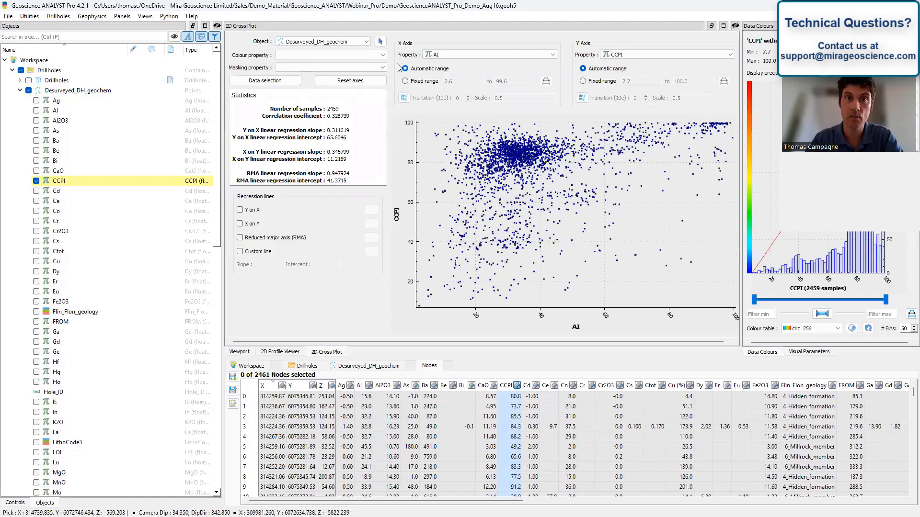
- Colour the AI versus CCPI scatter plot by the IE property and inspect the distribution of the points
click(313, 56)
scroll(325, 105, down, 5)
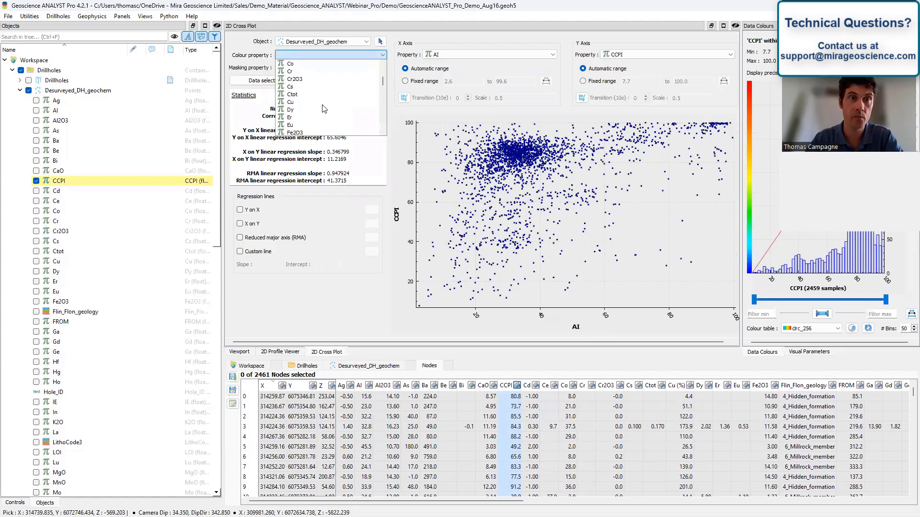
scroll(325, 109, down, 3)
click(323, 110)
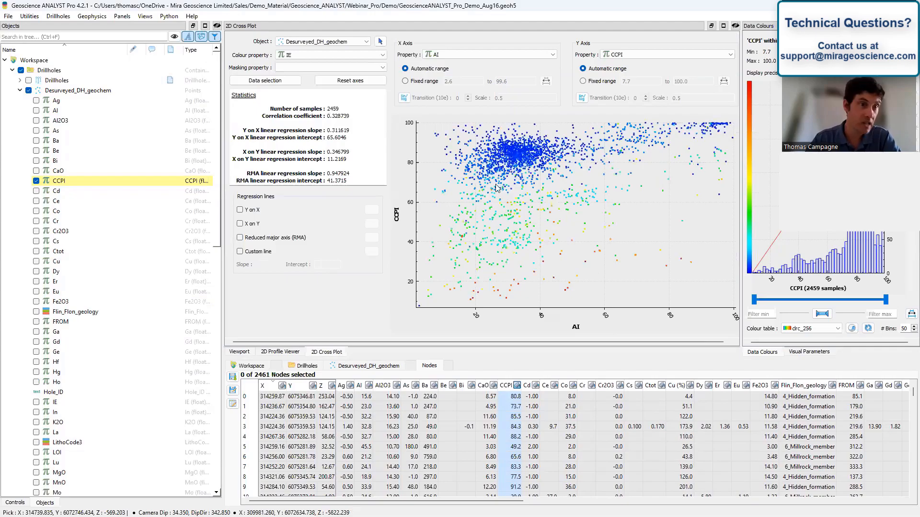
mouse_move(501, 187)
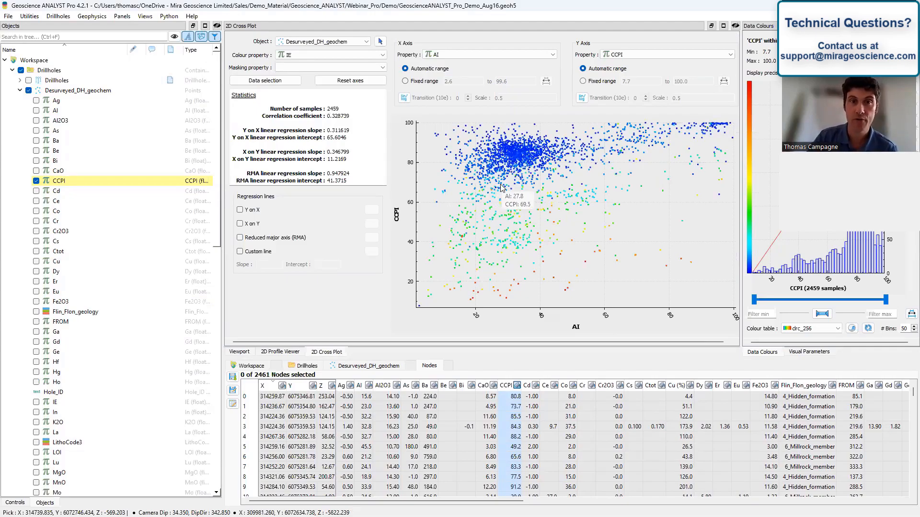
mouse_move(614, 240)
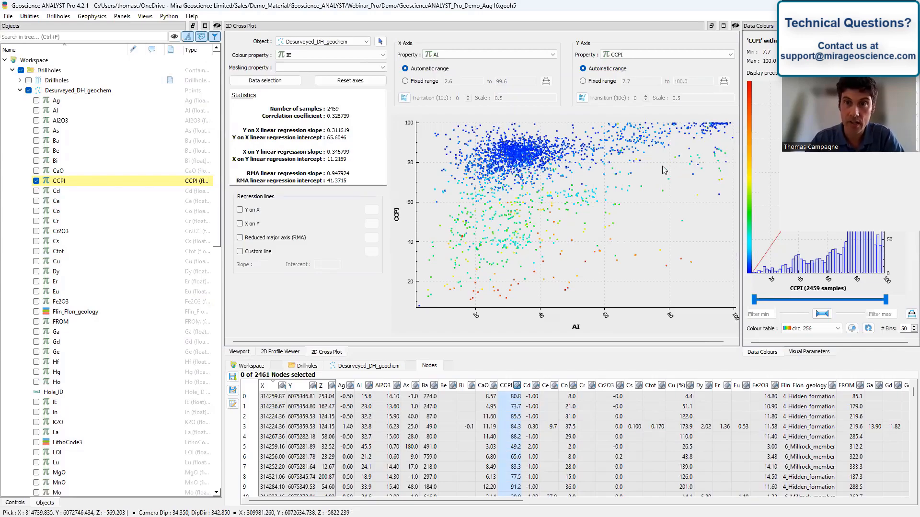
- Select the cross plot samples with AI from about 80 to 100 and CCPI from about 90 to 100, and view them in 3D
scroll(570, 211, up, 5)
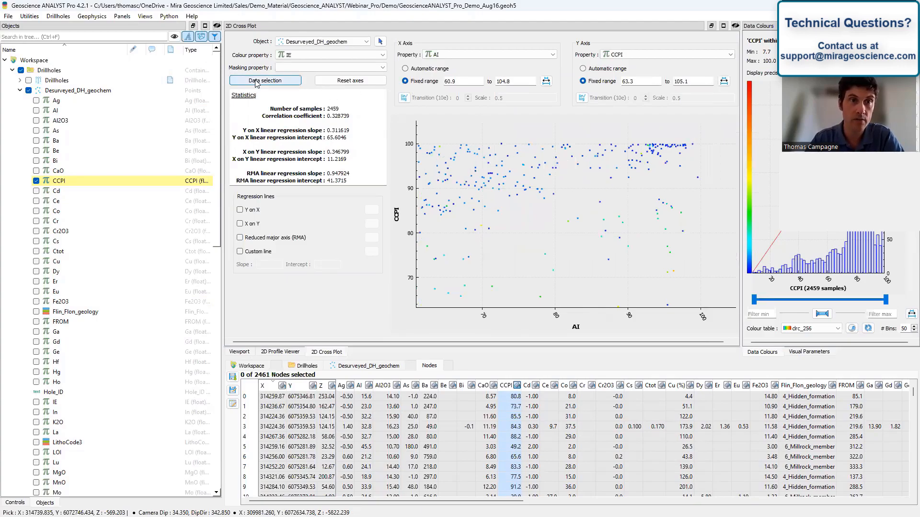
click(275, 81)
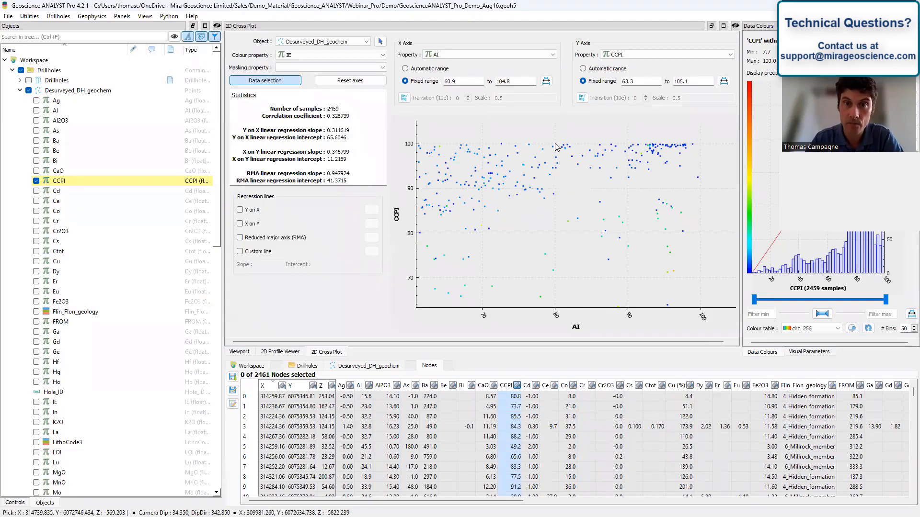
drag(555, 142, 703, 191)
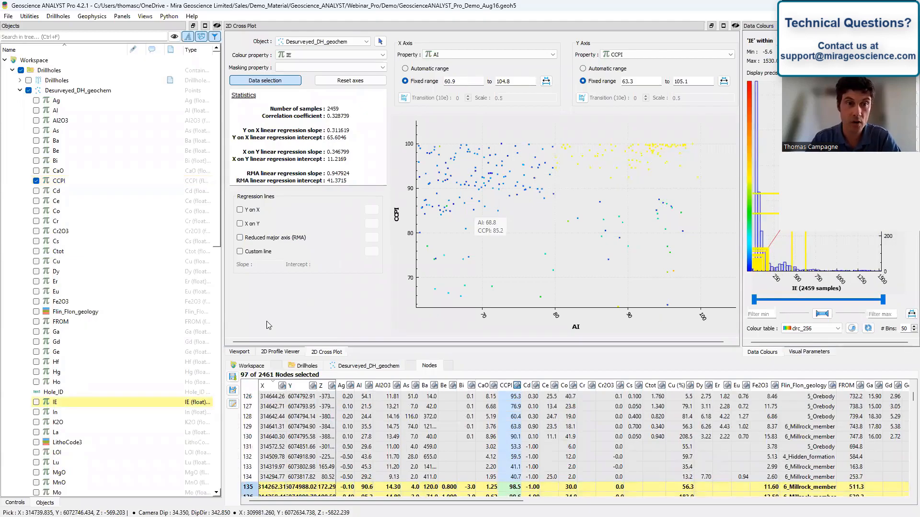
click(240, 352)
drag(467, 210, 485, 224)
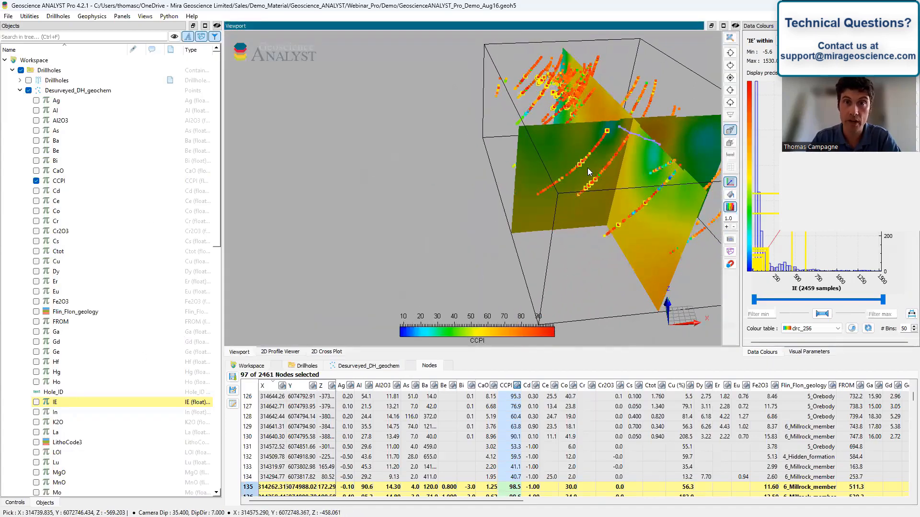
drag(601, 168, 482, 172)
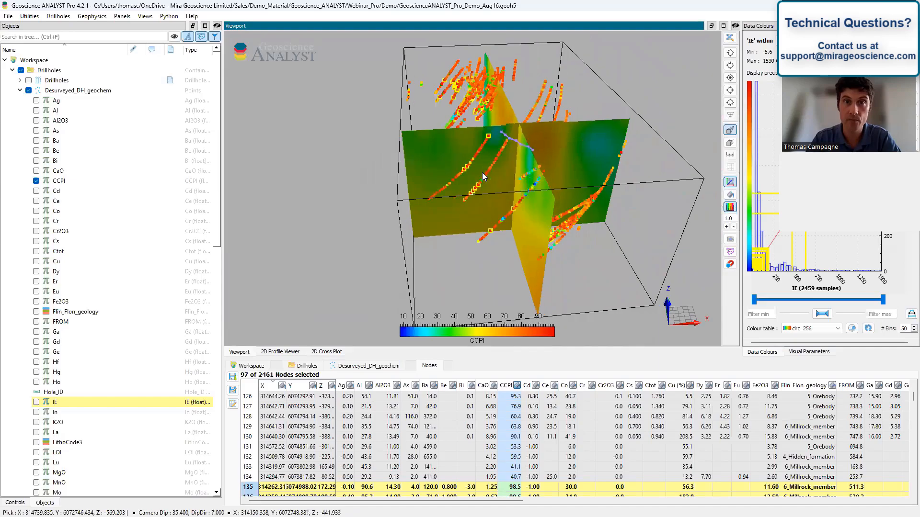
- Create a masking property named Chlor_Pyr_Zone on the Desurveyed_DH_geochem nodes from the selected indices
right_click(92, 94)
mouse_move(157, 248)
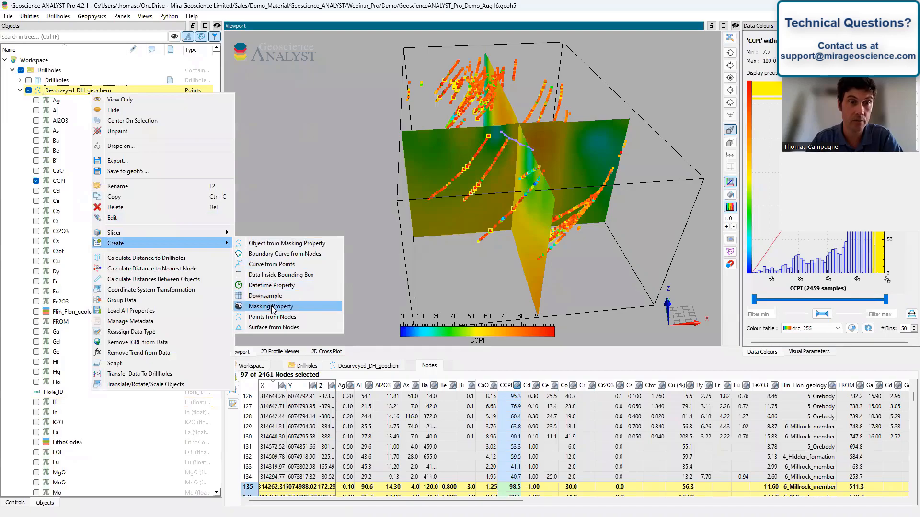
click(272, 307)
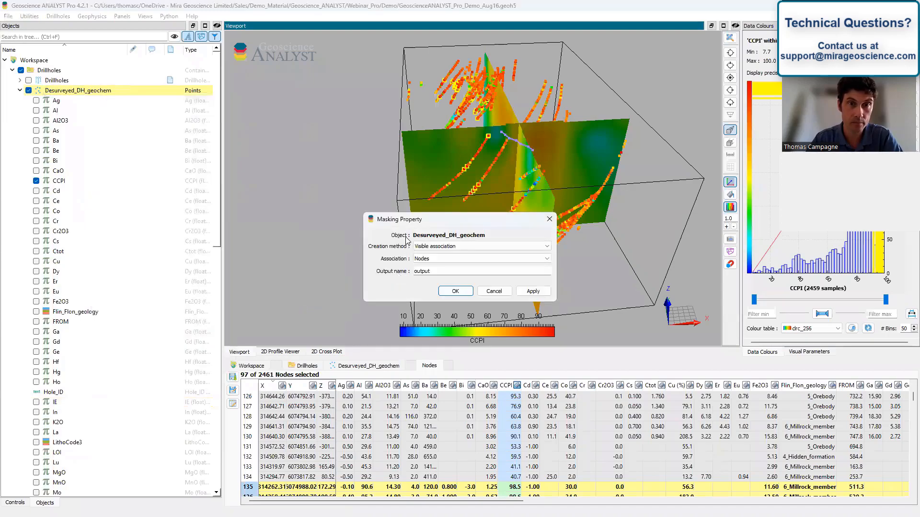
click(435, 246)
click(449, 266)
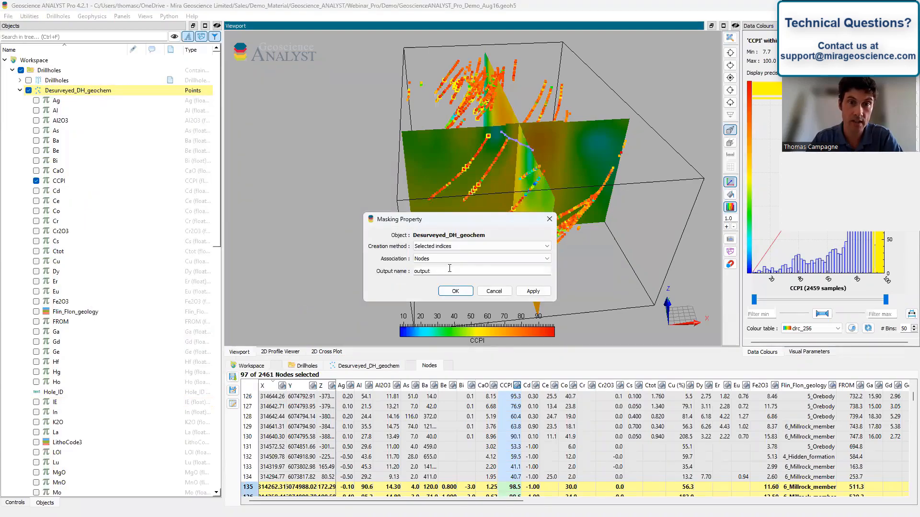
double_click(446, 272)
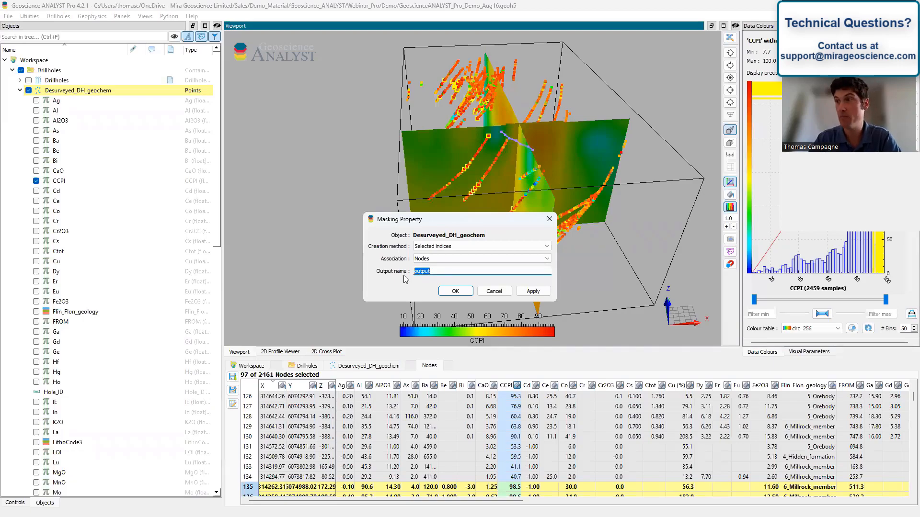
text(Chlor_Pyr_)
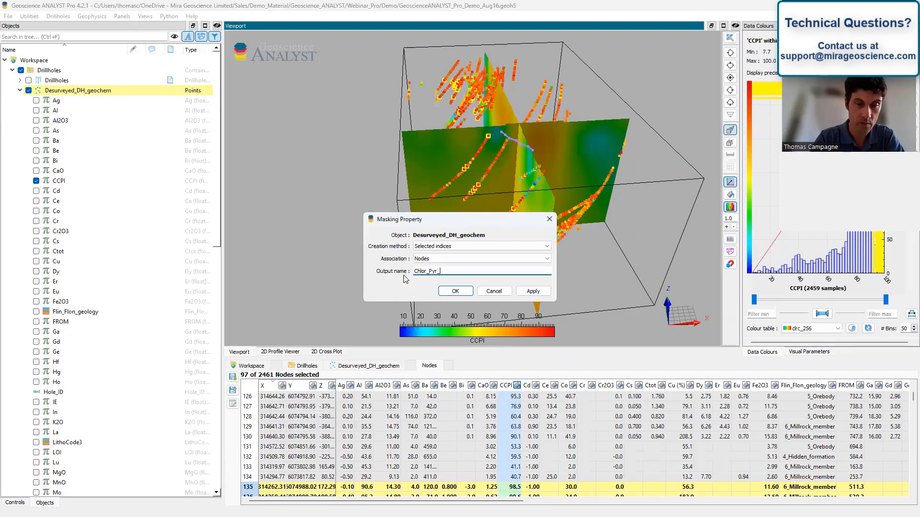
text(Zone)
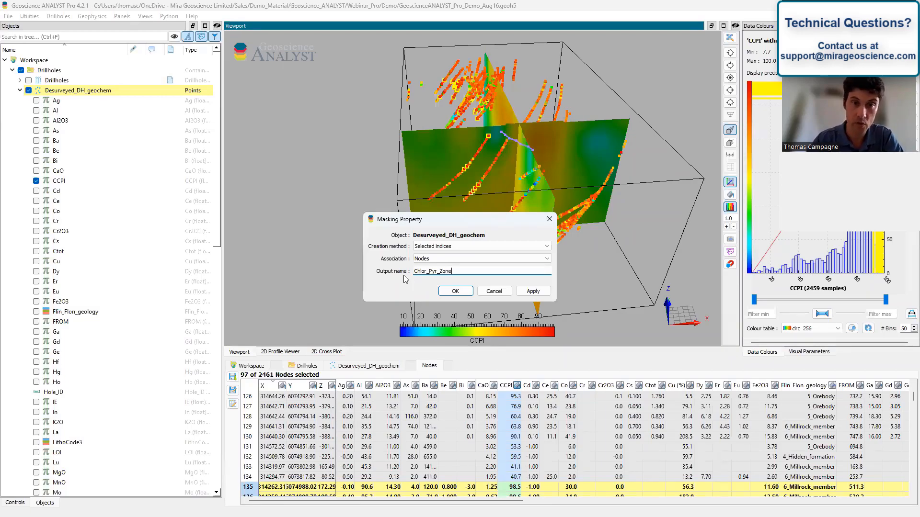
click(457, 294)
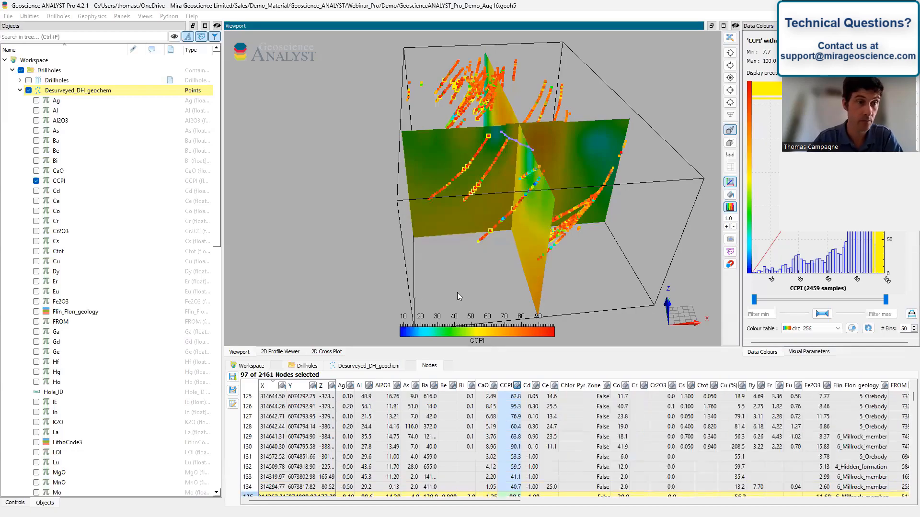
- Display the desurveyed points in 3D by Chlor_Pyr_Zone and replace the group selection in the cross plot with a single point
click(36, 211)
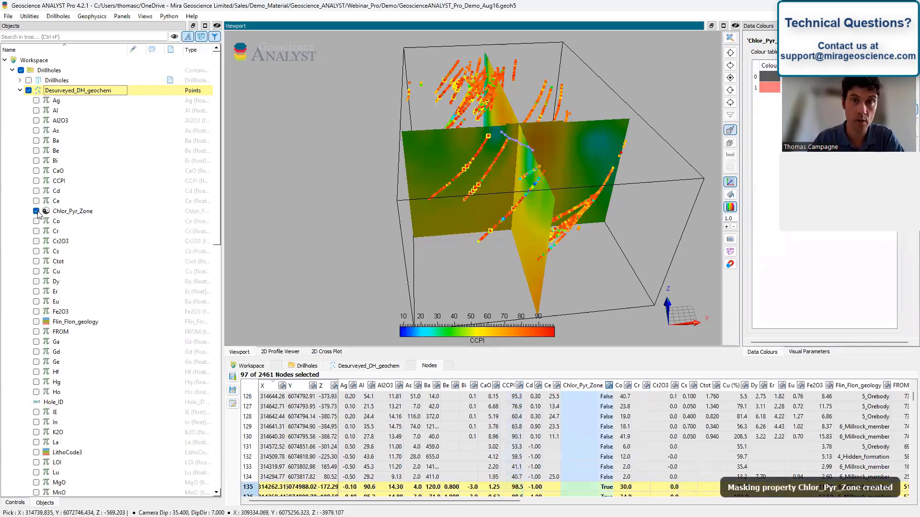
drag(436, 207, 455, 212)
click(326, 353)
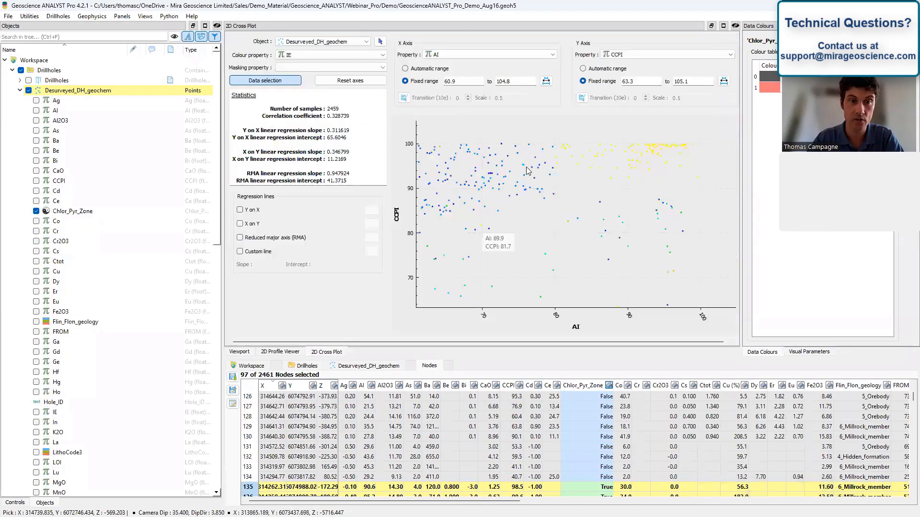
click(642, 153)
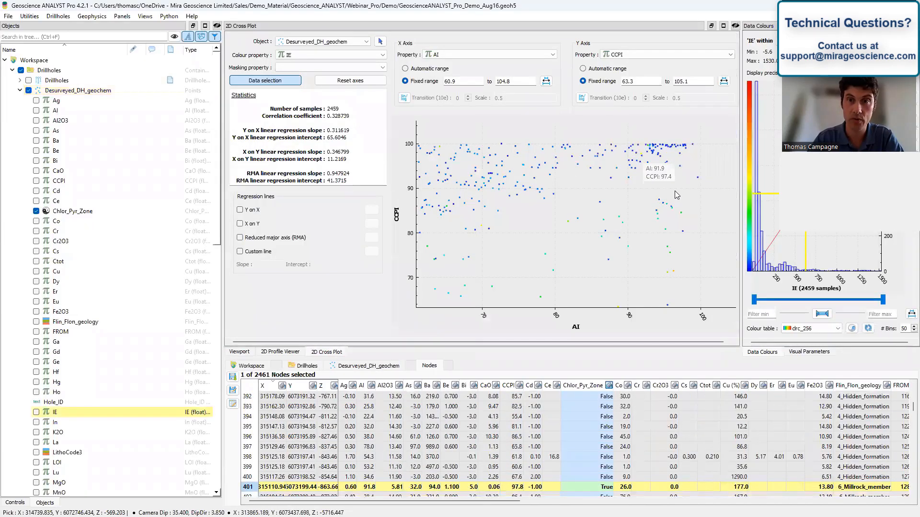
click(239, 352)
drag(457, 192, 436, 187)
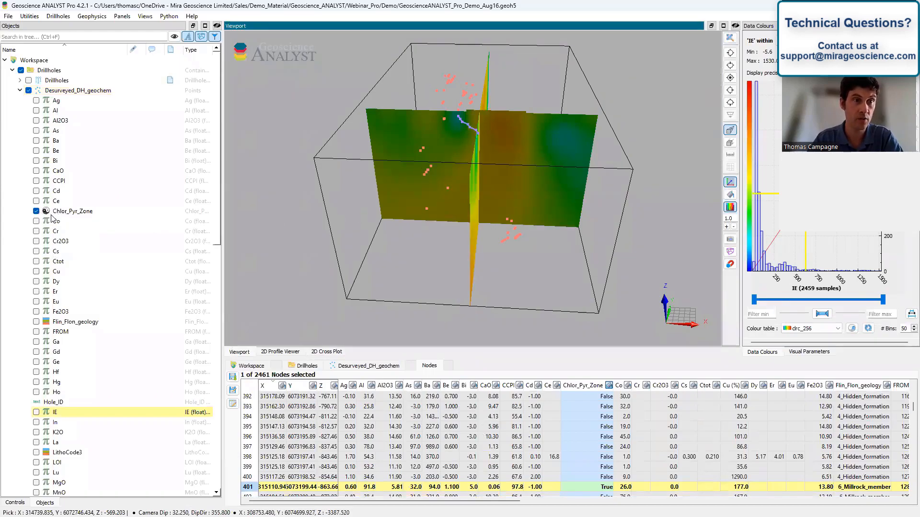
- Create a separate points object from Desurveyed_DH_geochem using the Chlor_Pyr_Zone masking property
right_click(72, 91)
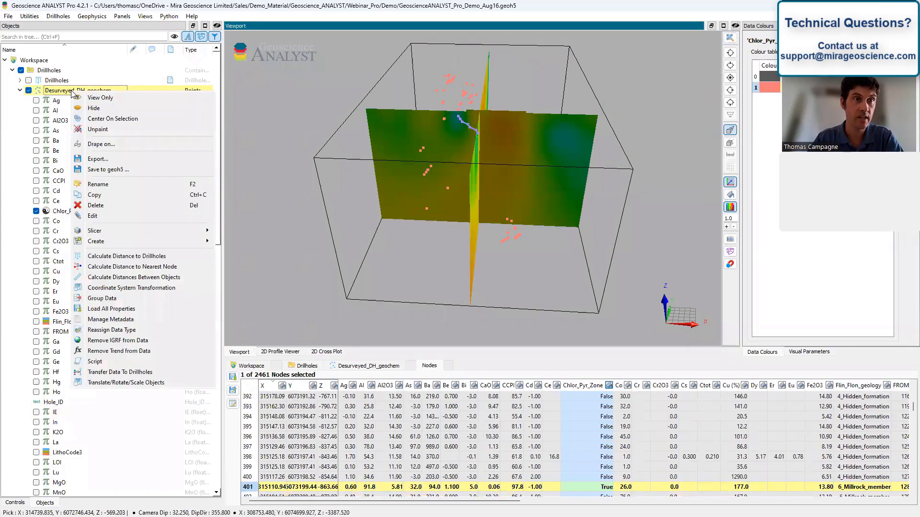
mouse_move(161, 246)
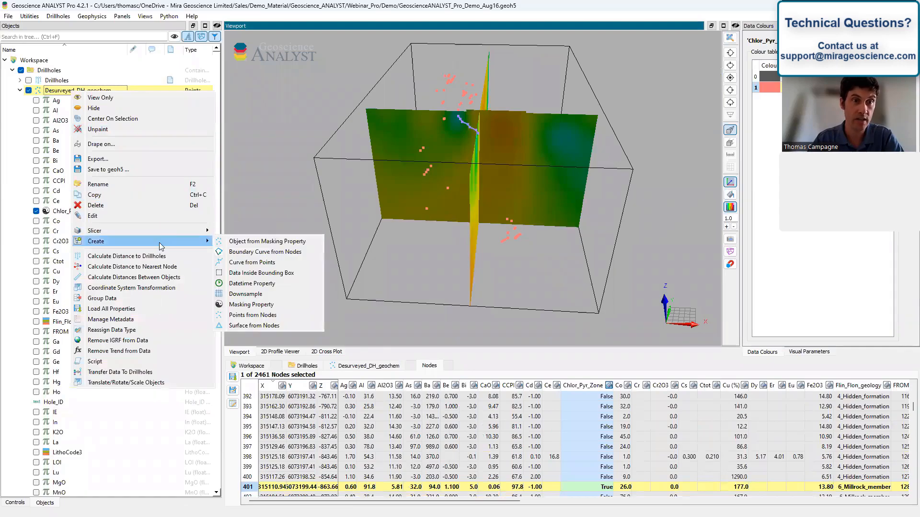
click(248, 242)
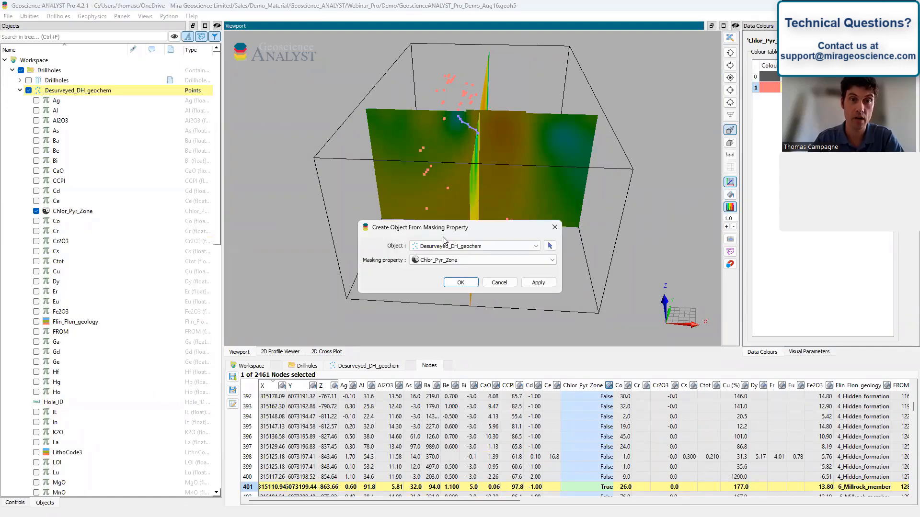
click(460, 282)
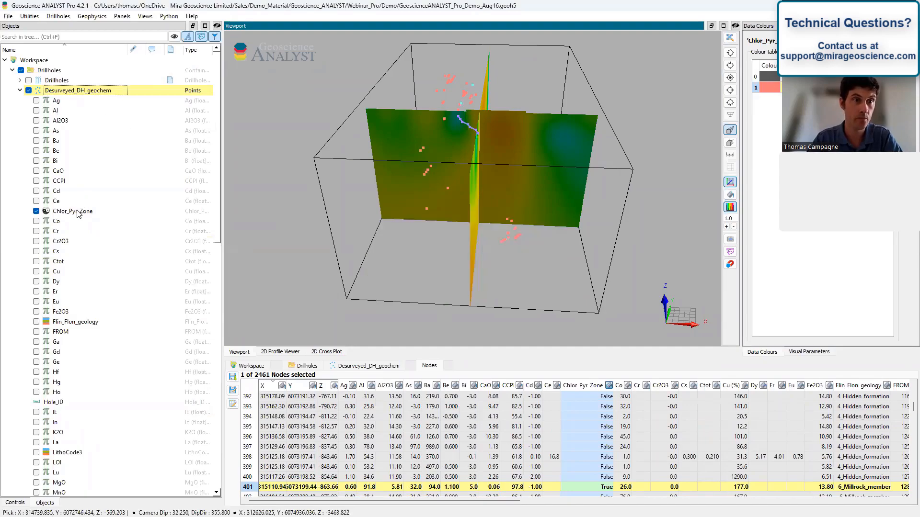
- Rename the newly extracted points object as Desurveyed_DH_geochem_Chlor_Pyr_Zone
double_click(78, 212)
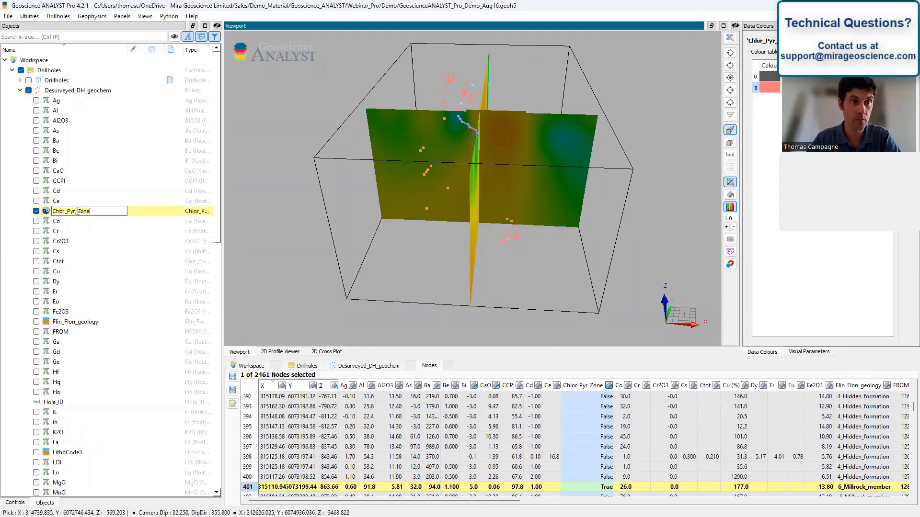
click(19, 91)
click(83, 263)
click(94, 262)
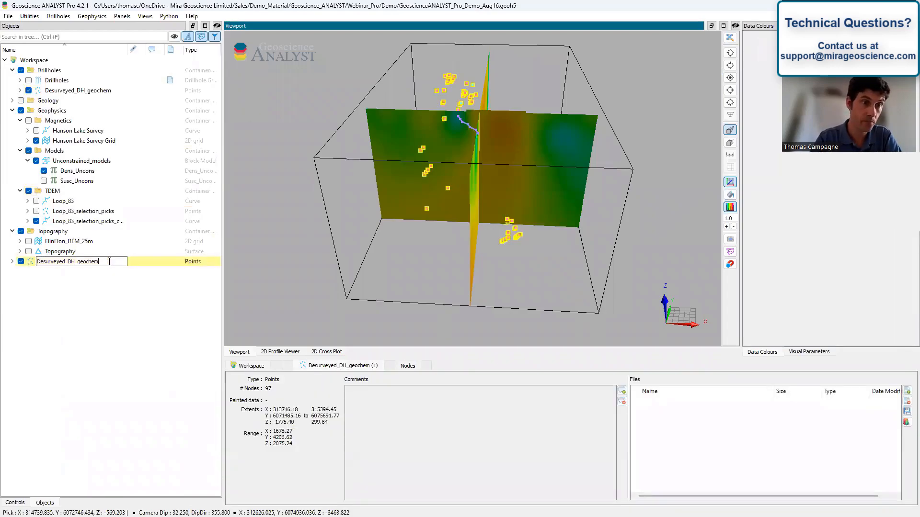
text(_)
text(Chlor_Pyr_Zone)
click(96, 292)
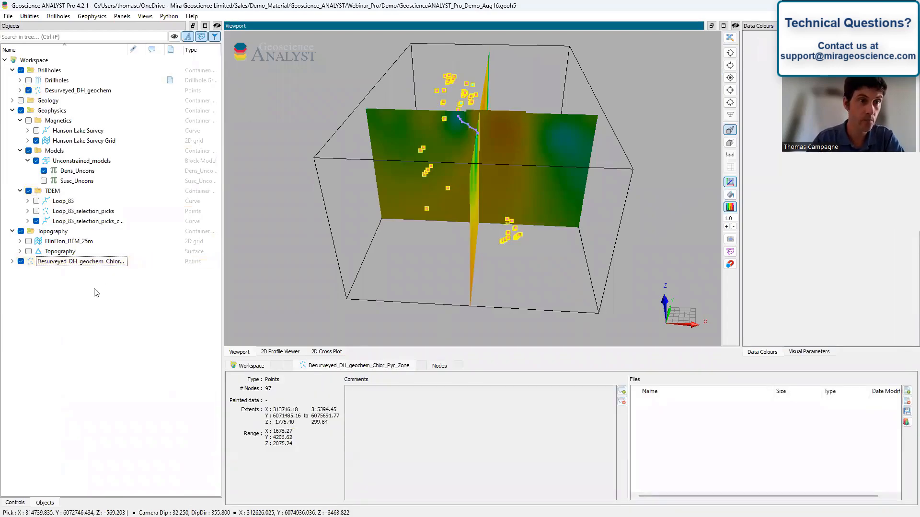
- Move the extracted Chlor_Pyr_Zone points into the Drillholes group and hide the original Desurveyed_DH_geochem points
drag(58, 265, 96, 76)
click(28, 90)
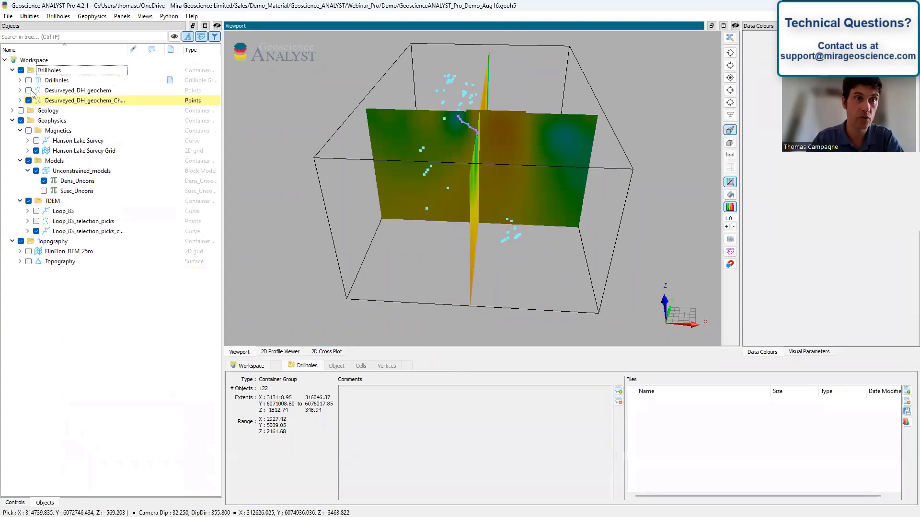
drag(432, 161, 369, 177)
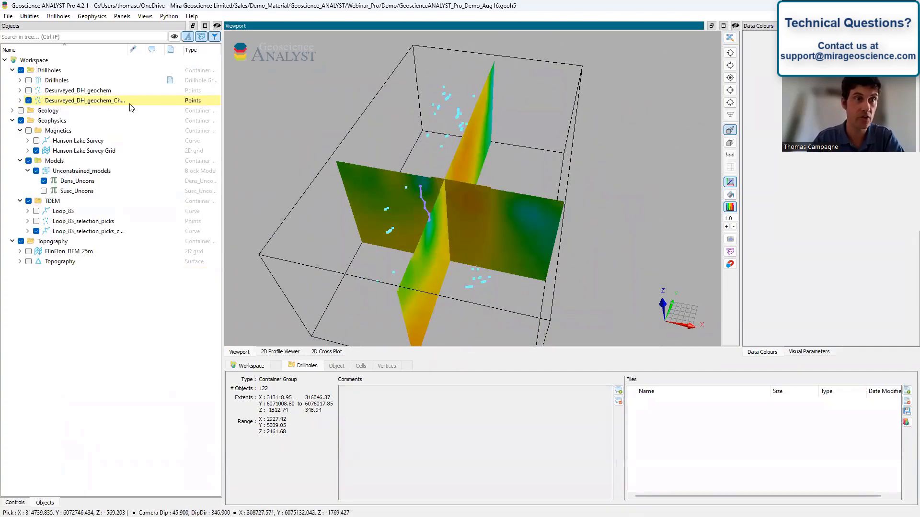
- Show the original Desurveyed_DH_geochem points again with the Chlor_Pyr_Zone mask turned off
click(19, 90)
click(28, 91)
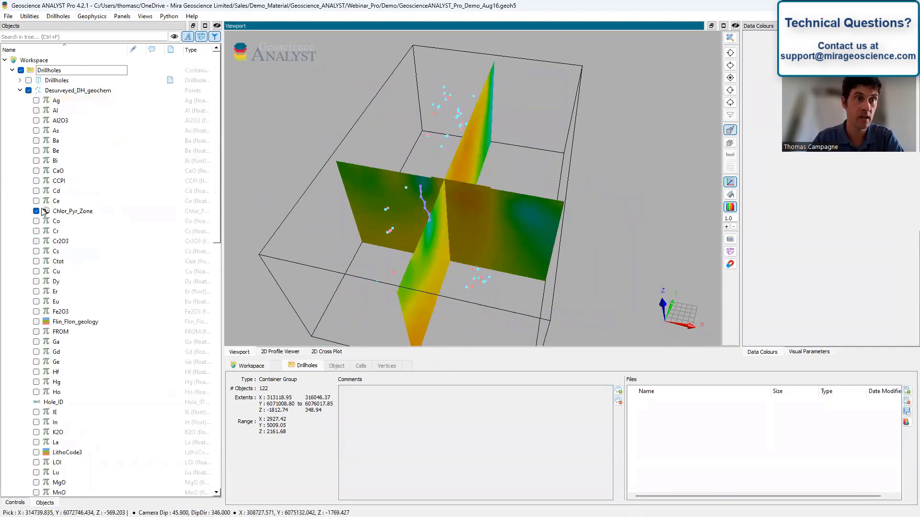
click(35, 211)
drag(417, 206, 347, 159)
click(20, 91)
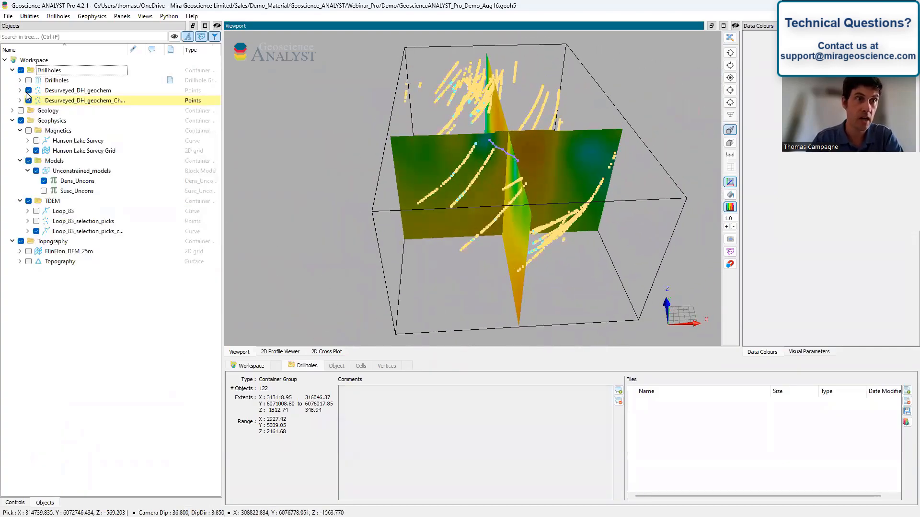
- Hide the Desurveyed_DH_geochem points and the Unconstrained_models block model to isolate the extracted zone points in 3D
click(28, 90)
drag(478, 175, 472, 144)
click(36, 171)
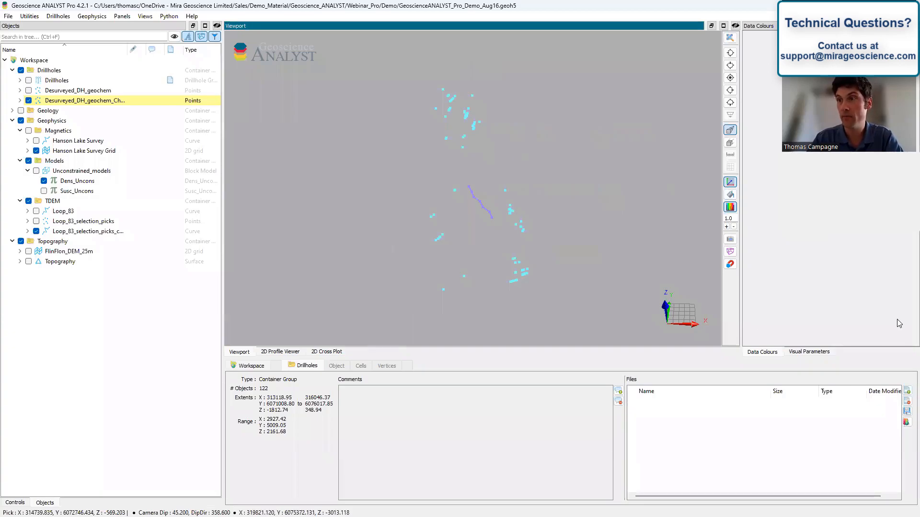
- Show the Desurveyed_DH_geochem points instead of the extracted Chlor_Pyr_Zone points and expand their property list
click(29, 91)
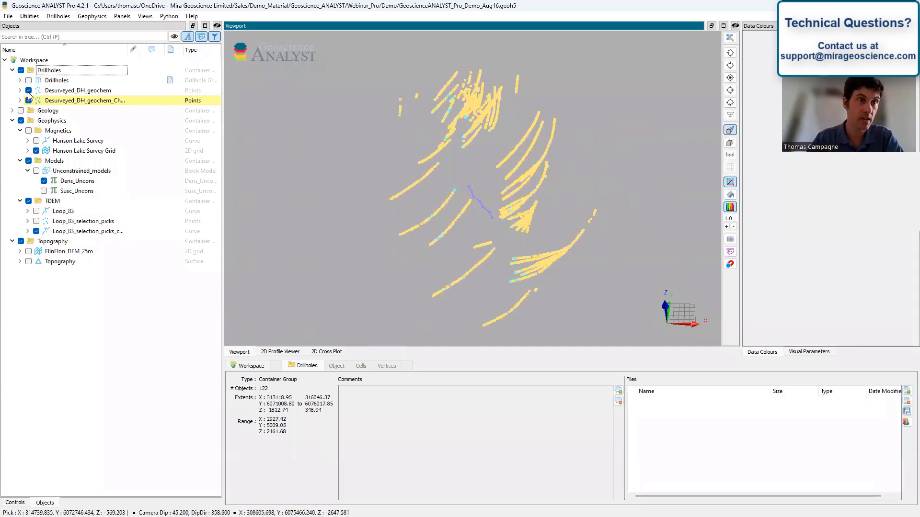
click(29, 100)
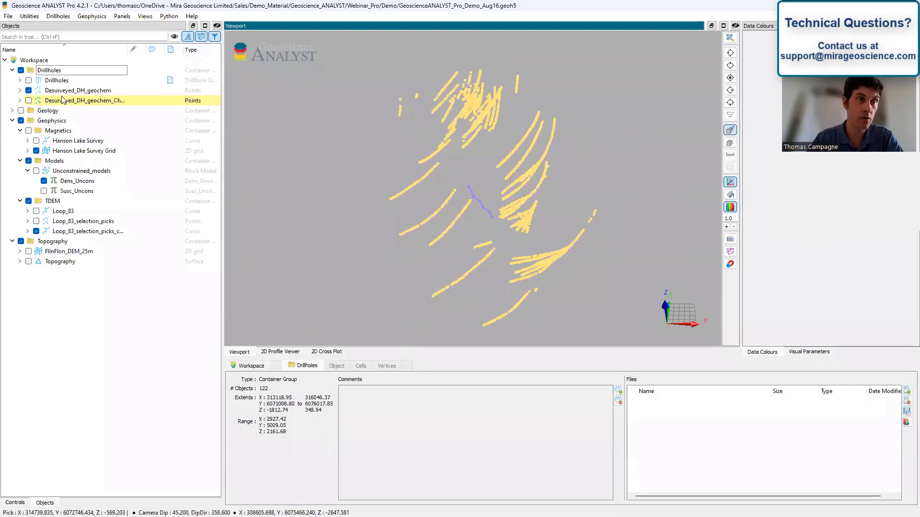
click(19, 91)
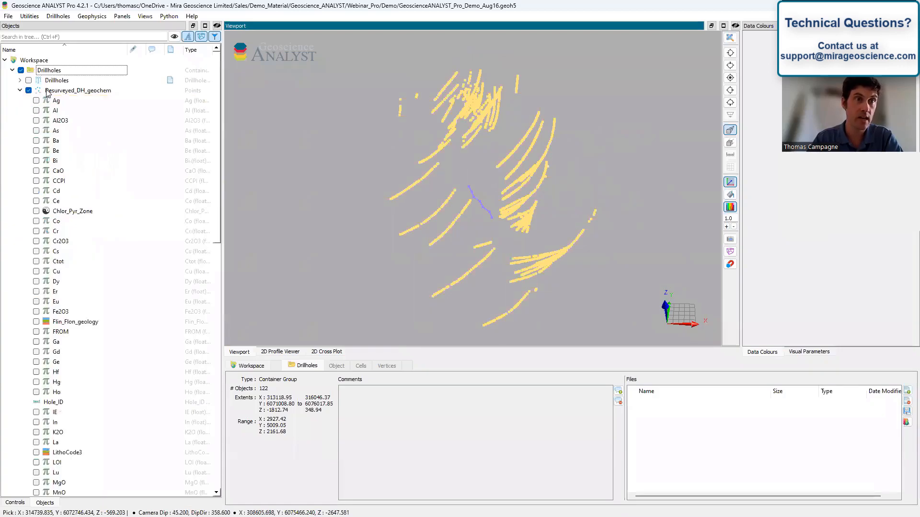
- Collapse the Desurveyed_DH_geochem property list and show the Unconstrained_models block model in 3D with the drillhole points
click(20, 90)
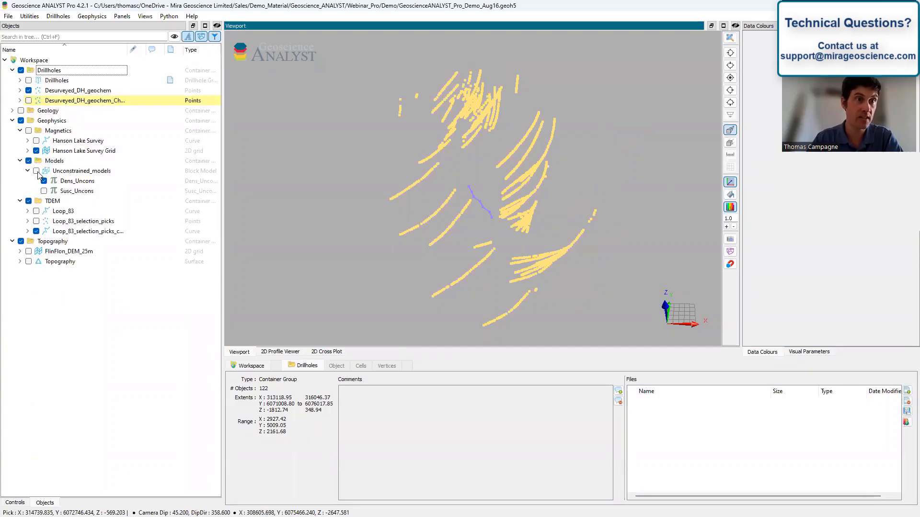
click(36, 170)
drag(401, 195, 343, 157)
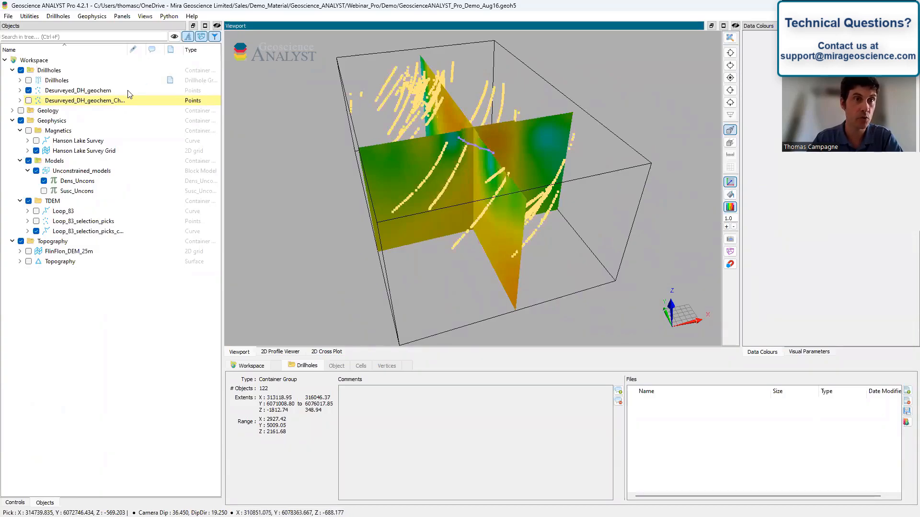
- Set up a data transfer with Unconstrained_models as the source object and both Dens_Uncons and Susc_Uncons as properties
click(29, 16)
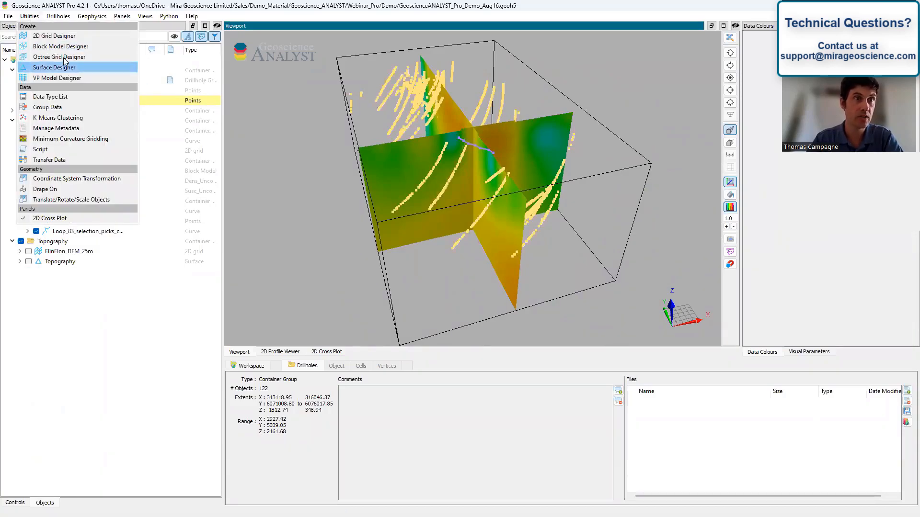
click(53, 161)
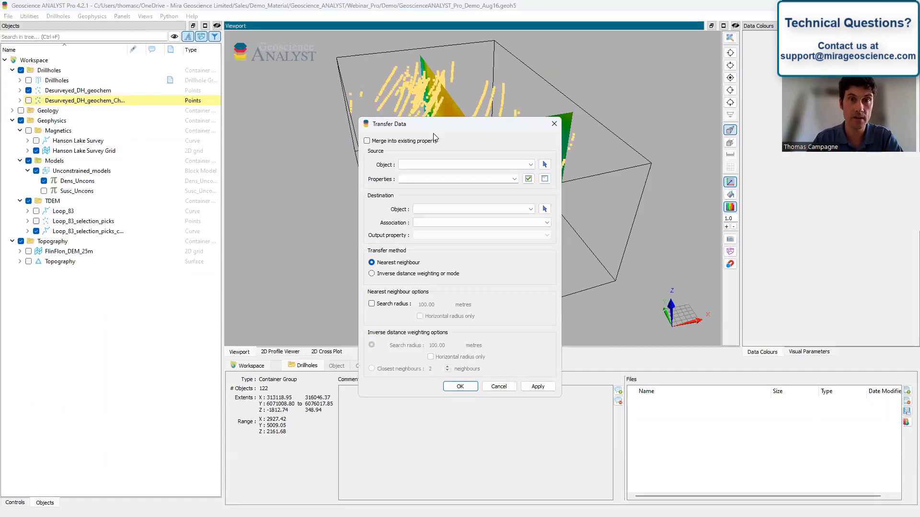
drag(413, 124, 277, 137)
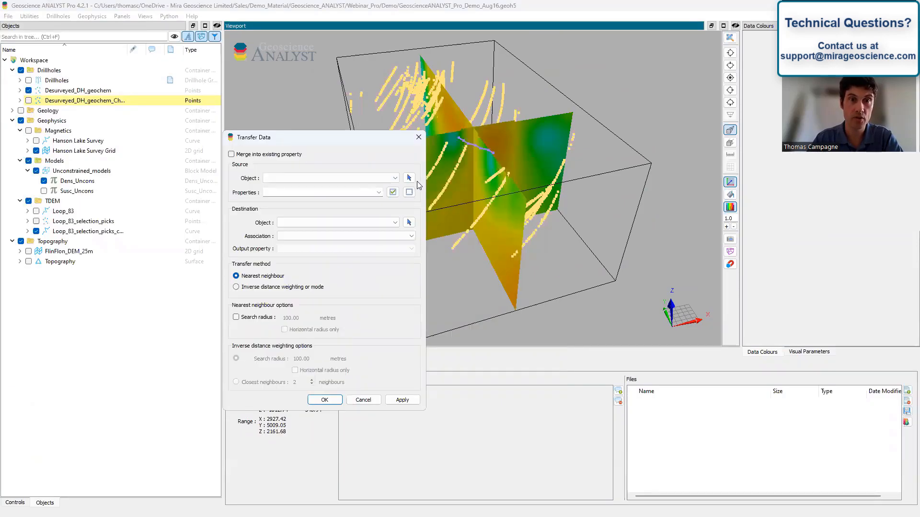
click(409, 179)
click(453, 171)
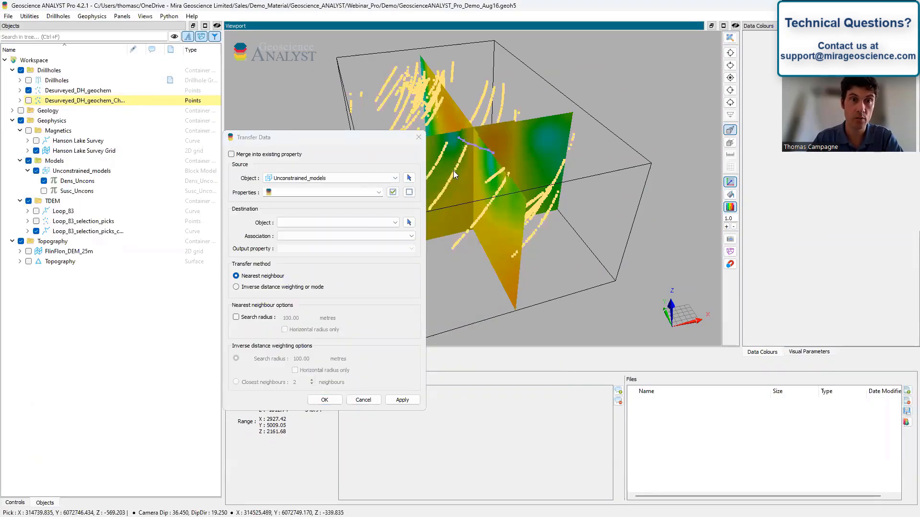
click(392, 192)
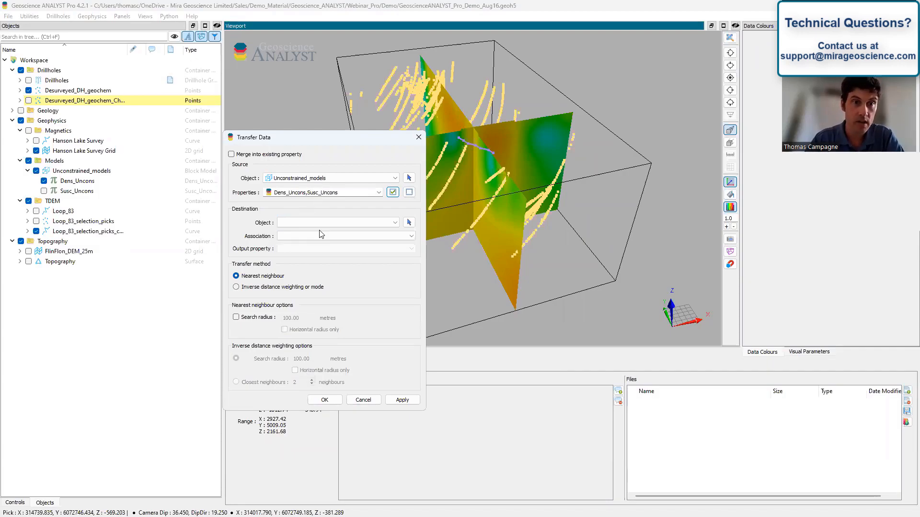
- Transfer the model properties to the nodes of the Desurveyed_DH_geochem points using the nearest neighbour method
click(409, 222)
click(415, 90)
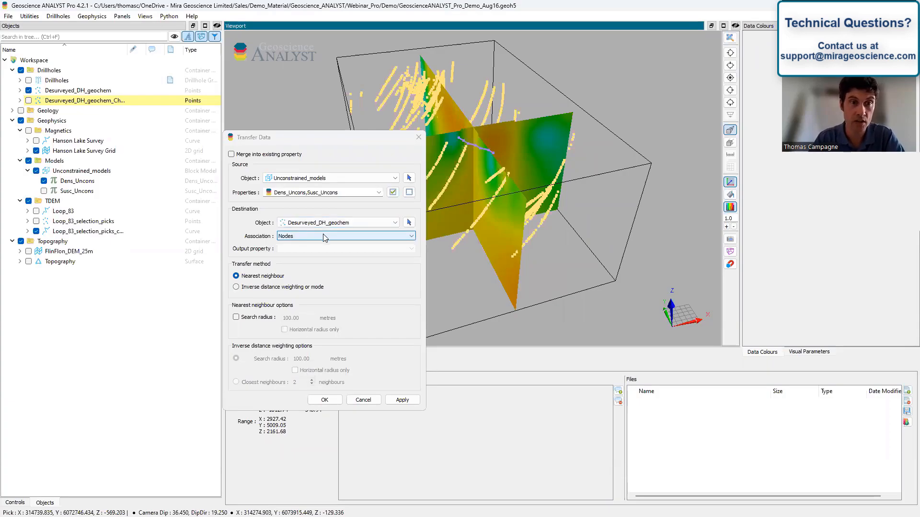
click(404, 402)
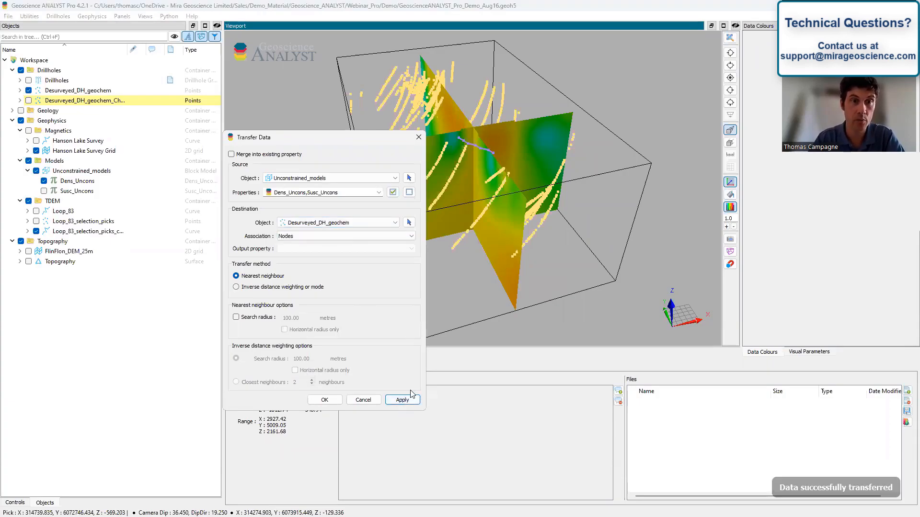
click(418, 137)
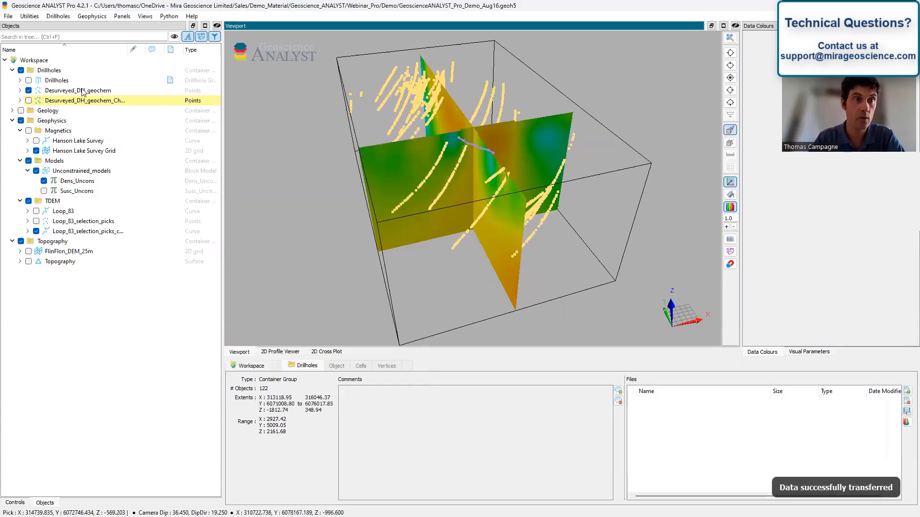
- Colour the Desurveyed_DH_geochem points by the transferred Dens_Uncons property and inspect them against the density model
click(20, 91)
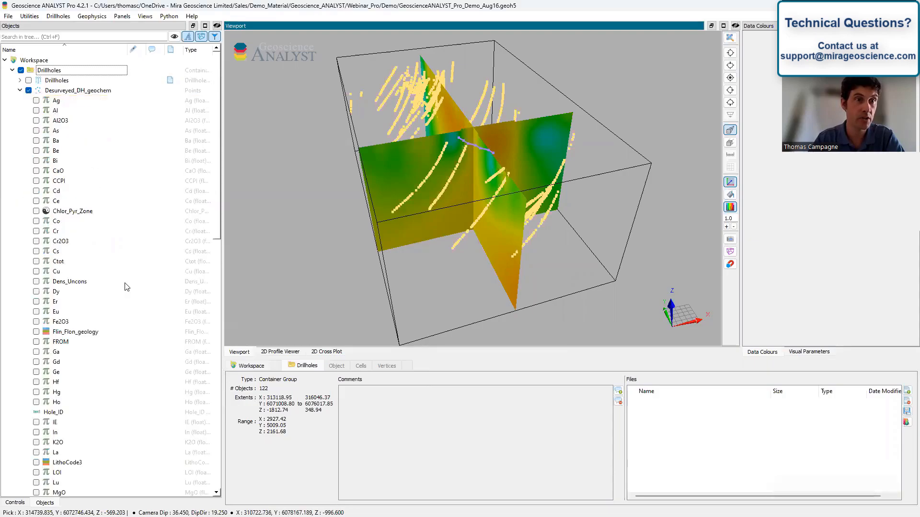
click(36, 282)
drag(447, 172, 476, 181)
- Colour the Desurveyed_DH_geochem points by Susc_Uncons, inspect them in 3D and collapse their property list
scroll(96, 304, down, 12)
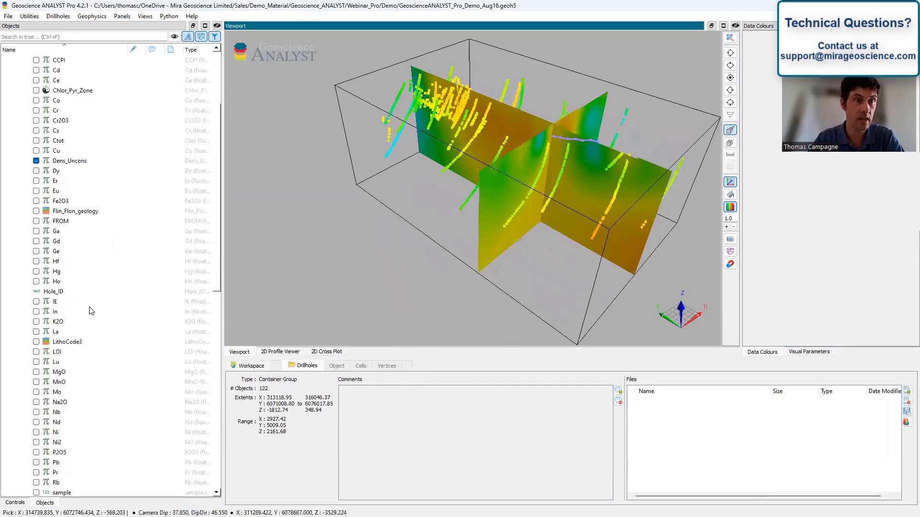
click(36, 341)
mouse_move(485, 190)
mouse_down()
mouse_move(437, 194)
mouse_move(404, 167)
mouse_move(484, 183)
mouse_move(496, 204)
mouse_up()
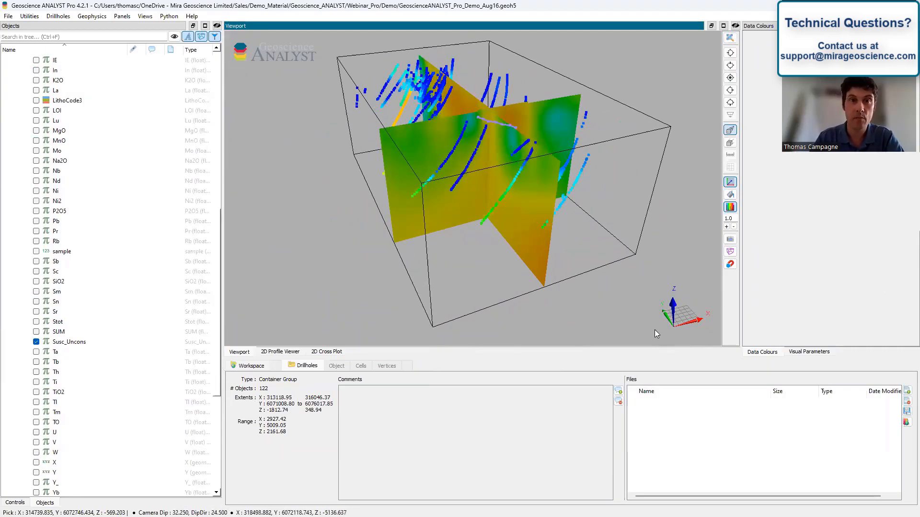
mouse_move(556, 227)
mouse_down()
mouse_move(540, 220)
mouse_move(570, 225)
mouse_up()
scroll(144, 225, up, 9)
scroll(118, 225, up, 3)
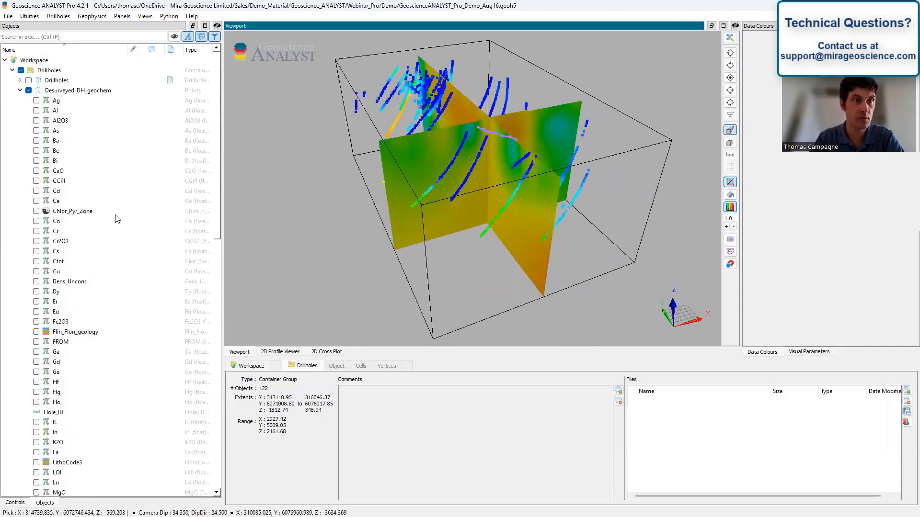
click(20, 90)
drag(651, 159, 610, 159)
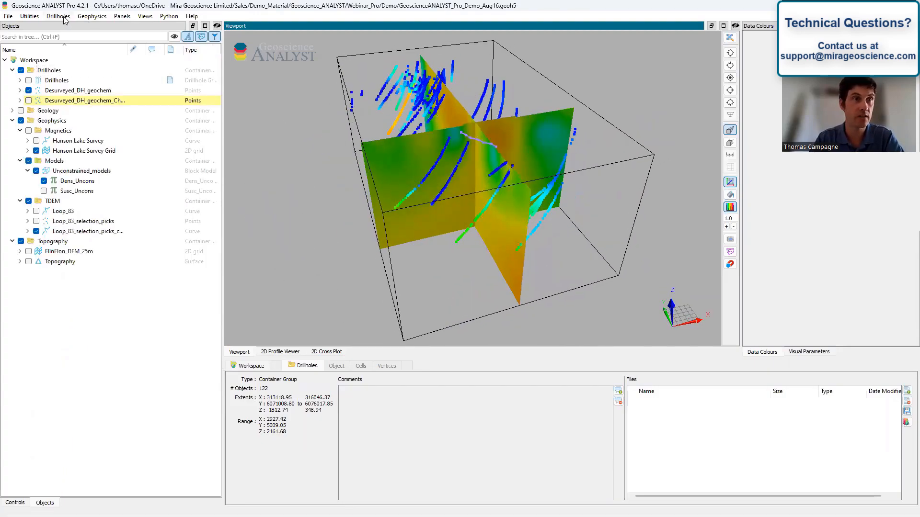
- Start a K-Means Clustering with the Desurveyed_DH_geochem points as the input object
click(29, 17)
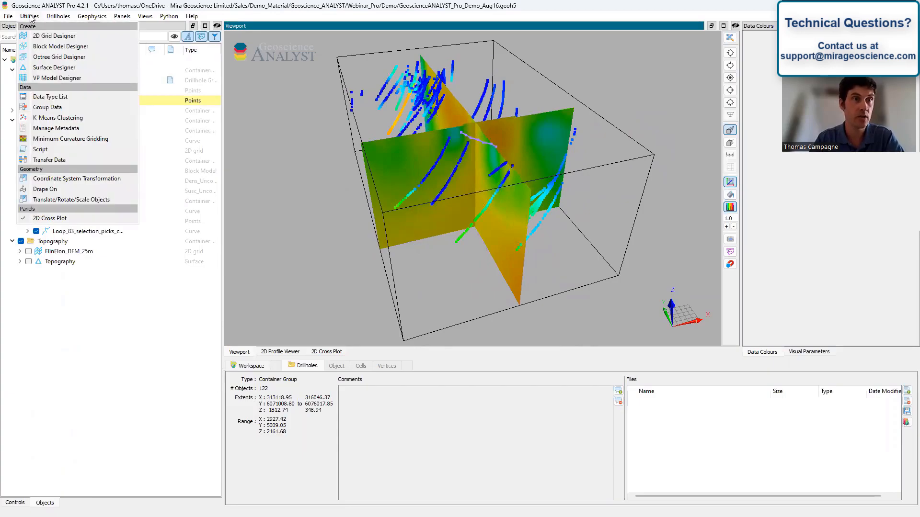
click(40, 118)
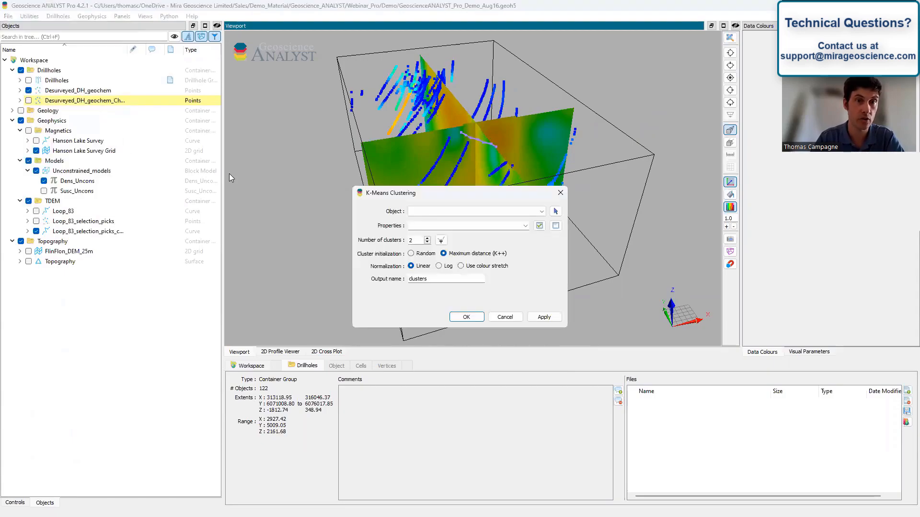
click(556, 212)
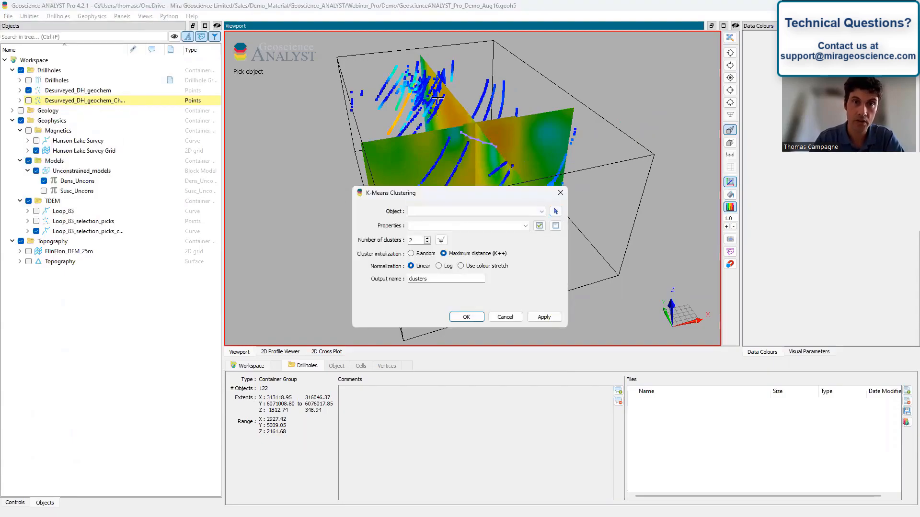
click(416, 89)
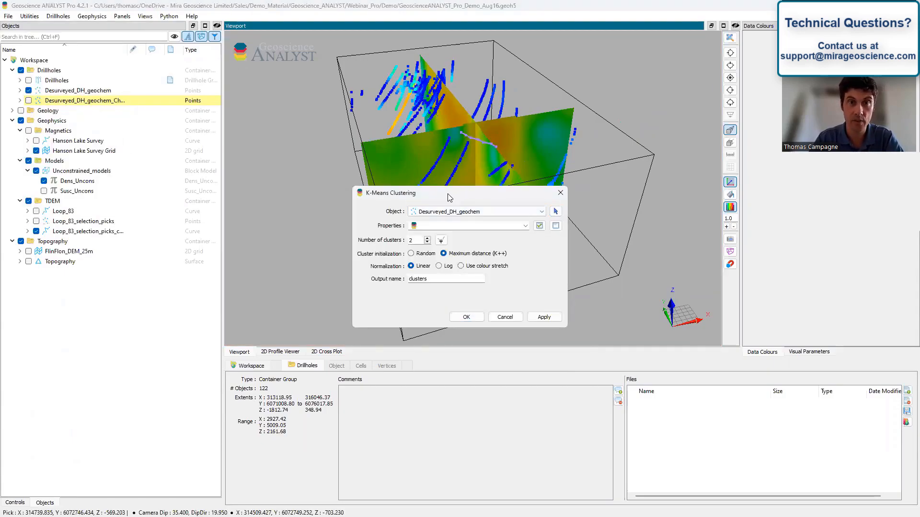
drag(452, 194, 324, 204)
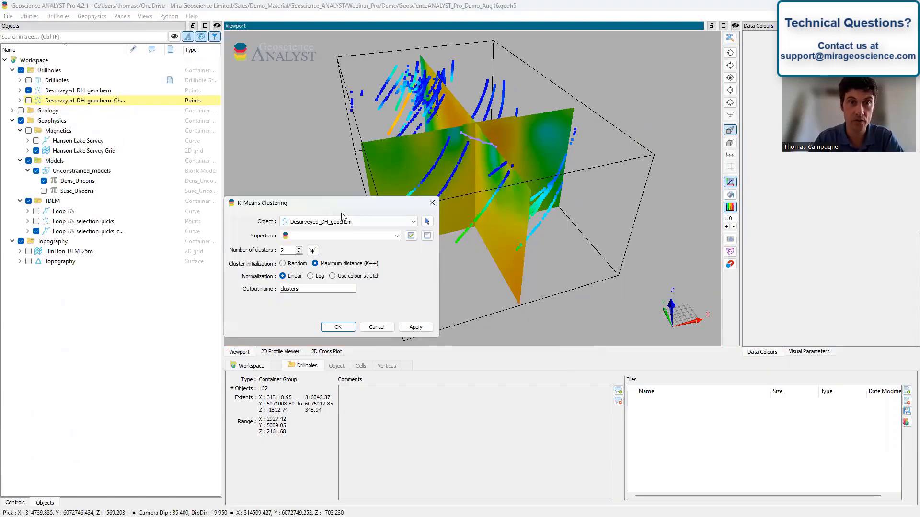
- Choose AI, CCPI, Cu and Dens_Uncons as properties for the K-means clustering
click(397, 236)
scroll(356, 260, down, 5)
scroll(356, 259, up, 5)
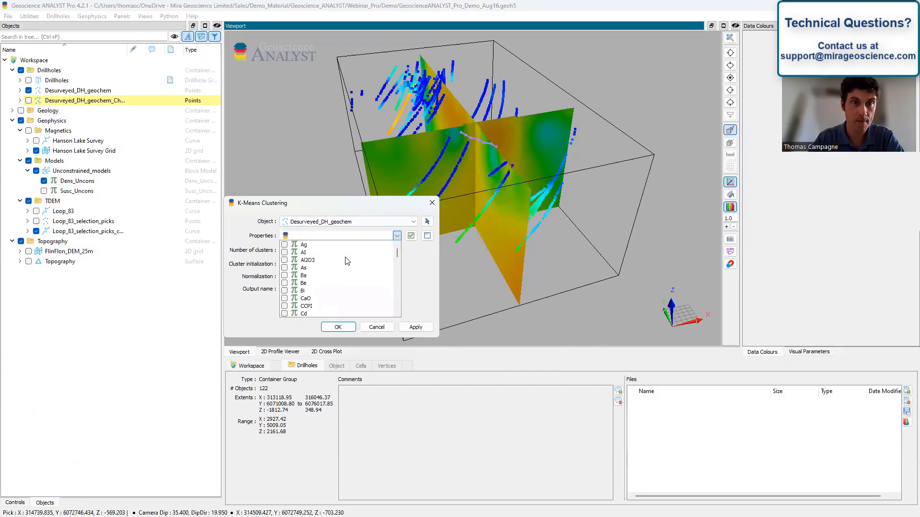
click(321, 252)
scroll(322, 254, down, 1)
click(332, 283)
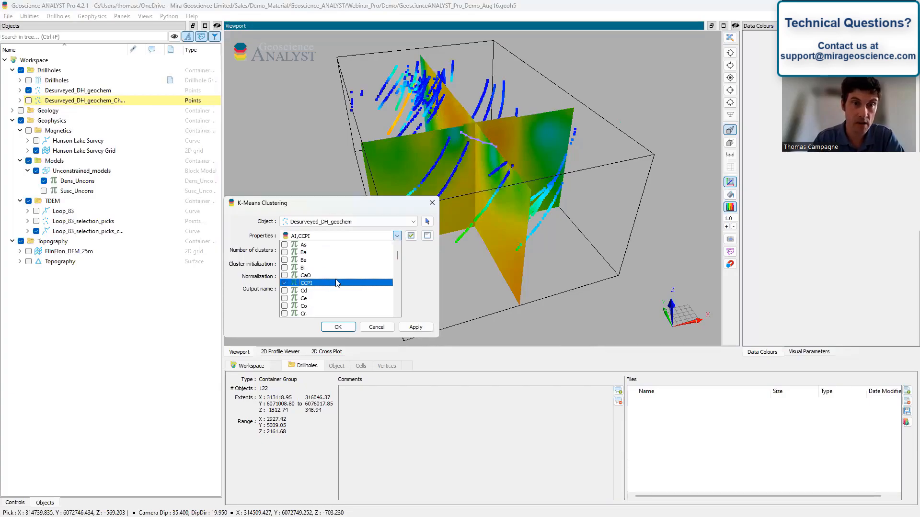
scroll(335, 282, down, 3)
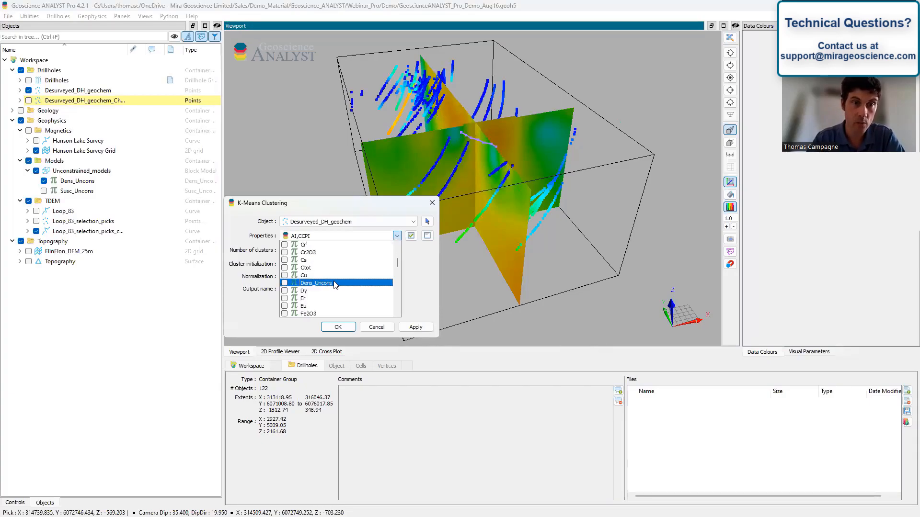
click(329, 276)
click(324, 283)
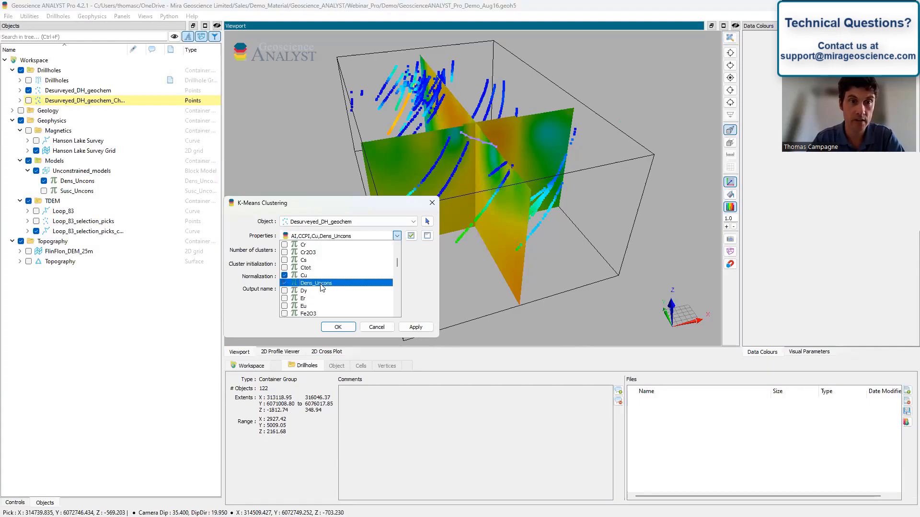
- Add Susc_Uncons and Zn to the properties used for the K-means clustering
scroll(368, 291, down, 4)
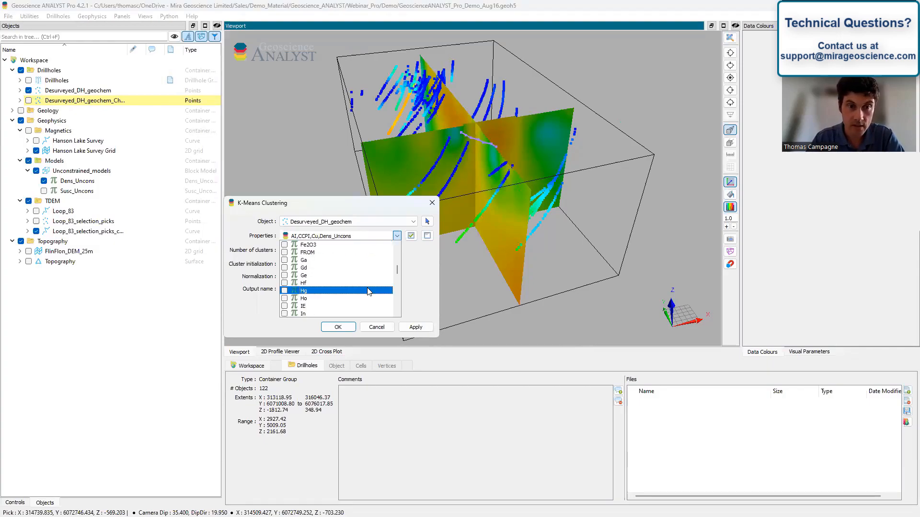
scroll(357, 290, down, 1)
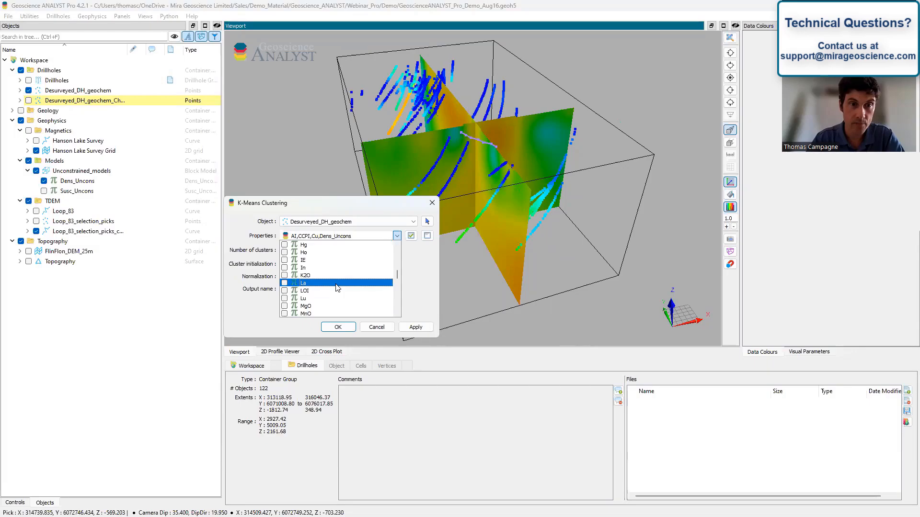
scroll(338, 288, down, 9)
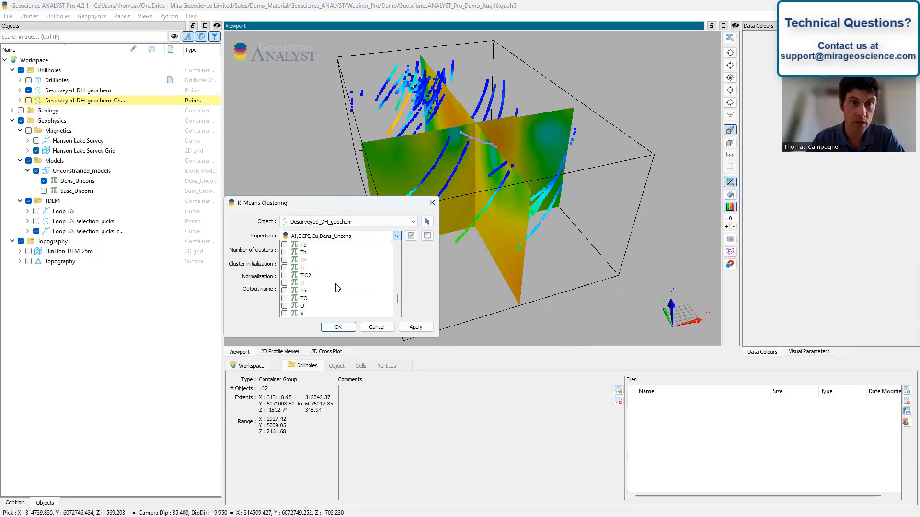
scroll(338, 287, down, 2)
scroll(335, 285, up, 2)
click(334, 268)
scroll(374, 280, down, 2)
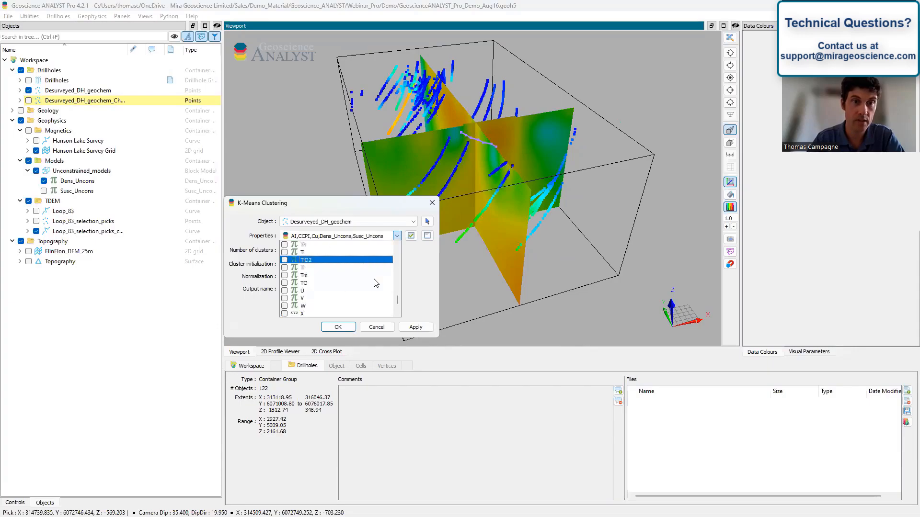
scroll(355, 295, down, 6)
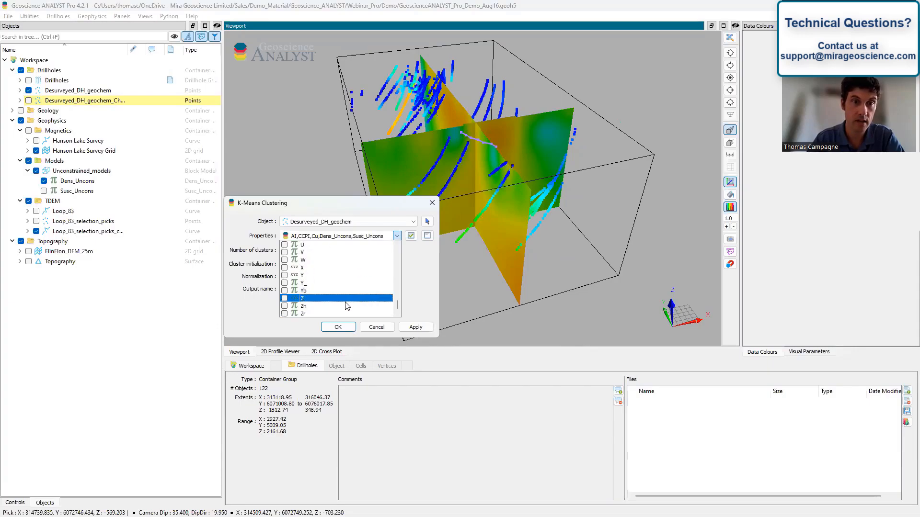
click(347, 306)
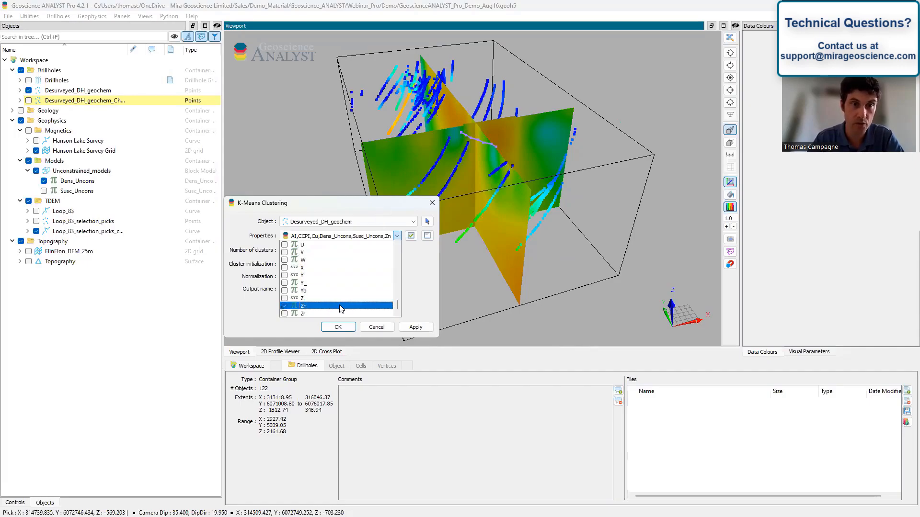
click(397, 235)
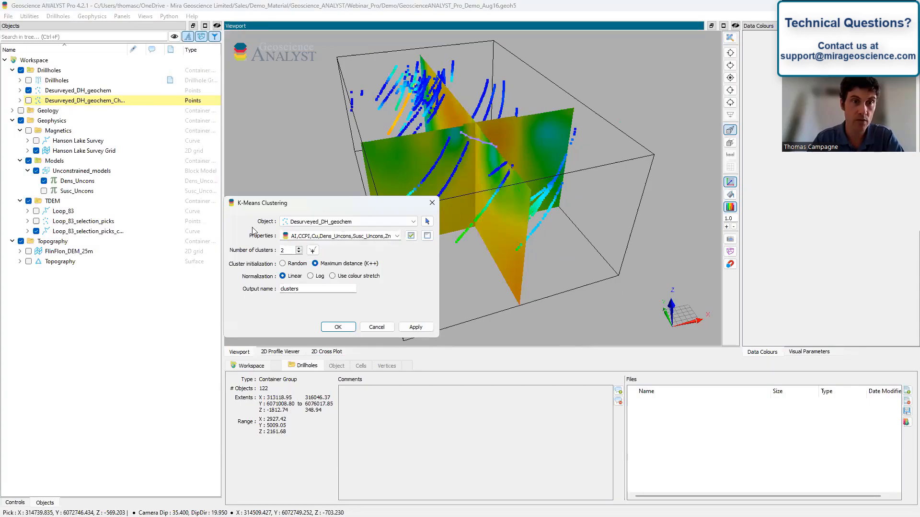
- Compute and examine the inertia curve to judge a suitable number of clusters
drag(257, 197, 257, 200)
click(313, 254)
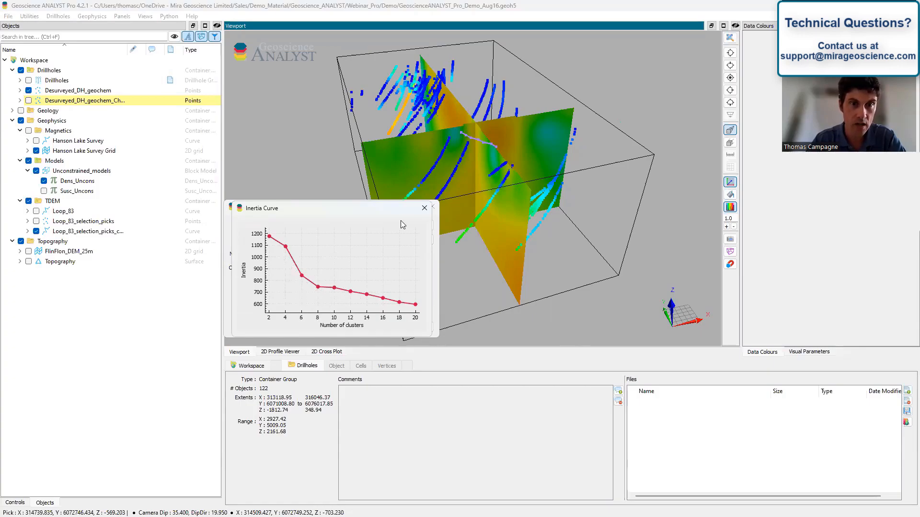
click(424, 208)
- Run the clustering with 8 clusters and output name clusters08, and colour the drillhole points by the result
drag(297, 256, 254, 257)
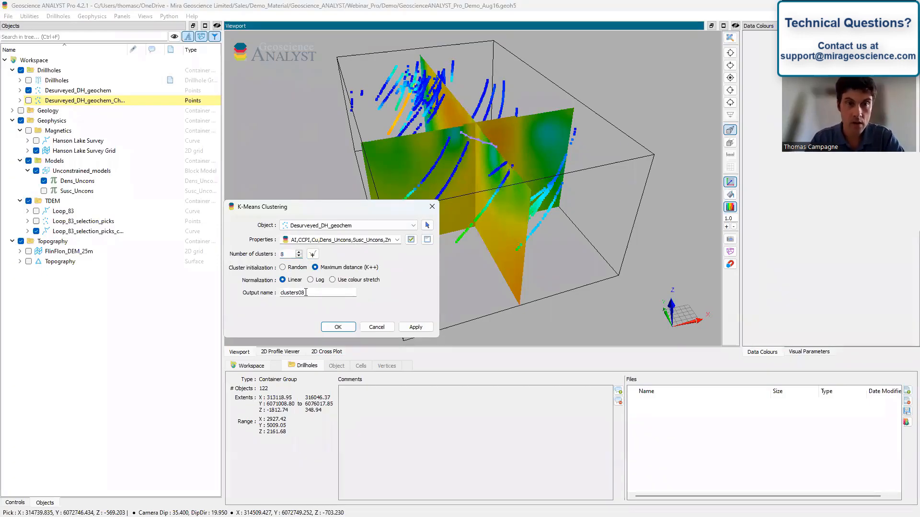
click(415, 327)
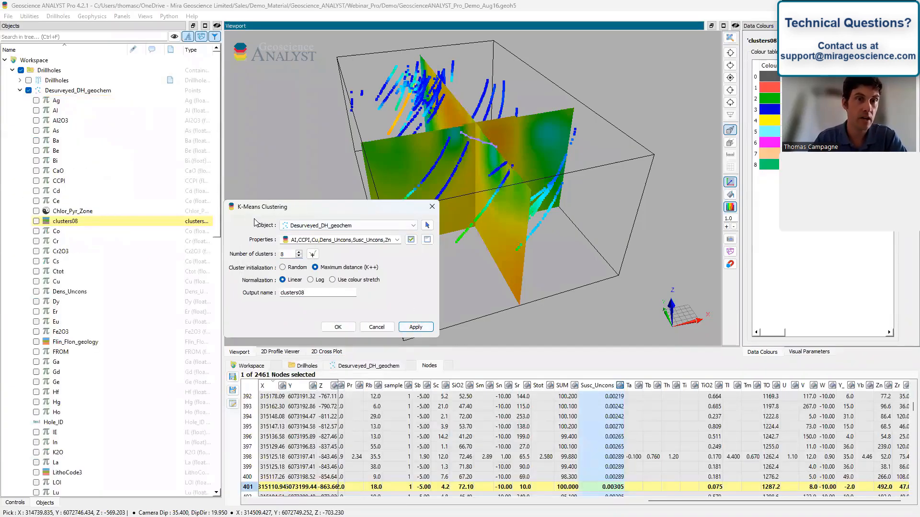
click(36, 221)
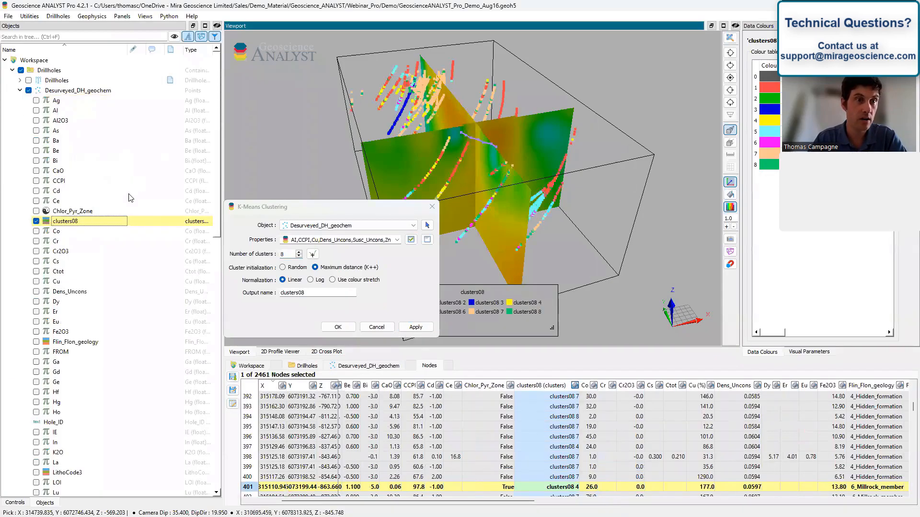
- Run the 8-cluster K-means clustering again with output name clusters08_v2 and colour the drillhole points by it
drag(327, 207, 242, 207)
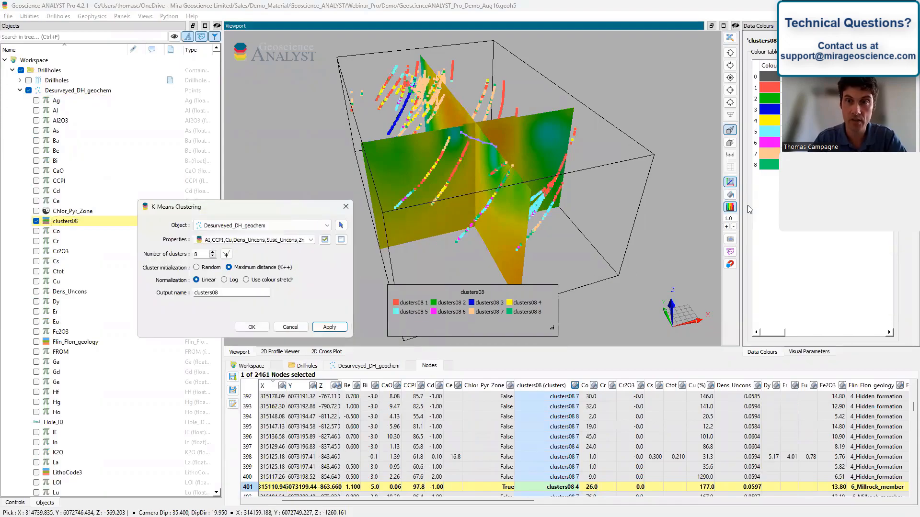
drag(746, 211, 498, 218)
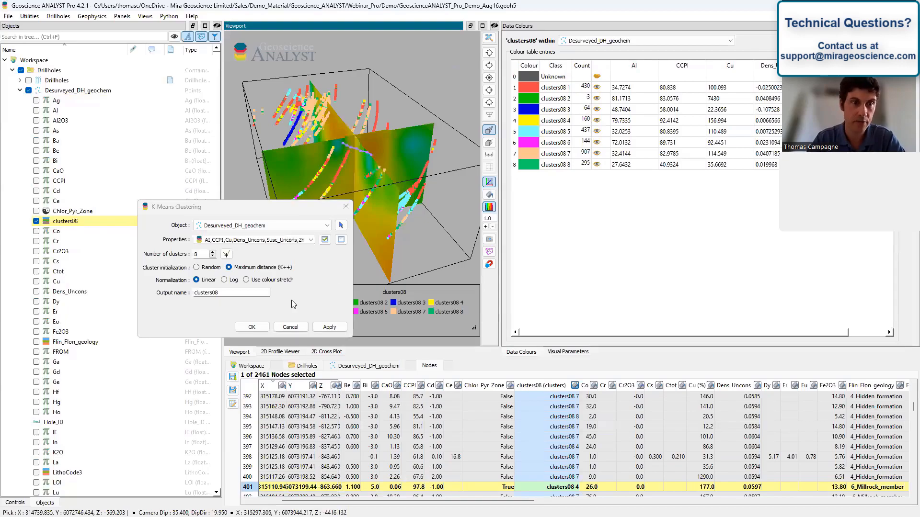
click(232, 294)
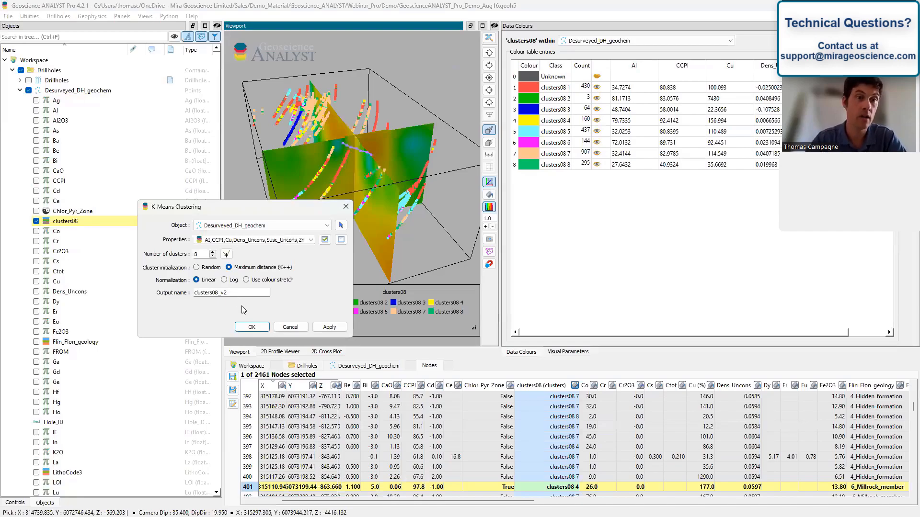
click(329, 328)
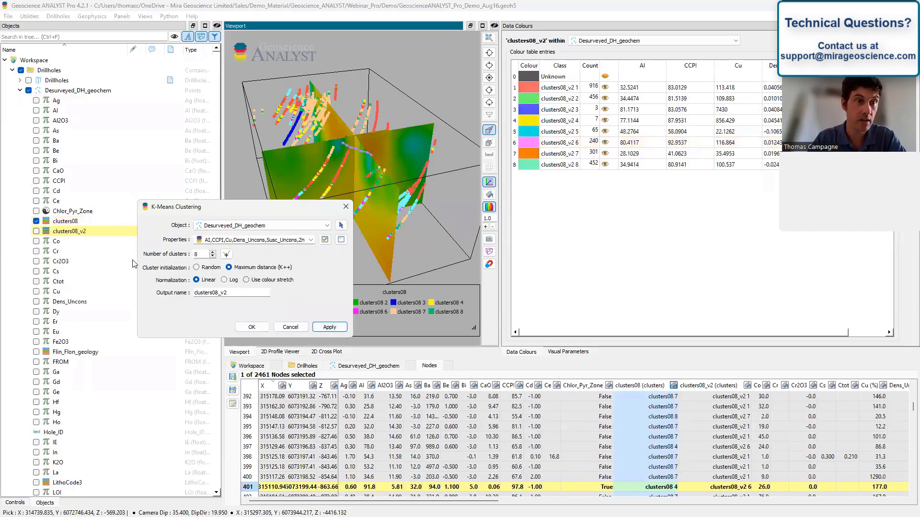
click(36, 232)
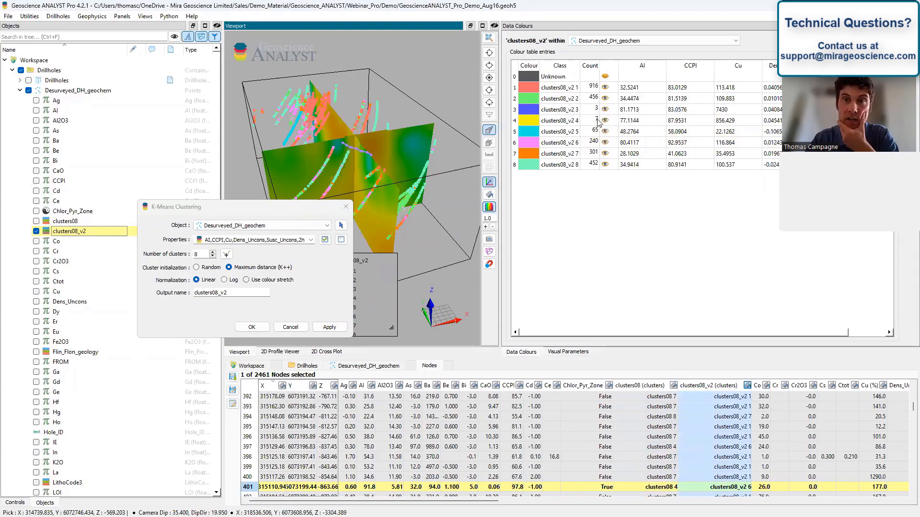
- Close the clustering settings and hide classes 1, 2, 5, 6, 7 and 8 of clusters08_v2, leaving classes 3 and 4 shown
click(629, 112)
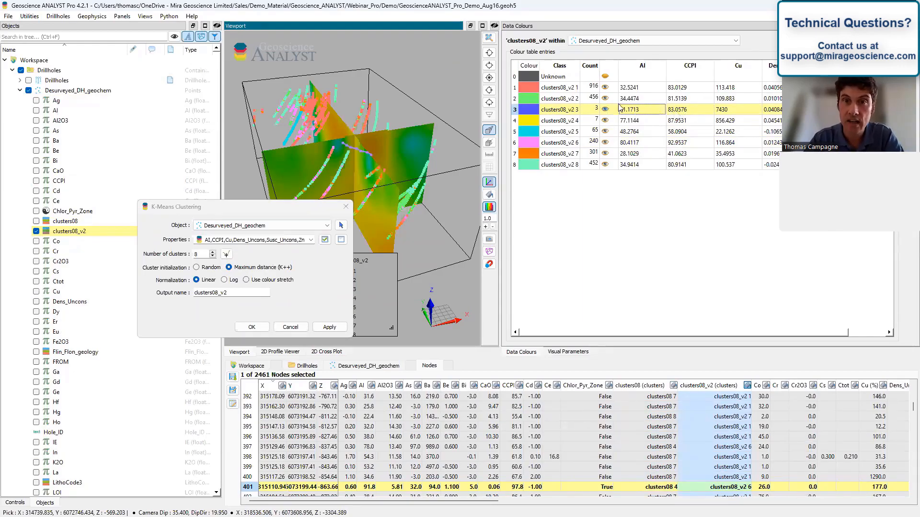
click(606, 88)
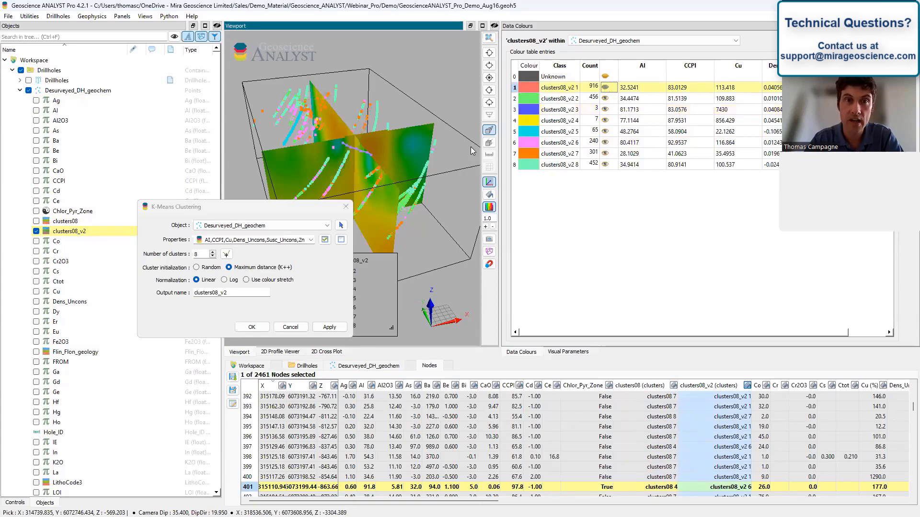
drag(318, 211, 519, 254)
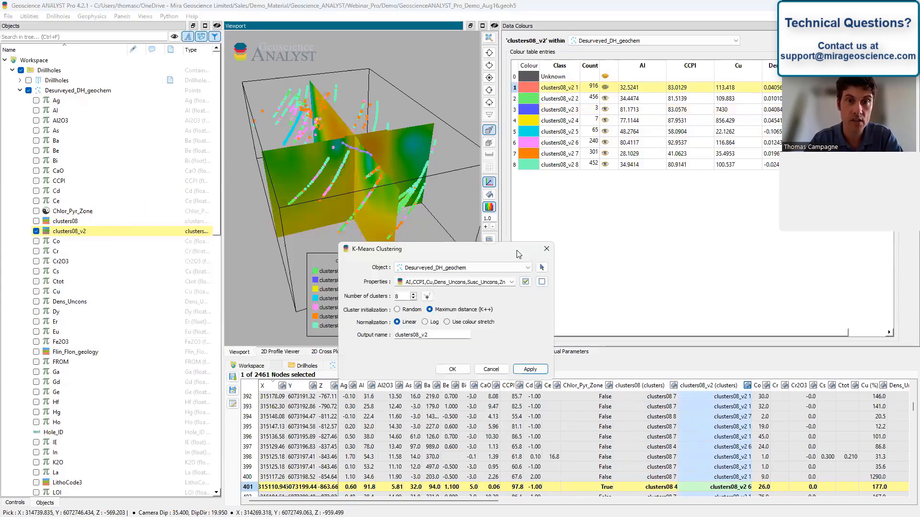
click(546, 248)
drag(526, 217, 583, 216)
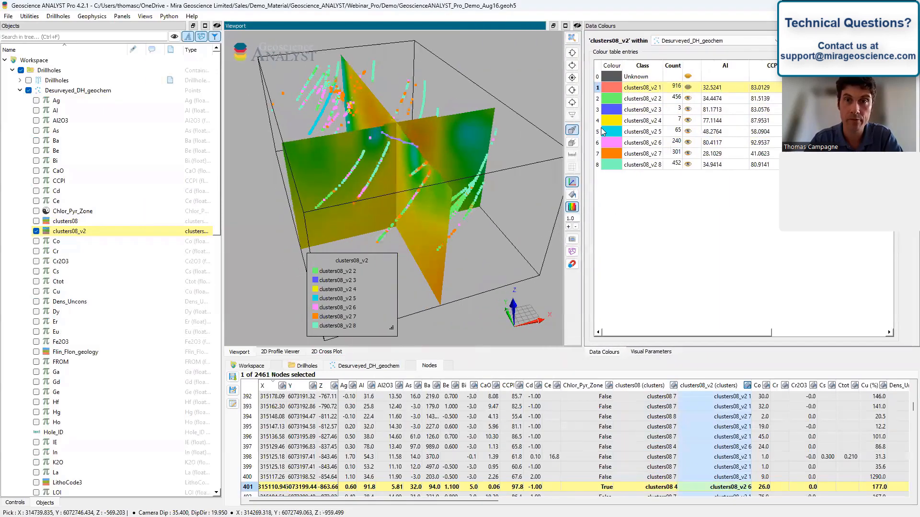
click(688, 98)
click(688, 131)
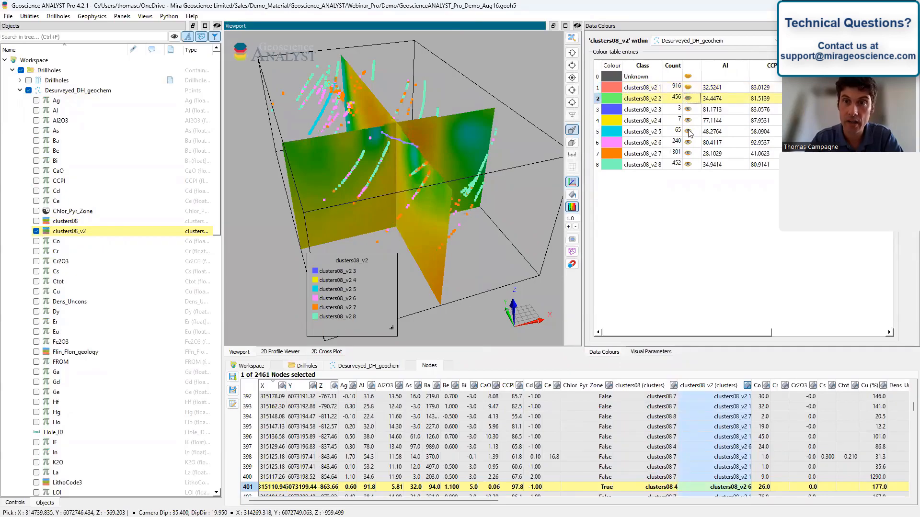
click(688, 143)
click(688, 153)
click(688, 164)
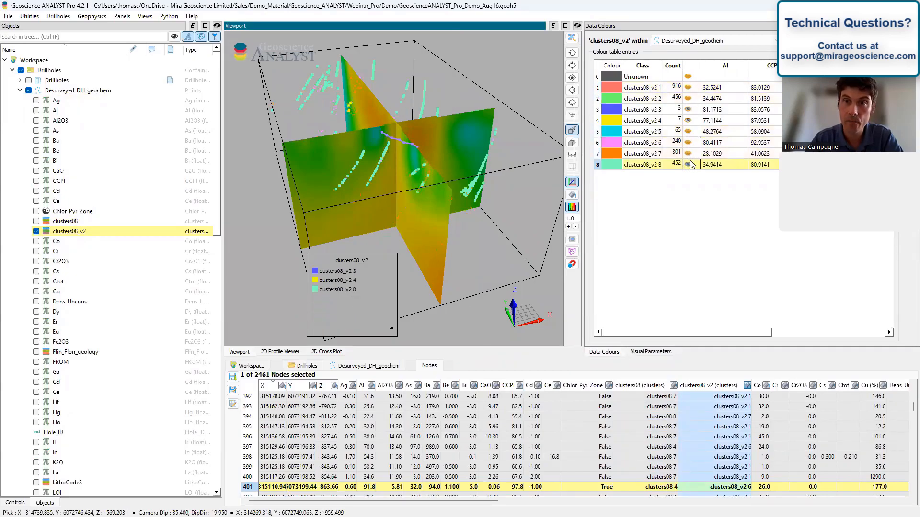
drag(451, 209, 445, 211)
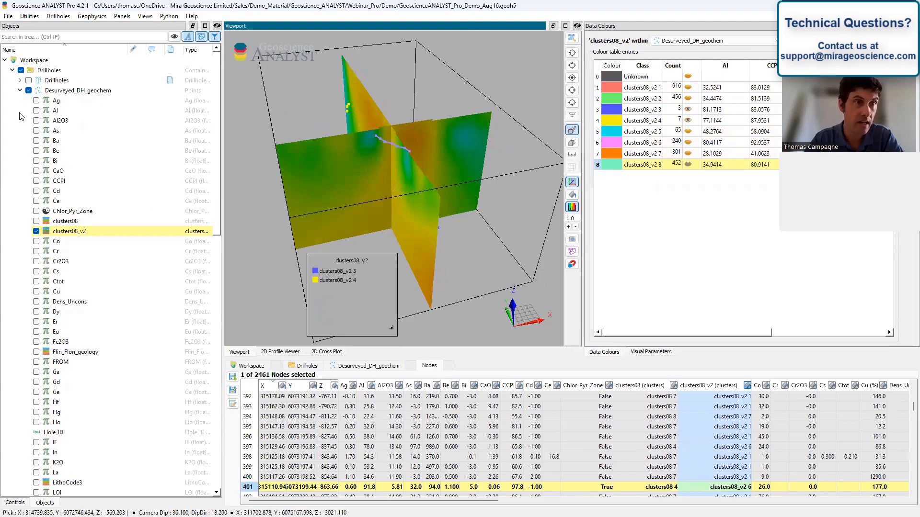
- Collapse the Desurveyed_DH_geochem properties and hide the Unconstrained_models block model sections
click(20, 90)
click(36, 171)
drag(357, 193, 326, 176)
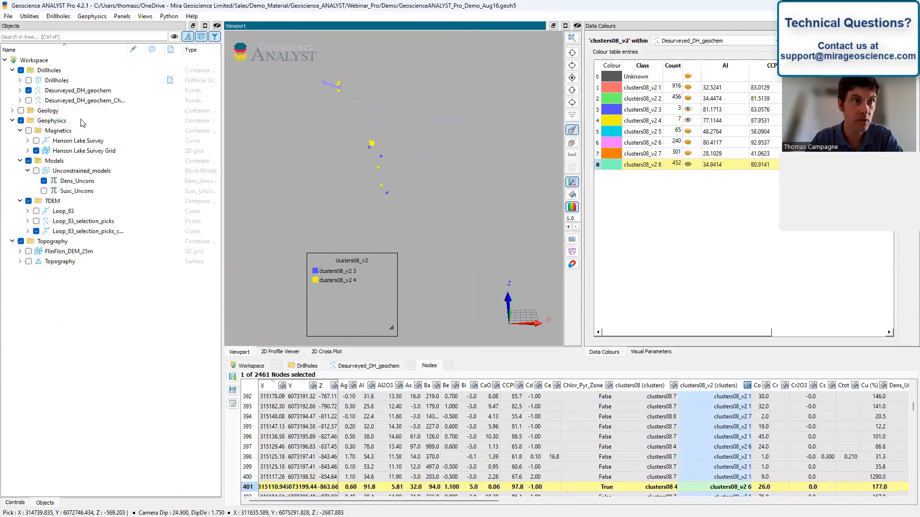
- Temporarily show the Chlor_Pyr_Zone points to compare their locations with the points of clusters 3 and 4
click(28, 101)
mouse_move(335, 175)
mouse_down()
mouse_move(328, 173)
mouse_move(335, 157)
mouse_move(346, 164)
mouse_move(340, 149)
mouse_move(343, 172)
mouse_up()
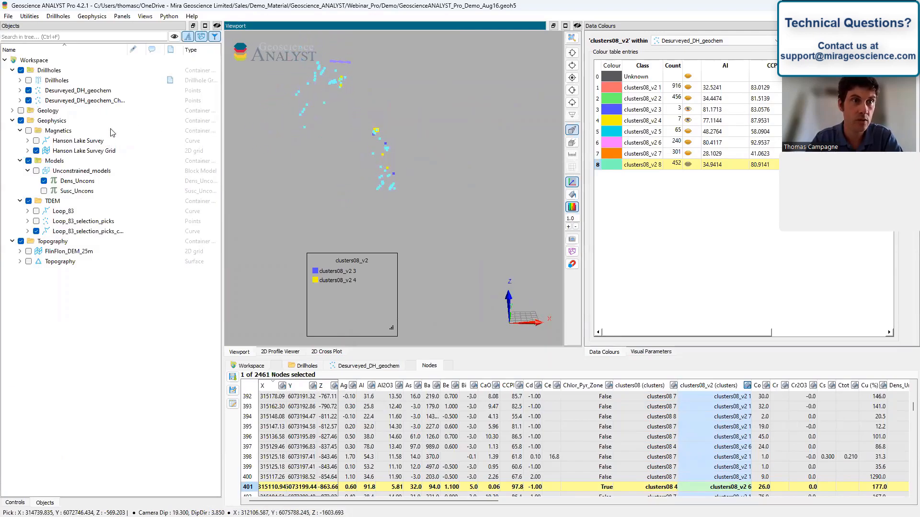
click(28, 100)
- Create a masking property named Cluster08_v2_3_4 from the visible nodes of Desurveyed_DH_geochem
click(63, 90)
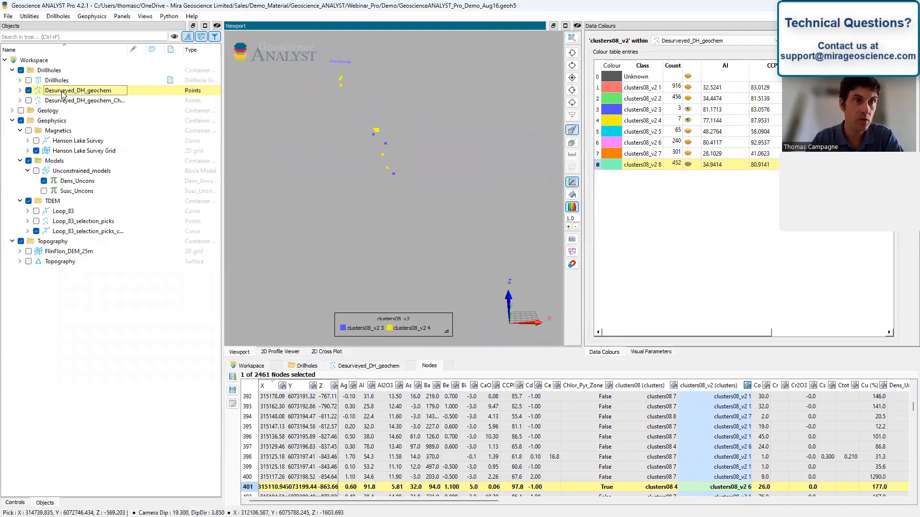
right_click(63, 91)
mouse_move(154, 242)
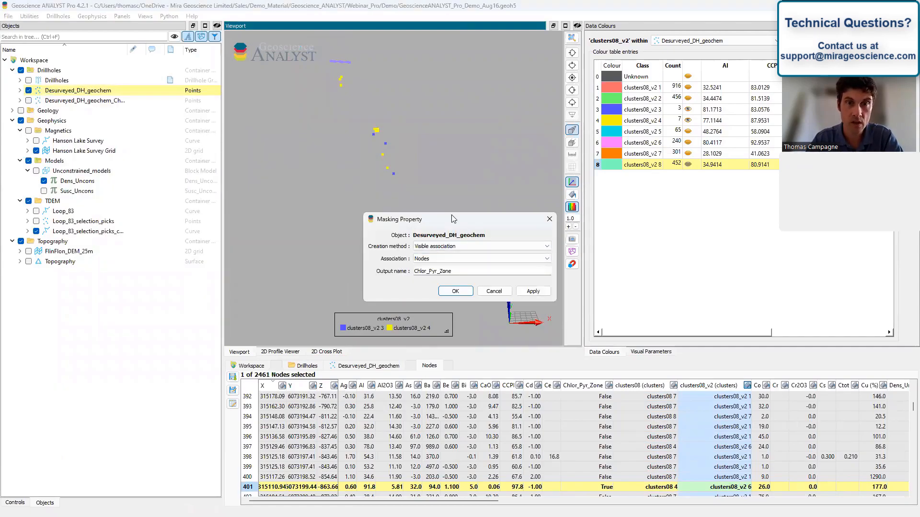
drag(446, 219, 426, 217)
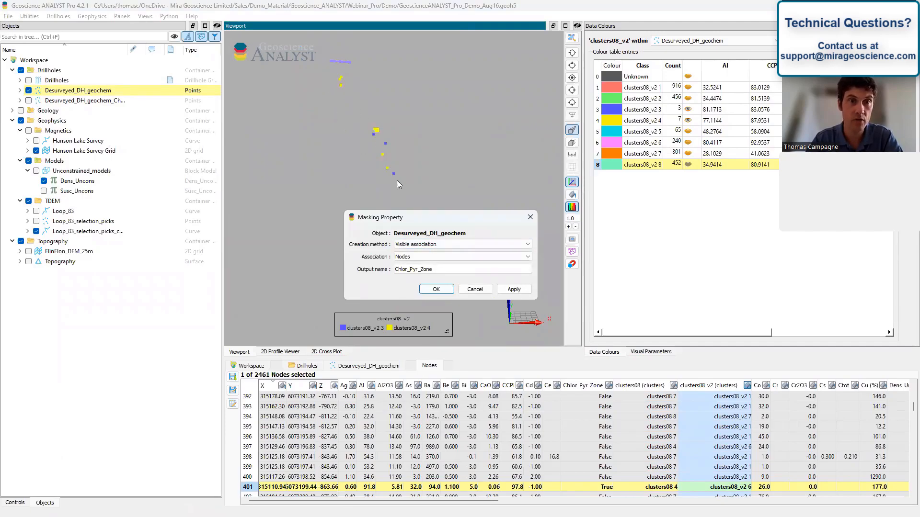
double_click(434, 270)
text(Cluster08_v2_3_4)
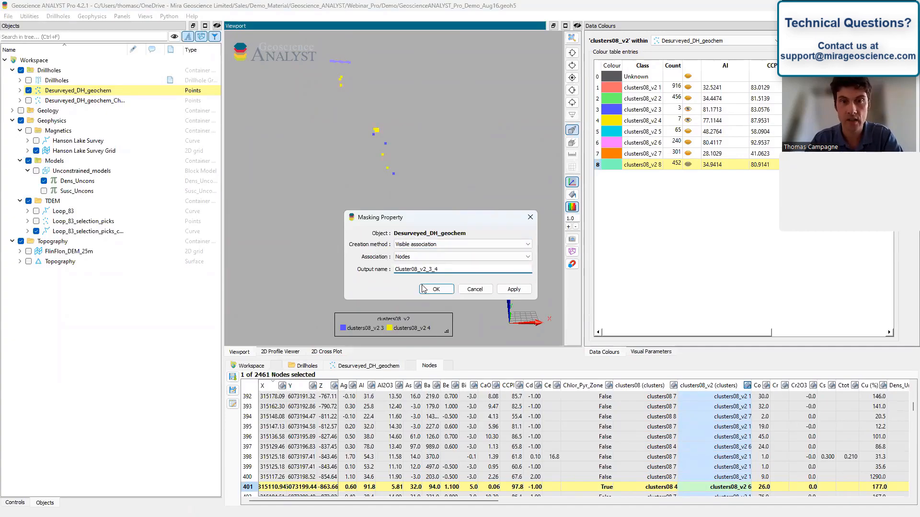
click(436, 289)
- Create a new points object from Desurveyed_DH_geochem using the masking property Cluster08_v2_3_4
click(20, 90)
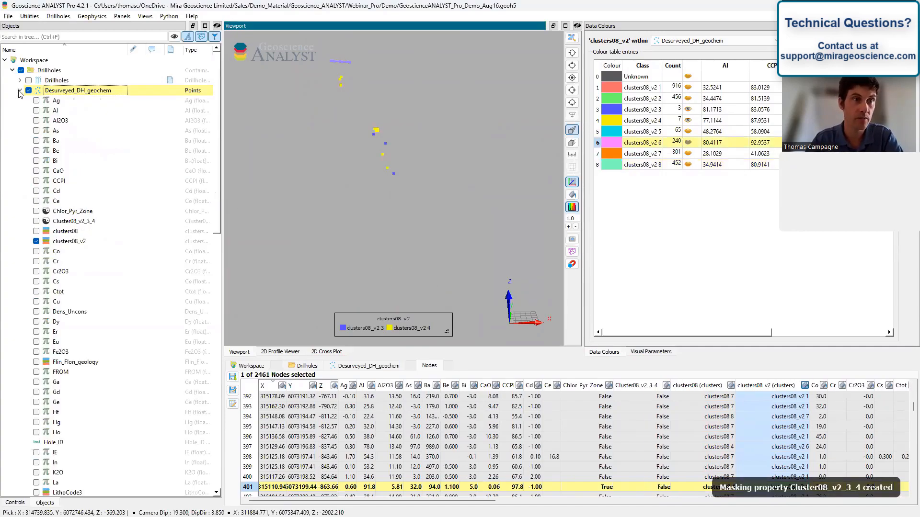
right_click(75, 94)
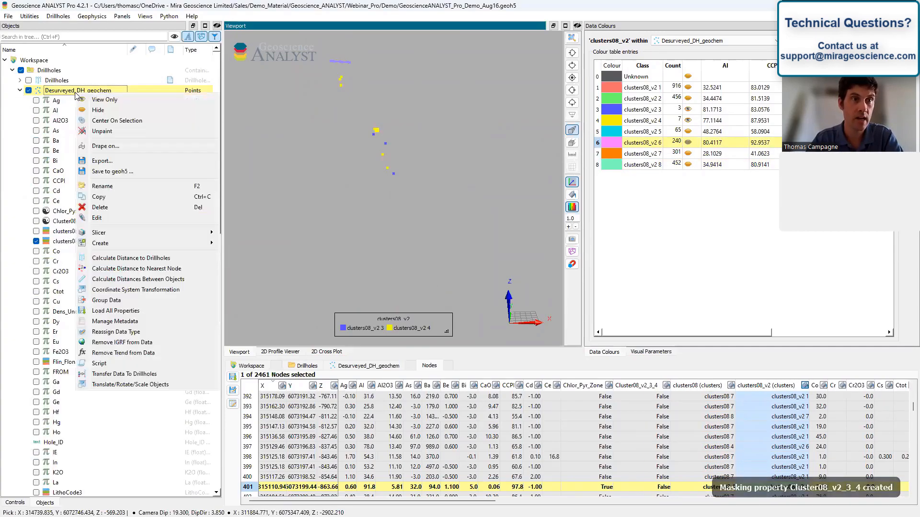
mouse_move(155, 244)
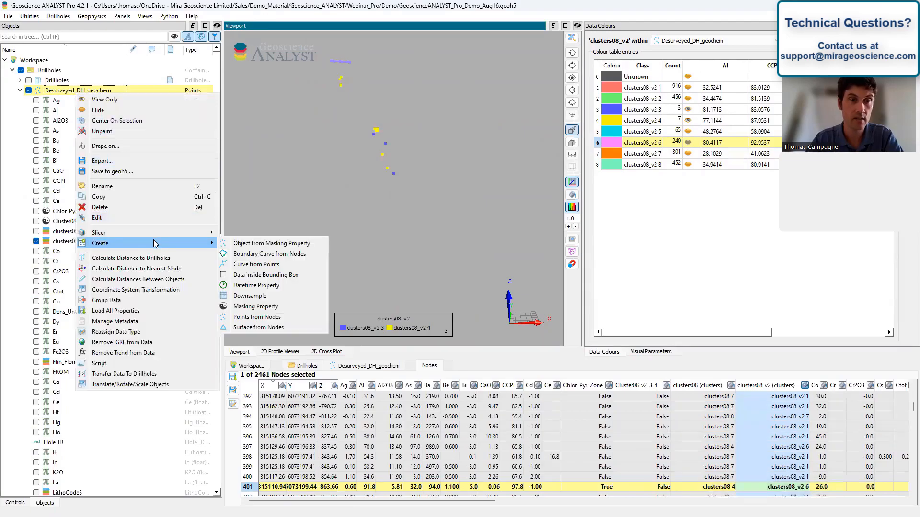
click(230, 246)
click(452, 260)
click(452, 278)
click(463, 283)
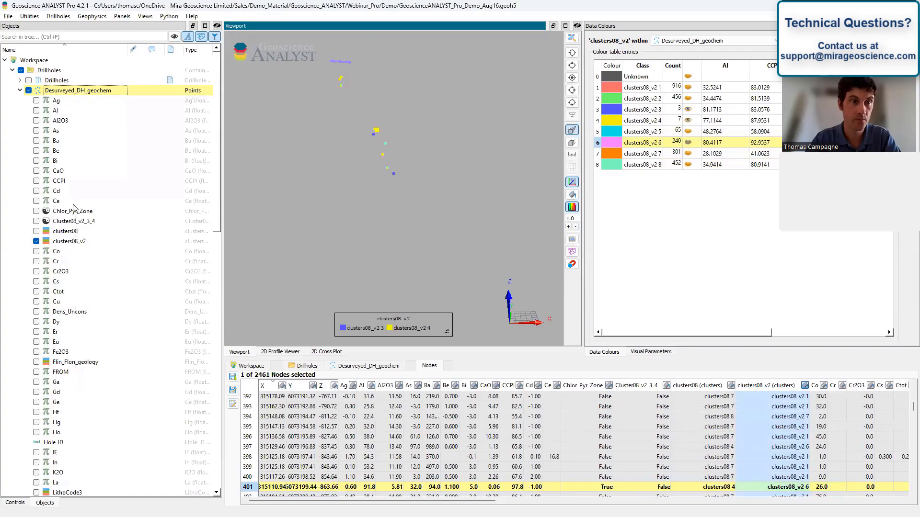
- Rename the extracted points object to Desurveyed_DH_geochem_Cluster08_v2_3_4
double_click(71, 222)
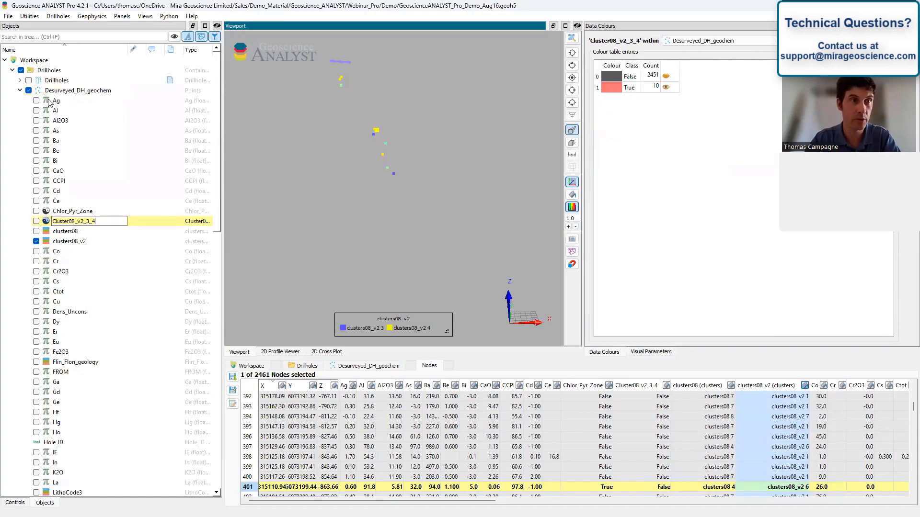
click(20, 91)
double_click(75, 272)
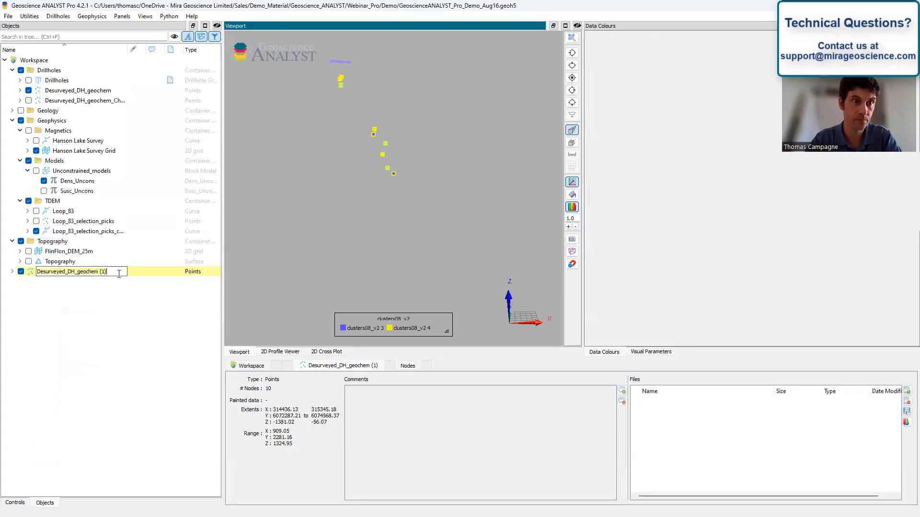
key(BackSpace)
key(BackSpace)
text(_Cluster08_v2_3_4)
key(Return)
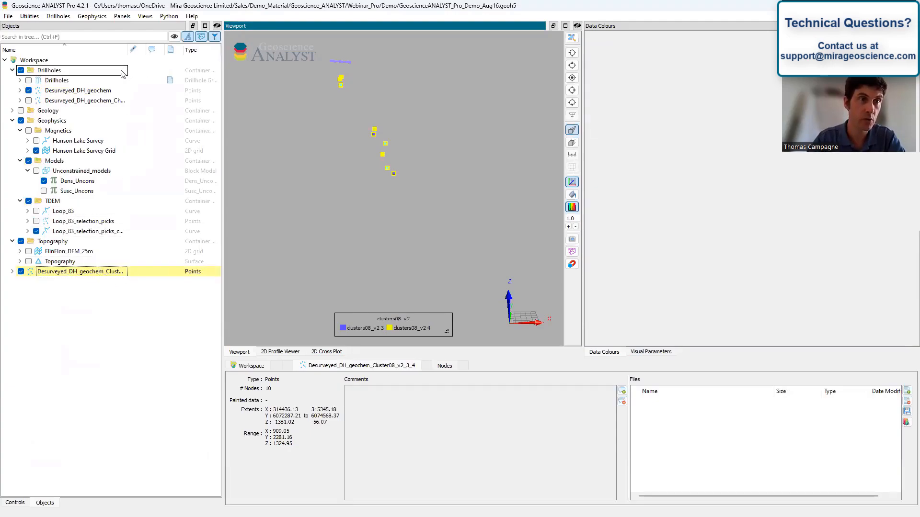
- Place the extracted cluster points in the Drillholes group, hide the original Desurveyed_DH_geochem points, and widen the object name column
drag(121, 73, 121, 73)
drag(302, 123, 331, 178)
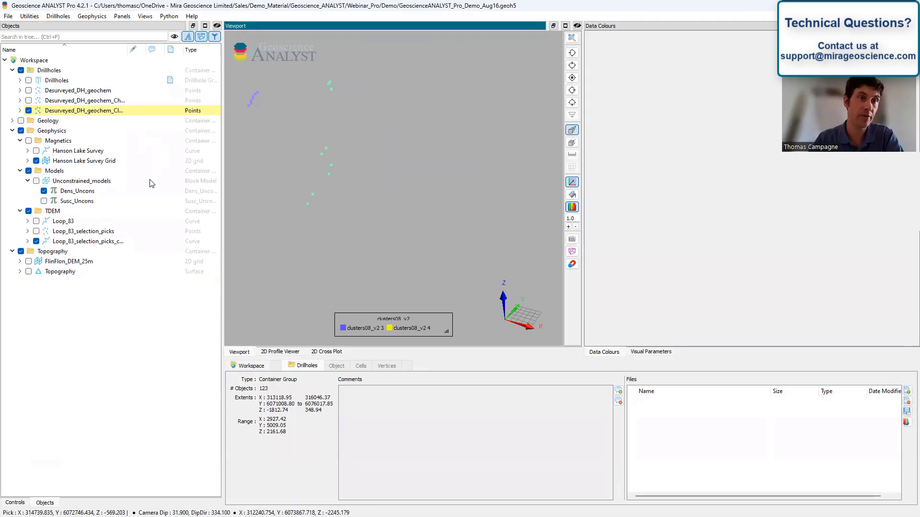
drag(126, 47, 168, 46)
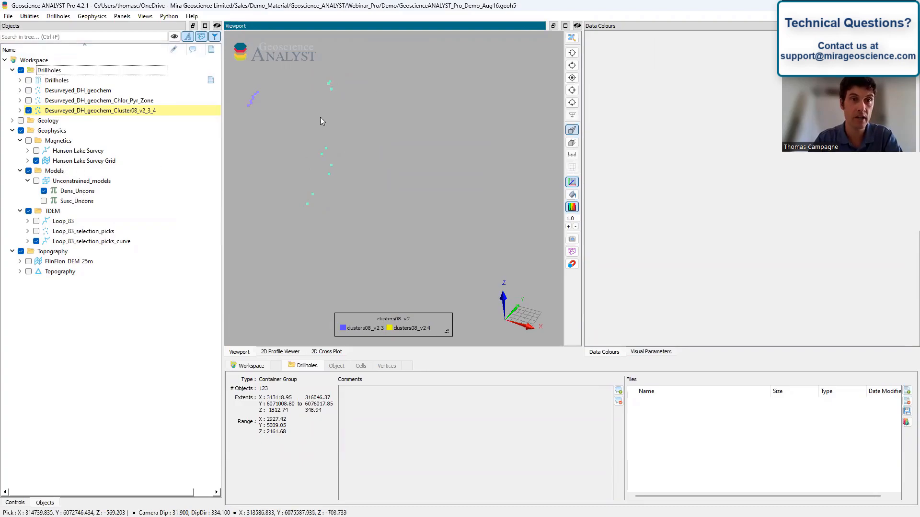
middle_drag(365, 156, 438, 161)
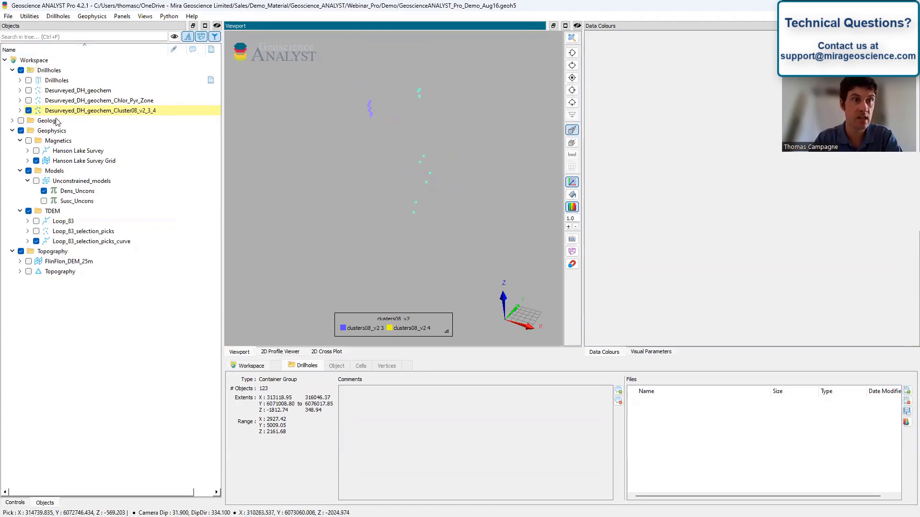
- Temporarily show the drillholes and examine where the extracted cluster points and the TDEM picks curve lie relative to them
click(28, 80)
drag(469, 196, 434, 196)
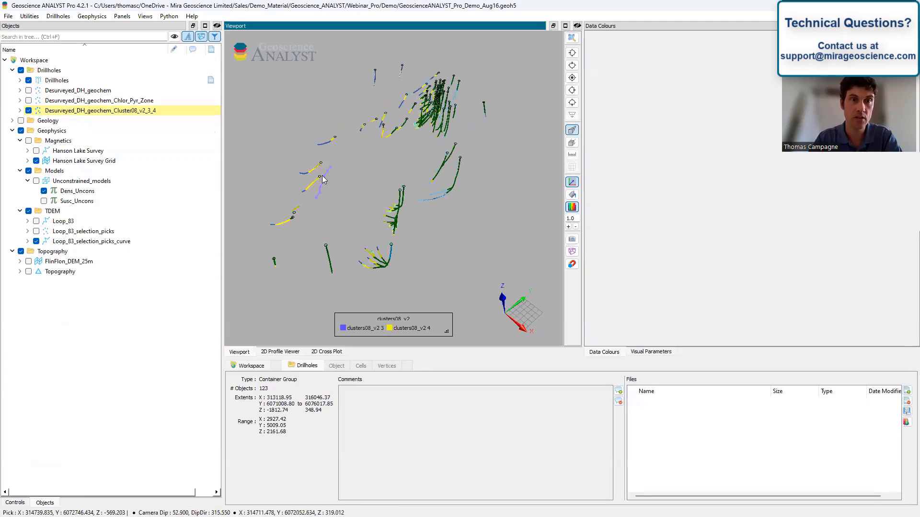
drag(332, 175, 402, 162)
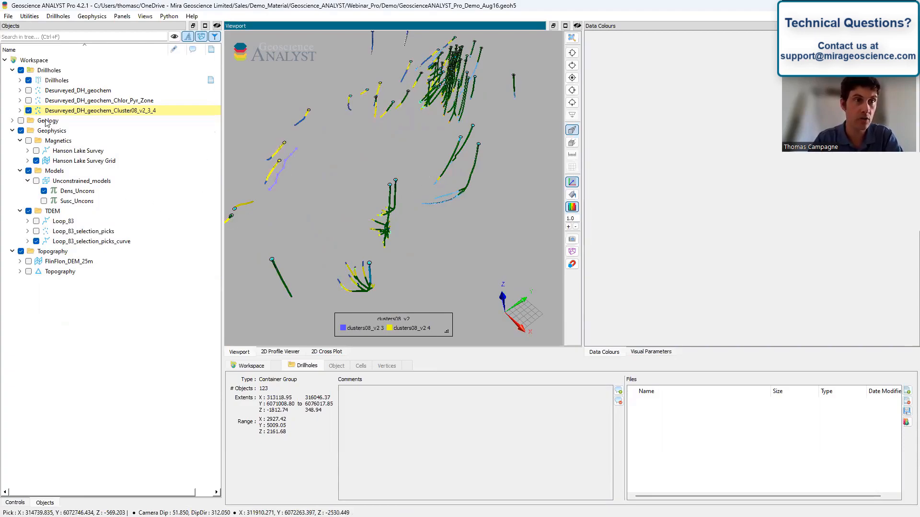
click(28, 81)
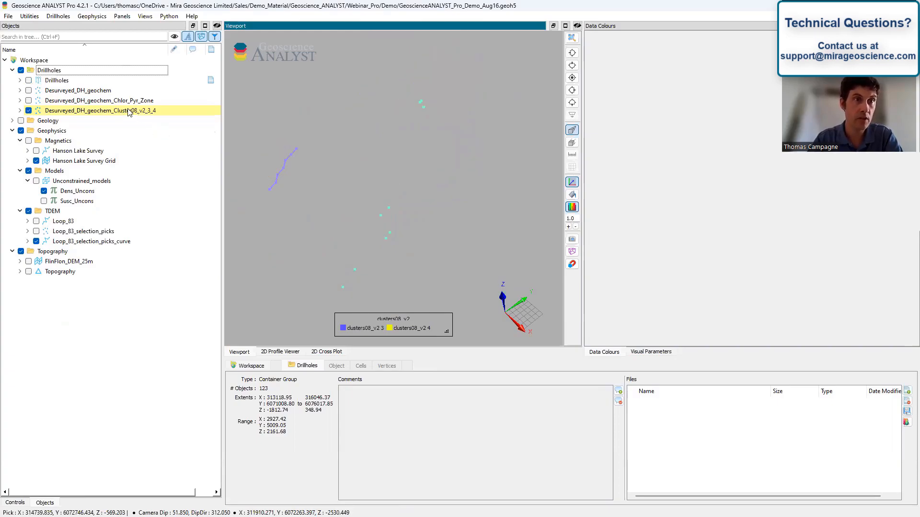
middle_drag(437, 212, 479, 144)
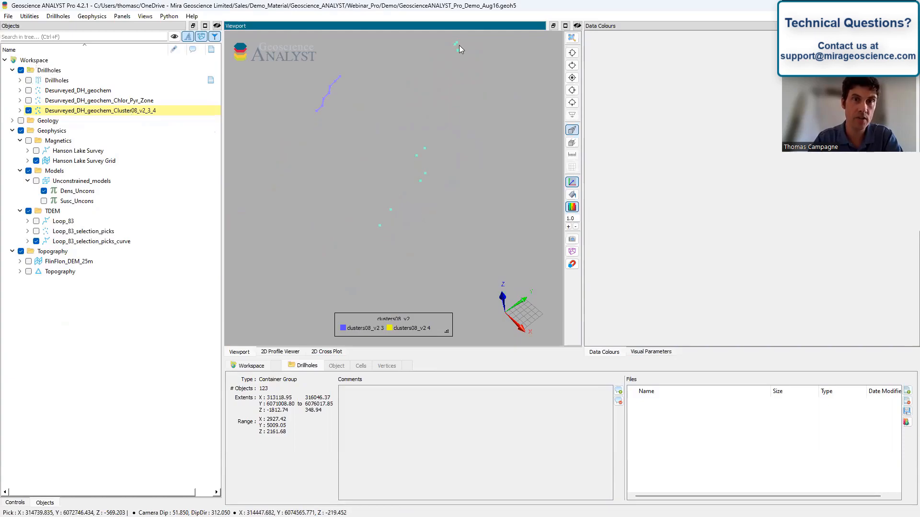
- Create a boundary curve from the Desurveyed_DH_geochem_Cluster08_v2_3_4 nodes scaled to 200% and place it in the Drillholes group
right_click(116, 112)
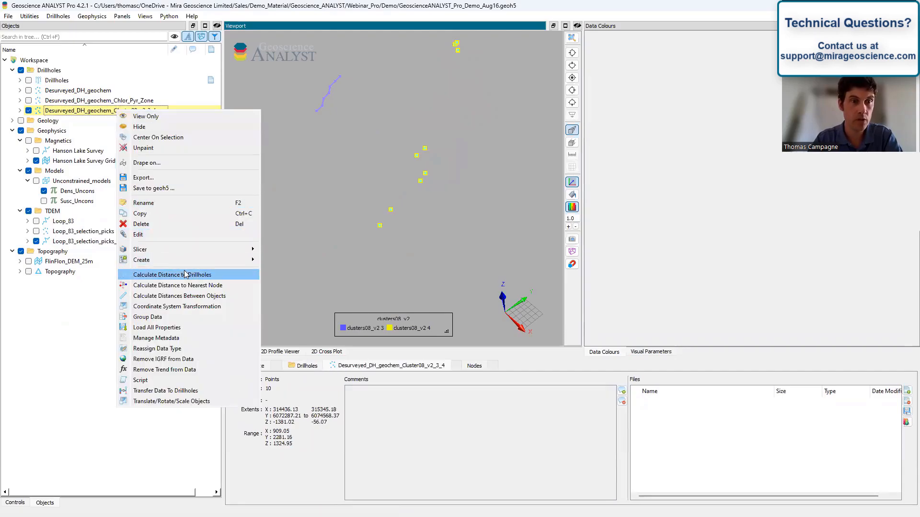
mouse_move(196, 261)
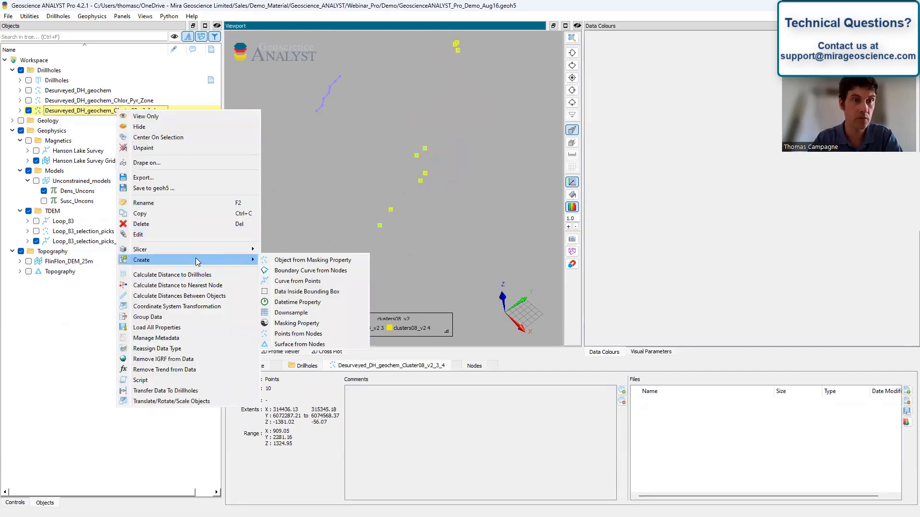
click(295, 272)
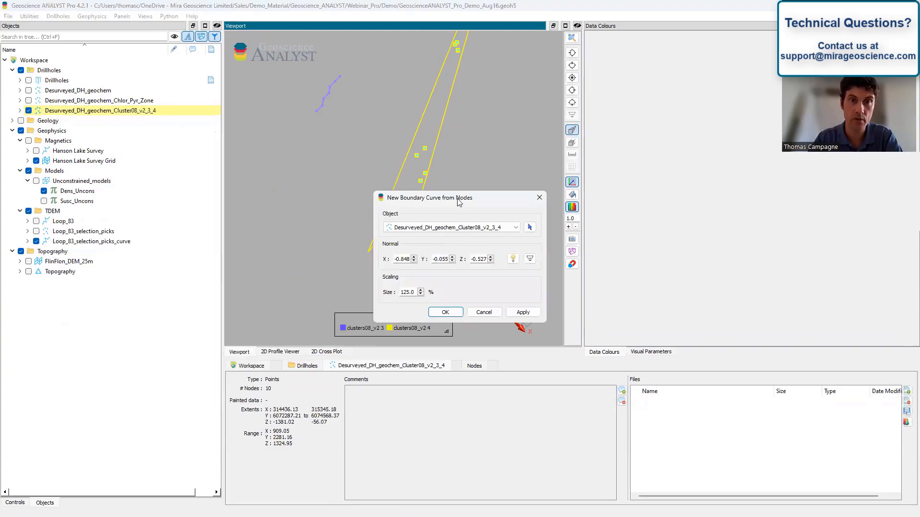
drag(464, 203, 539, 194)
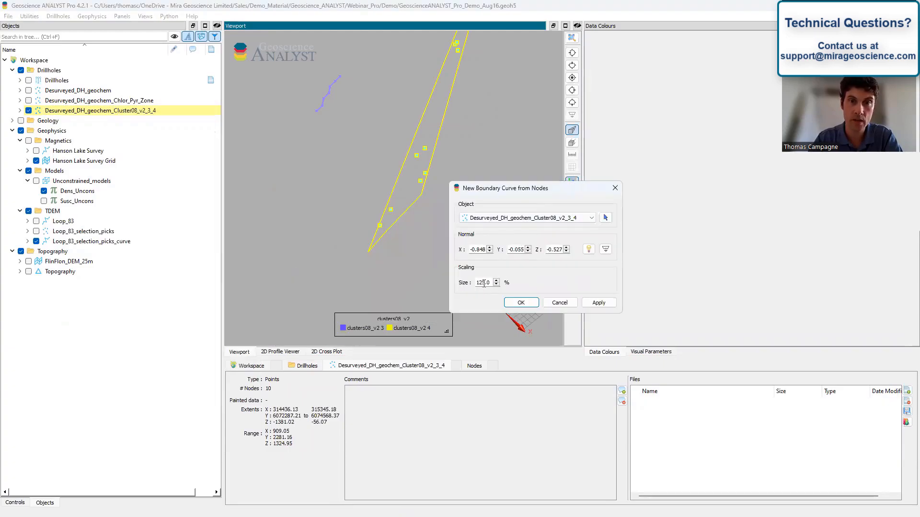
double_click(481, 283)
text(200)
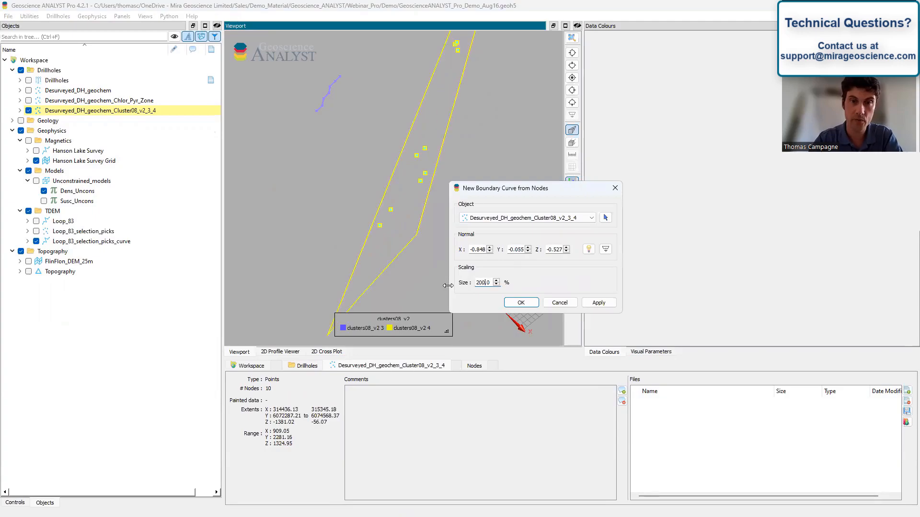
scroll(417, 249, down, 5)
drag(407, 244, 405, 179)
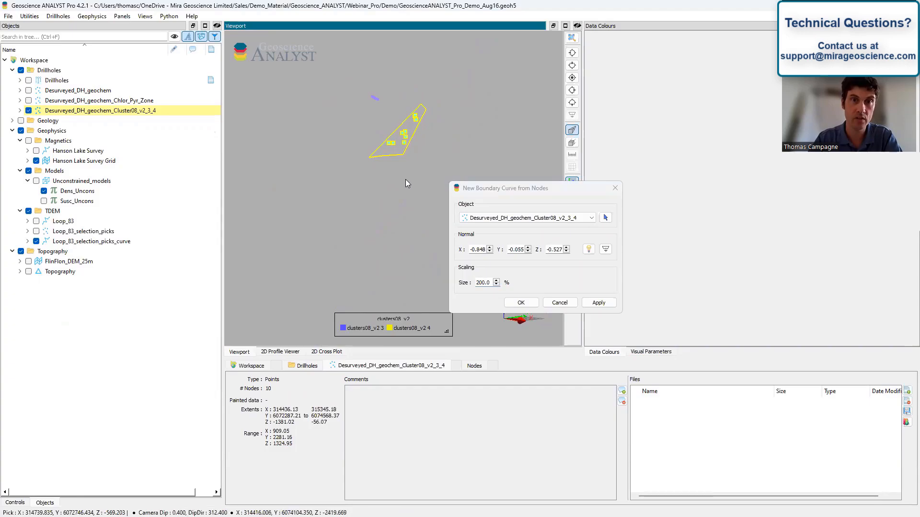
click(526, 304)
drag(57, 286, 121, 78)
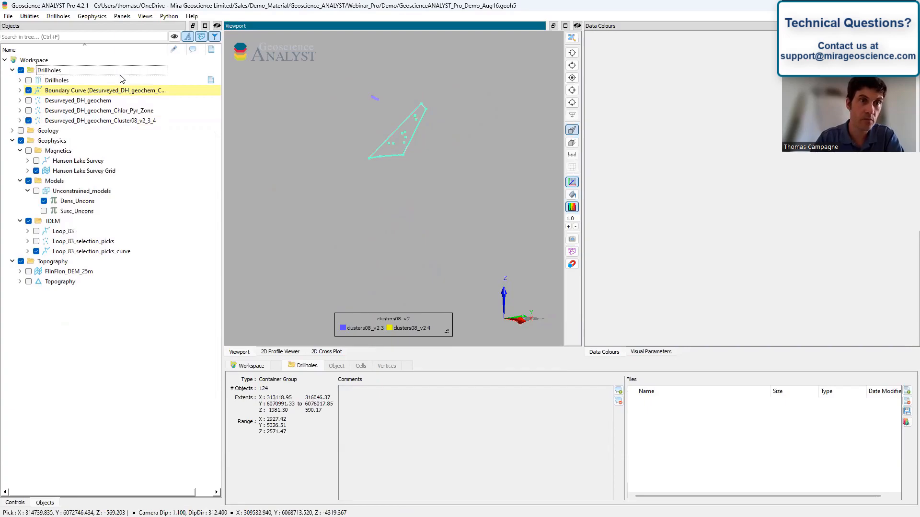
- Set up a Surface Designer surface with the 200% boundary curve as perimeter and the Desurveyed_DH_geochem_Cluster08_v2_3_4 points as control points
click(30, 16)
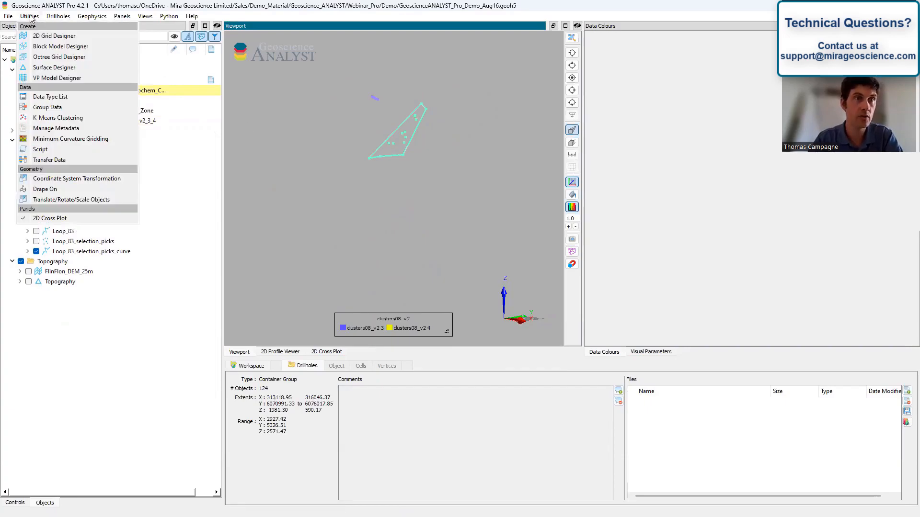
click(54, 68)
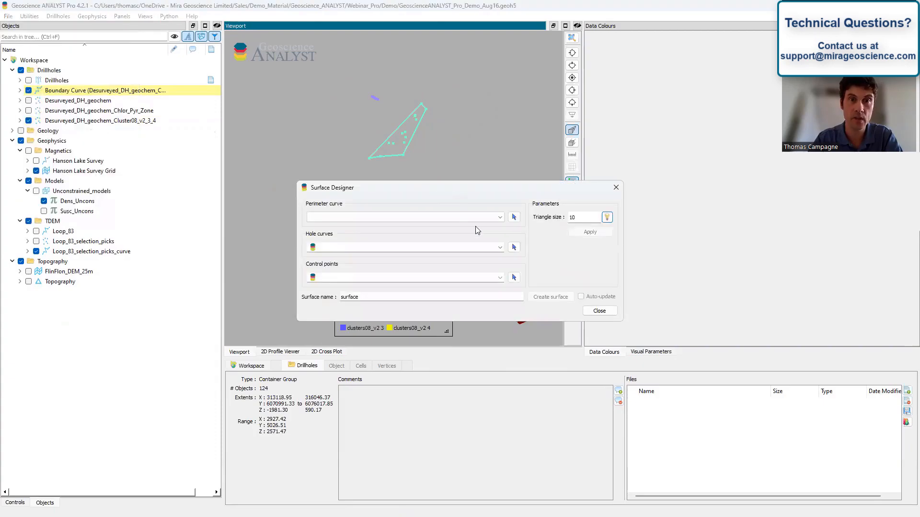
click(515, 217)
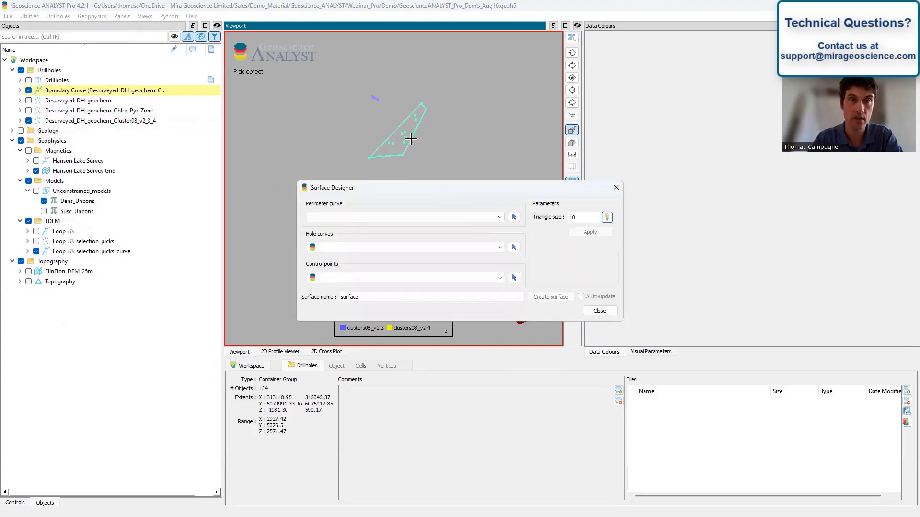
click(411, 141)
click(514, 278)
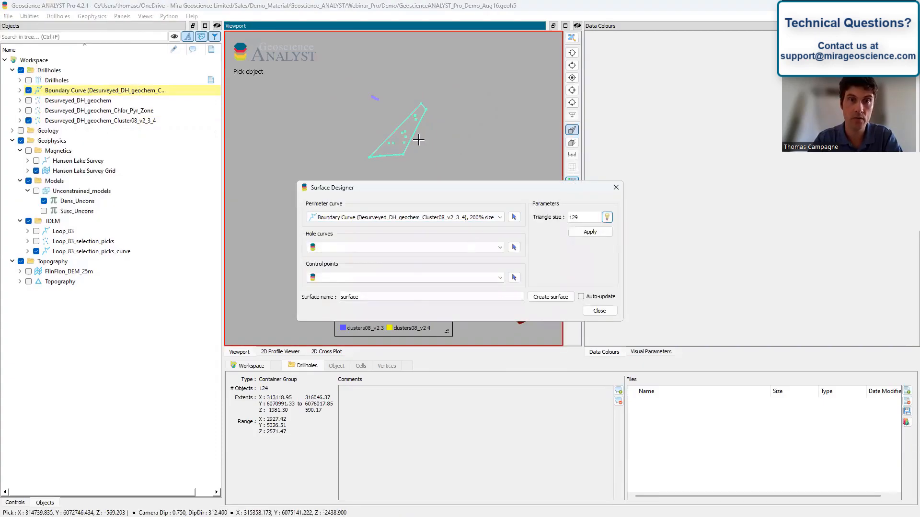
click(403, 131)
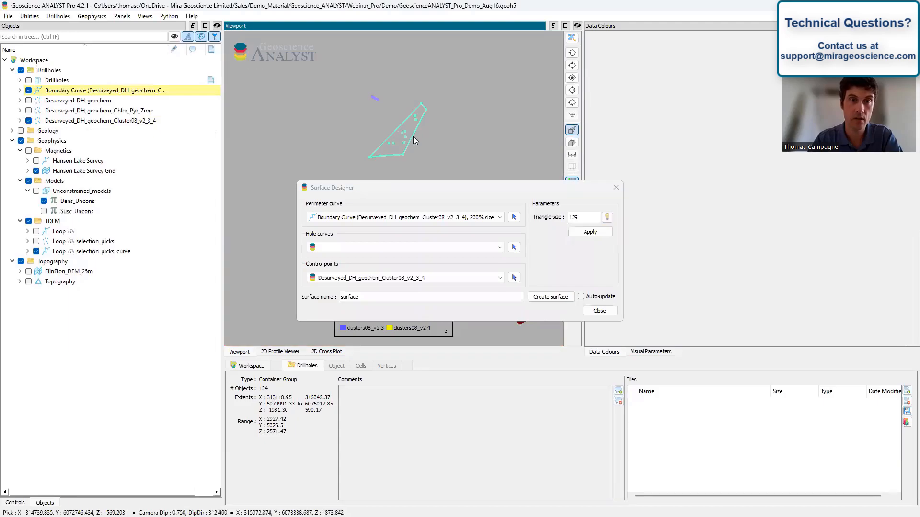
- Name the surface "target surface", create it, and close the Surface Designer
click(370, 296)
click(342, 297)
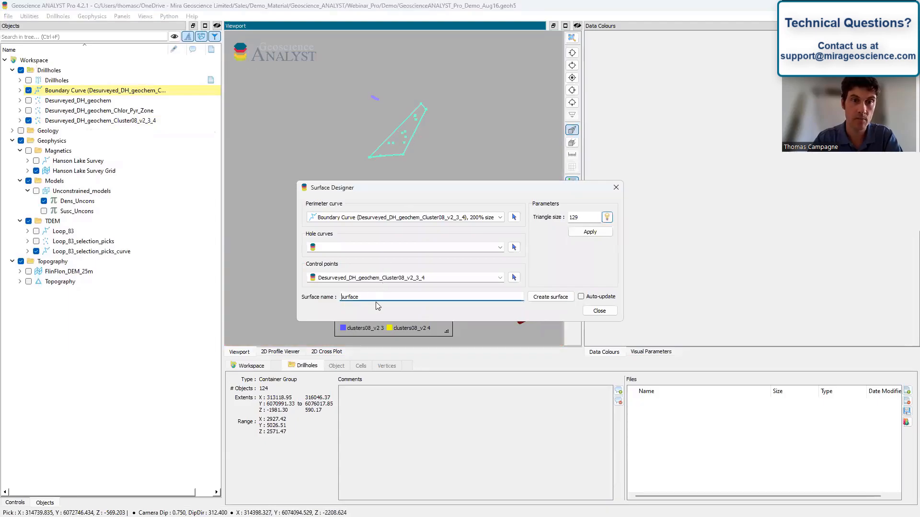
text(target)
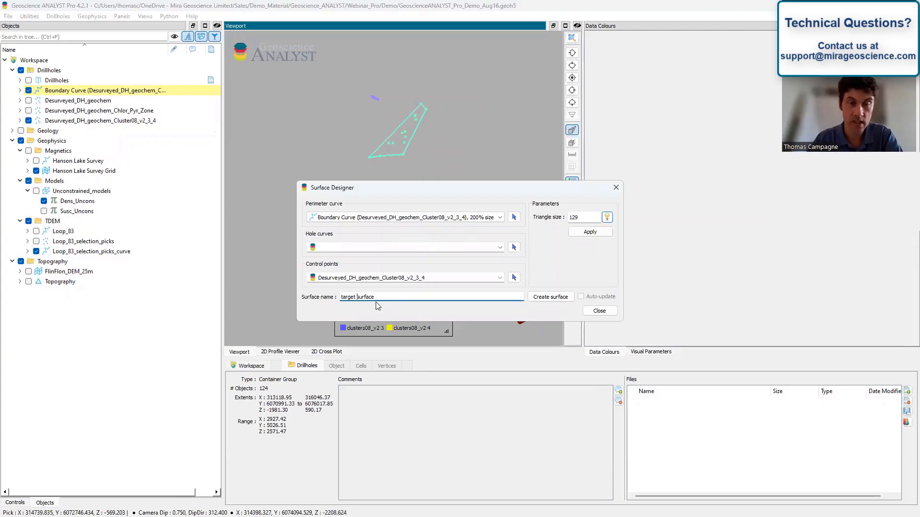
click(551, 297)
scroll(413, 157, up, 5)
scroll(416, 149, down, 1)
middle_drag(433, 113, 417, 152)
scroll(417, 154, up, 2)
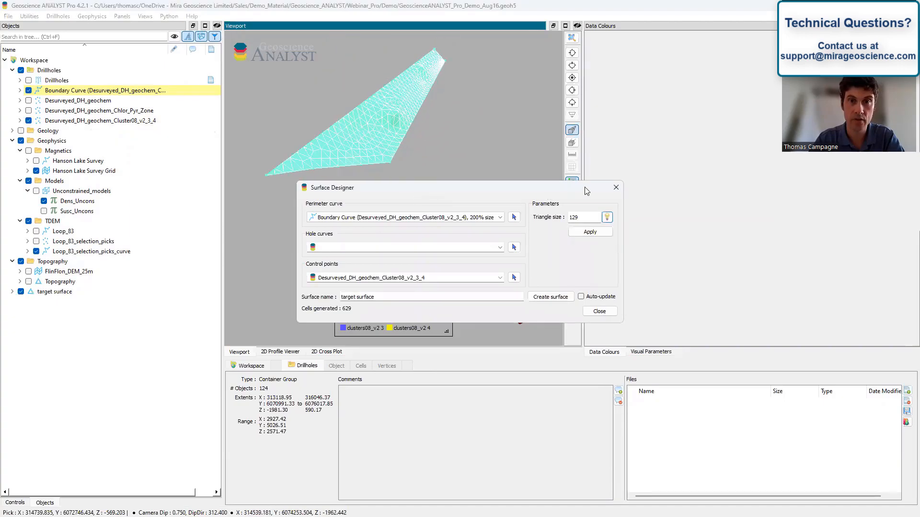
click(616, 187)
- Show the drillholes without their Flin_Flon_geology colouring alongside the target surface, and collapse the Drillholes group
drag(409, 157, 404, 188)
click(28, 80)
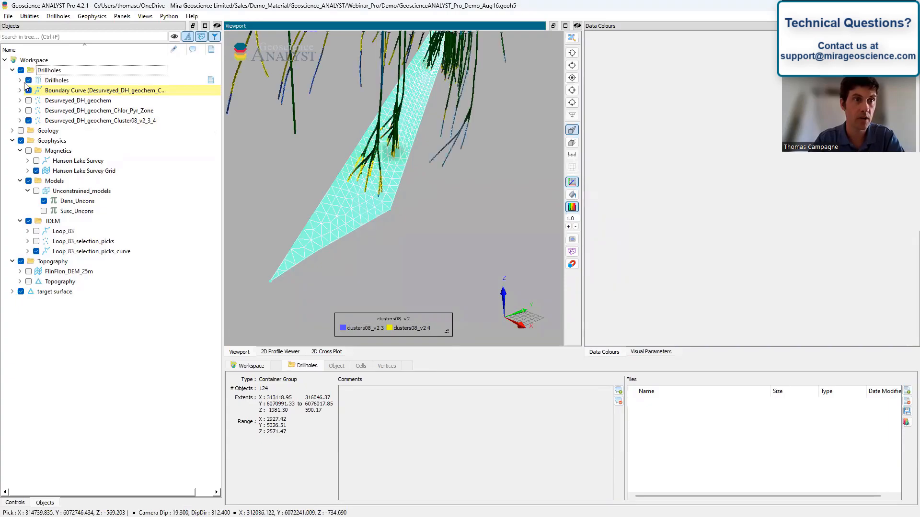
click(21, 81)
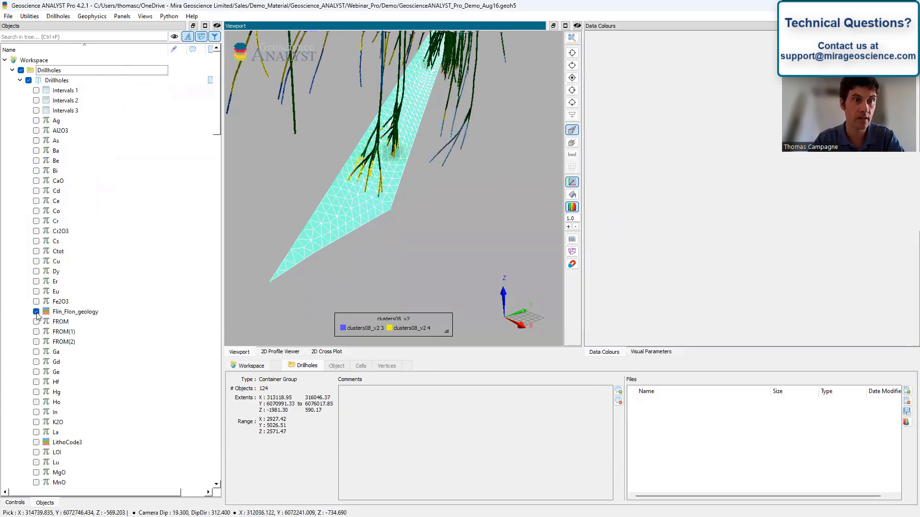
click(36, 312)
click(12, 70)
drag(432, 119, 405, 160)
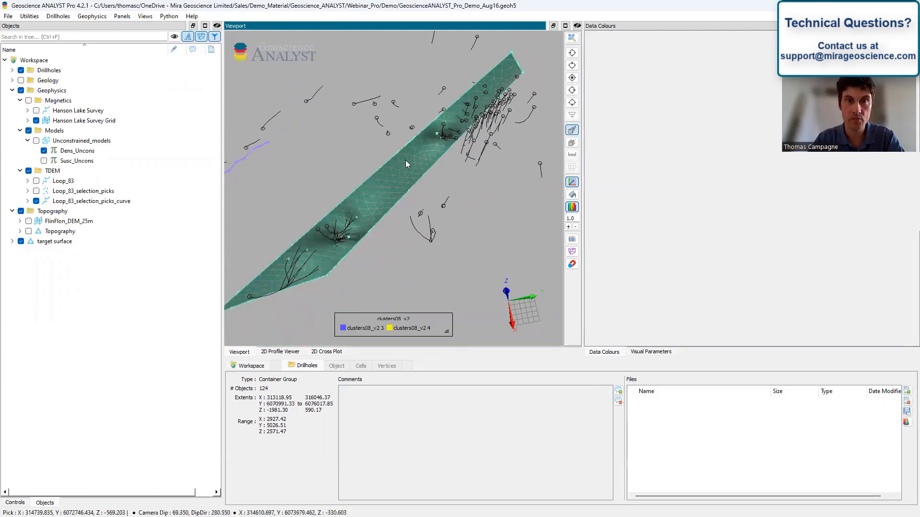
- Start a new drilling target and pick its location on the target surface, just southwest of the dense drillhole cluster
click(58, 16)
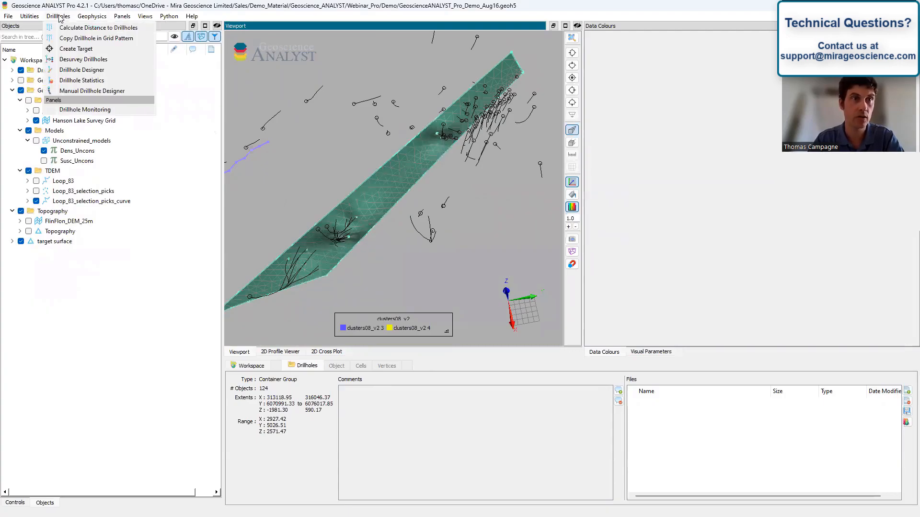
click(75, 49)
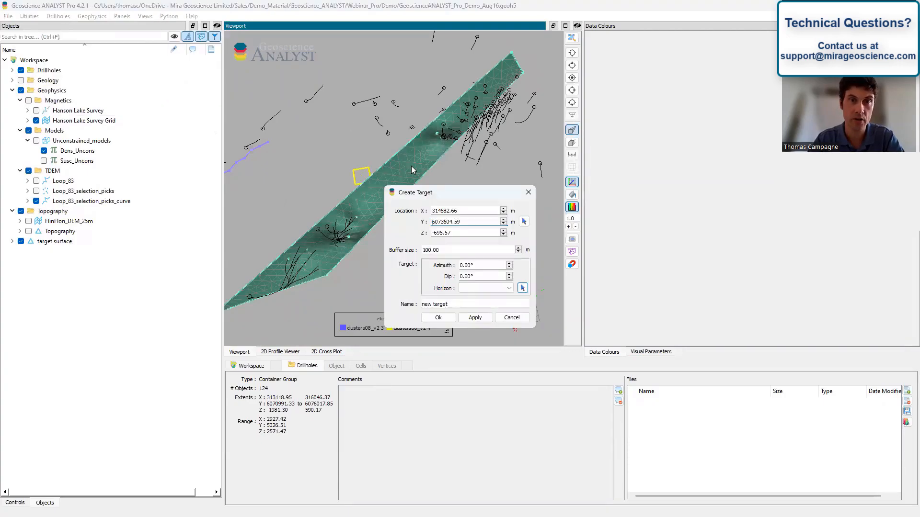
click(524, 222)
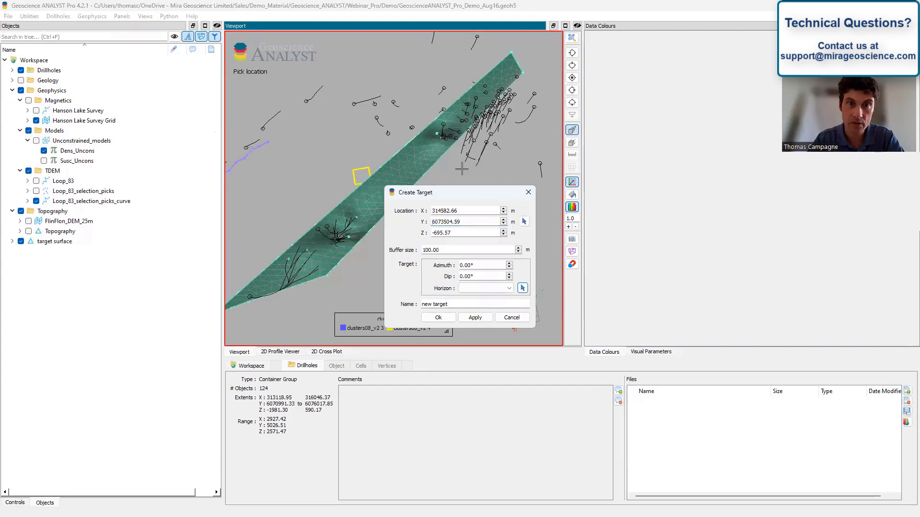
click(427, 151)
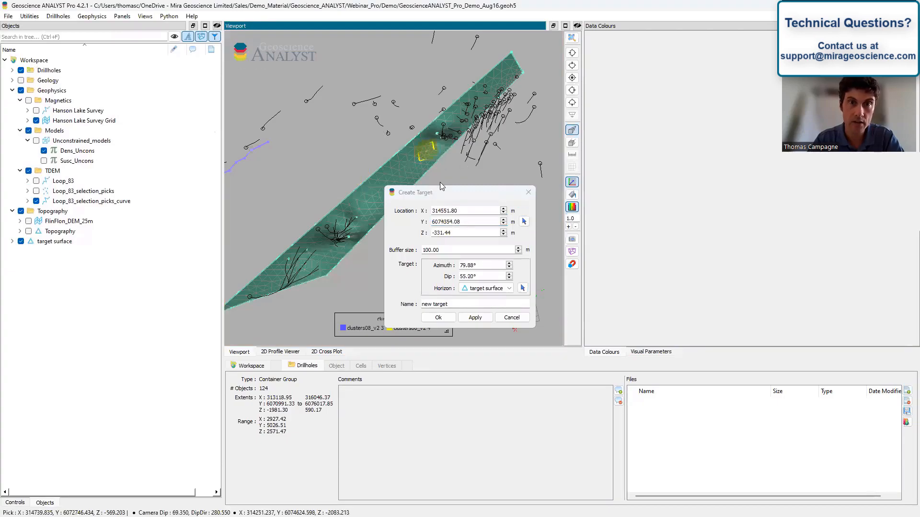
- Set the target's buffer size to 200 m, name it "uber target 1", and create it
drag(436, 164, 421, 251)
text(2)
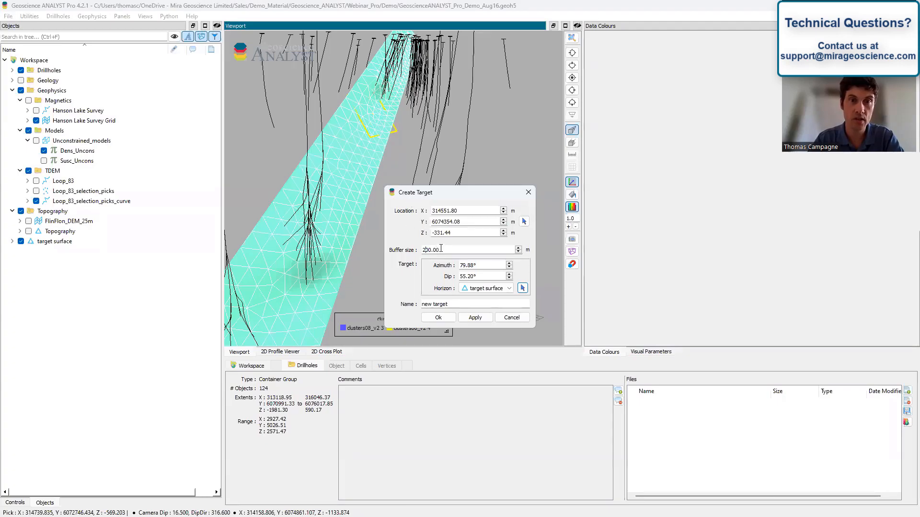
click(454, 233)
mouse_move(377, 119)
mouse_down()
mouse_move(386, 120)
mouse_move(370, 122)
mouse_up()
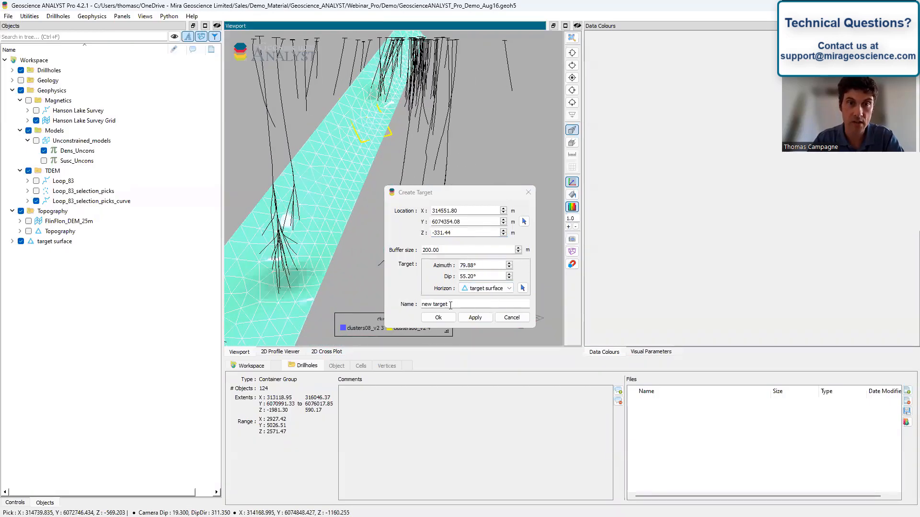
double_click(428, 305)
text(uber)
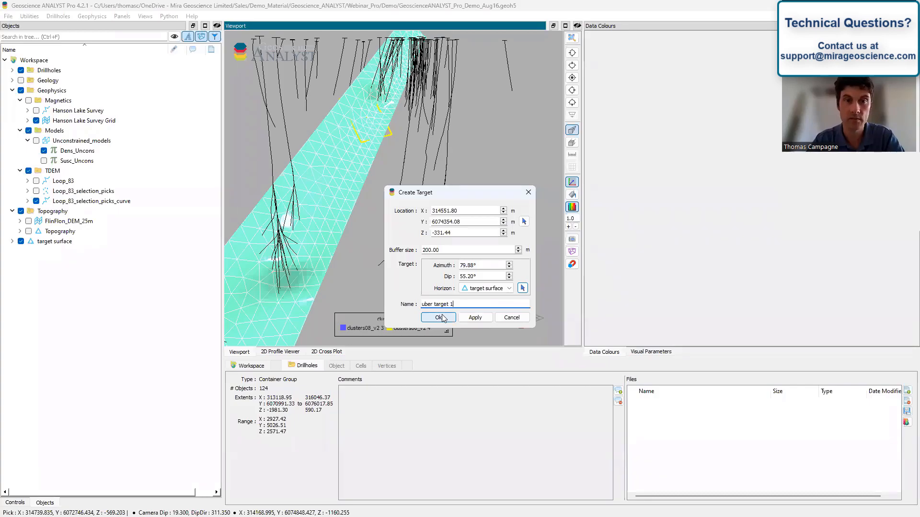
click(442, 318)
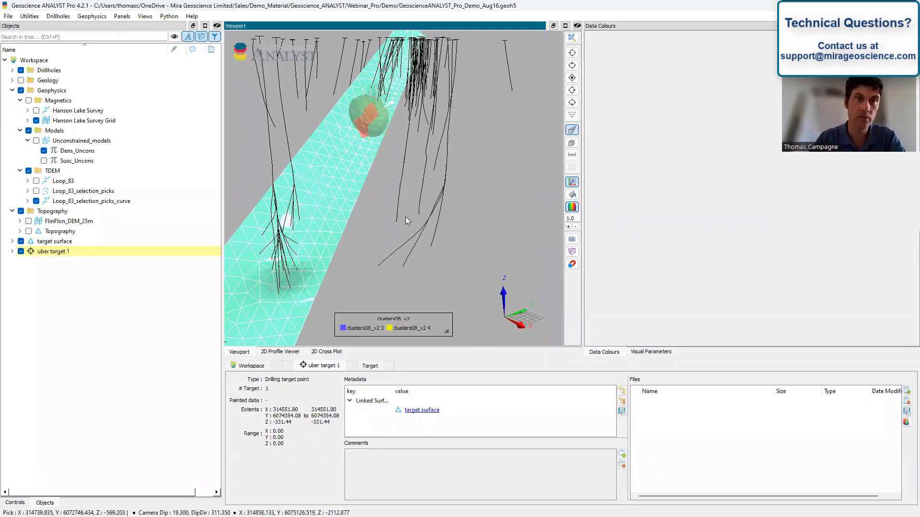
- Display the Topography surface above the target and drillholes
drag(383, 169, 388, 203)
click(58, 16)
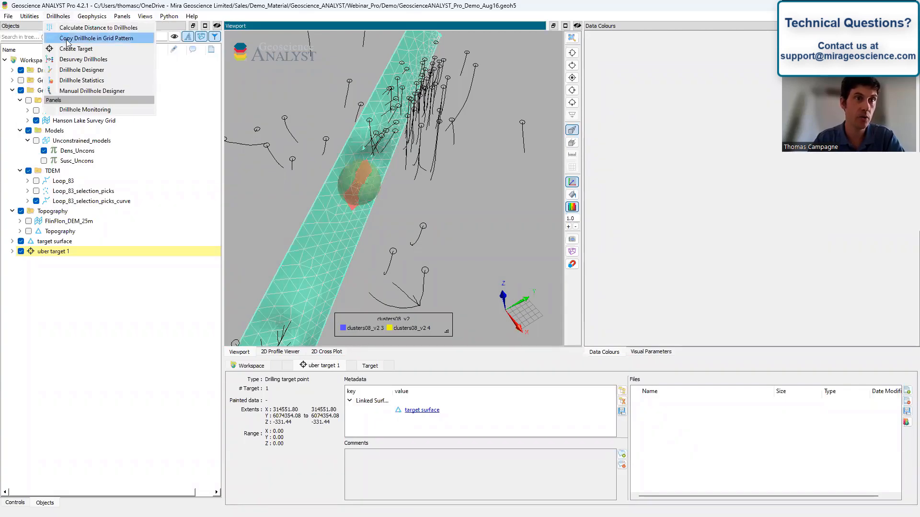
click(29, 231)
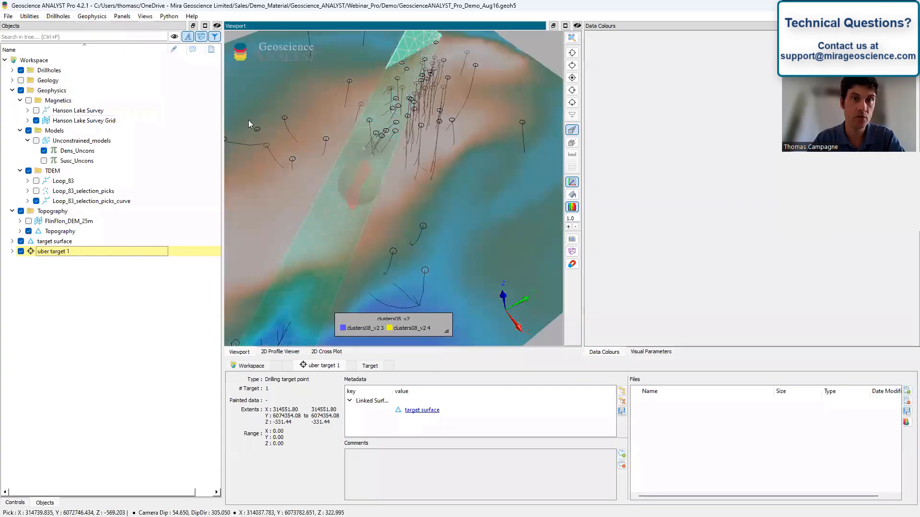
- Set up a Target to surface design in the Drillhole Designer with Topography as collar surface and uber target 1 as target
click(59, 15)
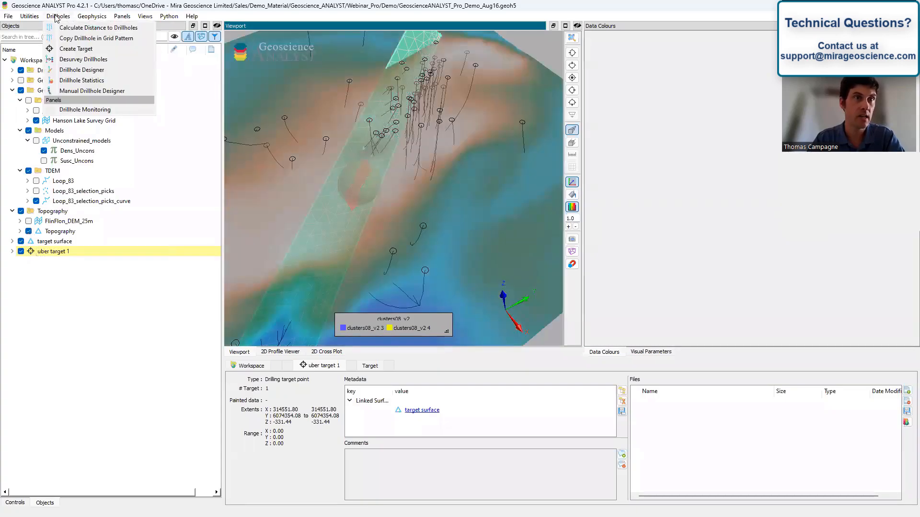
click(72, 76)
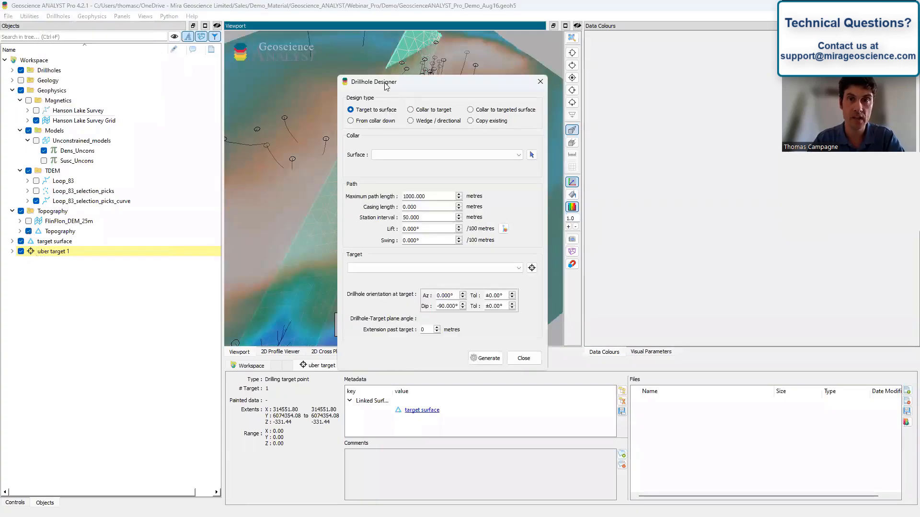
drag(385, 85, 637, 58)
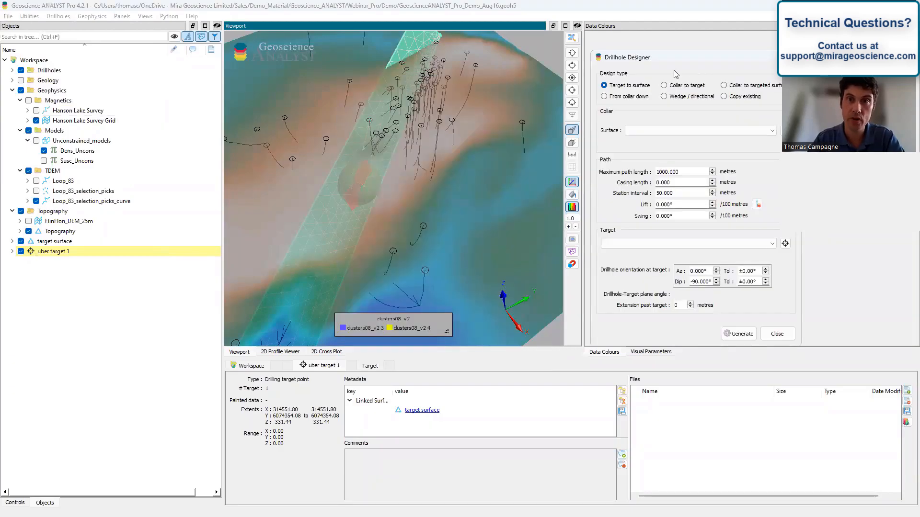
click(642, 131)
click(661, 163)
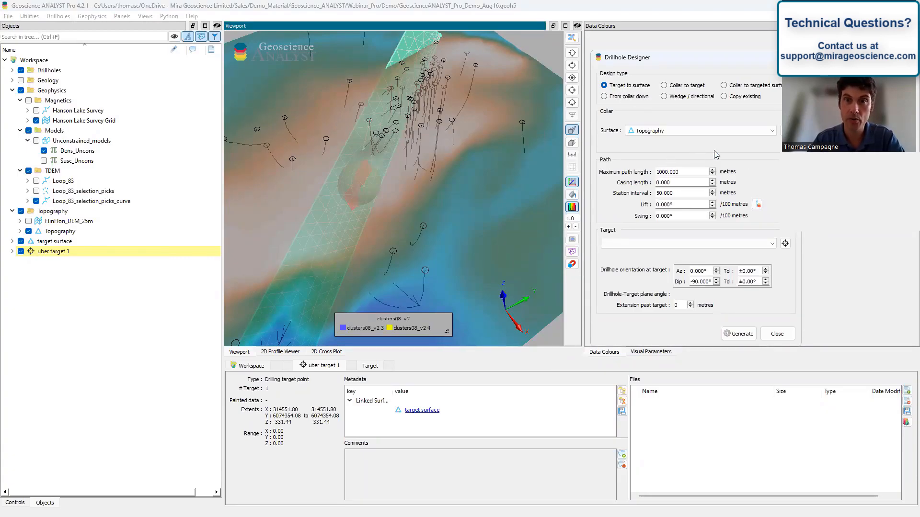
click(772, 247)
click(652, 260)
drag(423, 232, 544, 214)
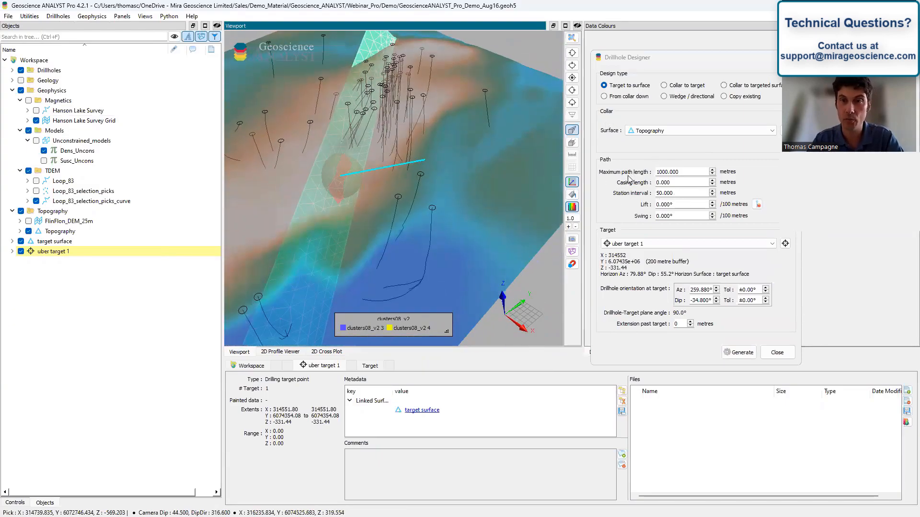
- Open the Drillhole Statistics from the lift and swing settings and load all displayed drillholes into it
click(757, 205)
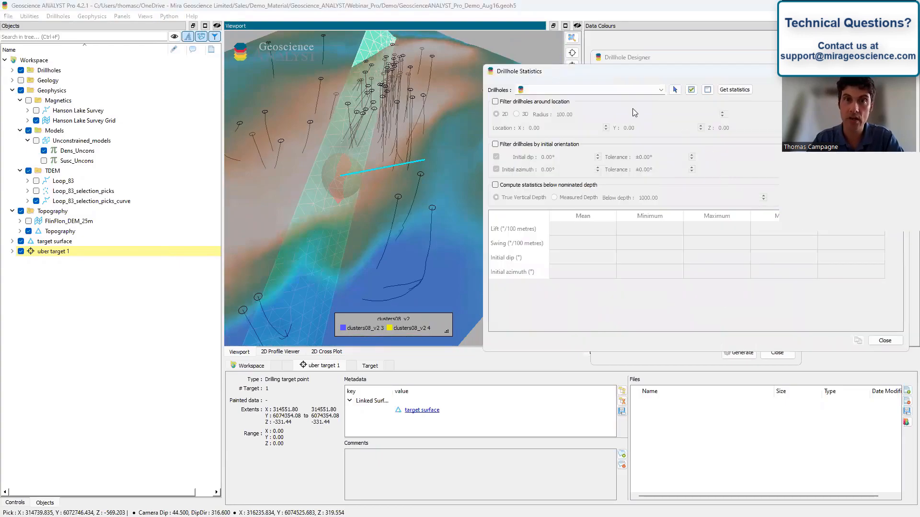
click(691, 90)
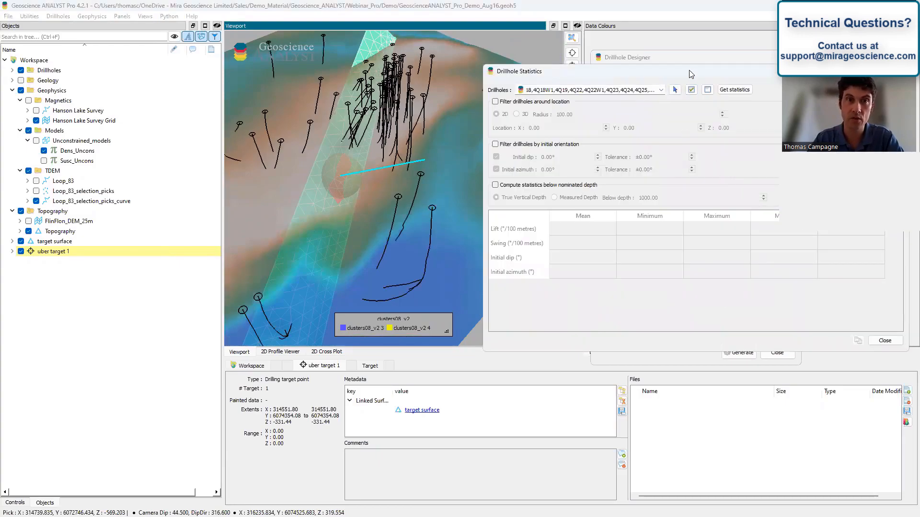
drag(690, 74, 648, 86)
scroll(428, 160, down, 5)
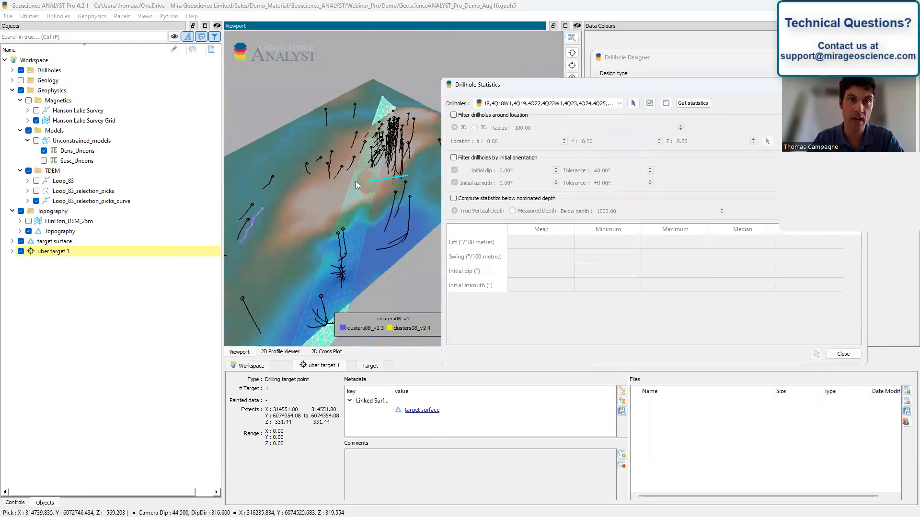
scroll(325, 181, up, 3)
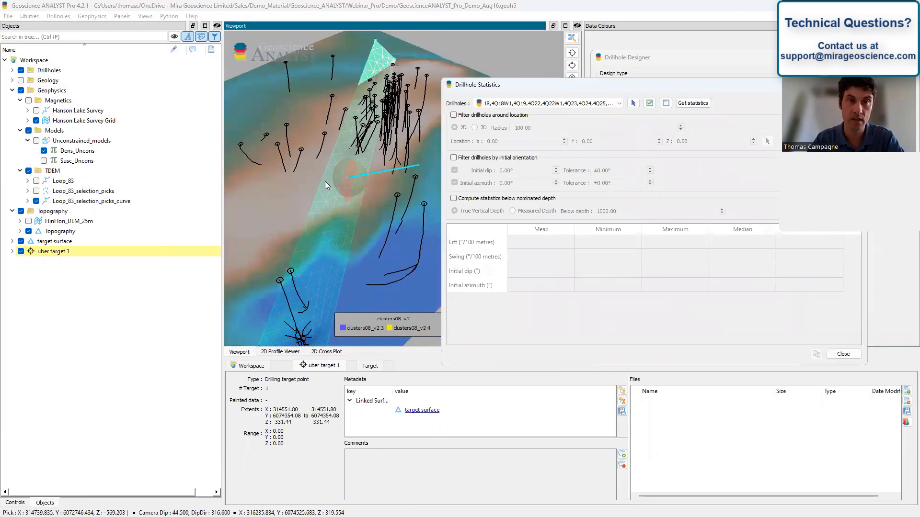
- Filter the drillholes to a 300 m 2D radius around a location near the planned hole's collar and compute their statistics
click(454, 116)
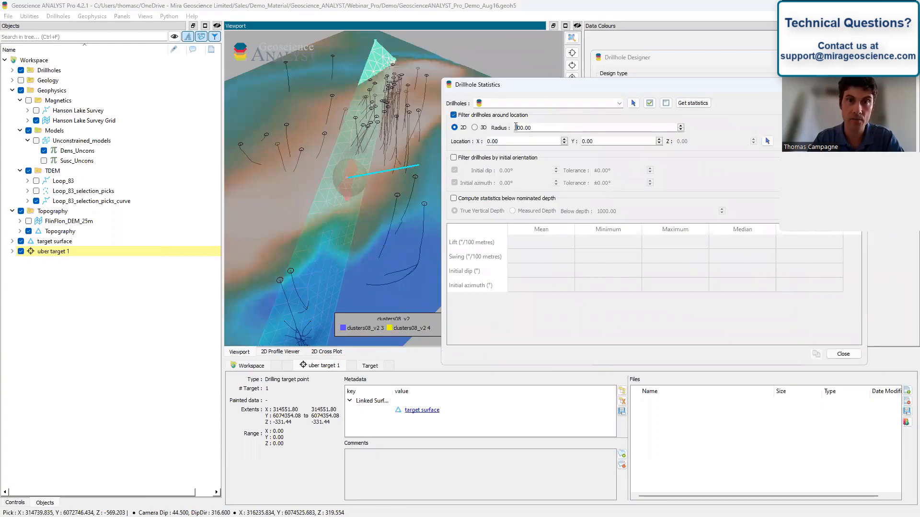
text(3)
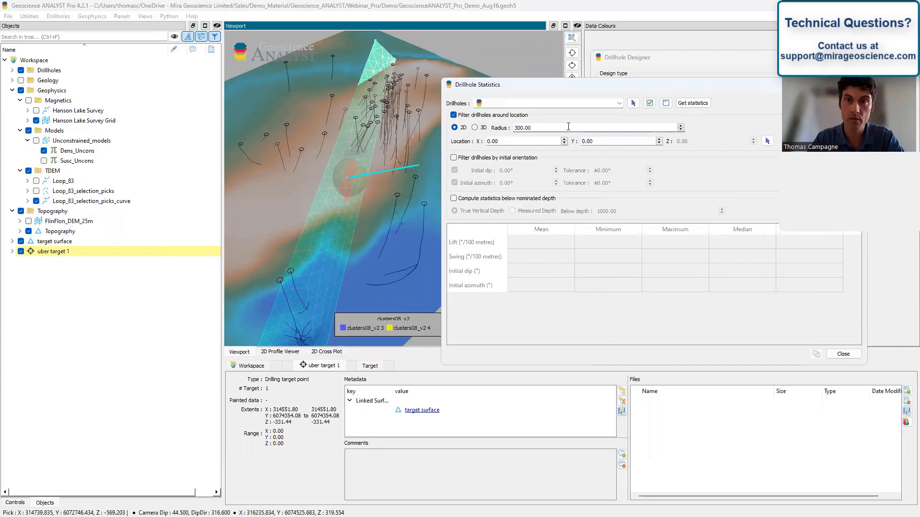
click(767, 140)
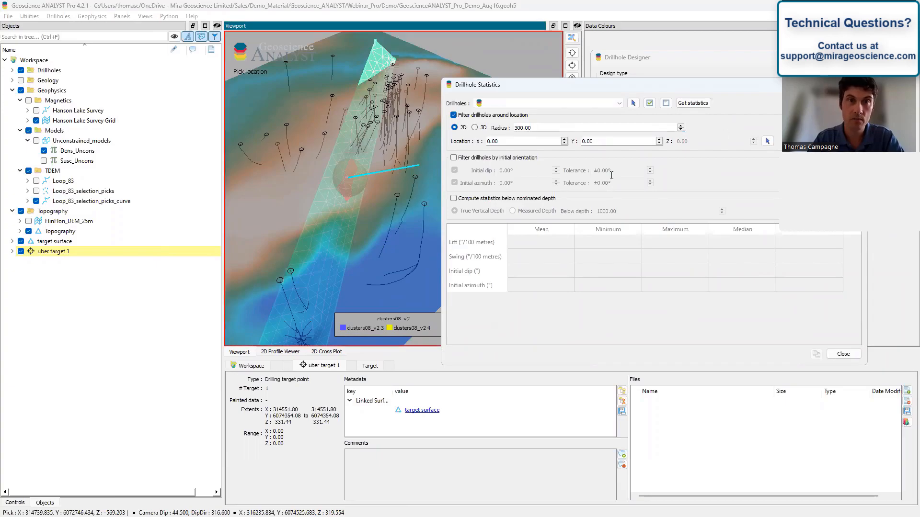
click(396, 175)
drag(411, 176, 396, 202)
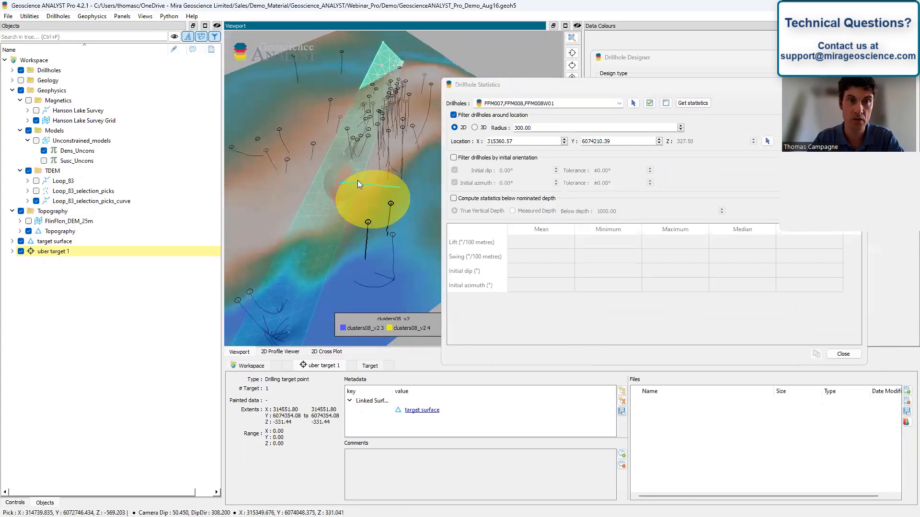
click(692, 103)
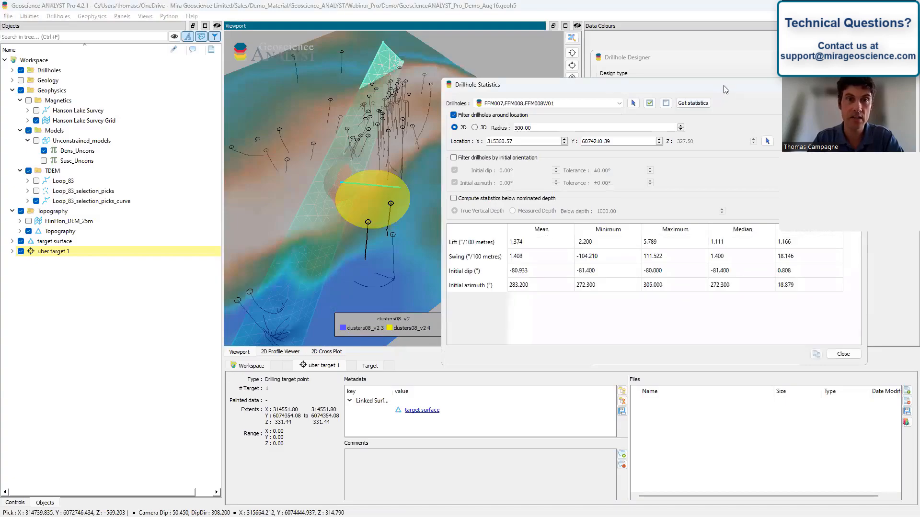
drag(725, 90, 352, 159)
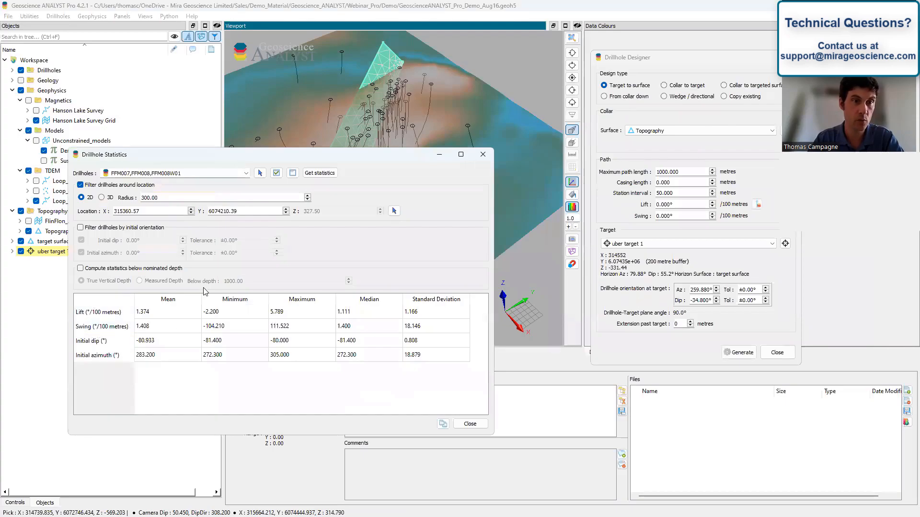
- Set the path's lift to 1.37° and swing to 1.4° per 100 metres, and dismiss the drillhole statistics
click(660, 61)
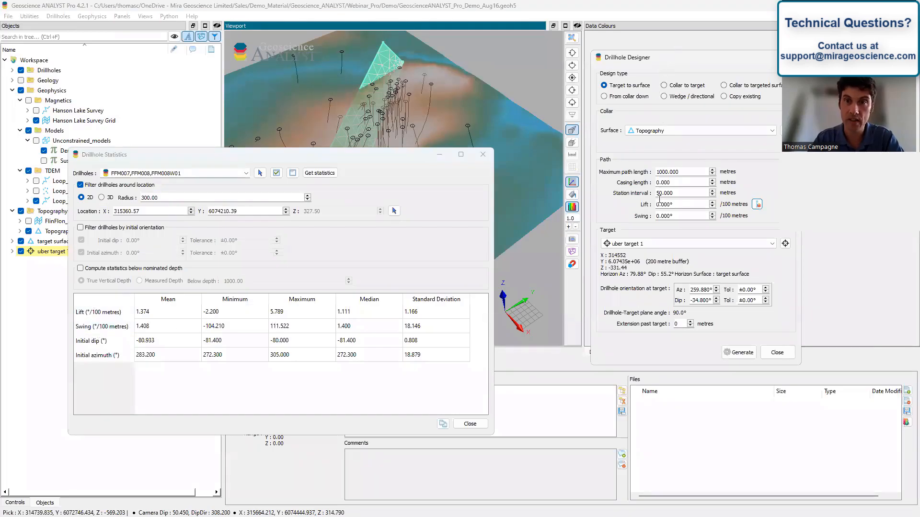
drag(675, 207, 654, 210)
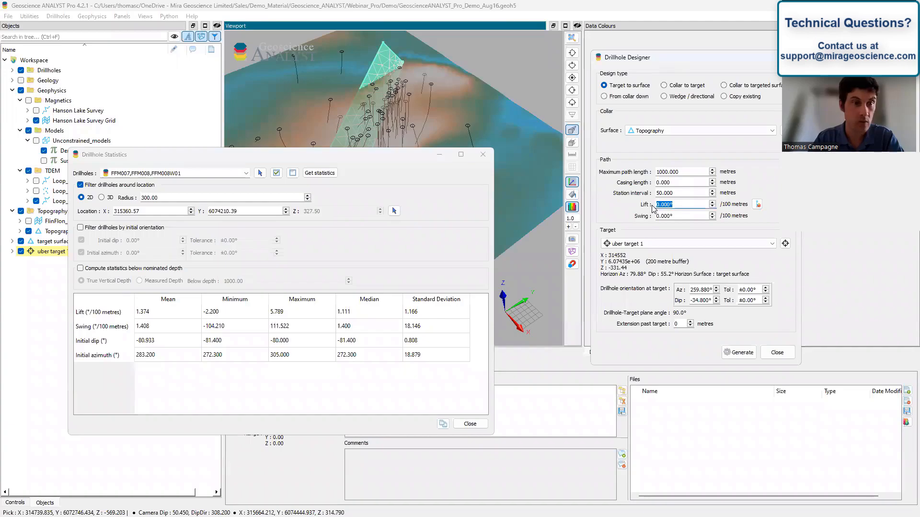
text(1.37)
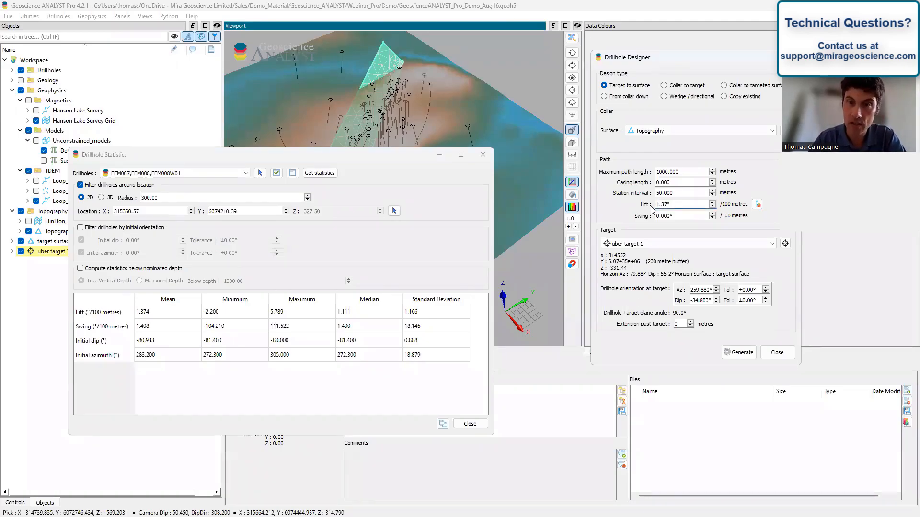
key(Tab)
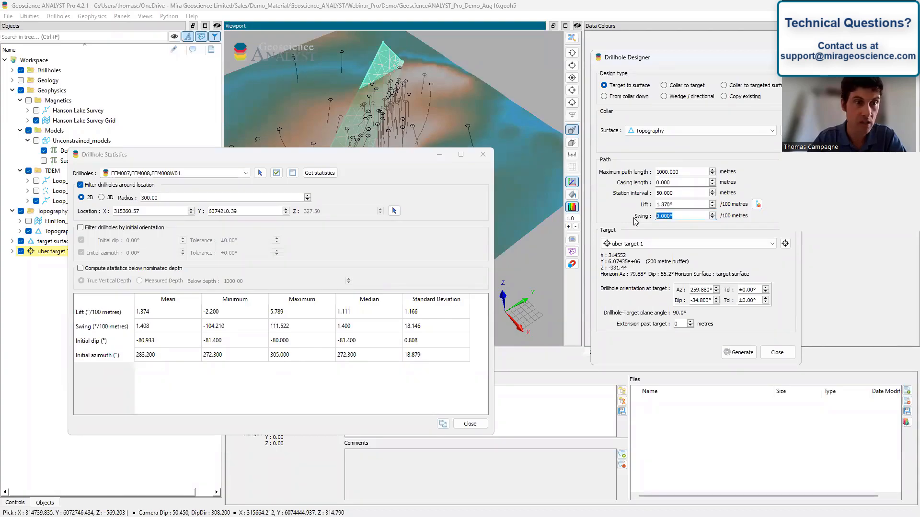
text(1.4)
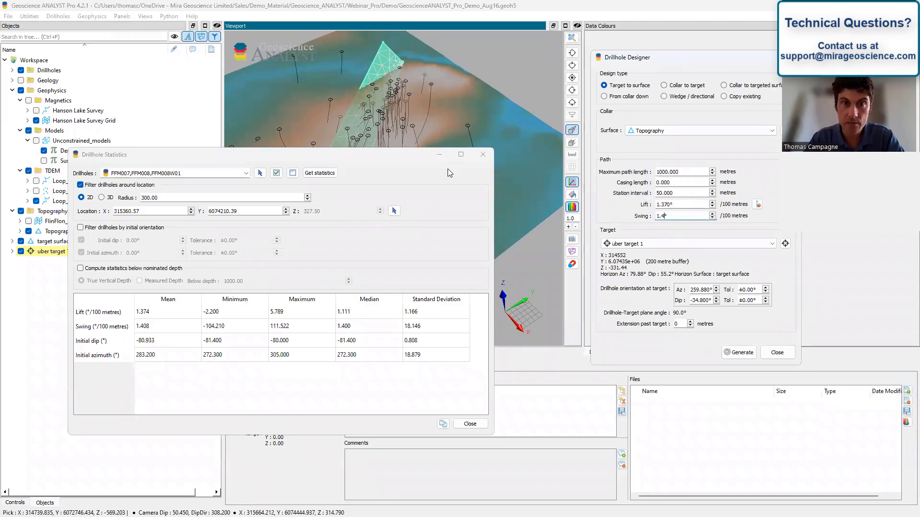
click(400, 154)
click(488, 155)
- Set the azimuth and dip tolerances at the target to ±10° and the extension past target to 50 metres
drag(455, 226, 432, 204)
click(742, 290)
text(1)
click(742, 301)
text(1)
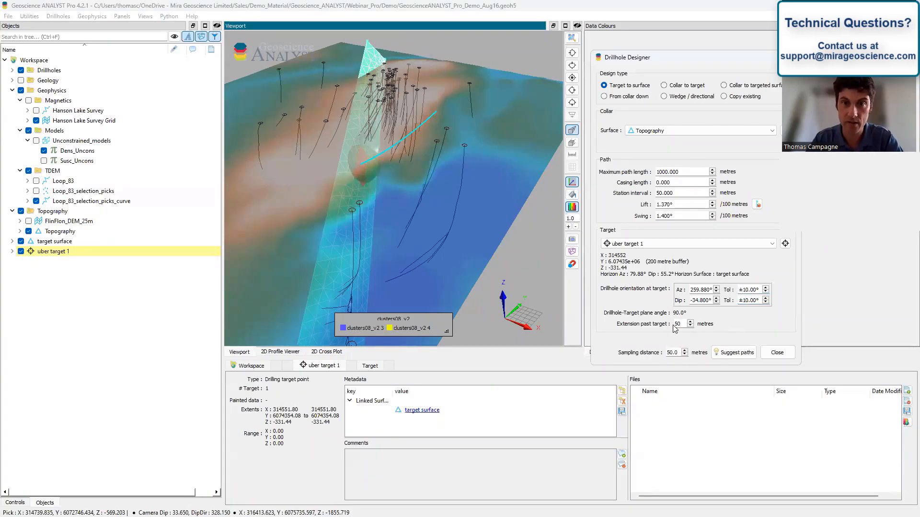
- Generate suggested drillhole paths to uber target 1 and inspect them around the target buffer
drag(435, 221, 428, 247)
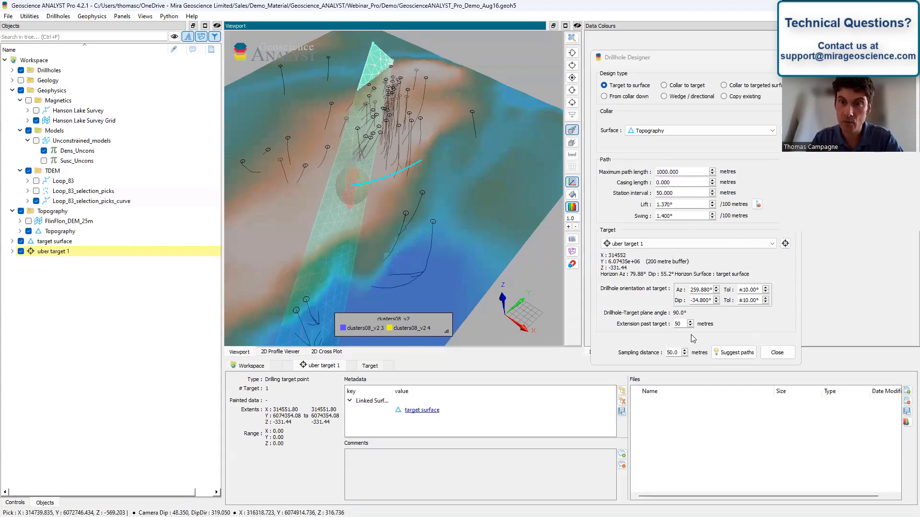
click(740, 353)
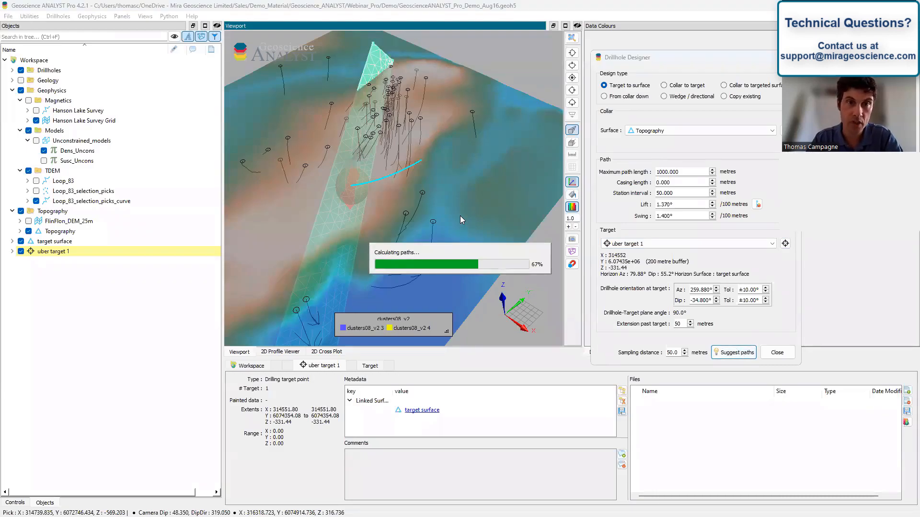
drag(441, 215, 391, 182)
scroll(386, 233, up, 5)
drag(410, 141, 440, 219)
middle_drag(440, 220, 447, 222)
middle_drag(387, 190, 492, 233)
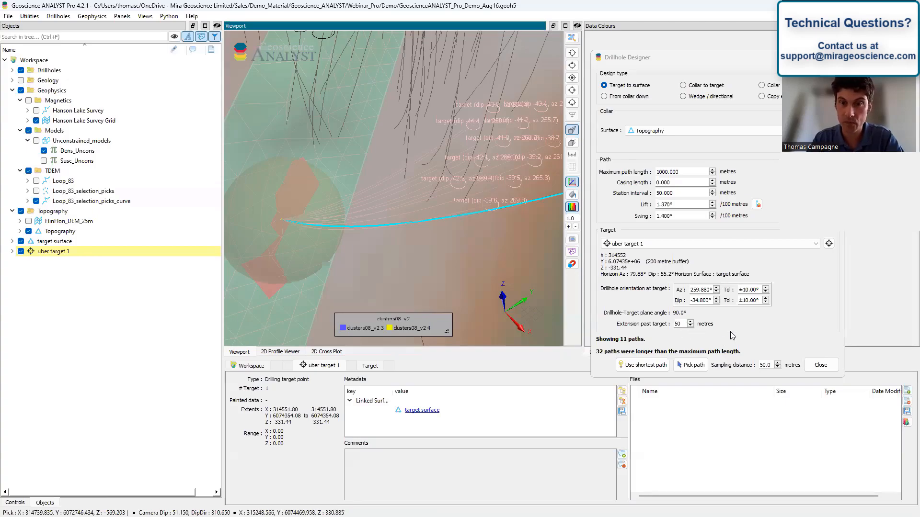
- Pick one of the suggested paths near the surface to load it into the Manual Drillhole Designer
click(793, 311)
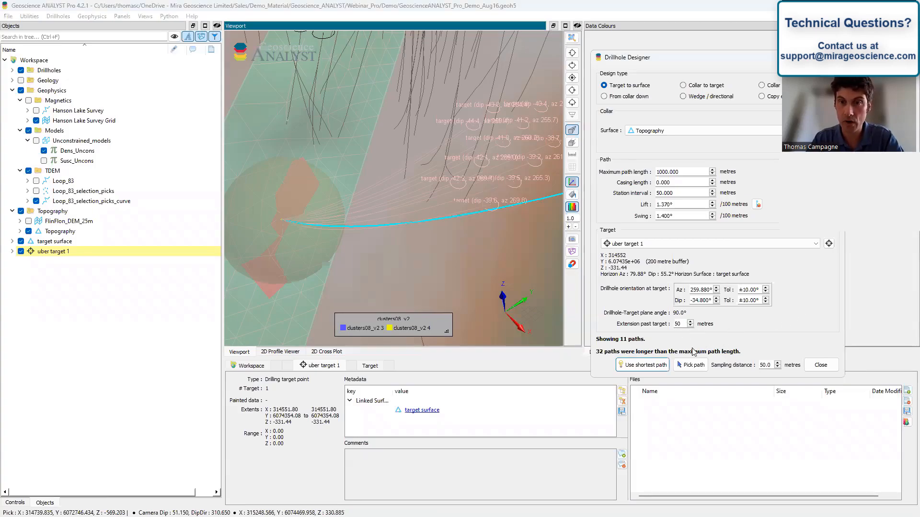
click(690, 365)
click(479, 161)
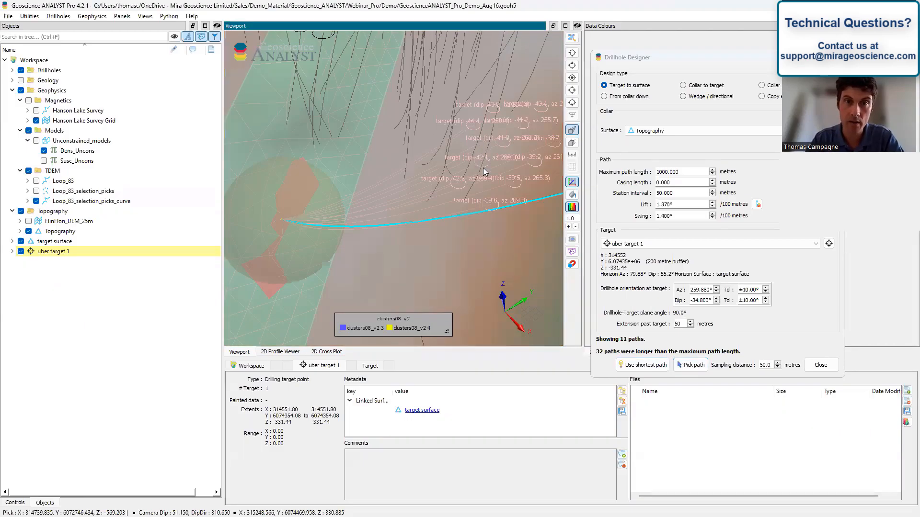
click(695, 366)
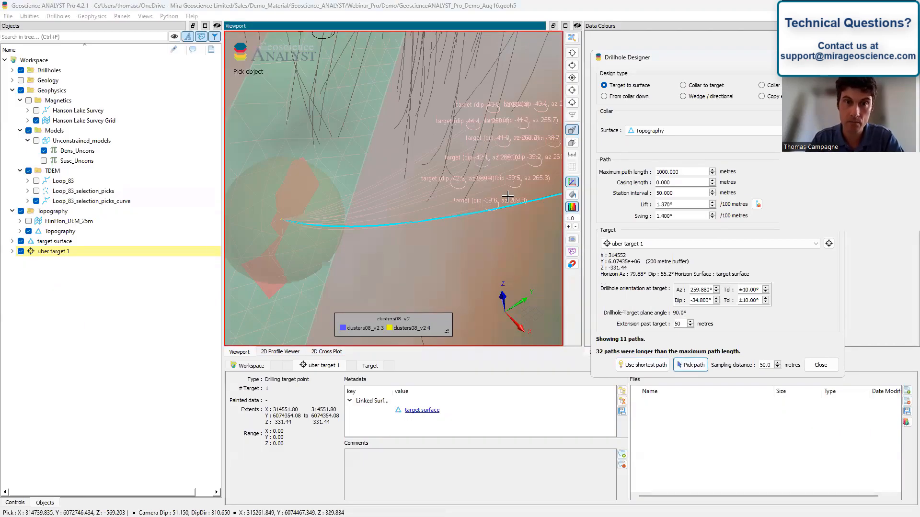
click(445, 189)
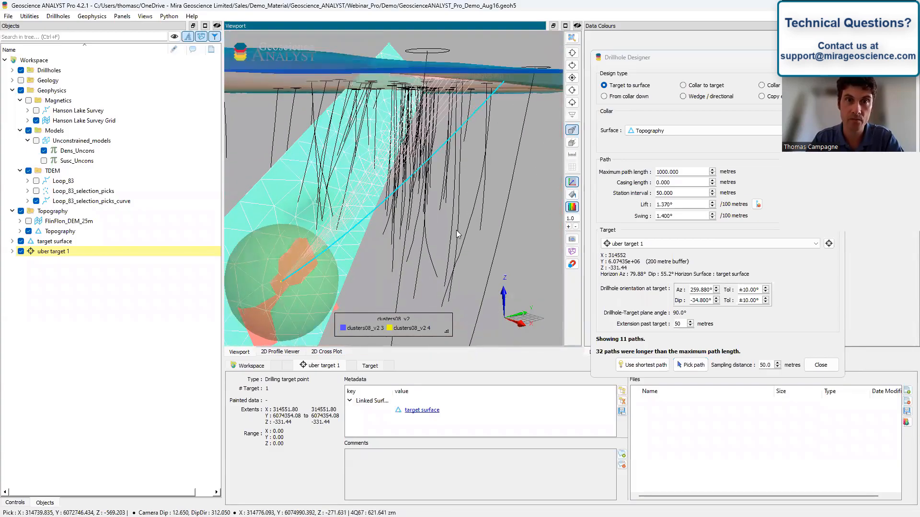
click(455, 230)
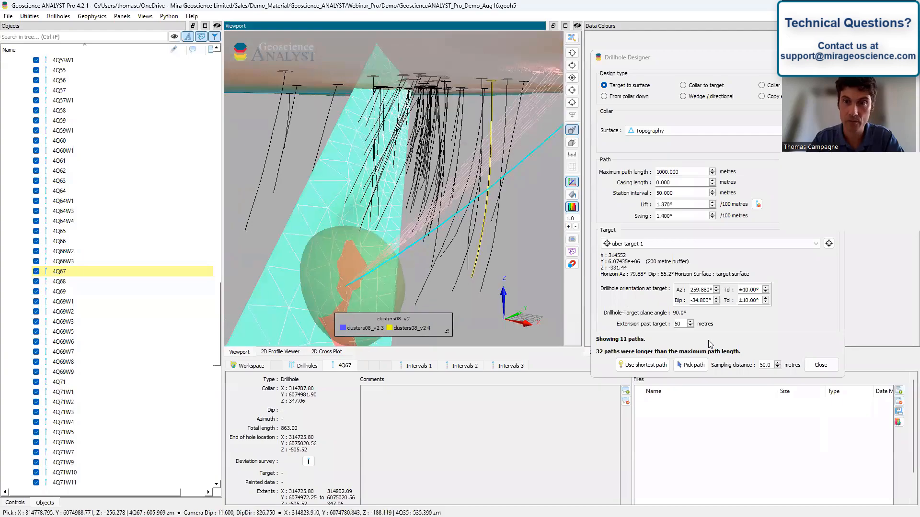
click(693, 365)
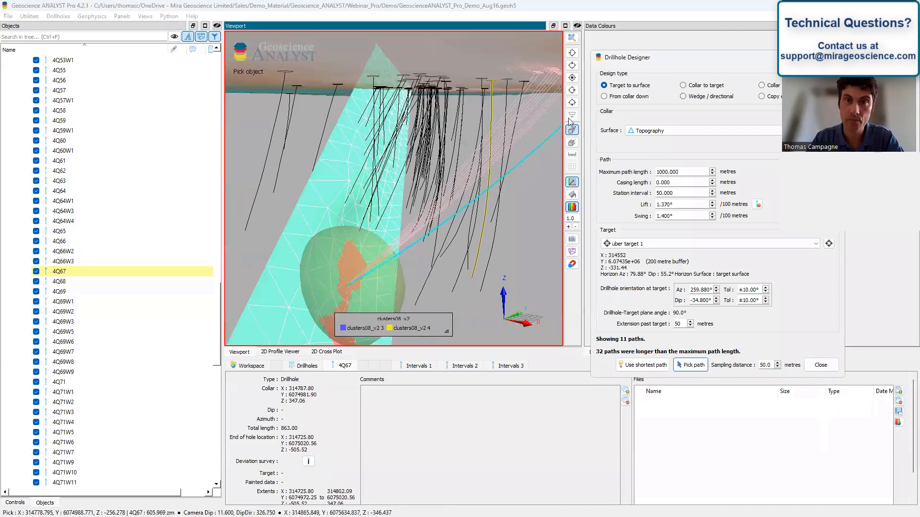
click(511, 104)
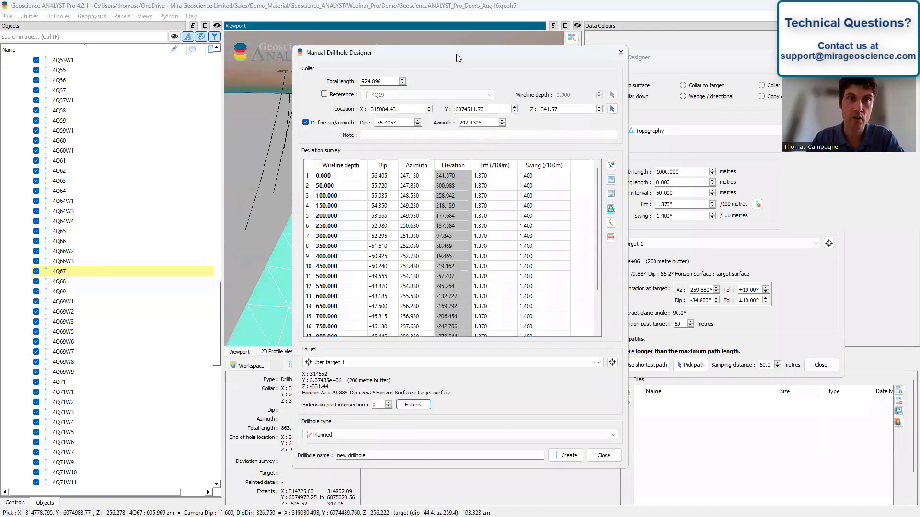
- Name the drillhole "new drillhole 1", review its deviation survey, and close the manual design without creating the hole
drag(459, 57, 424, 40)
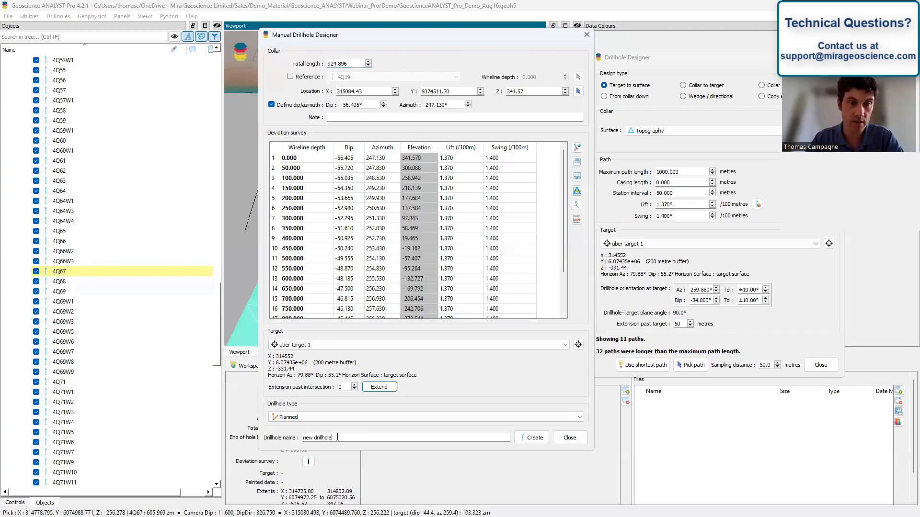
click(406, 437)
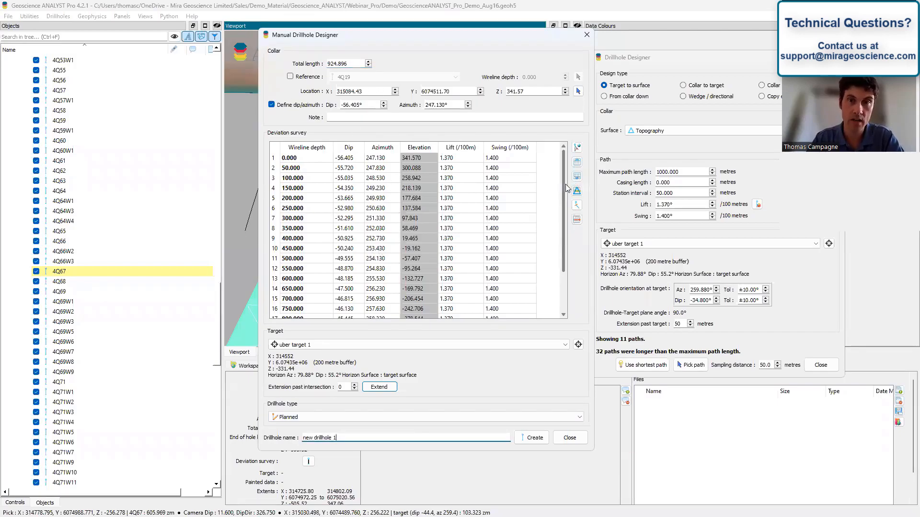
scroll(558, 239, down, 2)
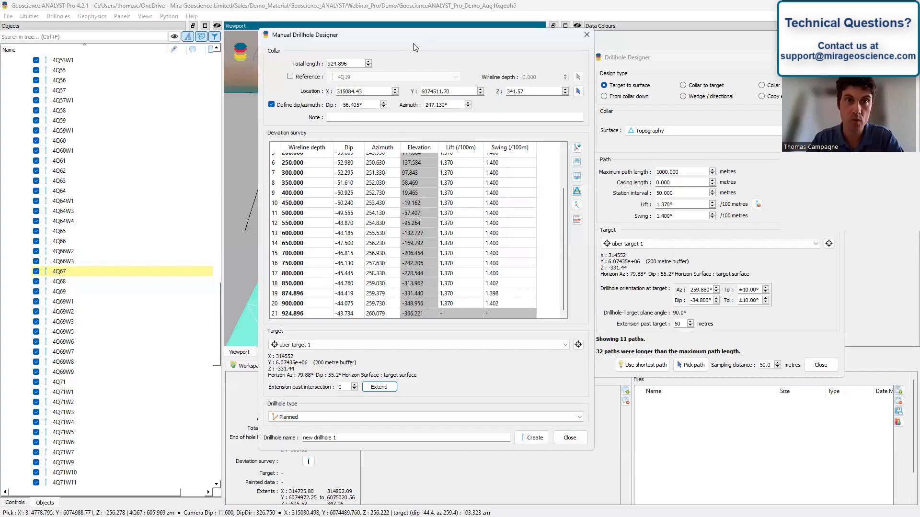
click(590, 34)
- Set the drillhole dip at the target to -60° and generate suggested paths for the steeper orientation
click(699, 300)
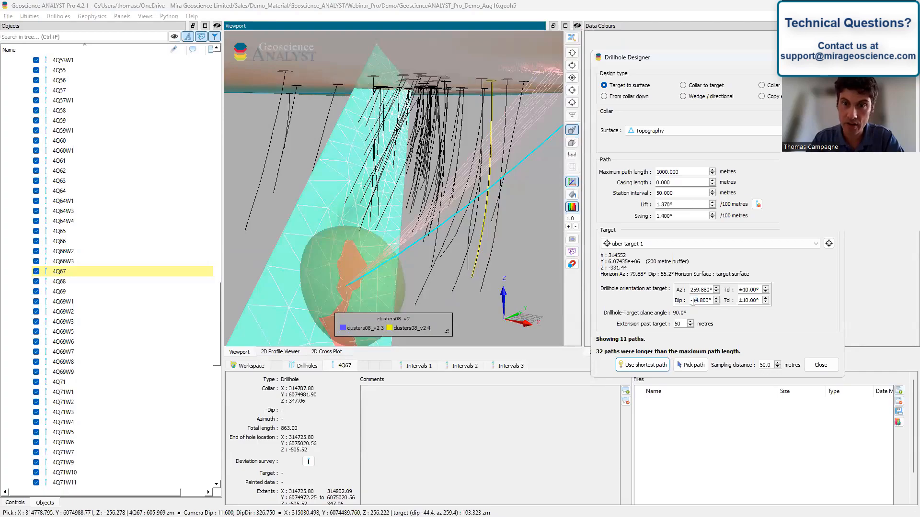
text(-60)
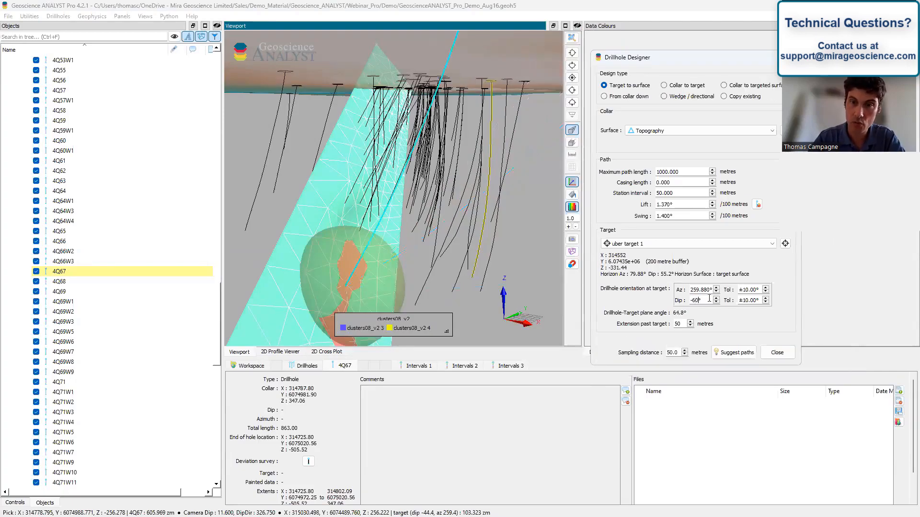
drag(403, 155, 429, 152)
click(732, 353)
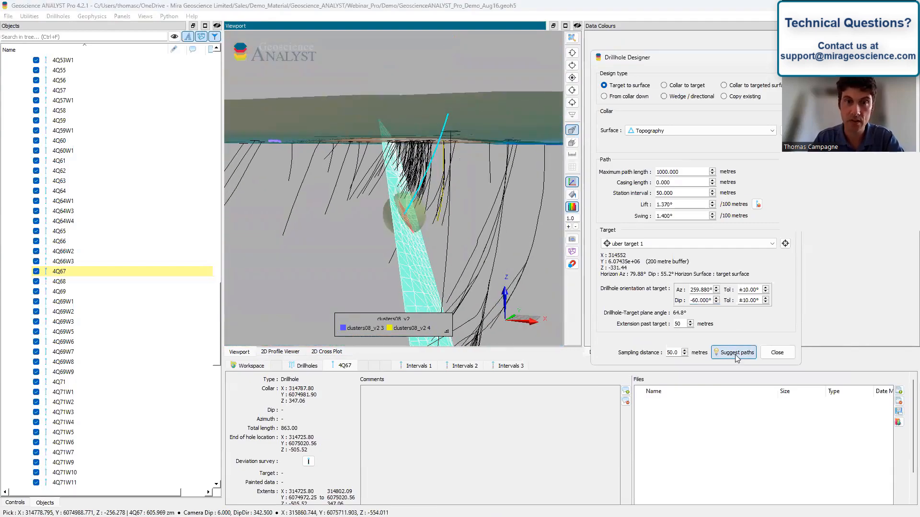
- Pick one of the steeper suggested paths to uber target 1 and load it into the Manual Drillhole Designer
scroll(445, 156, up, 3)
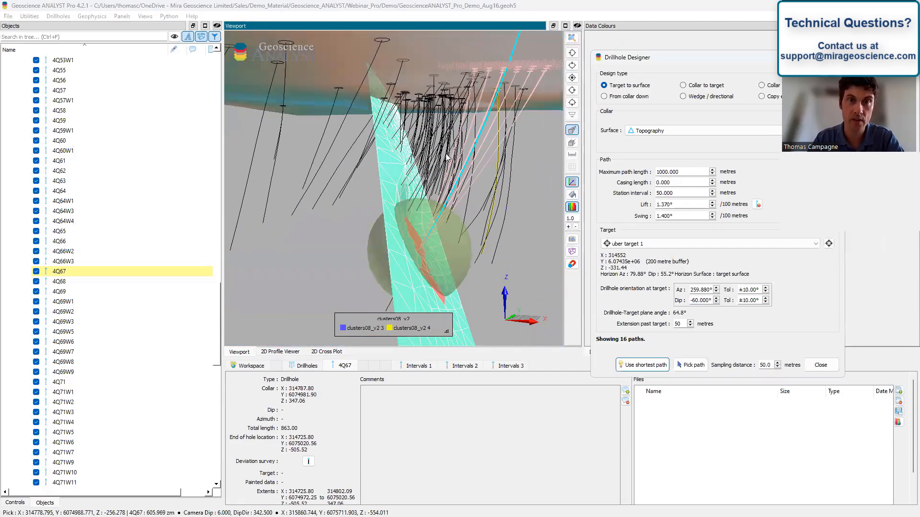
drag(454, 143, 443, 147)
click(689, 365)
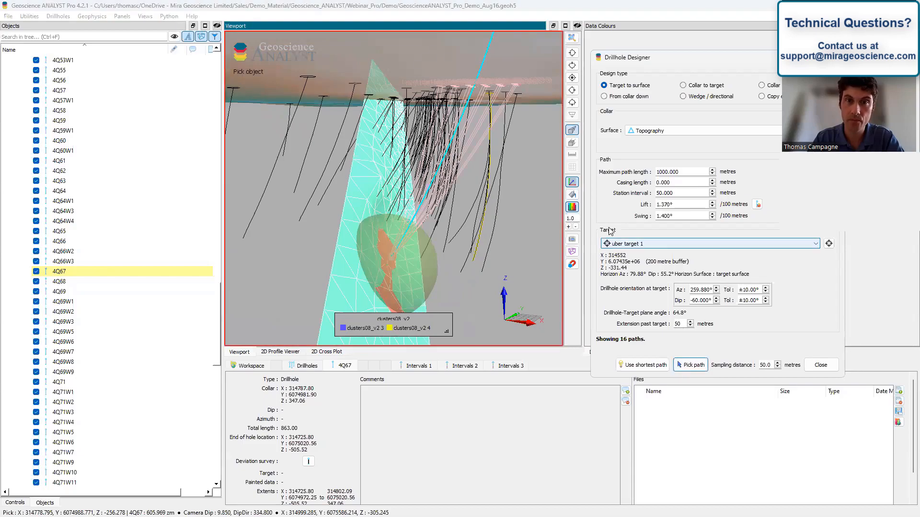
click(476, 112)
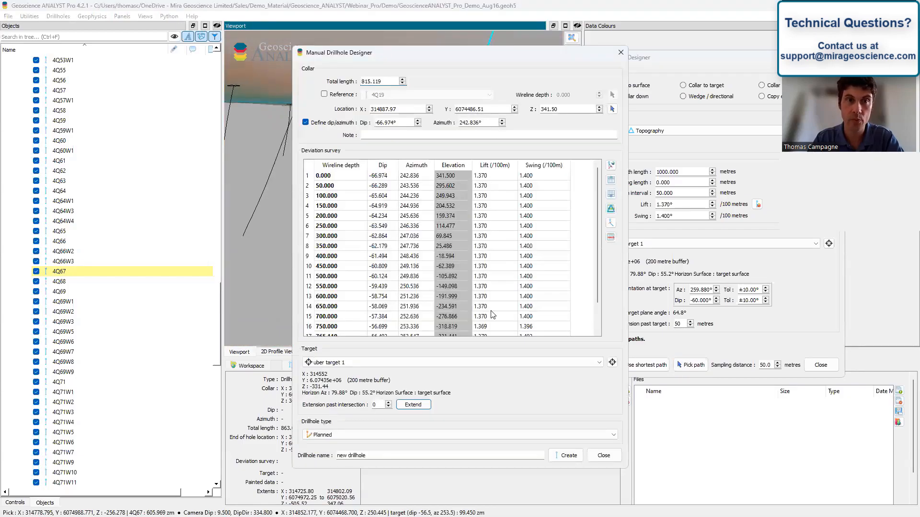
- Create the planned drillhole to uber target 1 with the name "new drillhole 1" and close the manual design
click(371, 455)
click(568, 456)
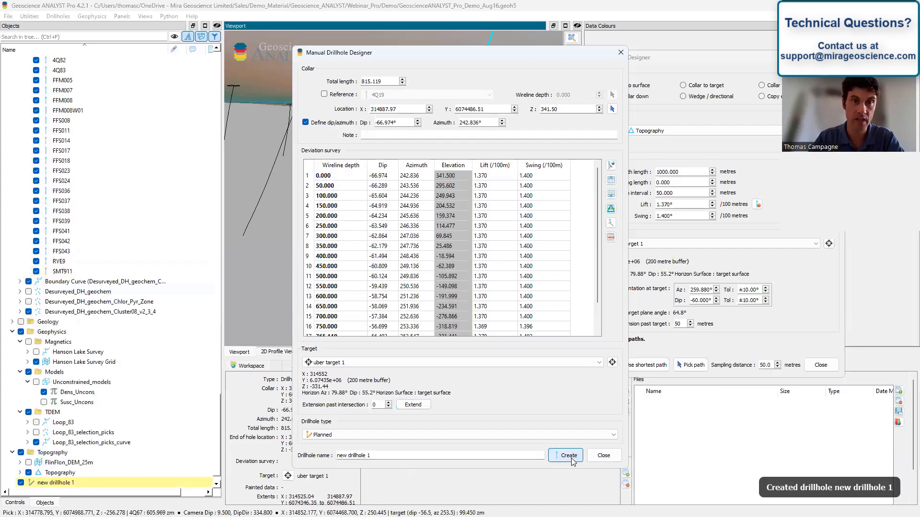
click(621, 52)
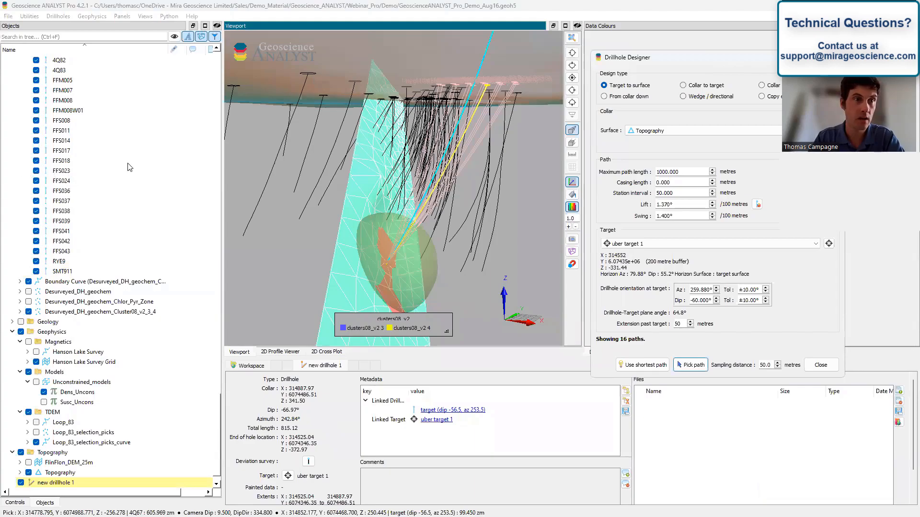
- Collapse the Drillholes group in the object tree and close the Drillhole Designer
scroll(129, 167, up, 15)
scroll(129, 167, up, 10)
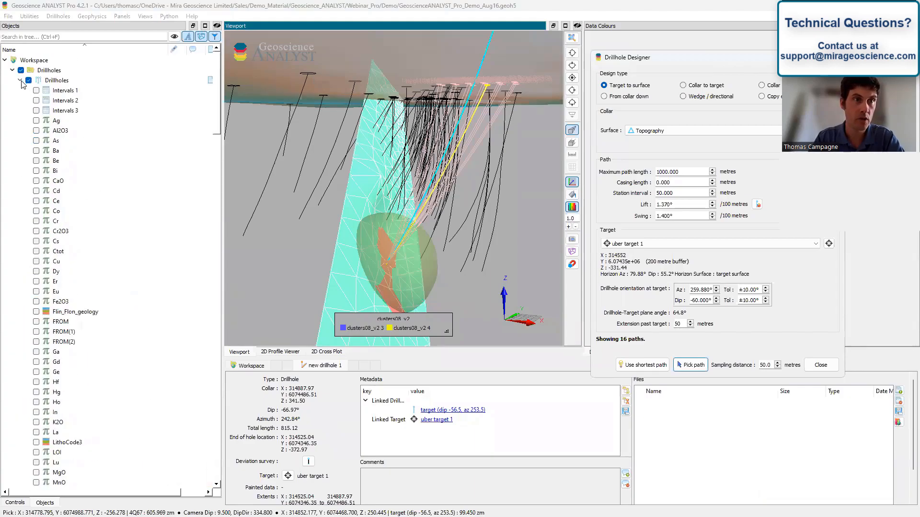
click(21, 80)
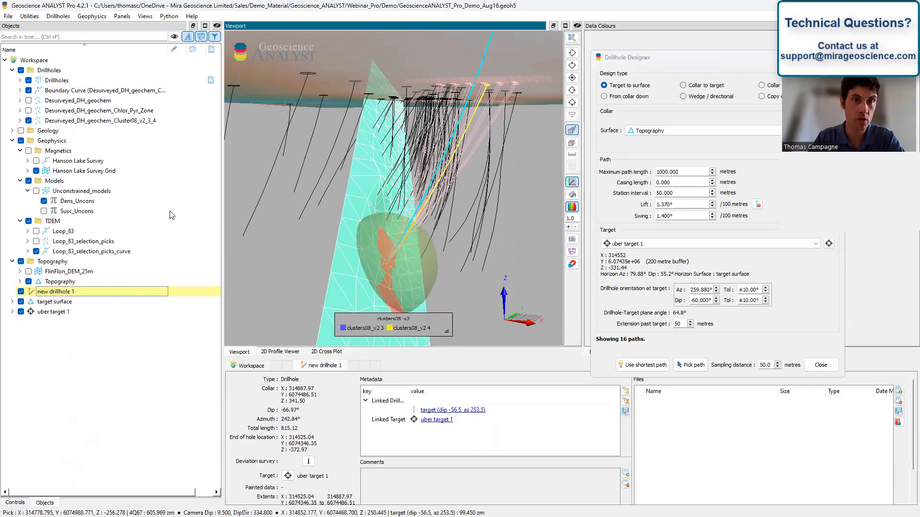
click(663, 365)
click(821, 365)
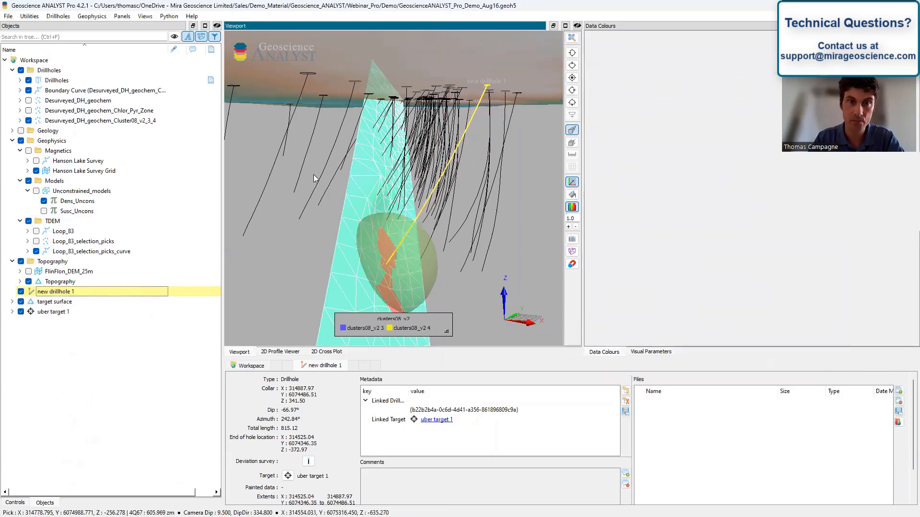
- Start a new drillhole design with the design type set to From collar down
drag(327, 180, 394, 197)
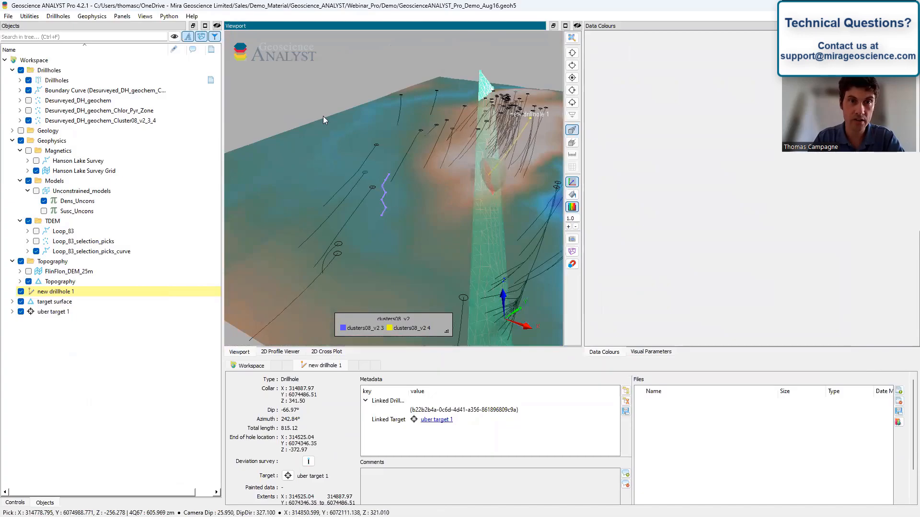
click(58, 16)
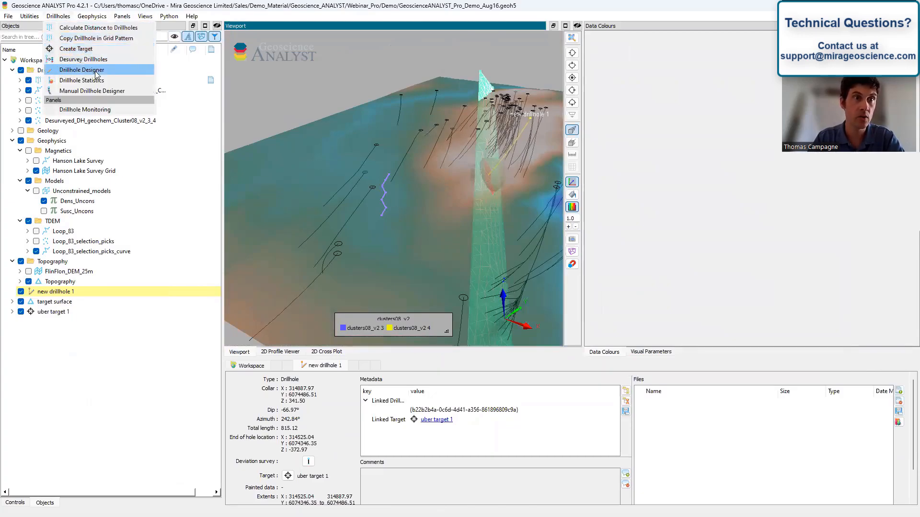
click(95, 71)
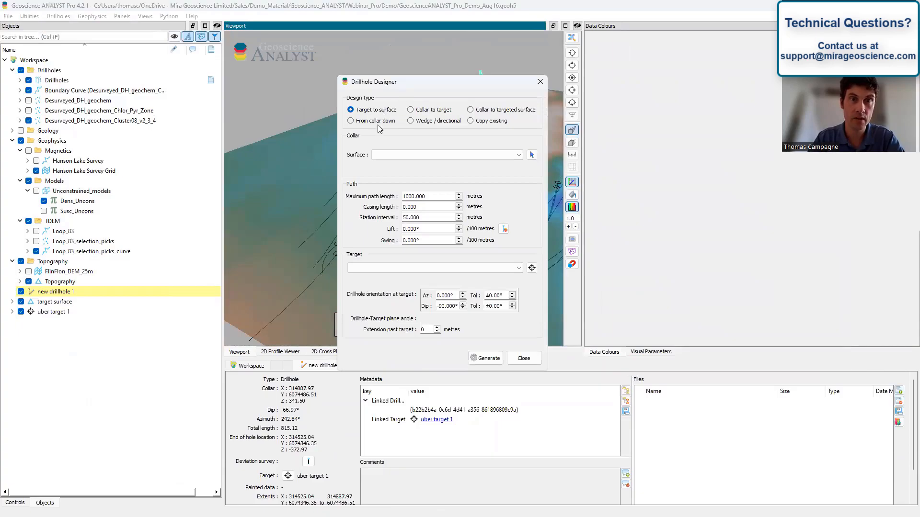
click(351, 121)
drag(402, 86, 646, 88)
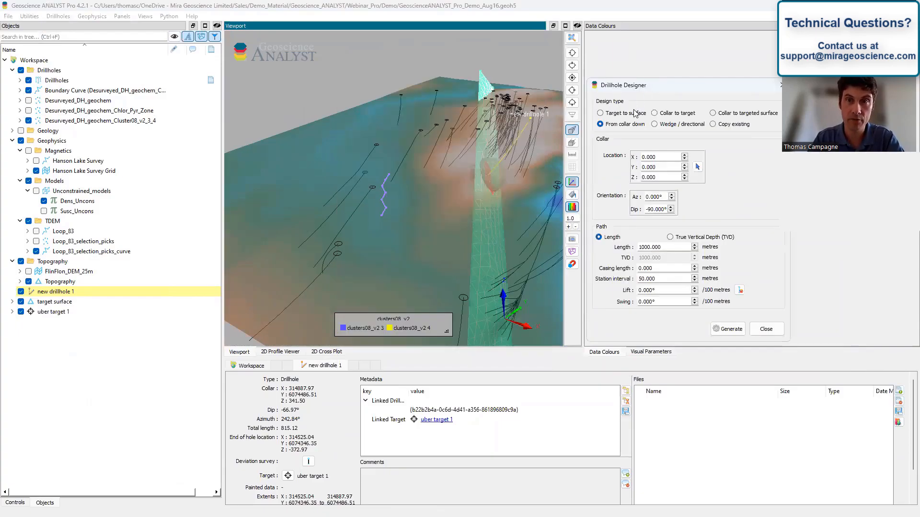
- Pick the collar location on the topography beside the purple zigzag curve, at about X 314666, Y 6072386, and inspect the preview path
scroll(436, 194, up, 2)
click(697, 167)
click(411, 190)
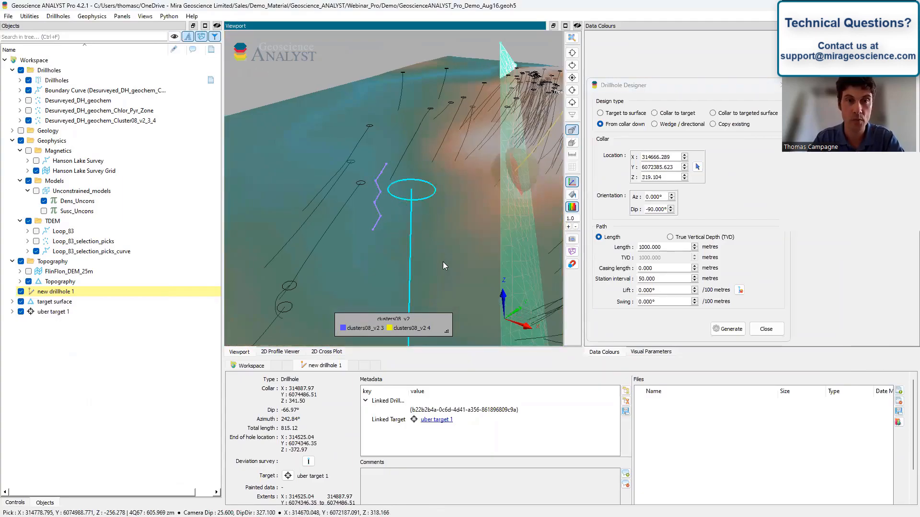
drag(382, 230, 382, 218)
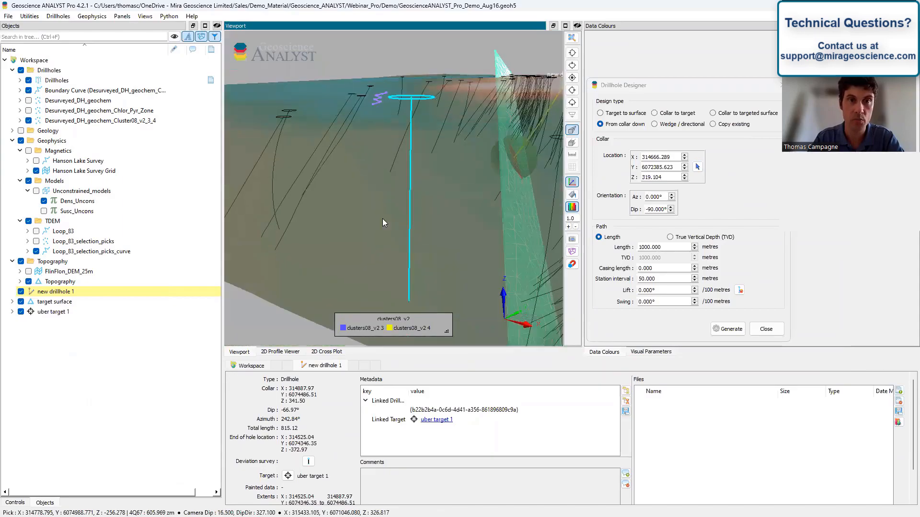
drag(426, 140, 420, 152)
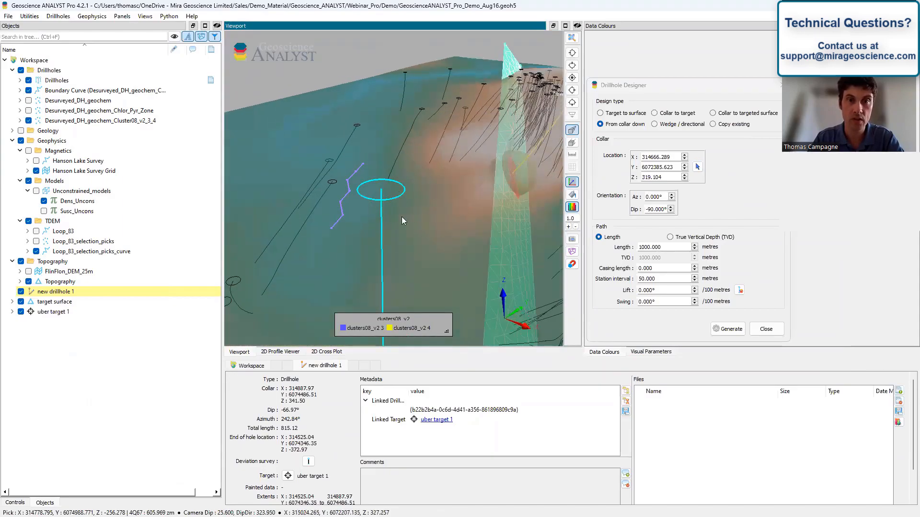
- Compute drillhole statistics for the visible holes within a 2D radius of 200 around a location picked near the purple curve, covering FFS037 and FFS038
click(740, 291)
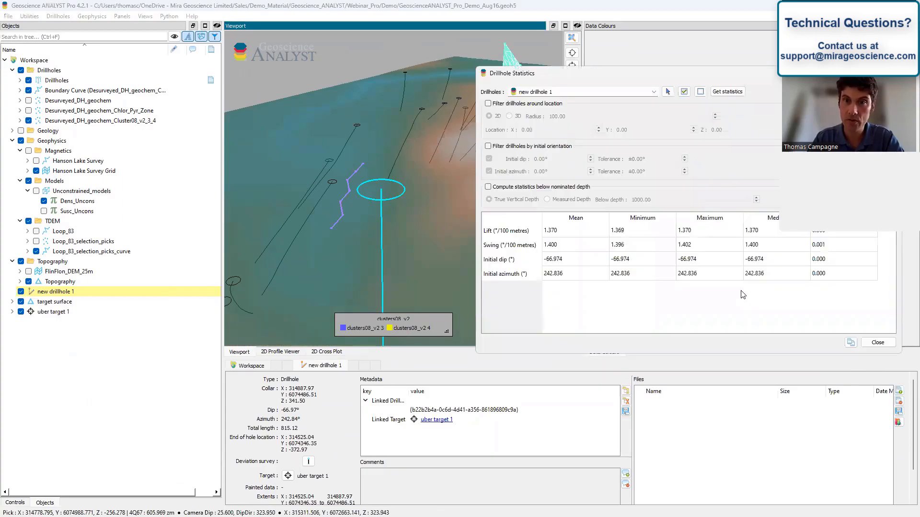
click(684, 92)
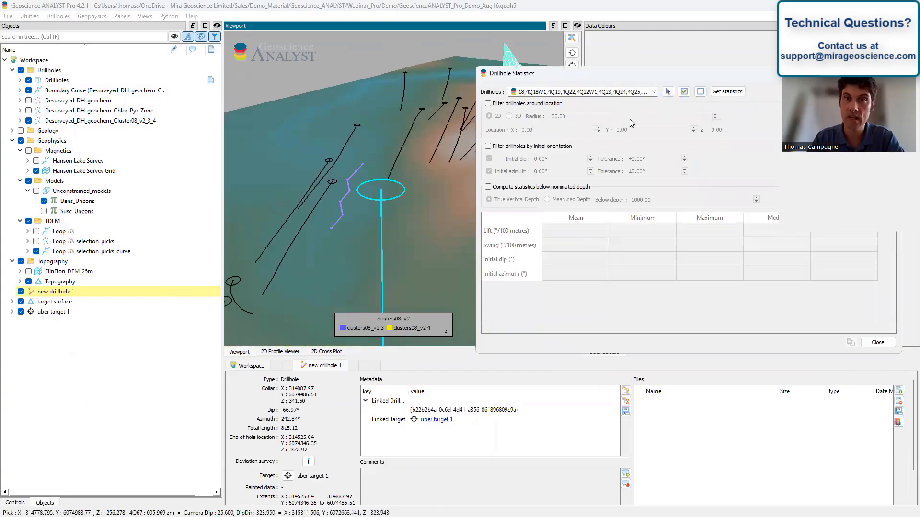
click(516, 104)
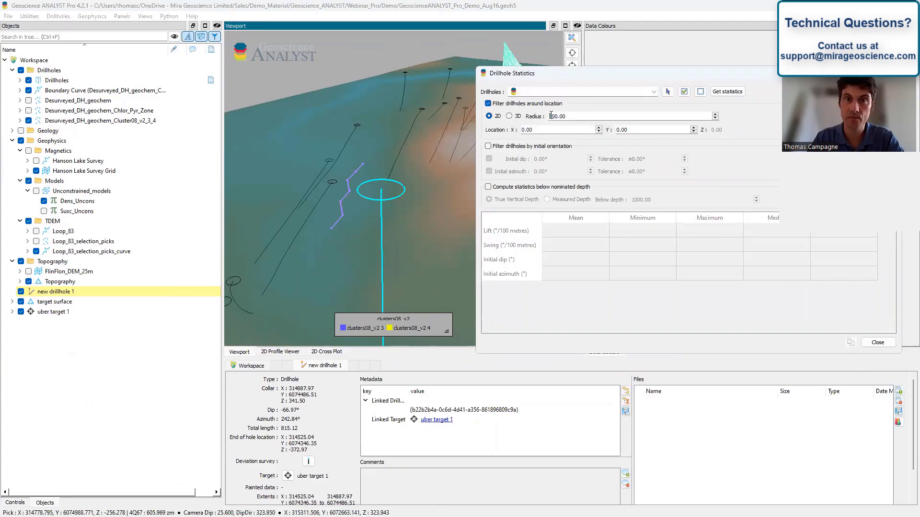
text(2)
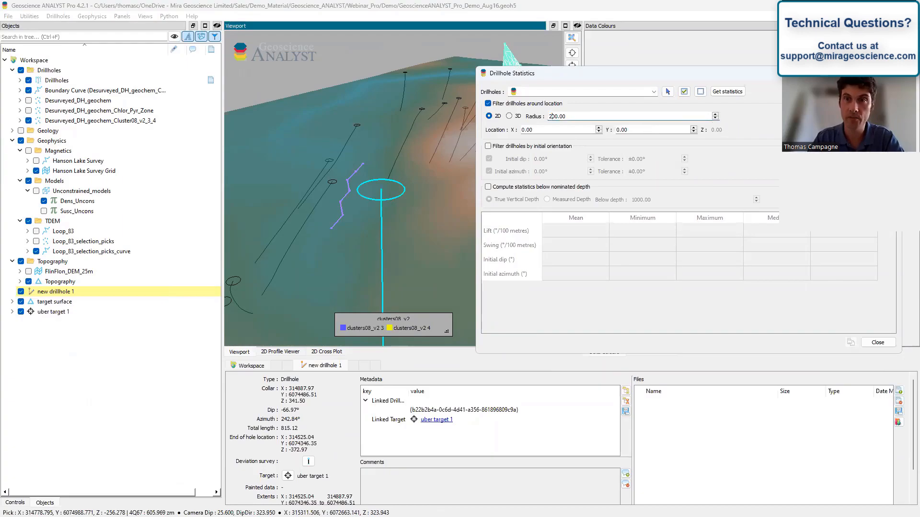
click(362, 182)
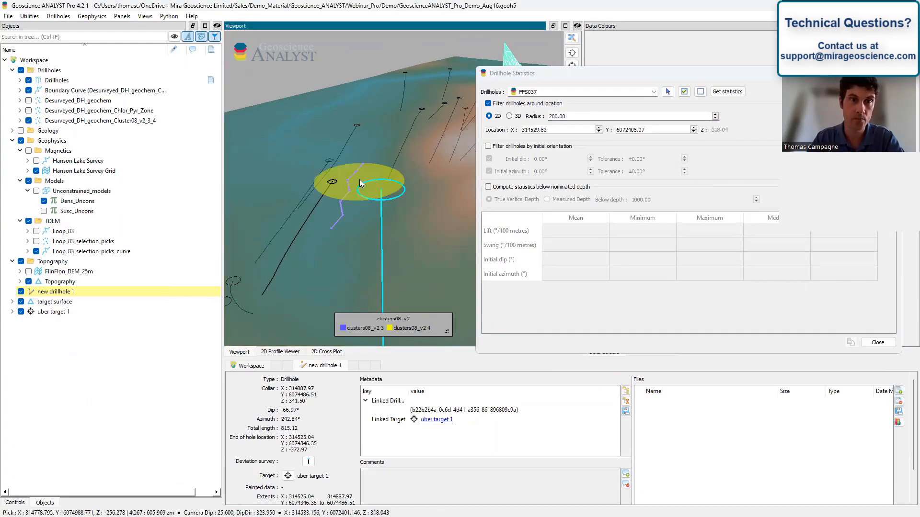
click(801, 130)
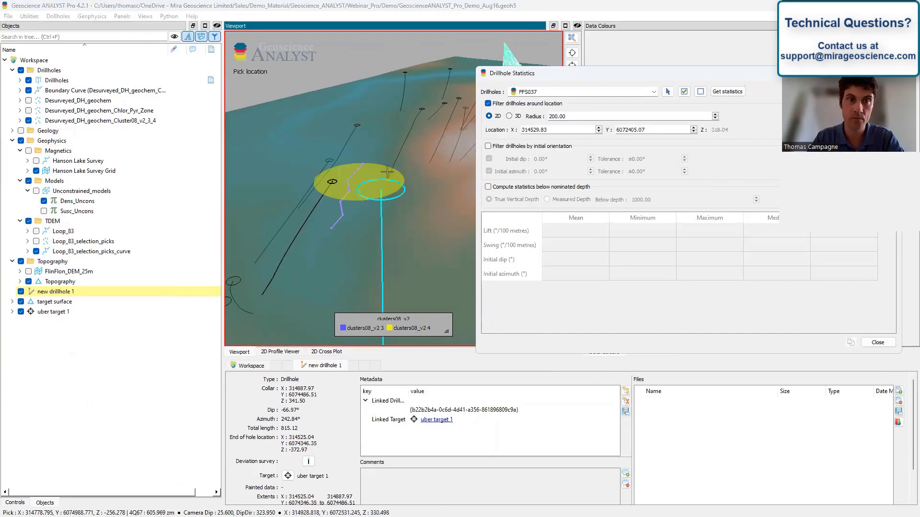
click(344, 169)
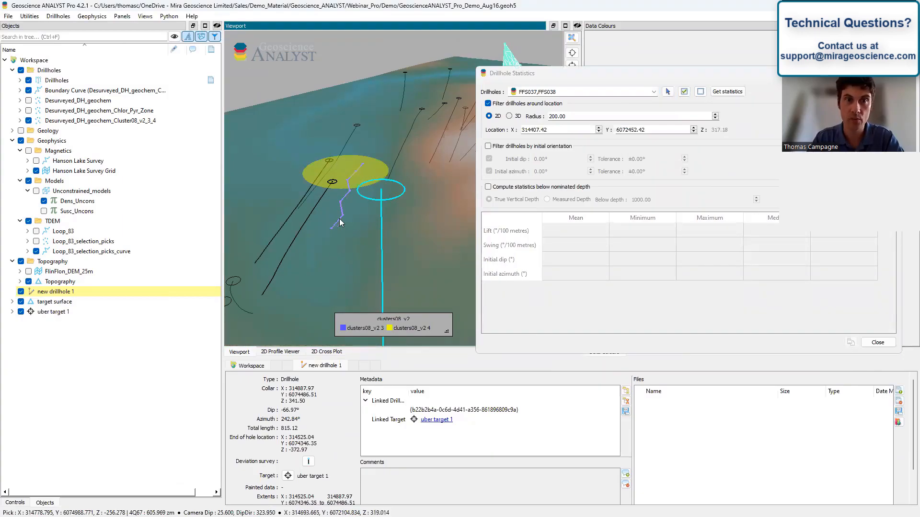
click(728, 91)
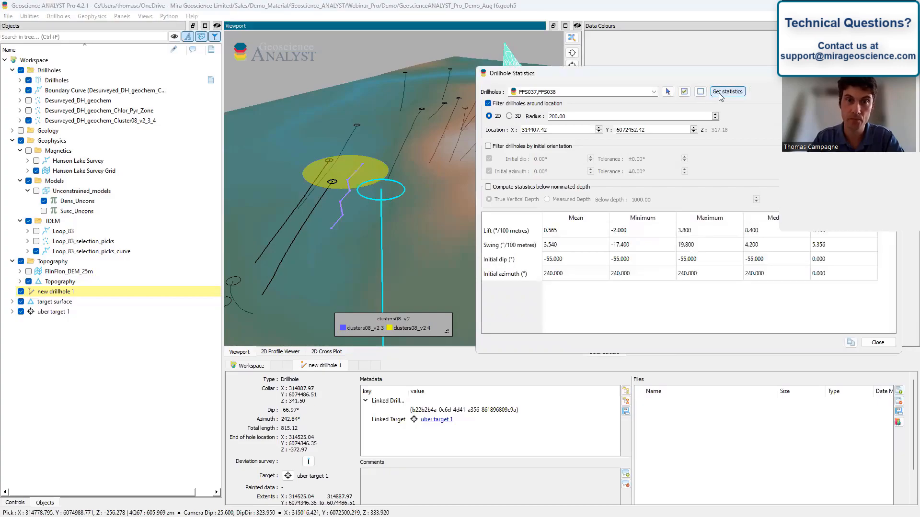
- Set the new path's lift to 0.56° and swing to 3.54° per 100 metres from the mean statistics
drag(694, 76, 287, 177)
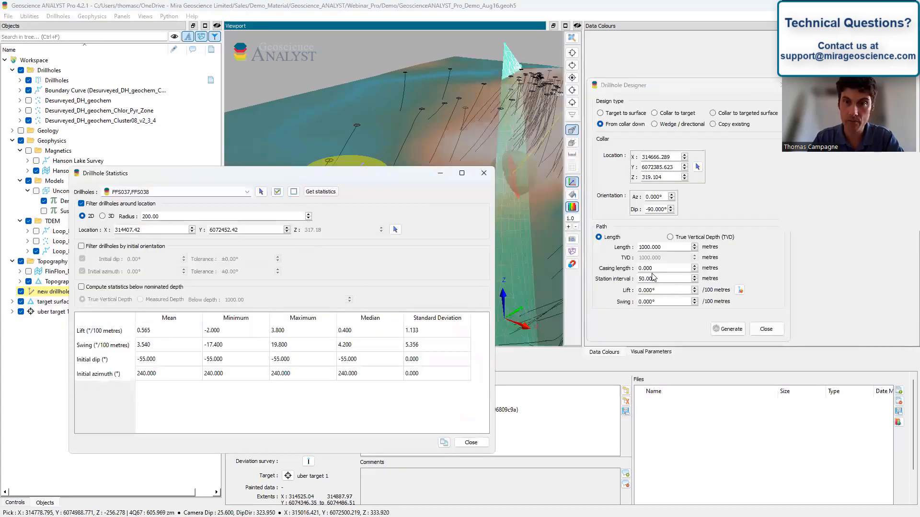
click(659, 290)
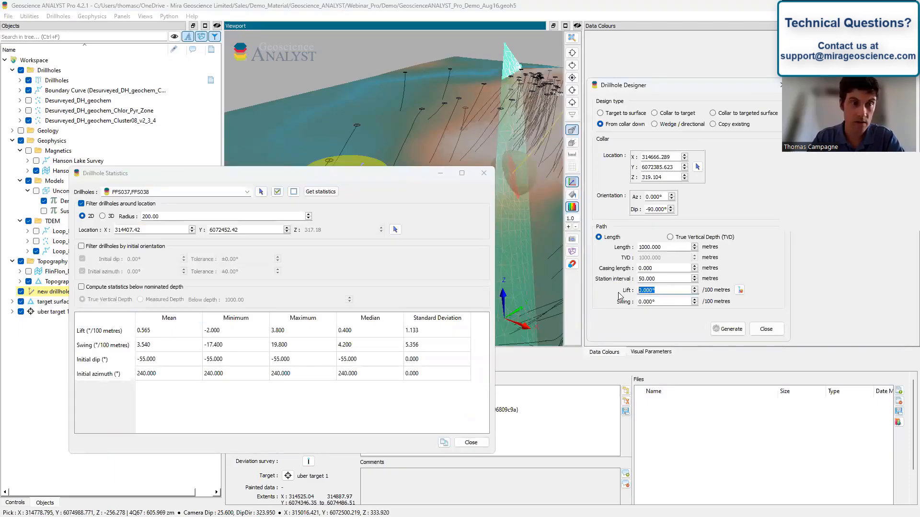
text(0.)
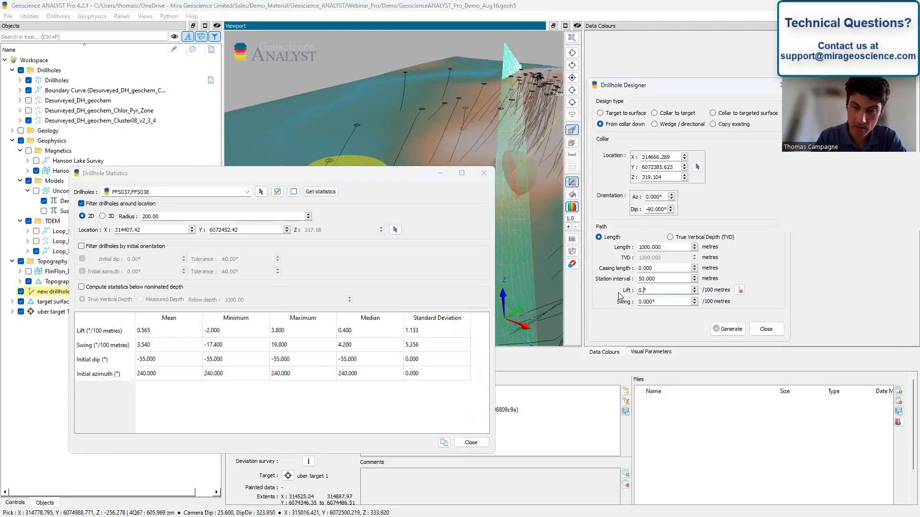
text(56)
key(Tab)
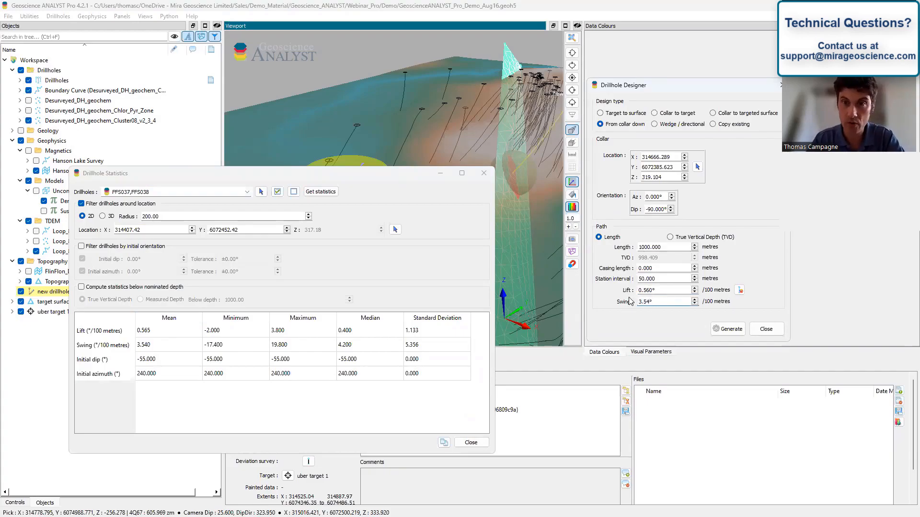
- Set the collar orientation to azimuth 240° and dip -55°, close the statistics, and inspect the deviated path
drag(665, 196, 640, 196)
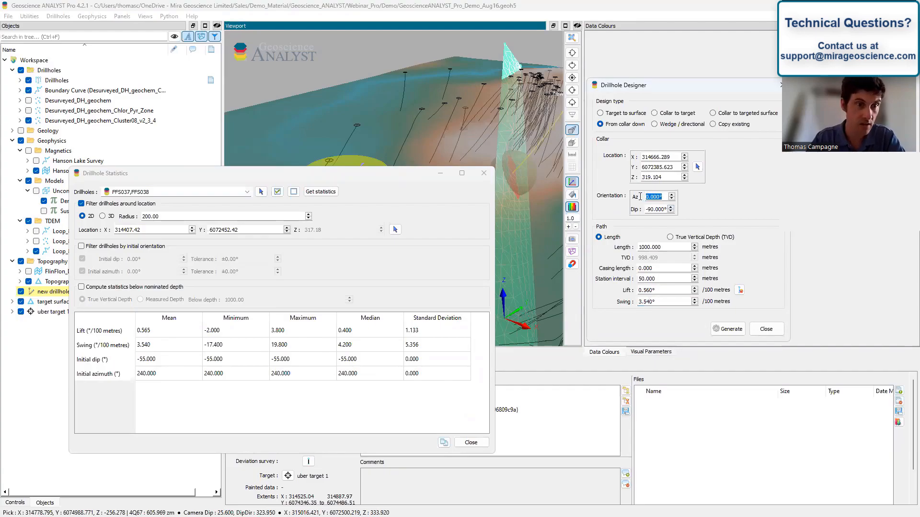
text(240)
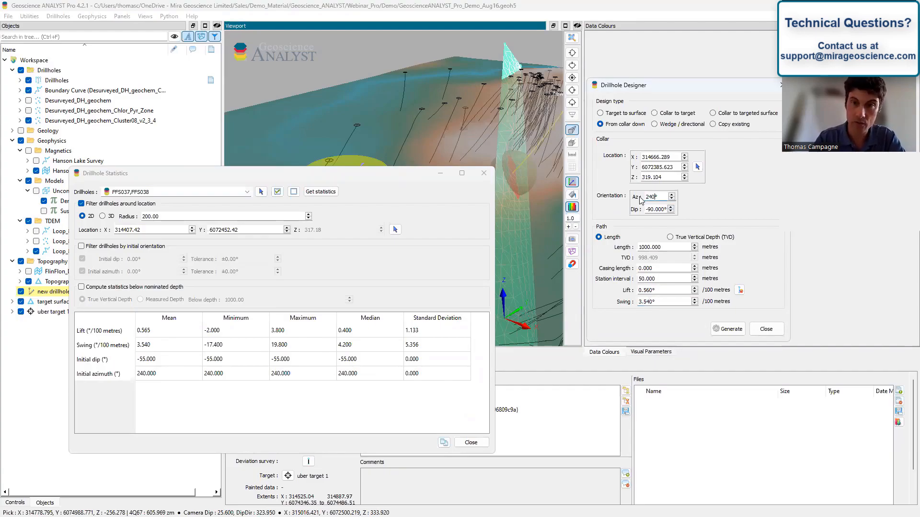
drag(648, 209, 671, 208)
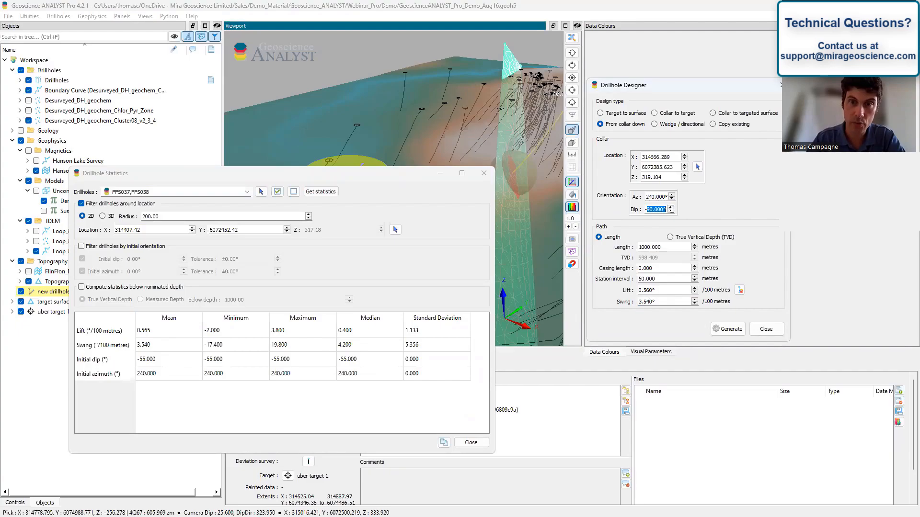
text(-55)
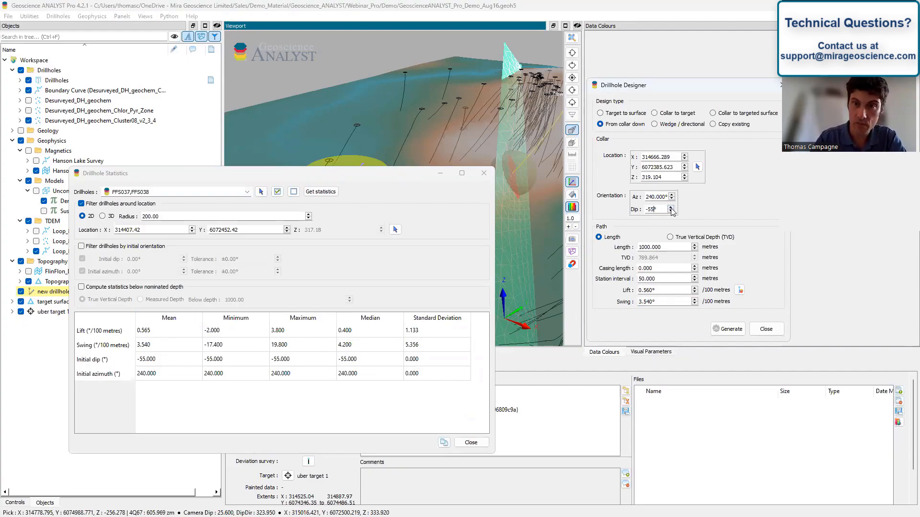
click(478, 175)
mouse_move(423, 225)
mouse_down()
mouse_move(425, 217)
mouse_move(412, 224)
mouse_move(436, 229)
mouse_up()
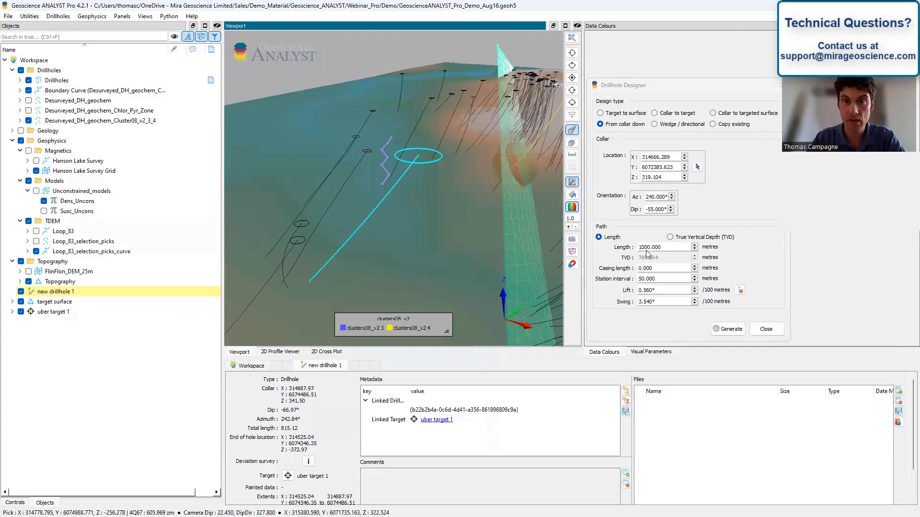
drag(453, 209, 455, 201)
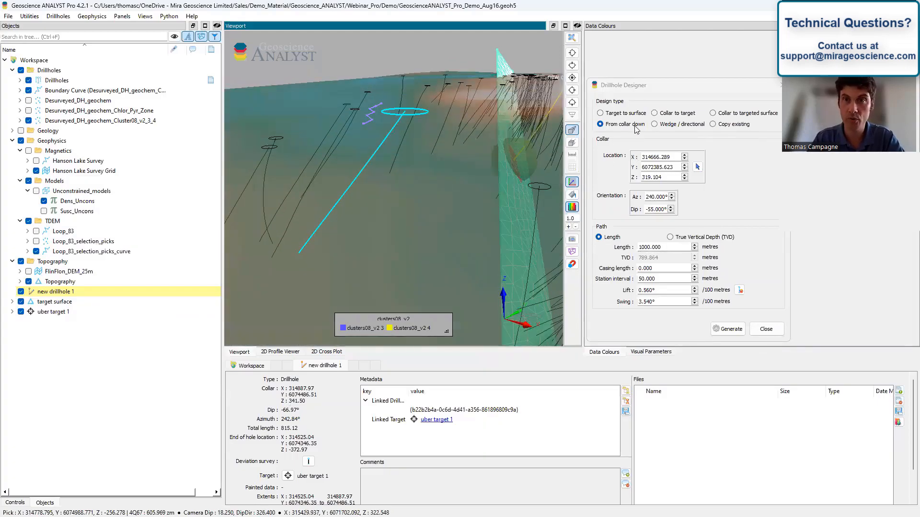
- Generate the collar-down path, create it as planned drillhole "new drillhole 2", and close the Drillhole Designer
click(729, 329)
click(373, 455)
text(2)
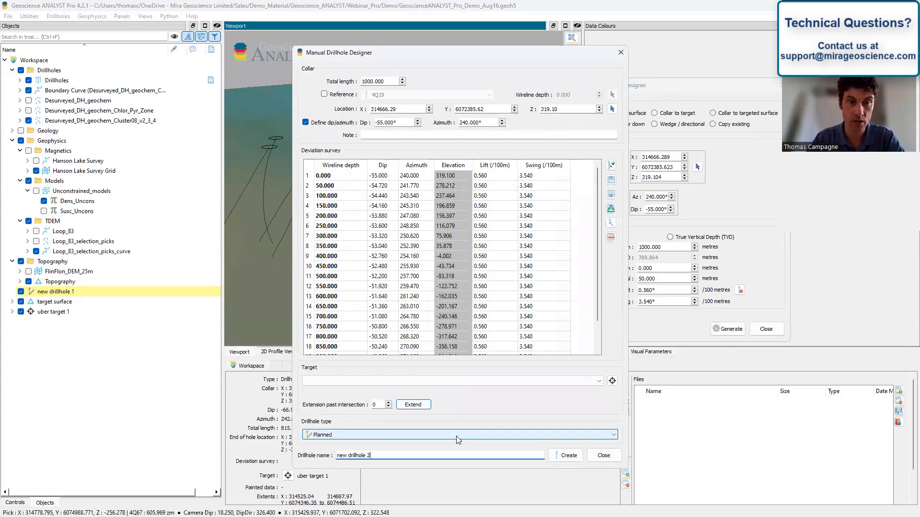
click(570, 458)
click(604, 456)
scroll(429, 183, down, 4)
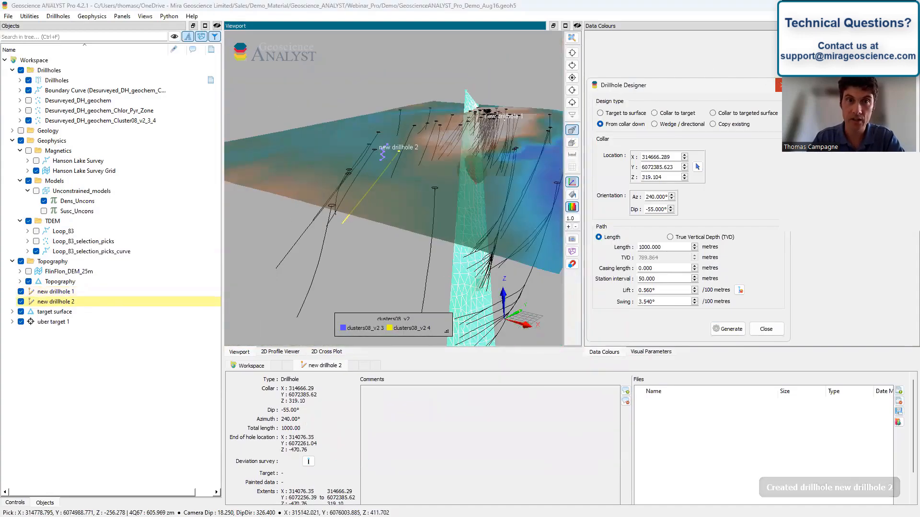
click(780, 85)
- Check the ASCII drillhole CSV export for new drillhole 1 and dismiss it without saving
drag(485, 166, 344, 206)
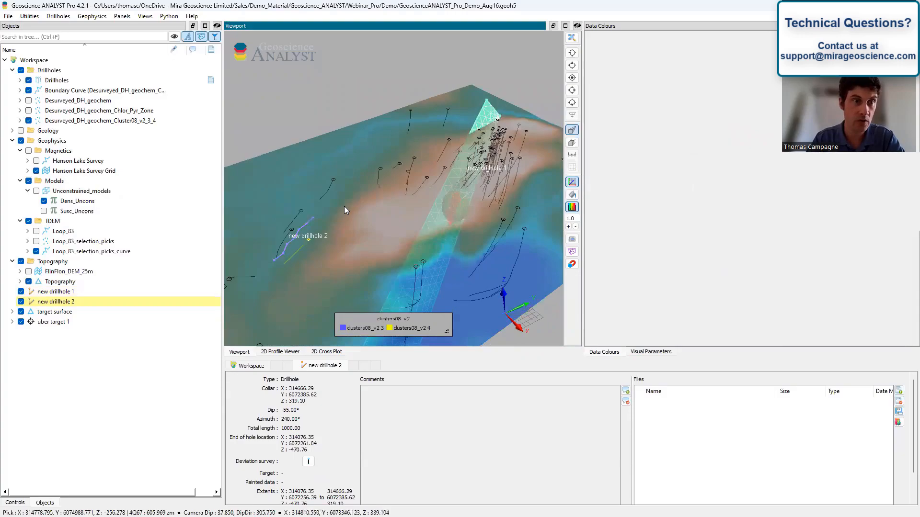
right_click(70, 292)
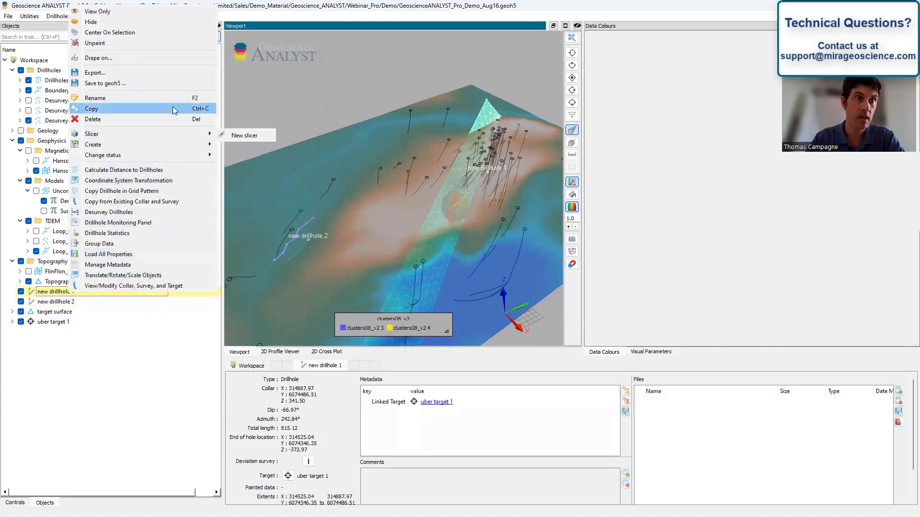
click(177, 73)
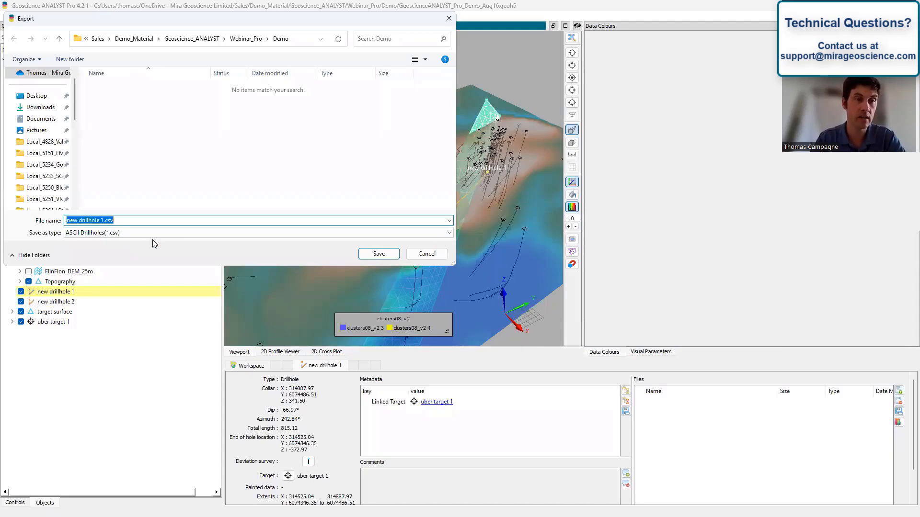
drag(284, 26, 383, 47)
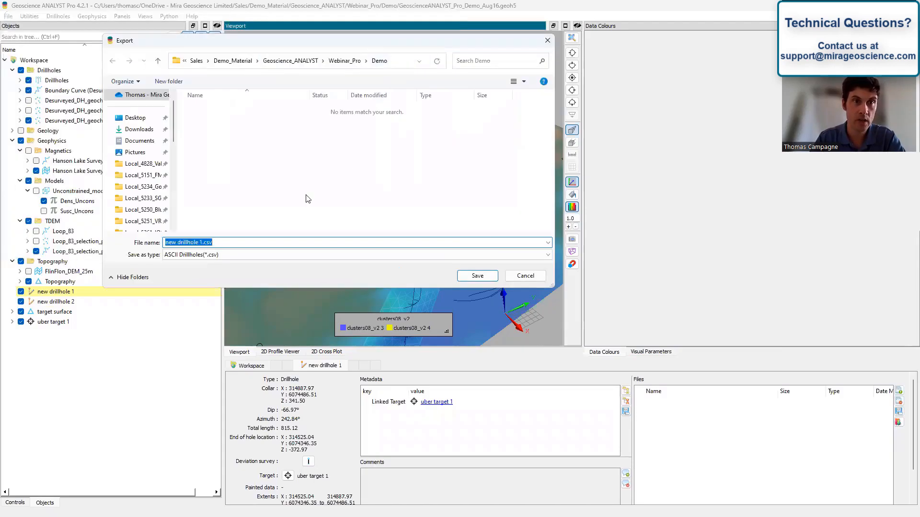
click(524, 277)
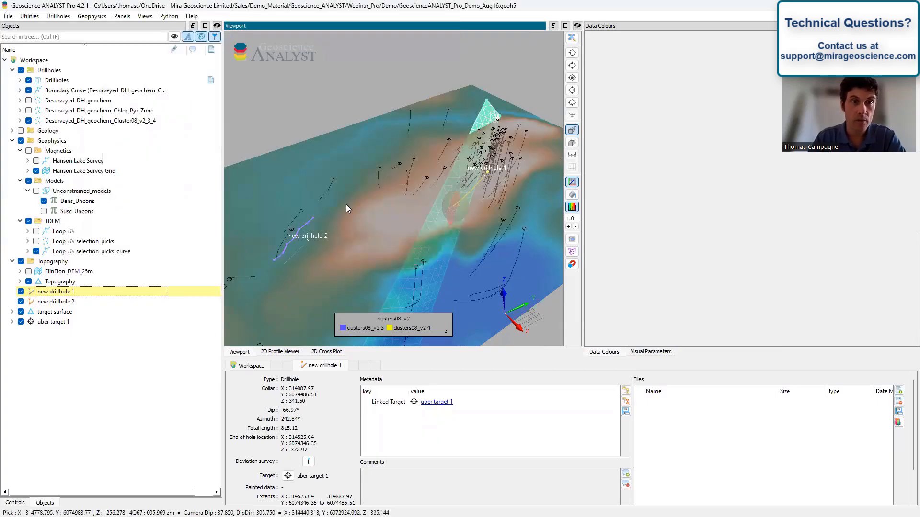
- Show the Geology group with the 5_Orebody surface from the secret folder, and hide GeolMapUnits and GS-1_Fig3_UTM
click(12, 131)
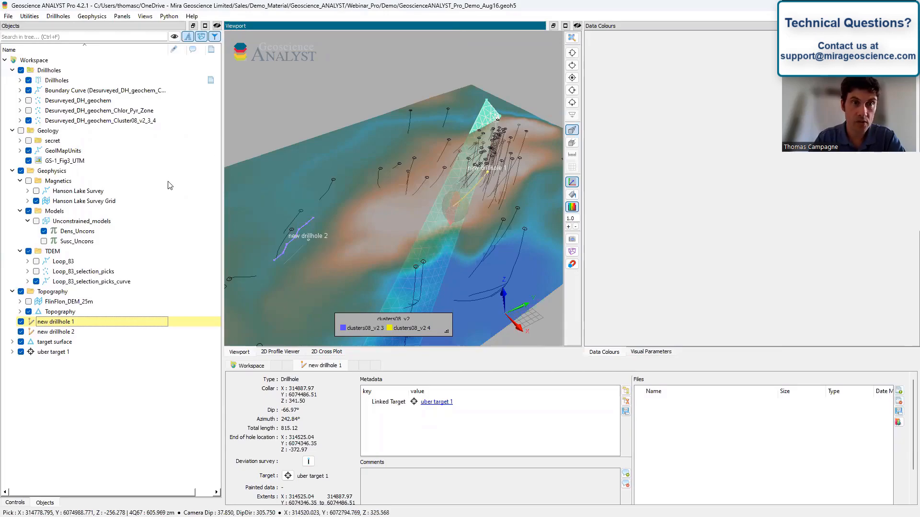
click(20, 140)
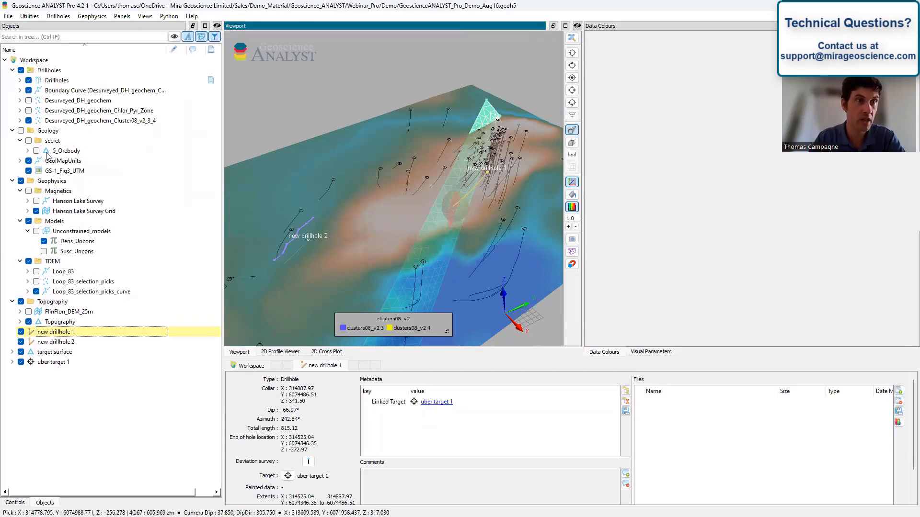
click(36, 151)
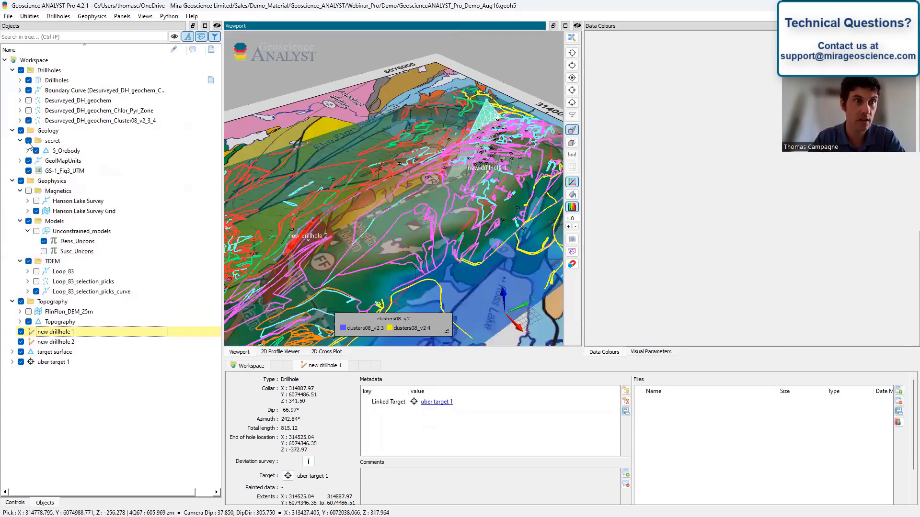
click(21, 130)
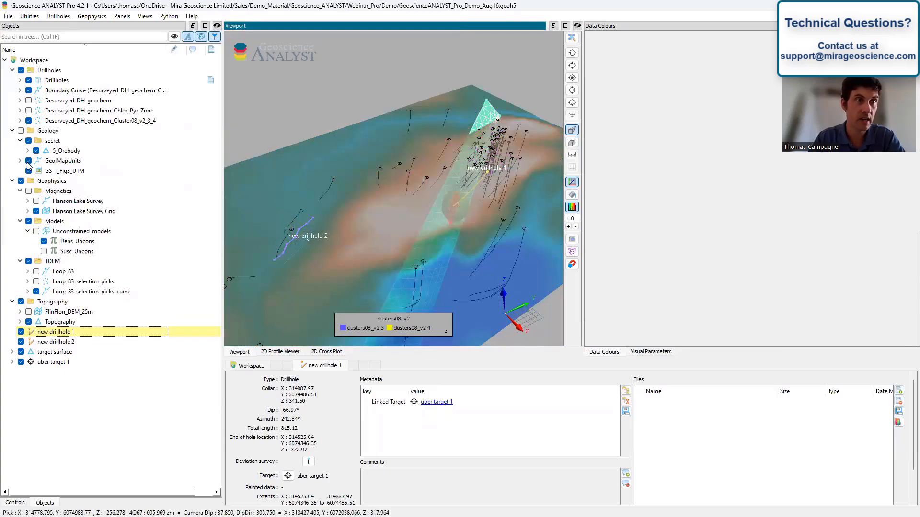
click(21, 131)
click(29, 161)
click(28, 171)
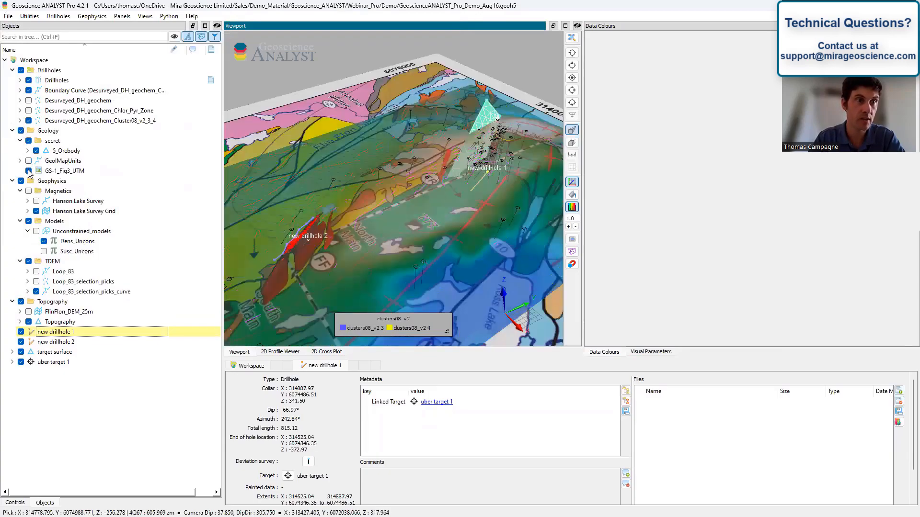
- Examine the orebody bodies around new drillhole 2, new drillhole 1 and the target surface from close up and from afar
scroll(384, 209, up, 10)
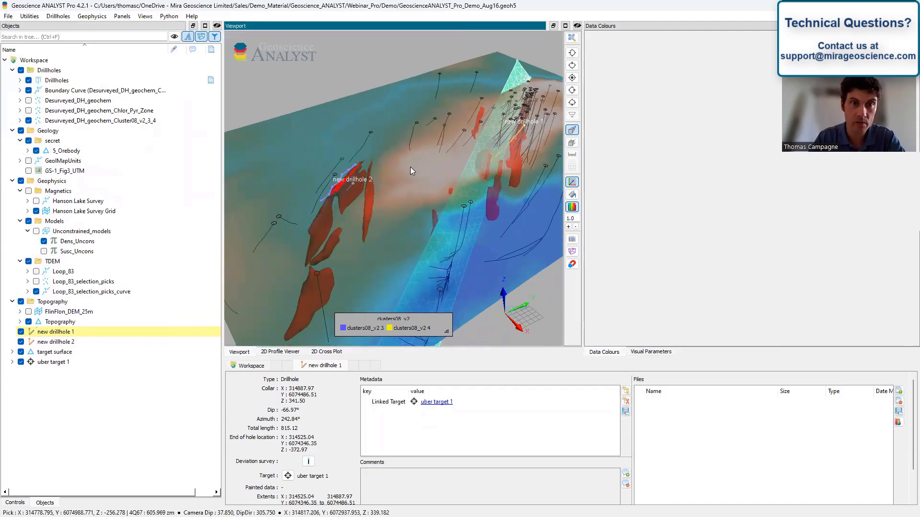
mouse_move(358, 212)
mouse_down()
mouse_move(382, 212)
mouse_move(381, 204)
mouse_move(375, 209)
mouse_up()
scroll(356, 179, down, 5)
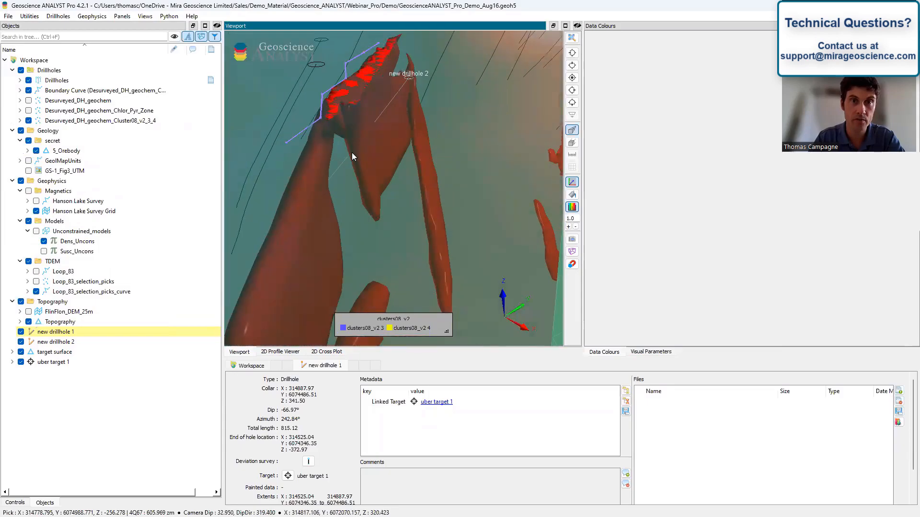
scroll(402, 170, down, 5)
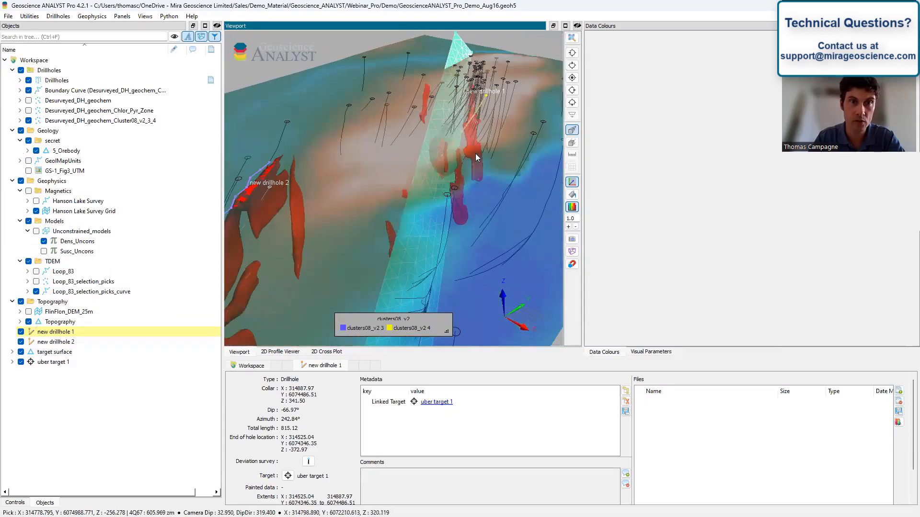
drag(389, 180, 435, 230)
scroll(365, 213, up, 5)
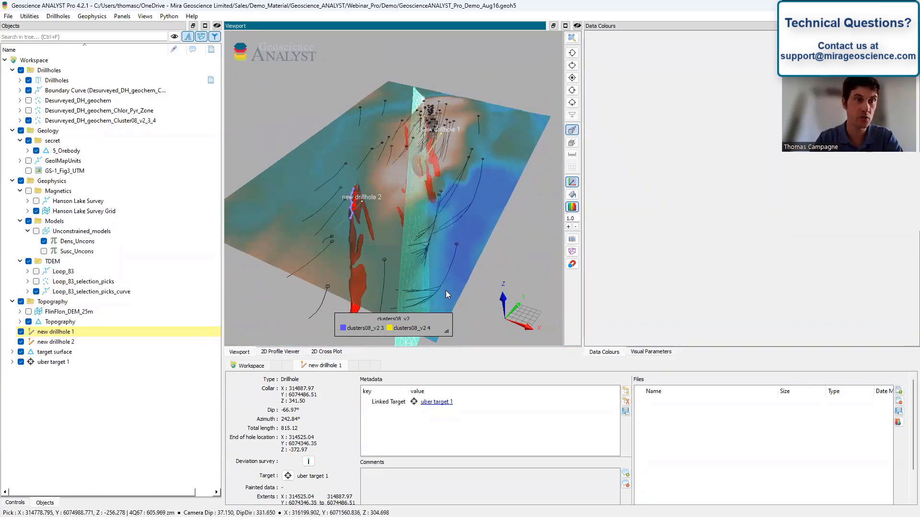